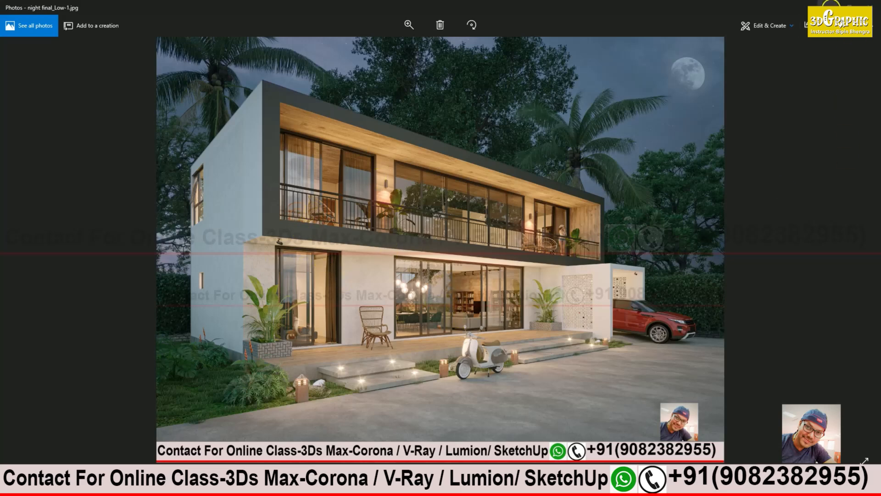
# Step: Put away the reference photo and project folder, copy the HDRI-Night view folder path, then minimize Explorer
pyautogui.click(828, 4)
pyautogui.click(787, 10)
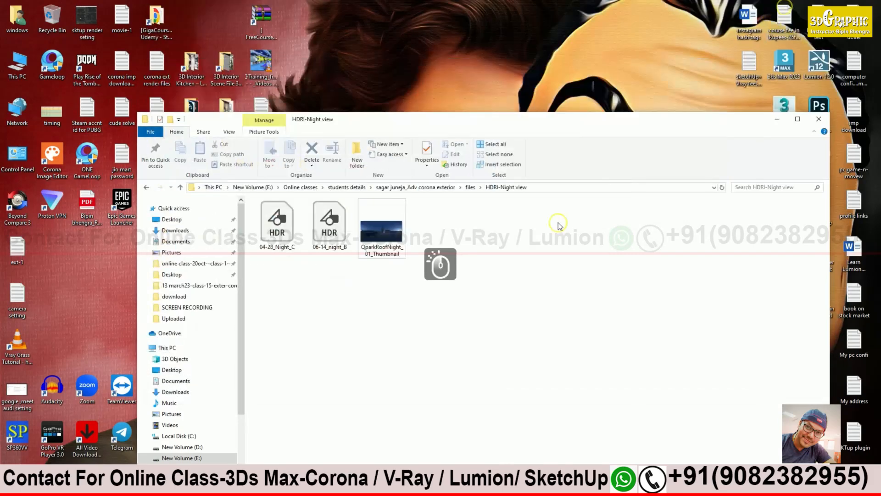
pyautogui.moveTo(727, 125); pyautogui.dragTo(727, 115)
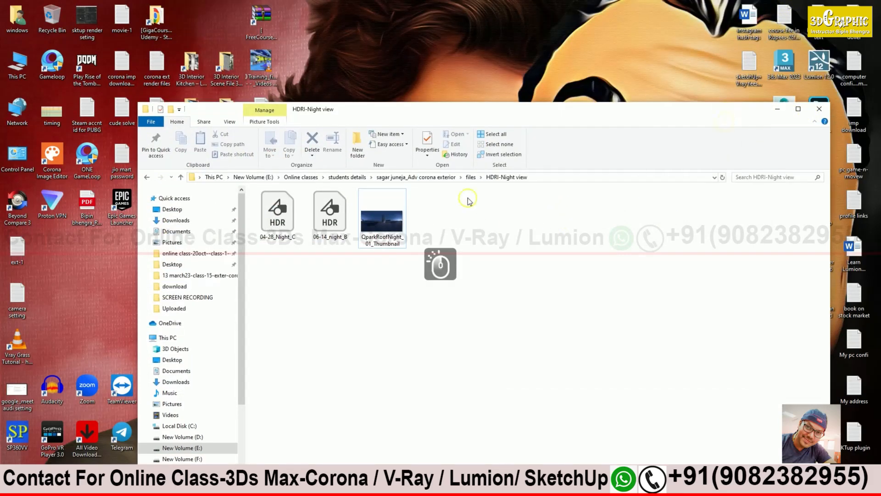
pyautogui.click(545, 176)
pyautogui.hotkey('ctrl', 'c')
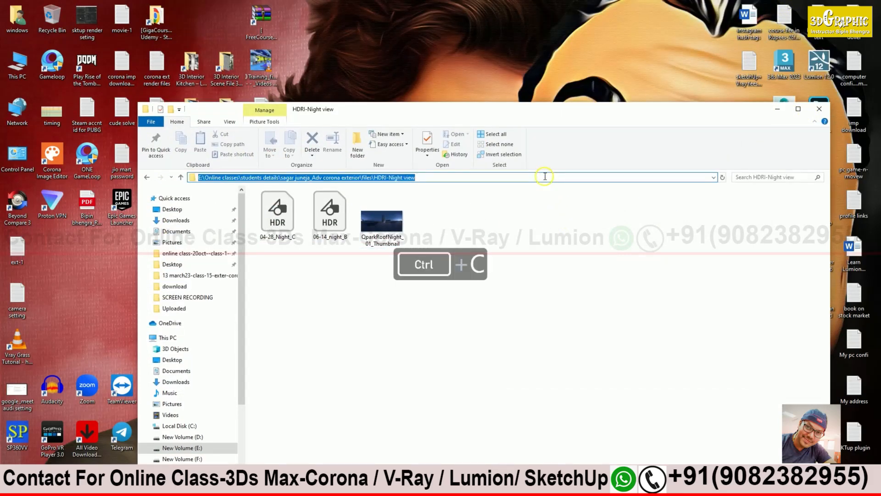
pyautogui.click(370, 228)
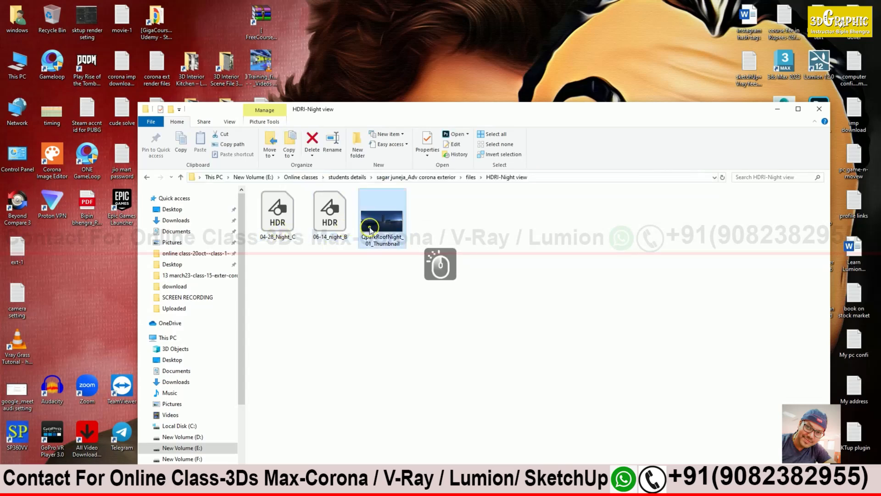
pyautogui.click(778, 112)
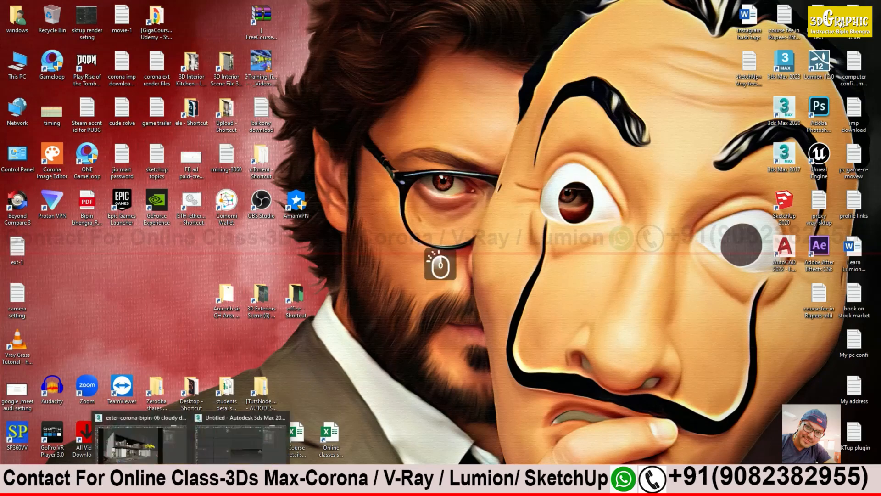
# Step: Restore 3ds Max, open Render Setup's Scene tab and show the Corona frame buffer
pyautogui.click(140, 443)
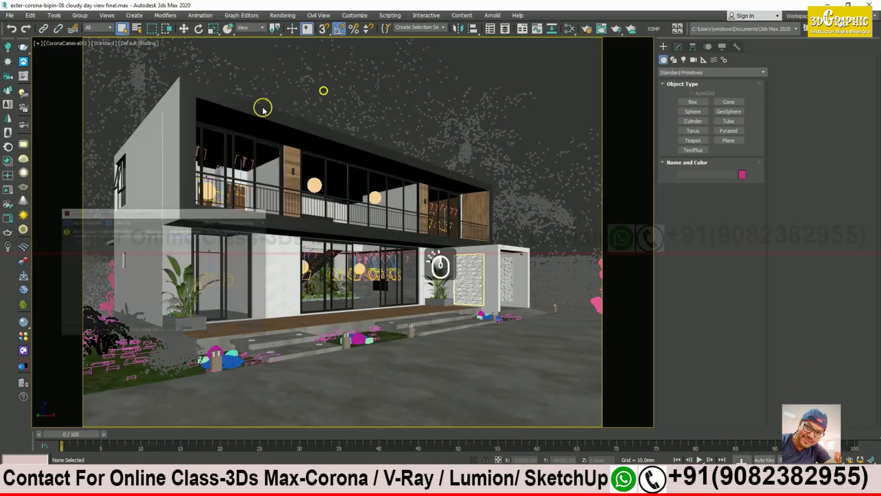
pyautogui.click(588, 31)
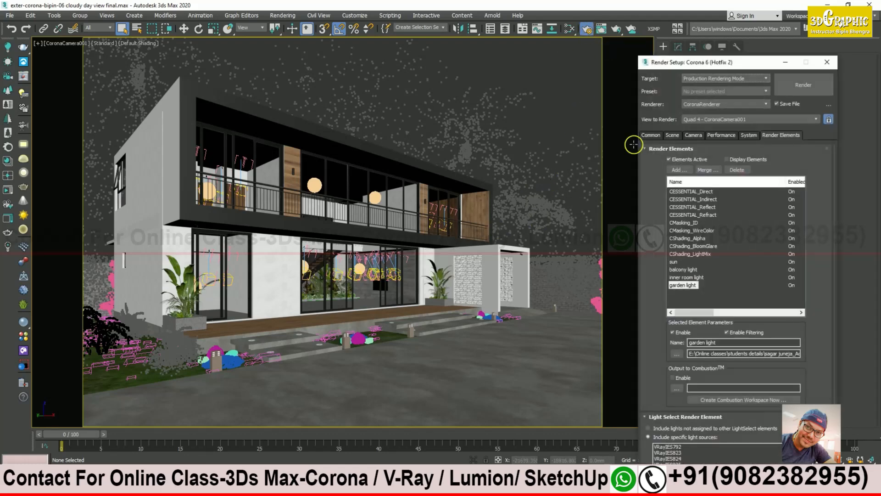
pyautogui.click(673, 135)
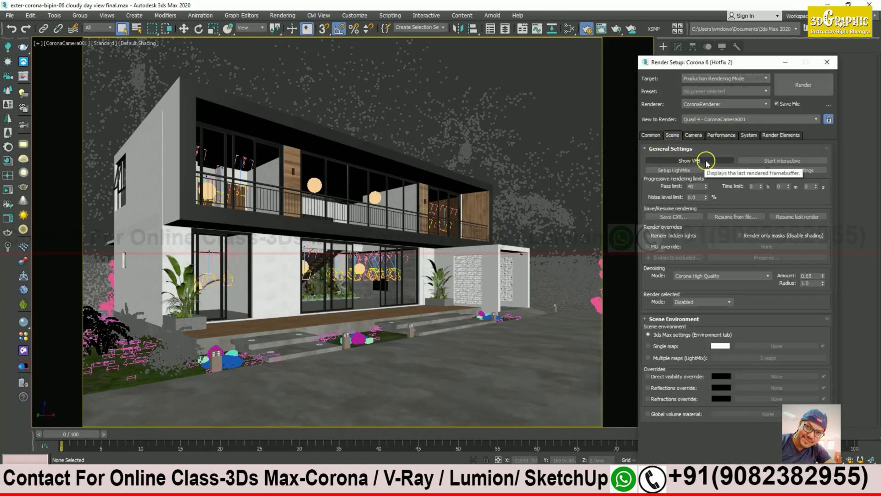
pyautogui.click(704, 163)
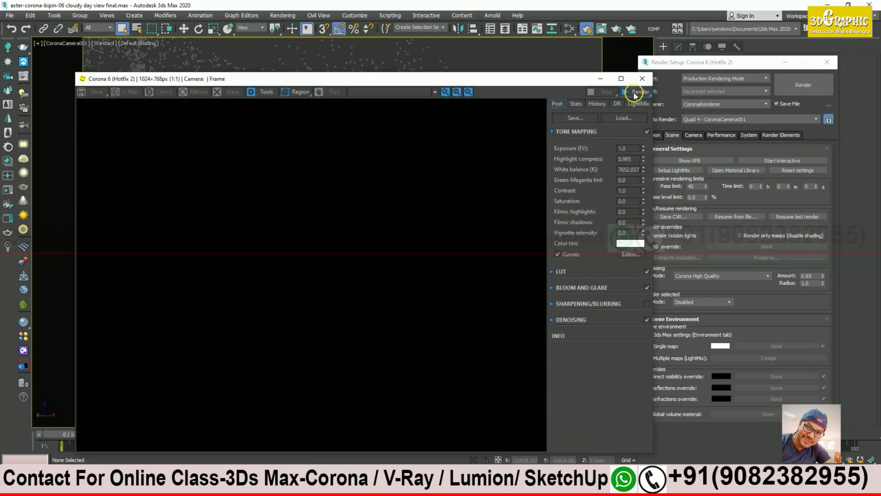
pyautogui.moveTo(521, 81); pyautogui.dragTo(705, 299)
# Step: Select all the background tree point clouds and hide them
pyautogui.click(149, 82)
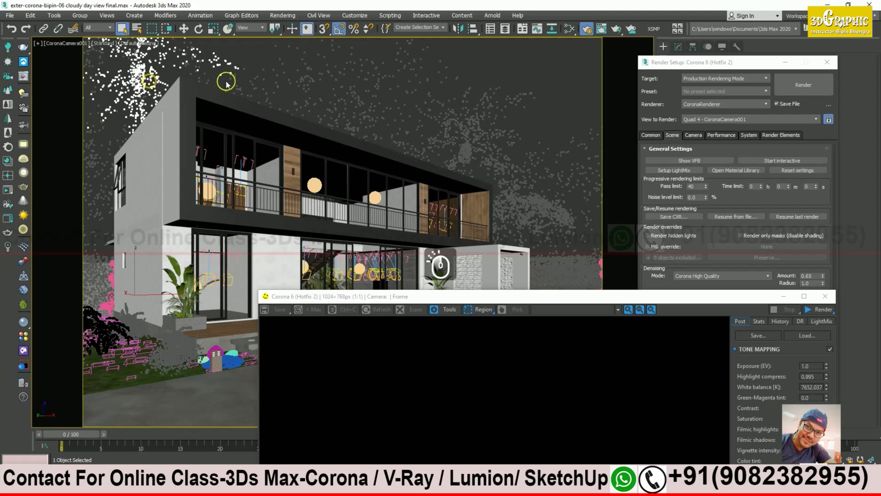
pyautogui.moveTo(482, 293); pyautogui.dragTo(659, 346)
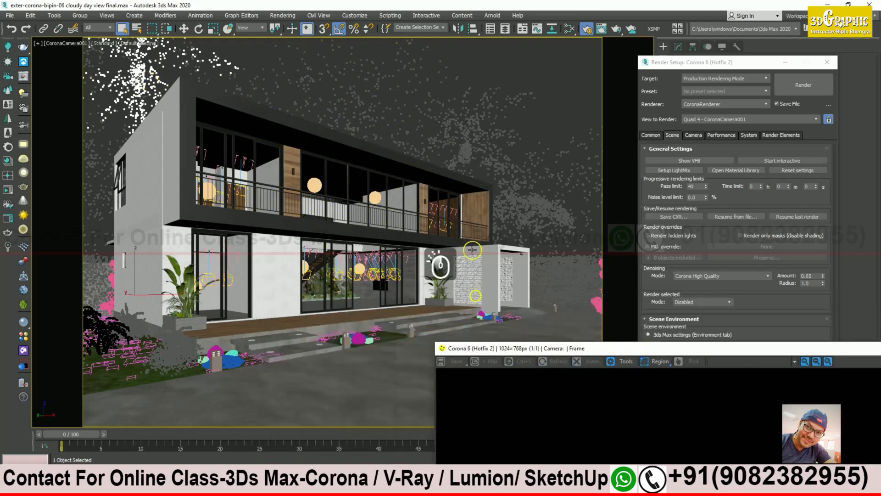
pyautogui.keyDown('ctrl'); pyautogui.click(311, 82); pyautogui.keyUp('ctrl')
pyautogui.keyDown('ctrl'); pyautogui.click(468, 147); pyautogui.keyUp('ctrl')
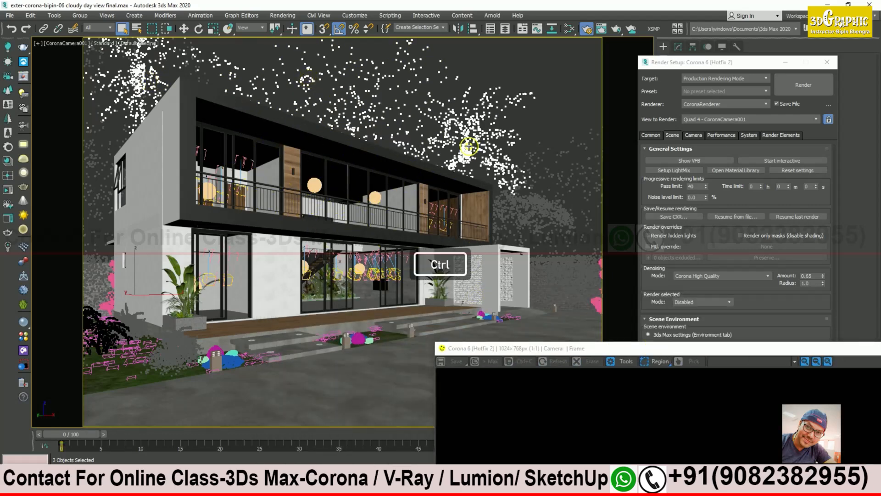
pyautogui.keyDown('ctrl'); pyautogui.click(550, 213); pyautogui.keyUp('ctrl')
pyautogui.keyDown('ctrl'); pyautogui.click(574, 284); pyautogui.keyUp('ctrl')
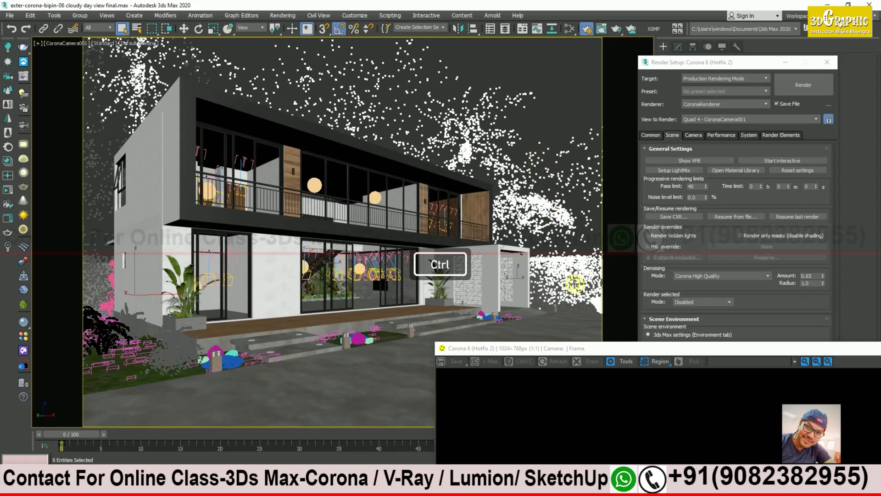
pyautogui.keyDown('ctrl'); pyautogui.click(109, 278); pyautogui.keyUp('ctrl')
pyautogui.keyDown('ctrl'); pyautogui.click(99, 198); pyautogui.keyUp('ctrl')
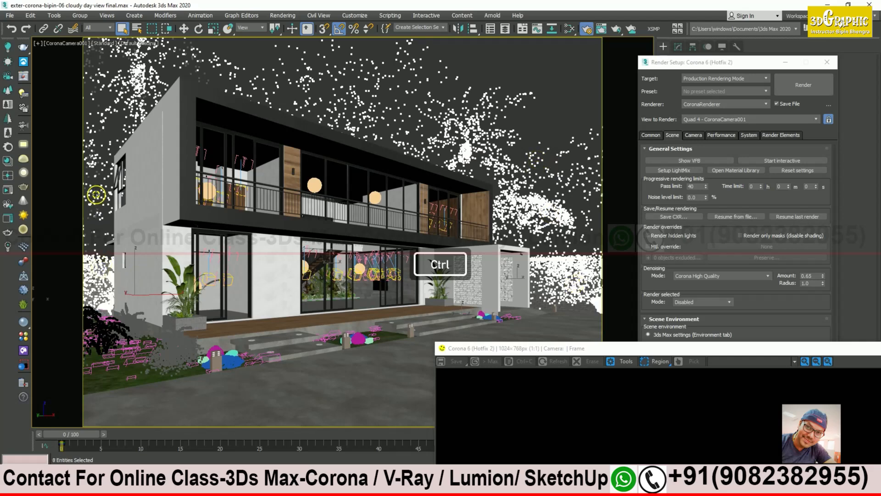
pyautogui.keyDown('ctrl'); pyautogui.click(109, 130); pyautogui.keyUp('ctrl')
pyautogui.rightClick(134, 84)
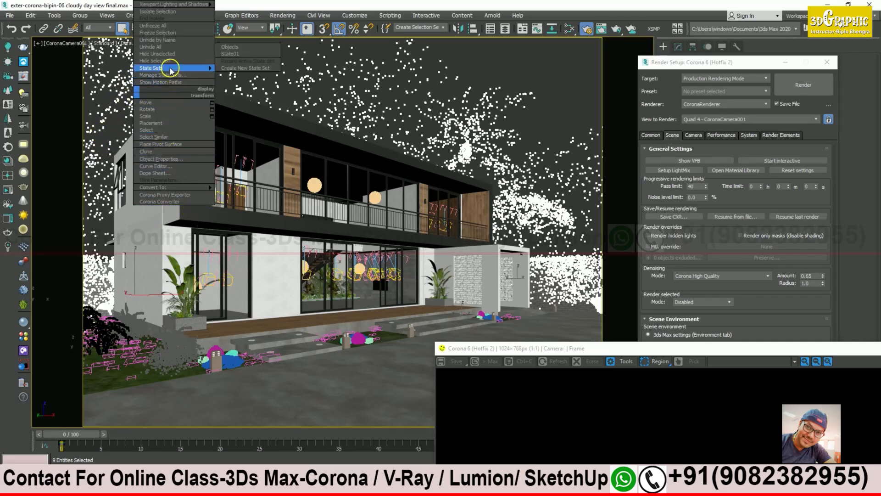
pyautogui.click(158, 61)
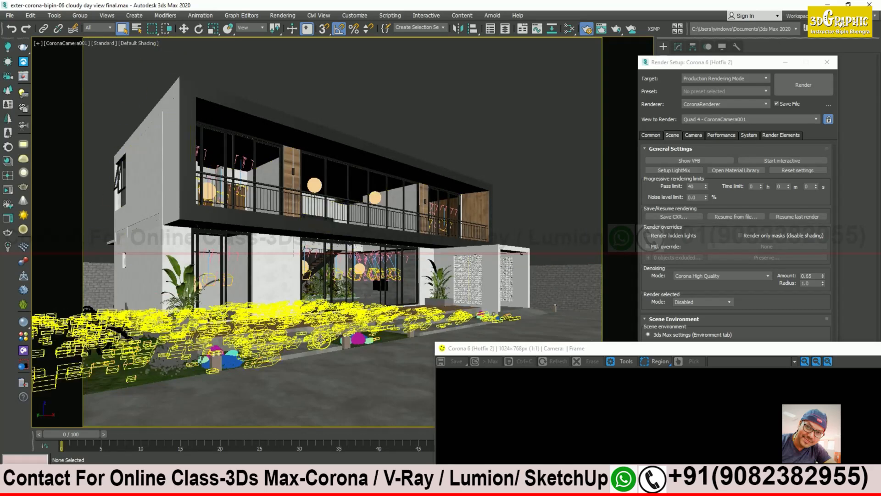
# Step: Hide the left potted plant group and start an interactive render from the frame buffer
pyautogui.click(183, 285)
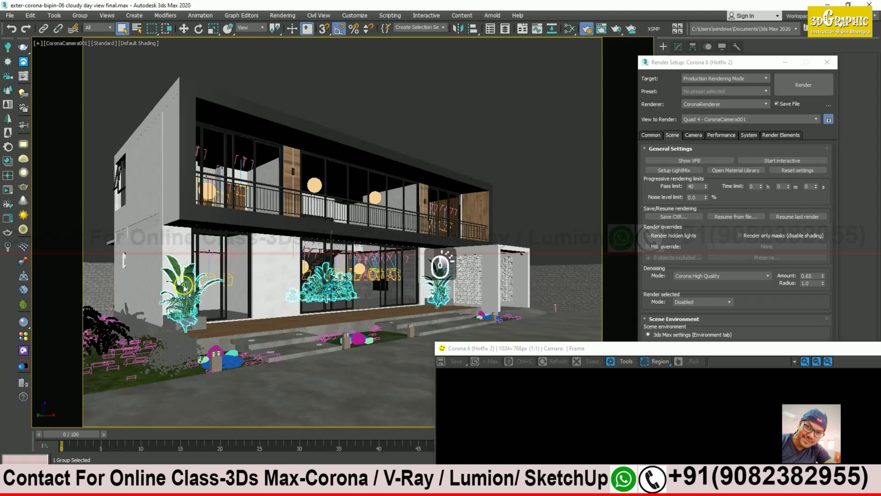
pyautogui.rightClick(183, 284)
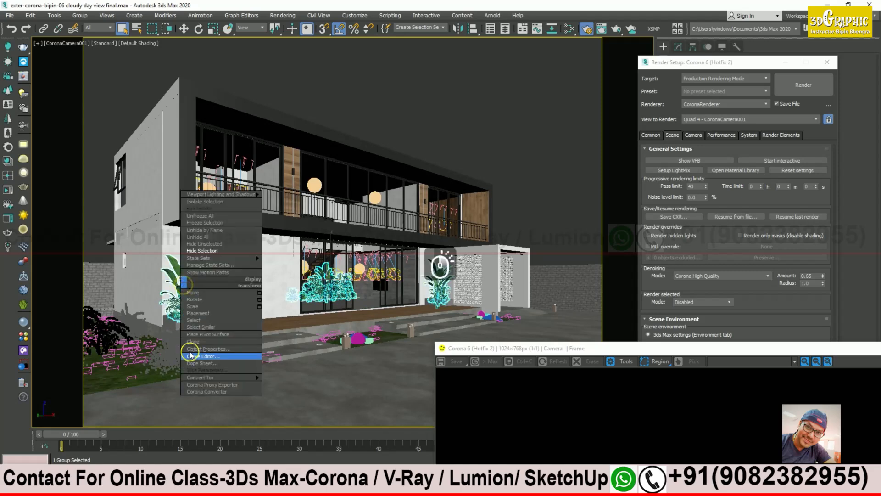
pyautogui.click(202, 250)
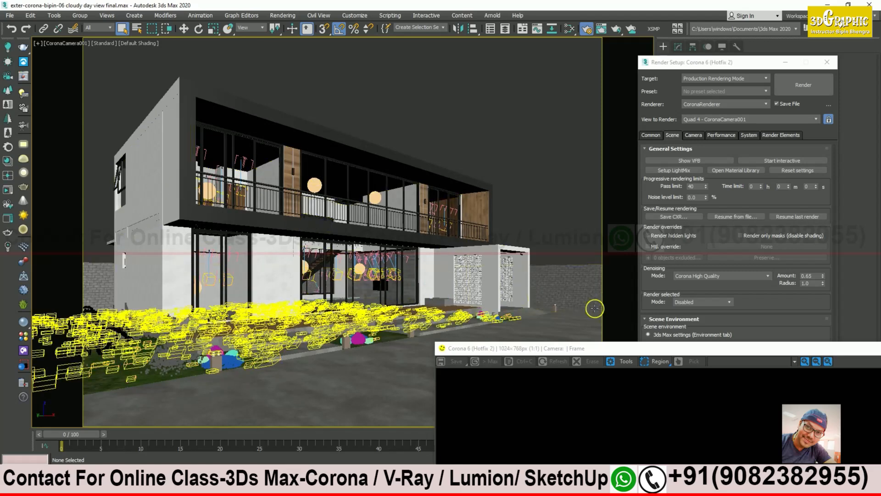
pyautogui.moveTo(614, 350); pyautogui.dragTo(330, 73)
pyautogui.click(705, 86)
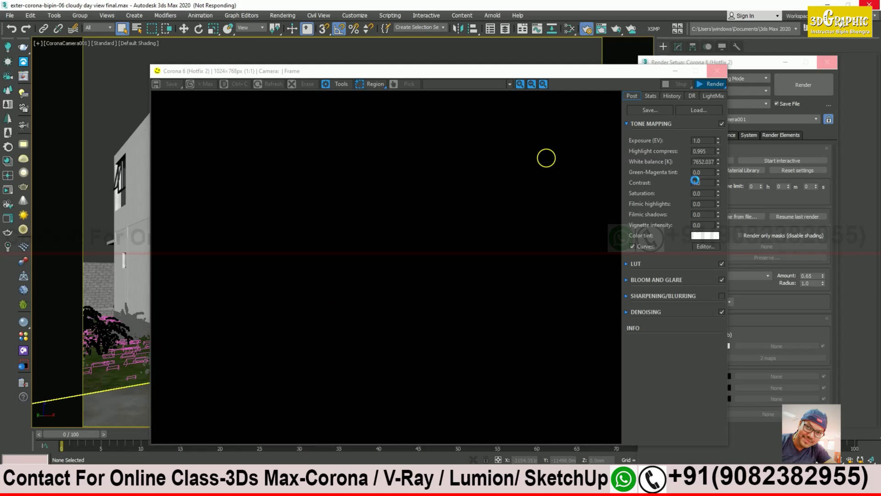
# Step: Rearrange the frame buffer and Render Setup windows while the interactive render refines
pyautogui.moveTo(626, 73); pyautogui.dragTo(524, 61)
pyautogui.click(723, 62)
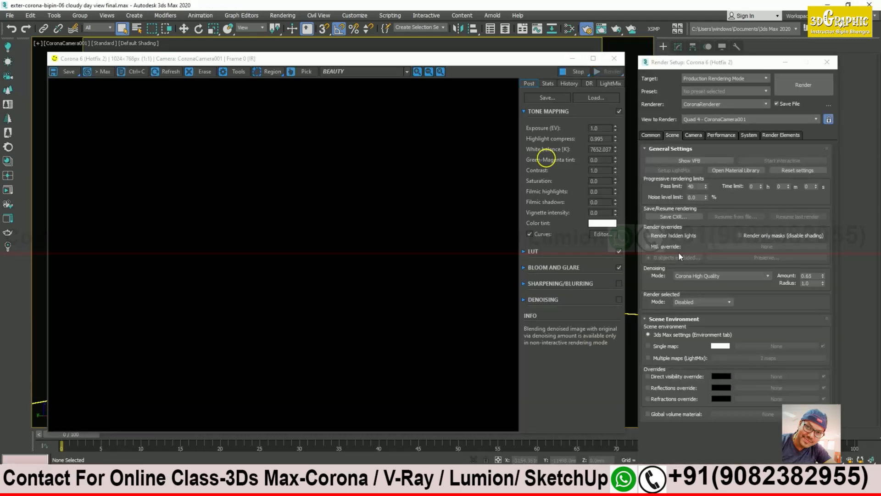
pyautogui.click(651, 134)
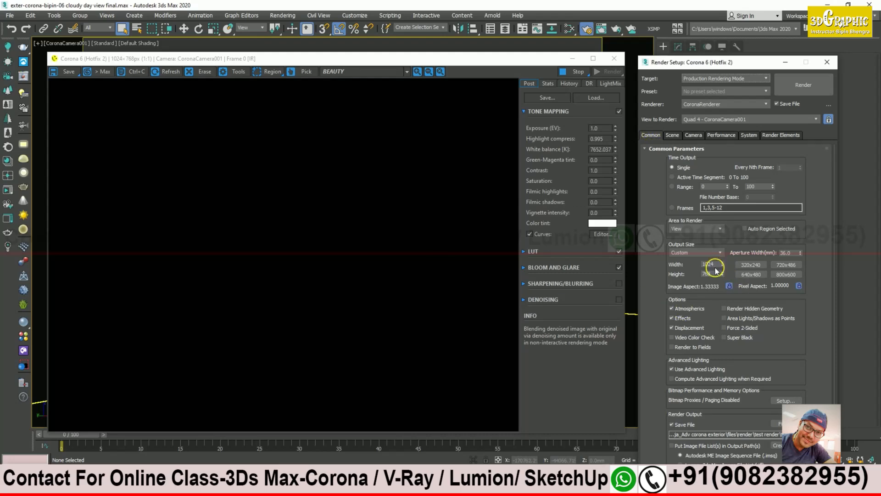
pyautogui.click(672, 135)
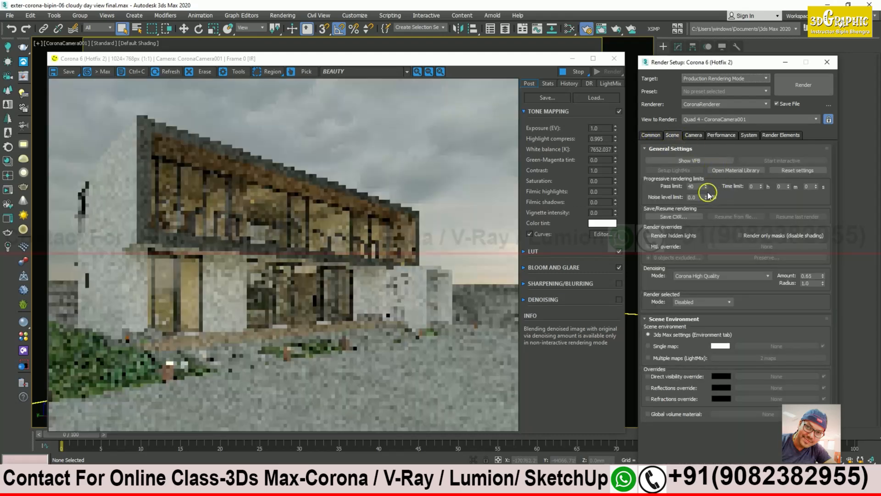
pyautogui.moveTo(679, 65); pyautogui.dragTo(701, 68)
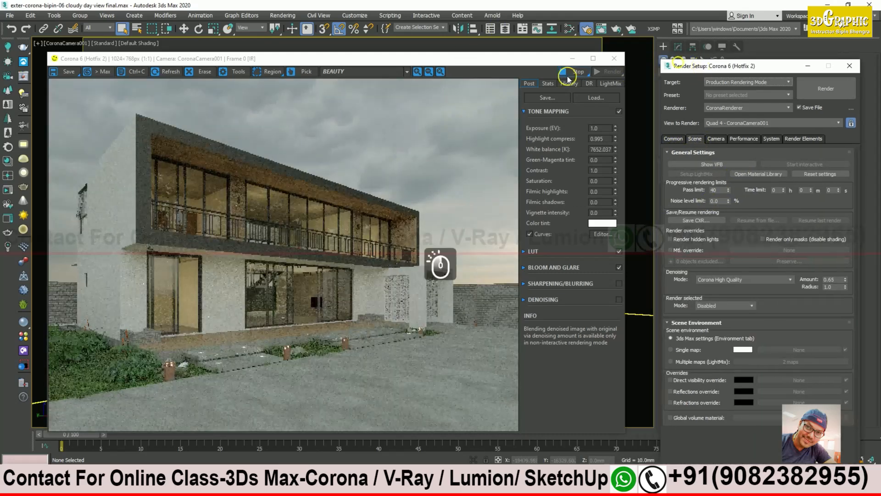
pyautogui.moveTo(509, 59); pyautogui.dragTo(529, 51)
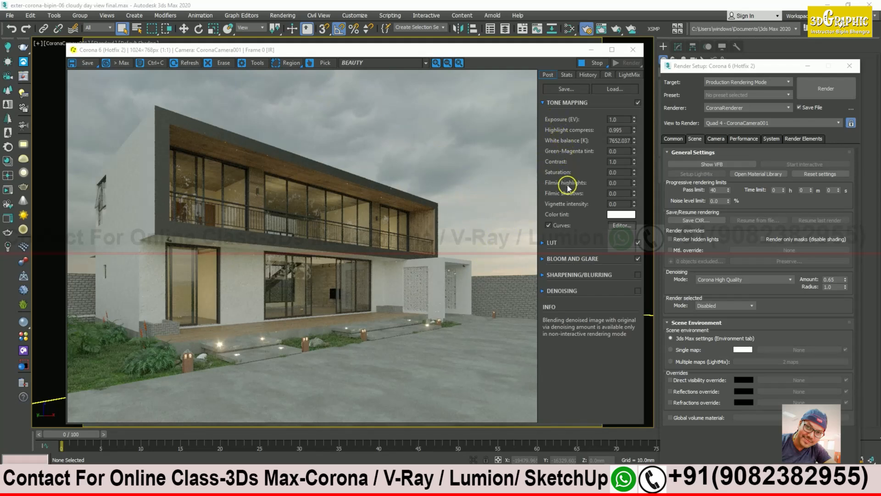
# Step: Check the five LightMix groups at 1.0, stop the render and minimize the frame buffer
pyautogui.click(628, 74)
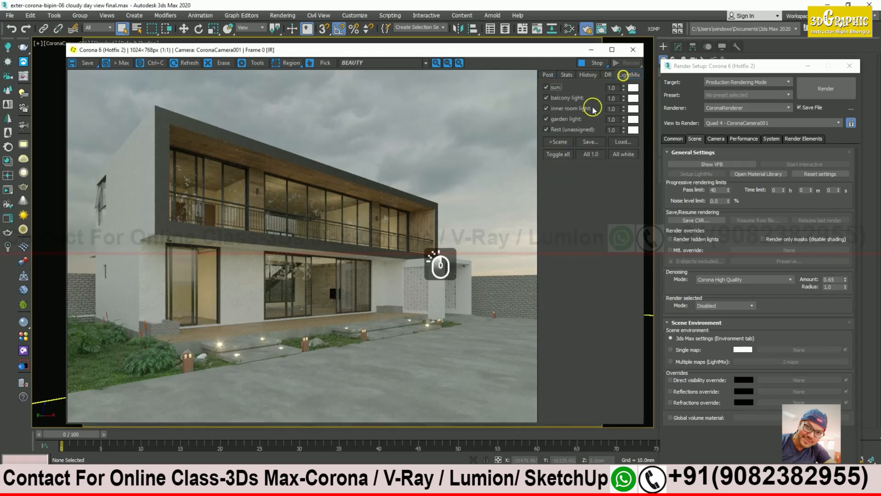
pyautogui.click(596, 64)
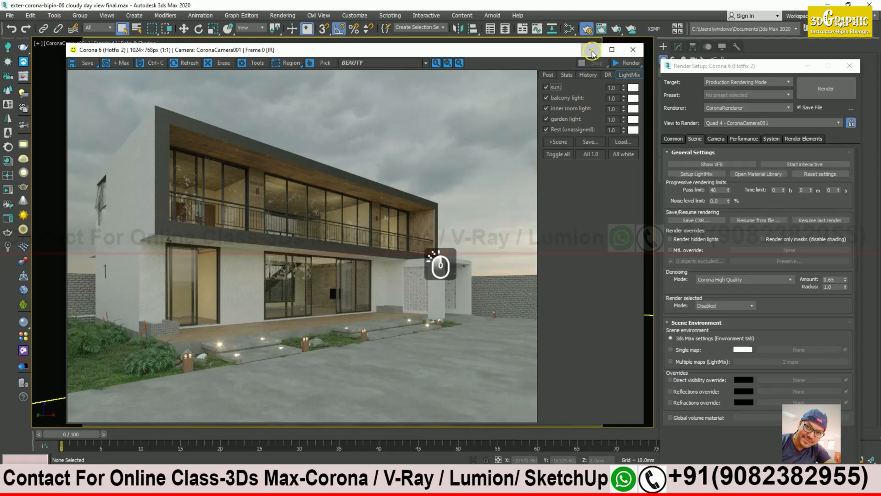
pyautogui.click(592, 51)
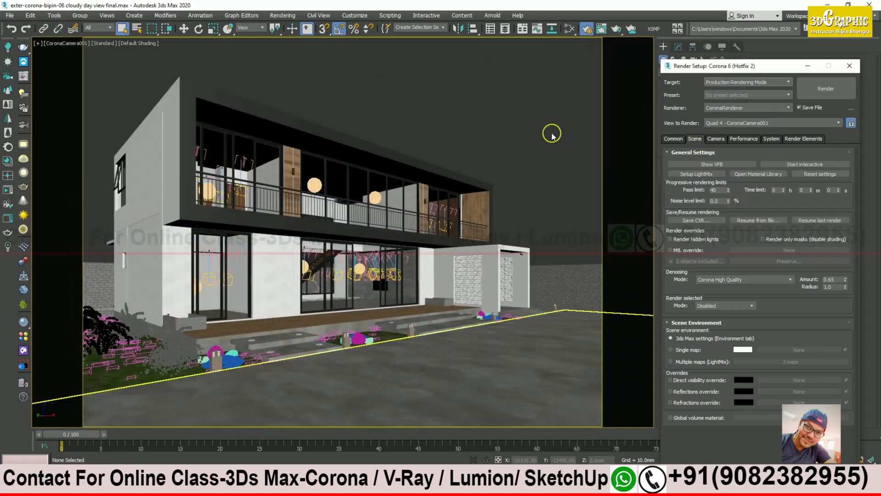
# Step: In the Slate Material Editor, clone the lower CoronaBitmap sky map and open the copy's parameters
pyautogui.click(569, 29)
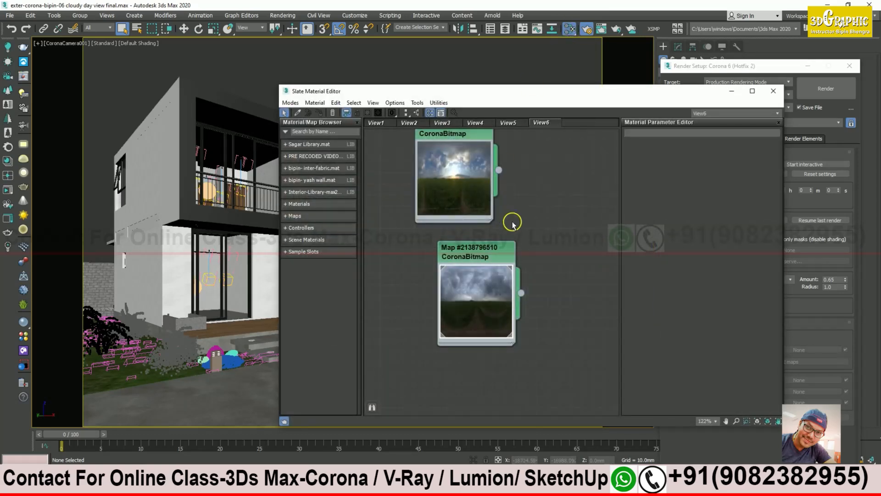
pyautogui.moveTo(532, 222); pyautogui.dragTo(559, 248, button='middle')
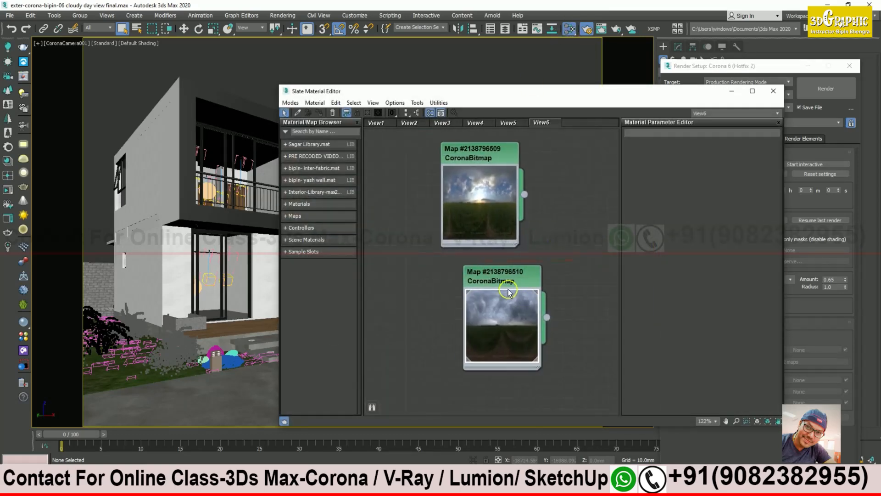
pyautogui.moveTo(521, 279); pyautogui.dragTo(499, 279)
pyautogui.moveTo(504, 258); pyautogui.dragTo(529, 267, button='middle')
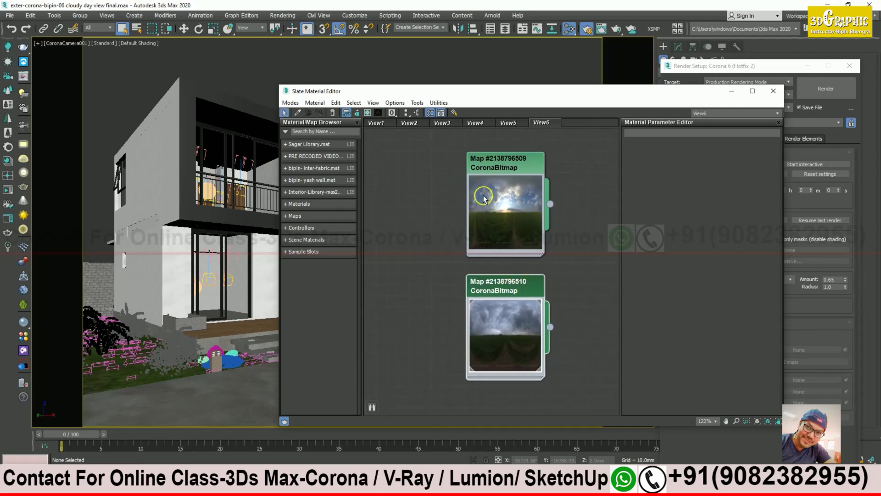
pyautogui.click(505, 167)
pyautogui.click(505, 287)
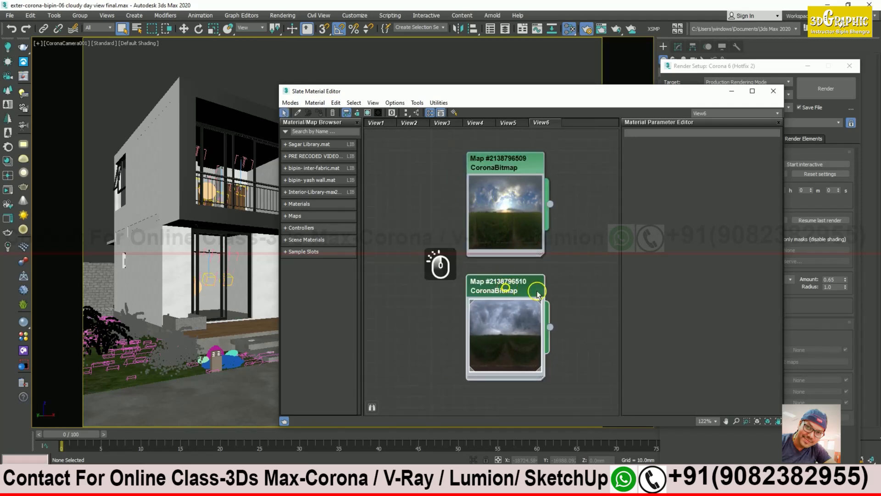
pyautogui.moveTo(560, 292); pyautogui.dragTo(562, 217, button='middle')
pyautogui.scroll(-2, 562, 217)
pyautogui.moveTo(505, 221)
pyautogui.keyDown('shift'); pyautogui.mouseDown()
pyautogui.moveTo(488, 262)
pyautogui.moveTo(505, 335)
pyautogui.moveTo(504, 320)
pyautogui.mouseUp(); pyautogui.keyUp('shift')
pyautogui.moveTo(584, 343); pyautogui.dragTo(585, 286, button='middle')
pyautogui.doubleClick(514, 265)
# Step: Rename the three sky maps night, cloudy and day
pyautogui.click(668, 133)
pyautogui.moveTo(668, 133); pyautogui.dragTo(630, 133)
pyautogui.write('night')
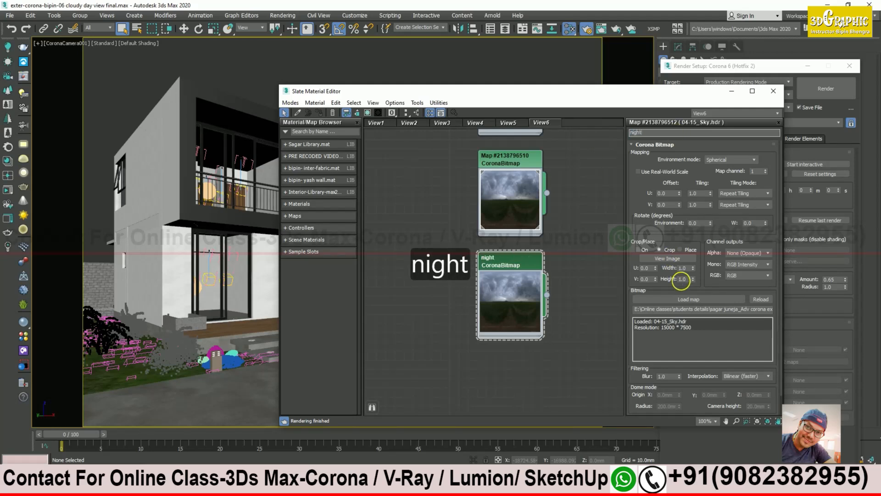
pyautogui.press('Return')
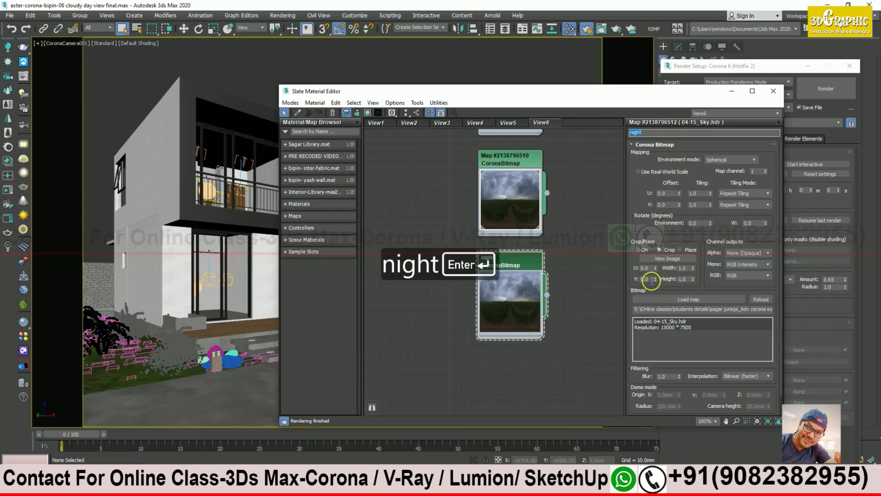
pyautogui.moveTo(591, 231); pyautogui.dragTo(588, 256, button='middle')
pyautogui.click(520, 190)
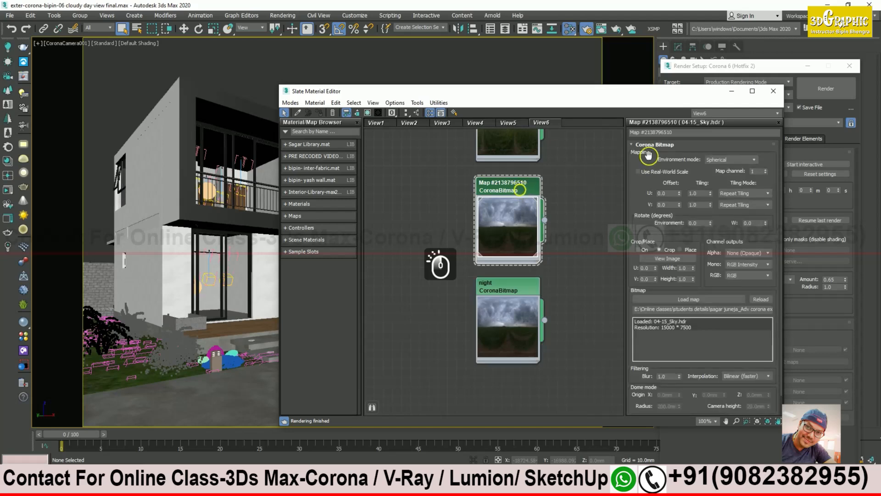
pyautogui.moveTo(678, 132); pyautogui.dragTo(588, 133)
pyautogui.write('c')
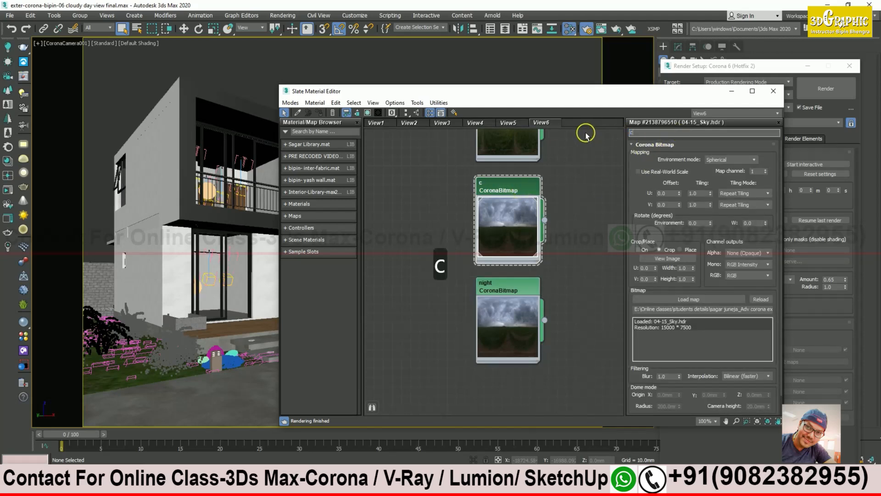
pyautogui.write('loudy')
pyautogui.press('Return')
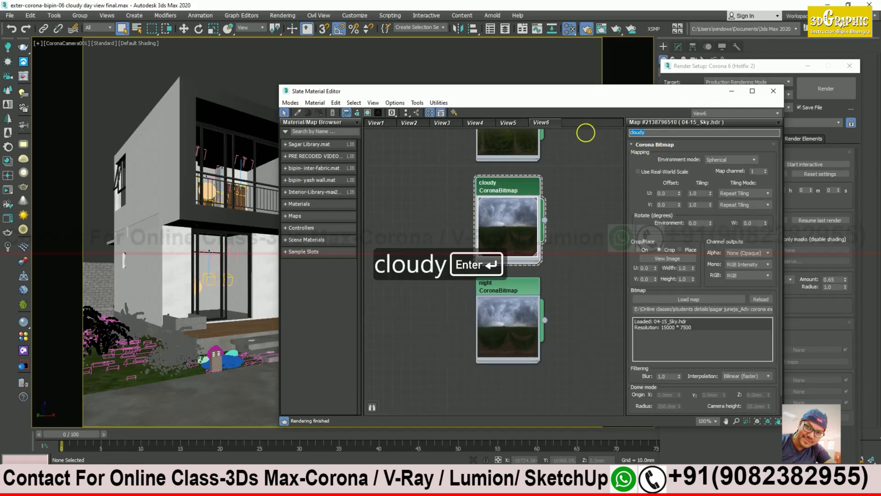
pyautogui.moveTo(582, 140); pyautogui.dragTo(565, 239, button='middle')
pyautogui.click(508, 178)
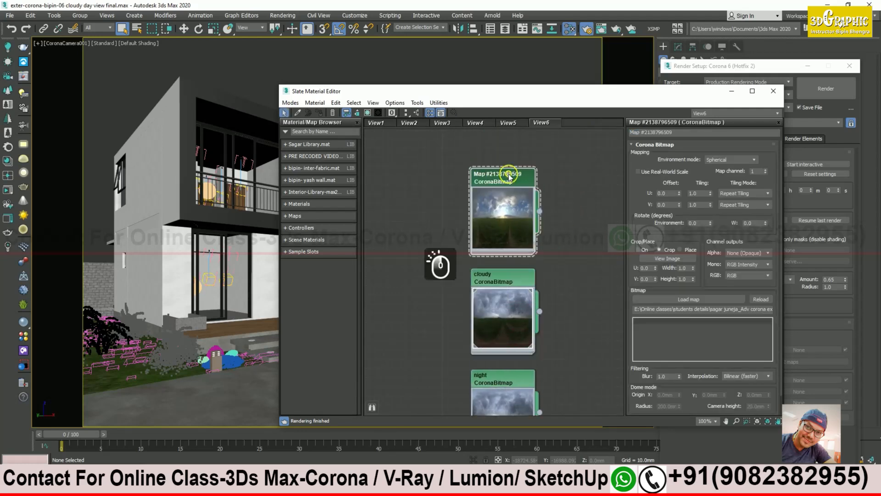
pyautogui.moveTo(680, 132); pyautogui.dragTo(594, 140)
pyautogui.write('day')
pyautogui.press('Return')
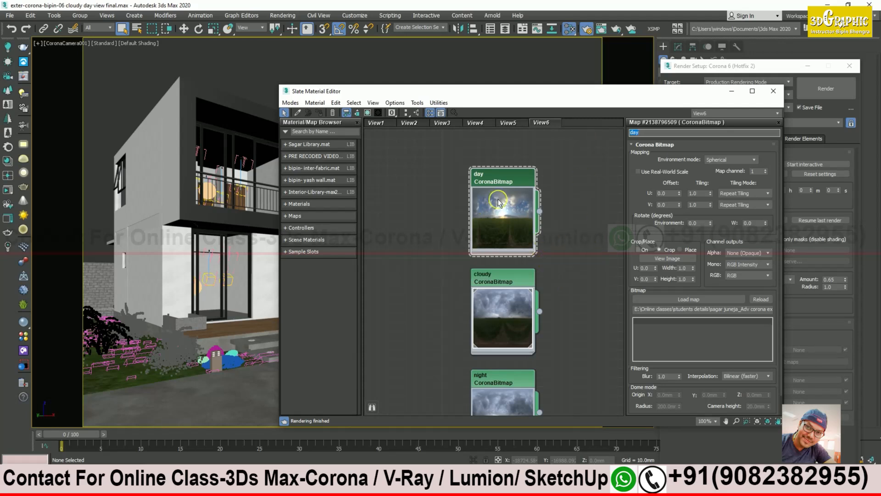
# Step: Open the night map's parameters, check its image path and browse for a new image
pyautogui.click(579, 202)
pyautogui.moveTo(545, 291); pyautogui.dragTo(542, 227, button='middle')
pyautogui.moveTo(501, 278); pyautogui.dragTo(506, 234, button='middle')
pyautogui.moveTo(564, 281); pyautogui.dragTo(554, 271, button='middle')
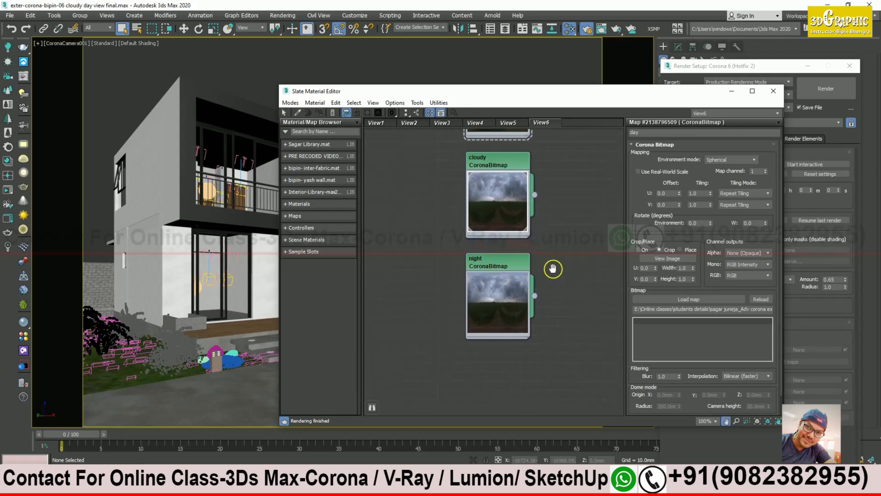
pyautogui.click(498, 265)
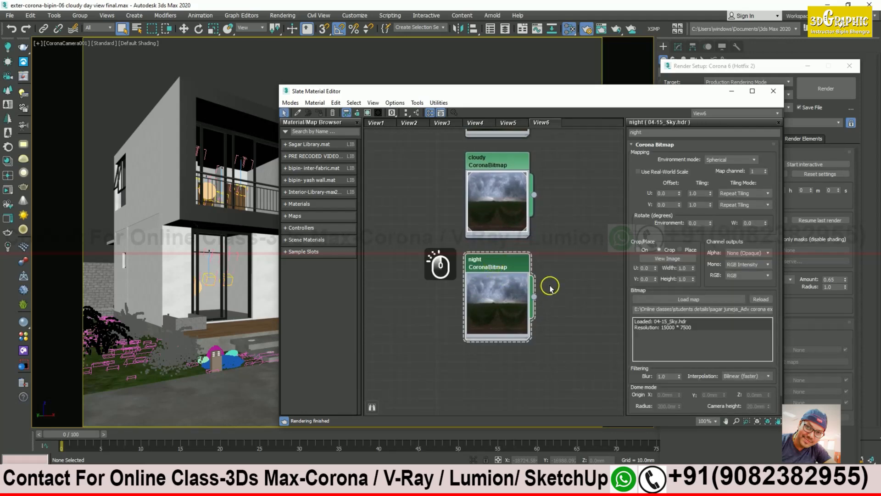
pyautogui.doubleClick(496, 263)
pyautogui.click(675, 309)
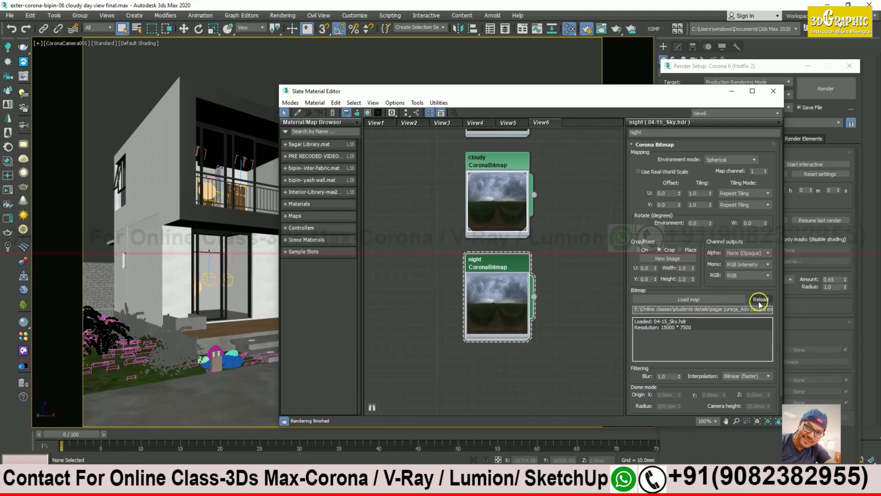
pyautogui.click(699, 299)
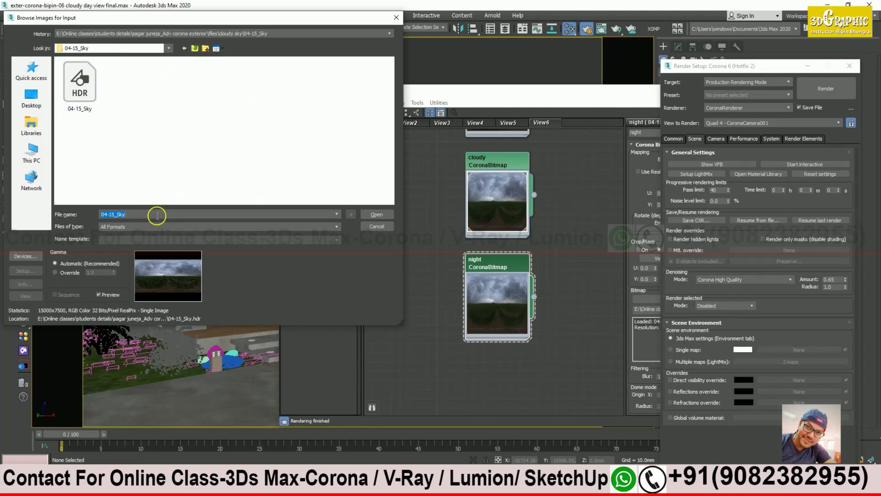
# Step: Load 06-14_night_B.hdr from the pasted HDRI-Night view folder, accepting the HDRI load settings
pyautogui.press('Return')
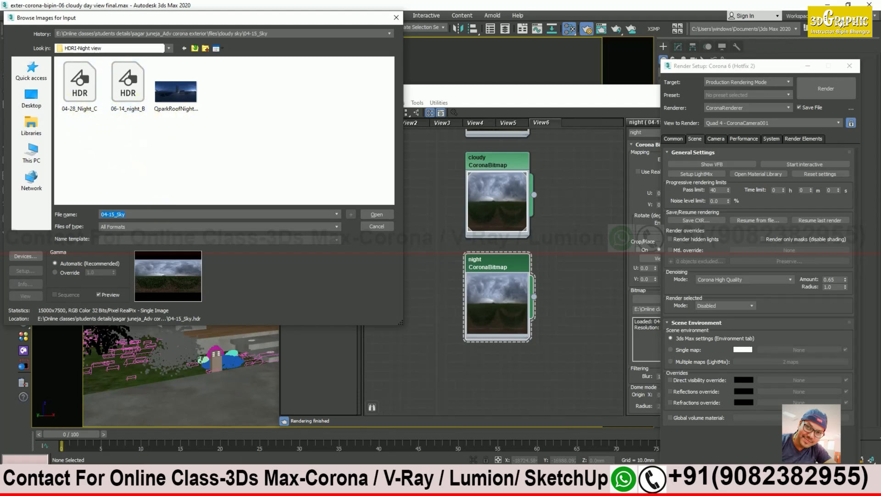
pyautogui.click(259, 487)
pyautogui.click(301, 450)
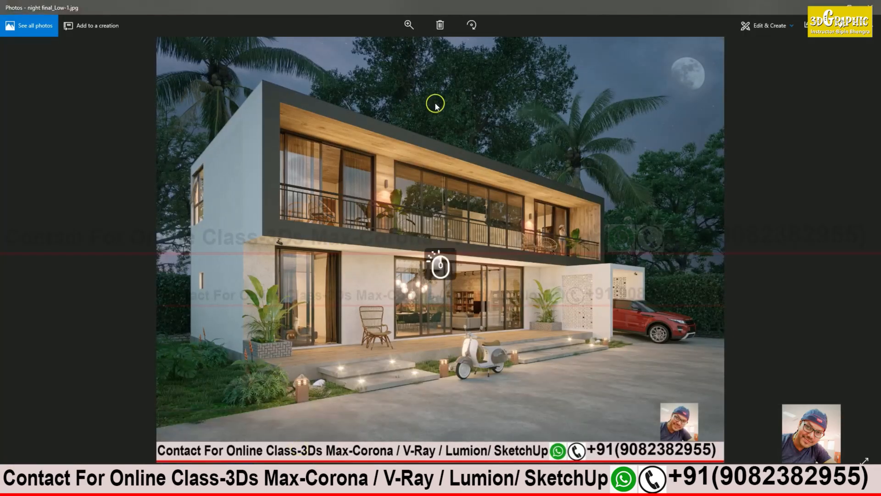
pyautogui.click(870, 3)
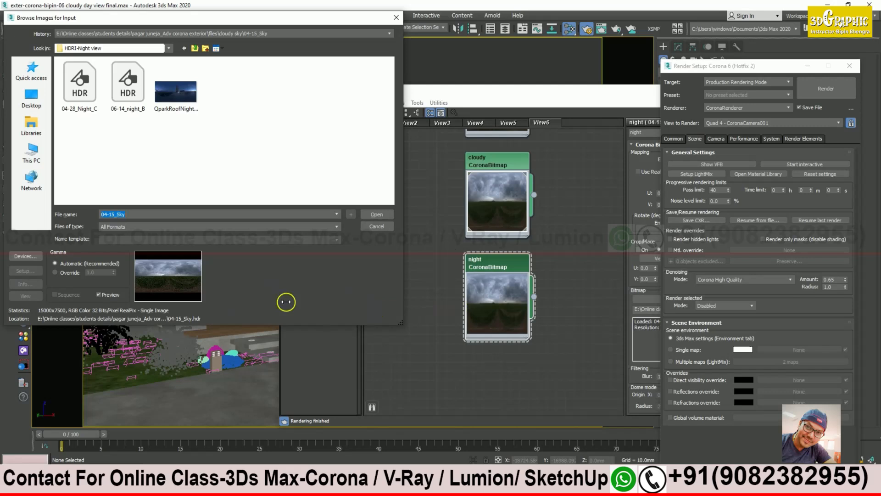
pyautogui.click(128, 93)
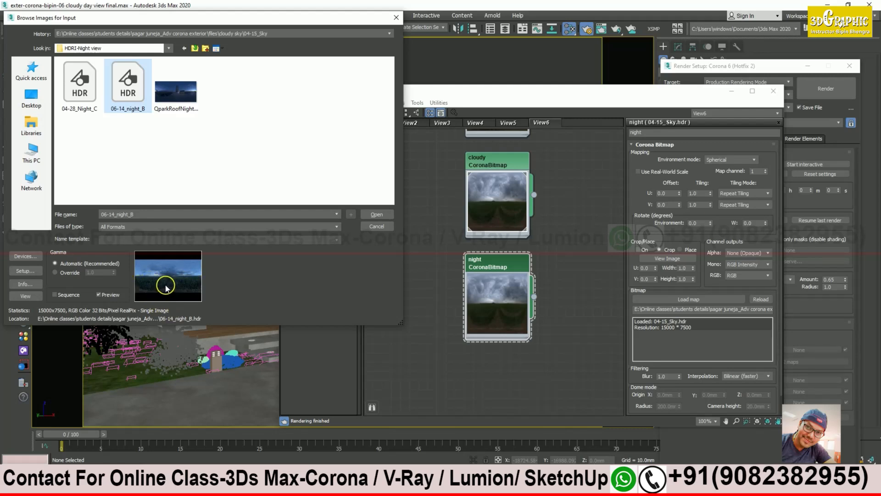
pyautogui.click(377, 214)
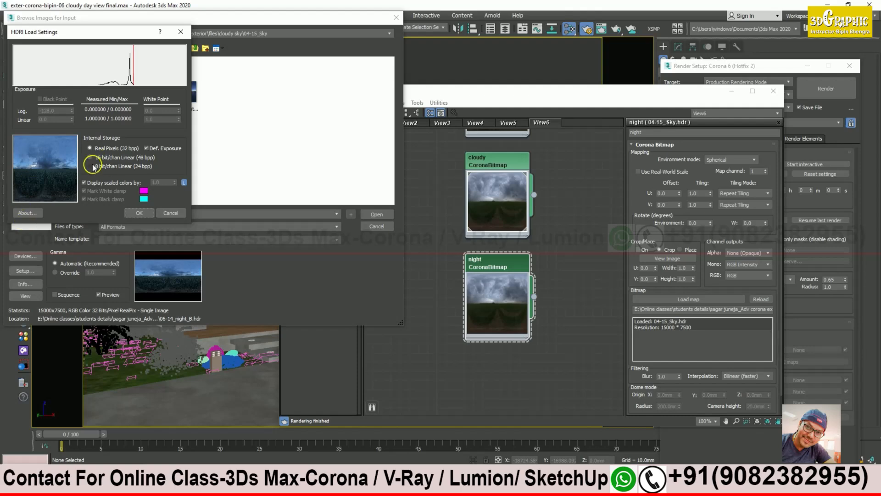
pyautogui.click(139, 214)
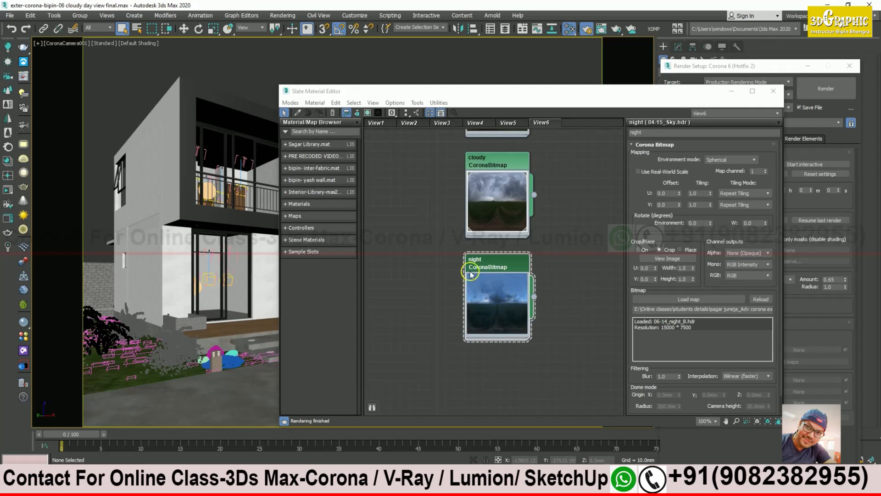
# Step: Frame the night map in the node view, move the Slate editor off the house, and open the Rendering menu
pyautogui.scroll(2, 568, 318)
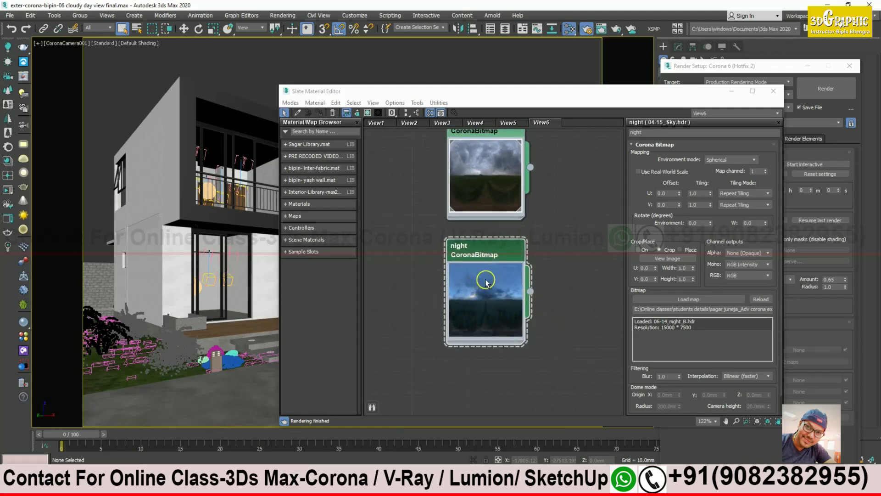
pyautogui.click(484, 253)
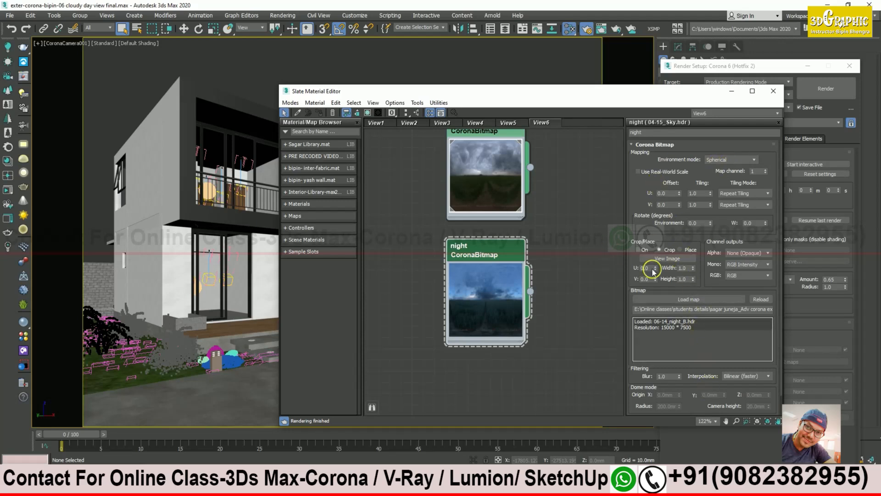
pyautogui.moveTo(577, 216); pyautogui.dragTo(569, 187, button='middle')
pyautogui.moveTo(505, 178); pyautogui.dragTo(505, 235)
pyautogui.moveTo(575, 253); pyautogui.dragTo(577, 189, button='middle')
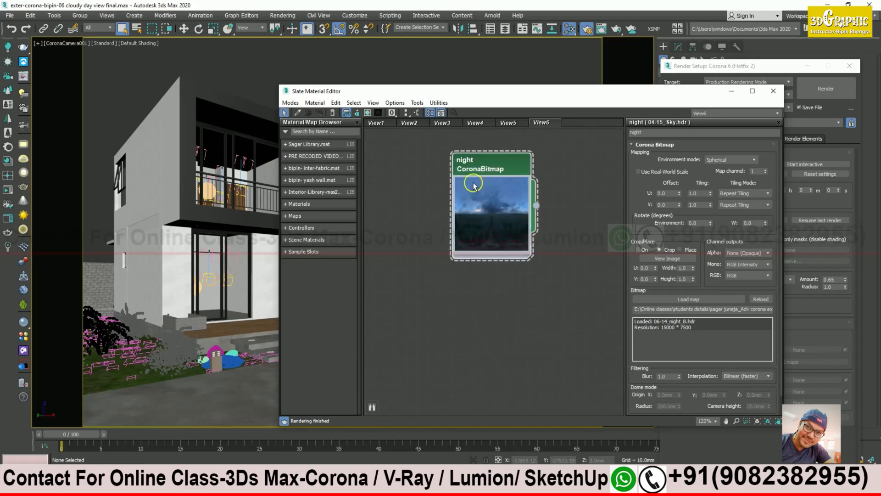
pyautogui.moveTo(502, 98); pyautogui.dragTo(658, 112)
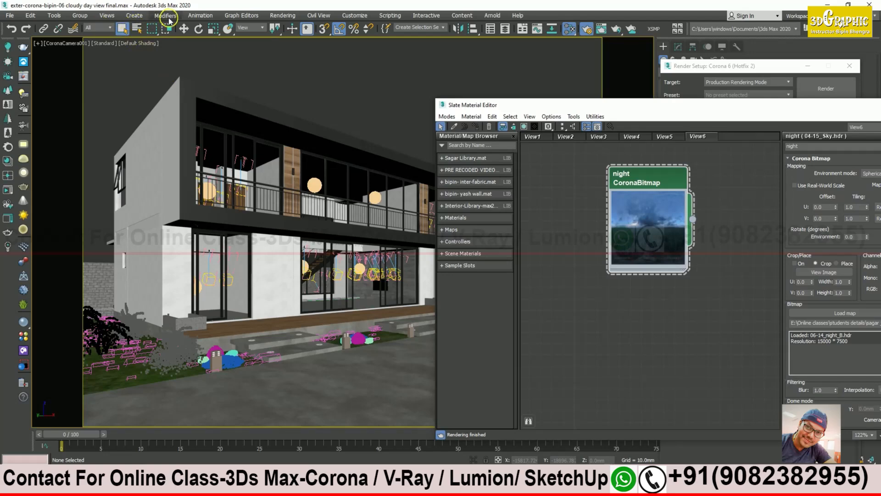
pyautogui.click(283, 15)
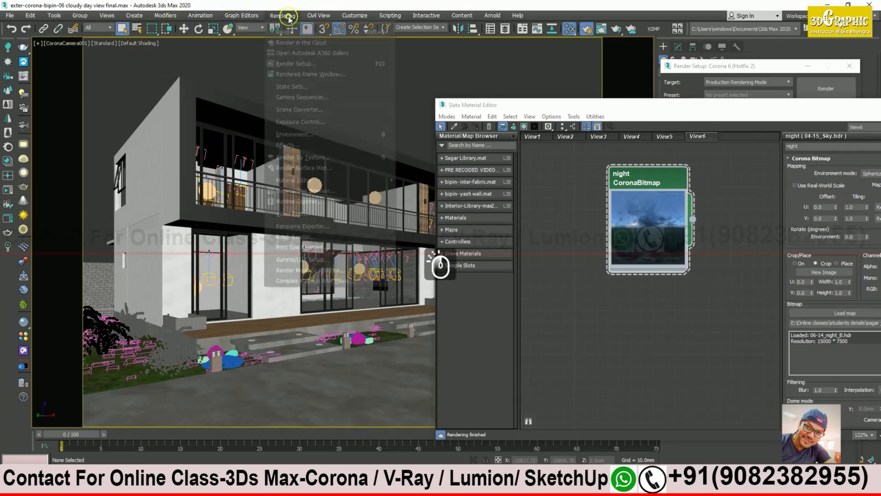
# Step: Wire the night map into the Environment Map slot as an instance, then close Environment
pyautogui.click(311, 135)
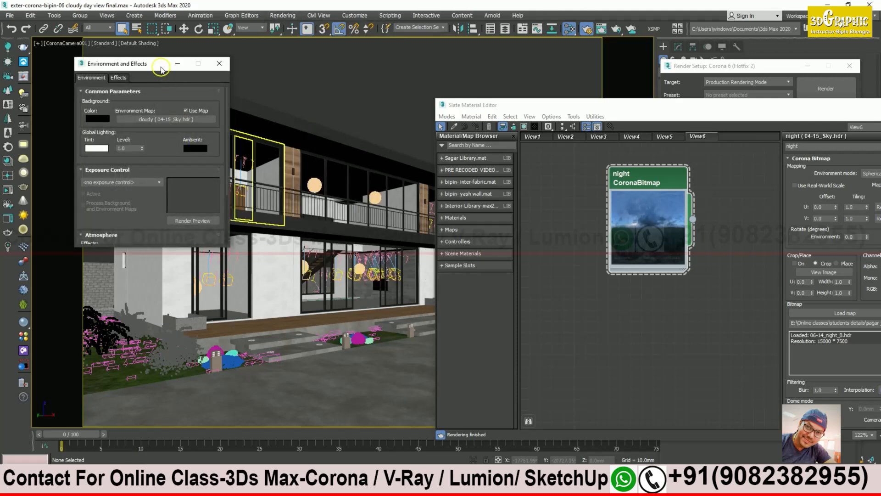
pyautogui.moveTo(160, 69); pyautogui.dragTo(303, 92)
pyautogui.moveTo(692, 219); pyautogui.dragTo(292, 142)
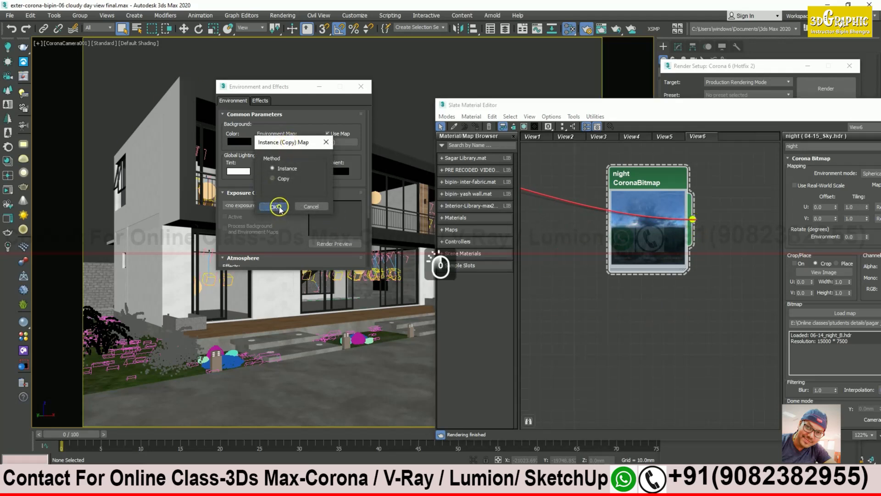
pyautogui.click(278, 208)
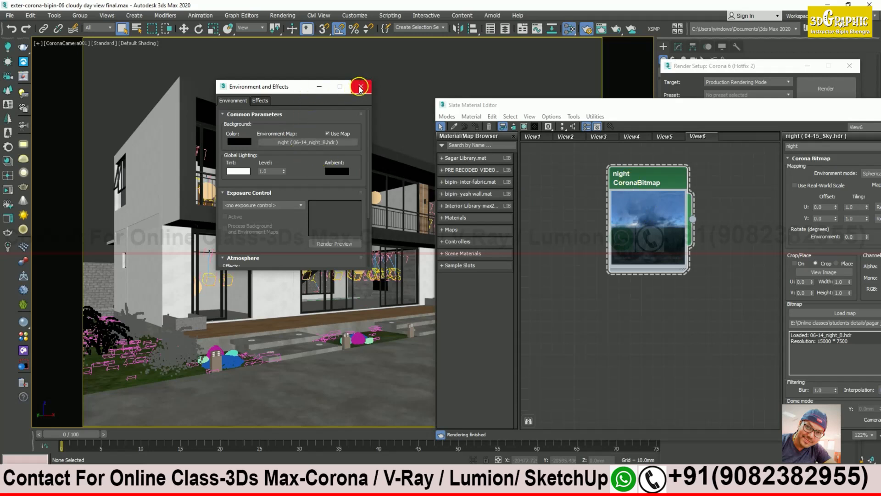
pyautogui.click(362, 88)
pyautogui.moveTo(560, 104); pyautogui.dragTo(611, 79)
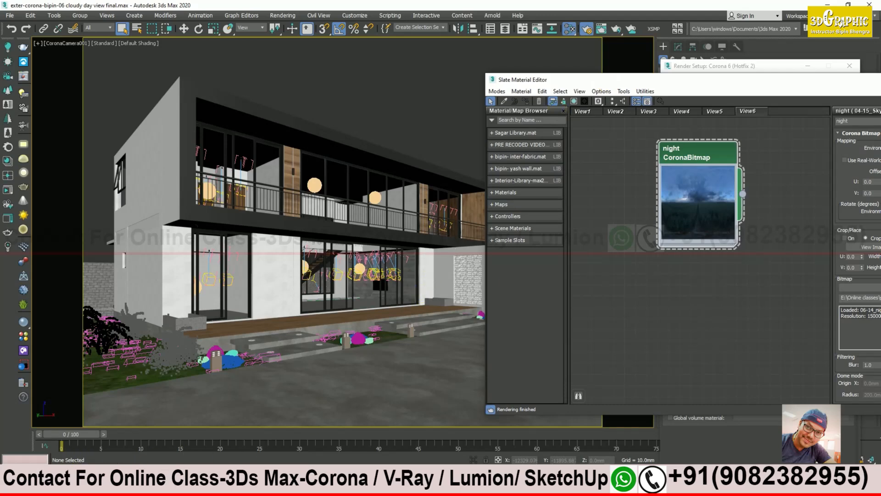
# Step: Minimize the Corona frame buffer and close the Render Setup window
pyautogui.click(94, 415)
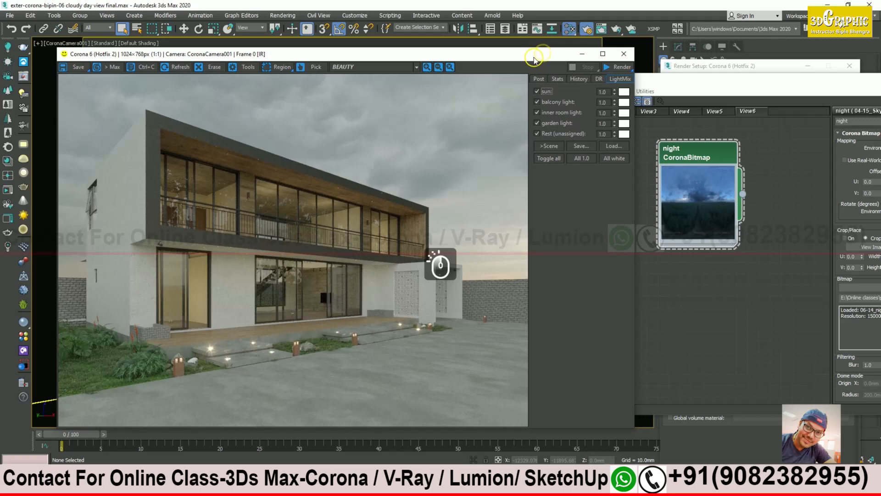
pyautogui.moveTo(544, 51); pyautogui.dragTo(496, 232)
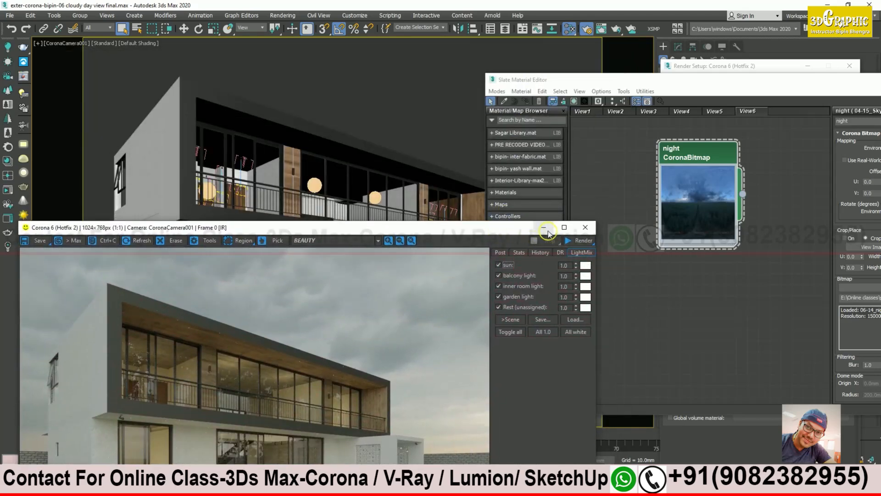
pyautogui.click(544, 227)
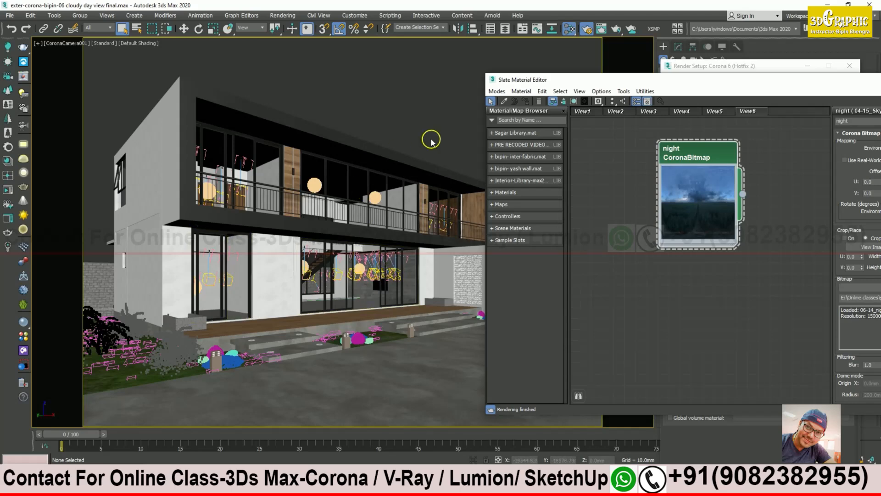
pyautogui.moveTo(547, 81); pyautogui.dragTo(580, 224)
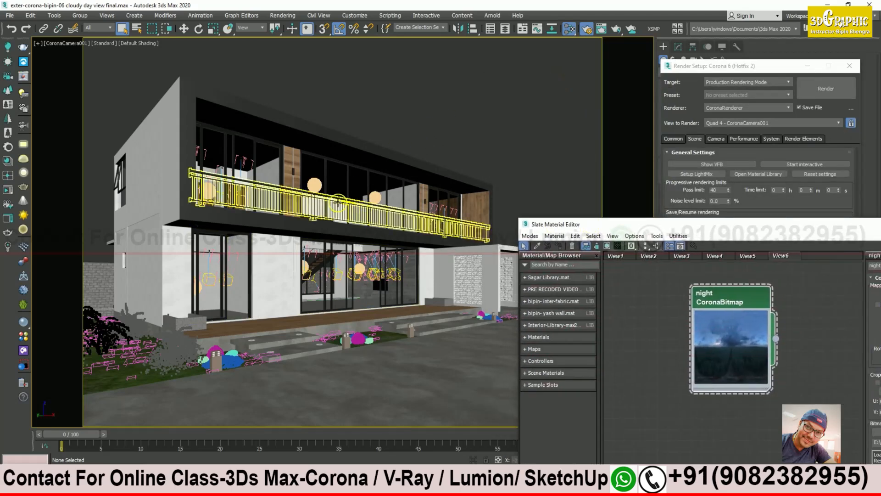
pyautogui.click(808, 66)
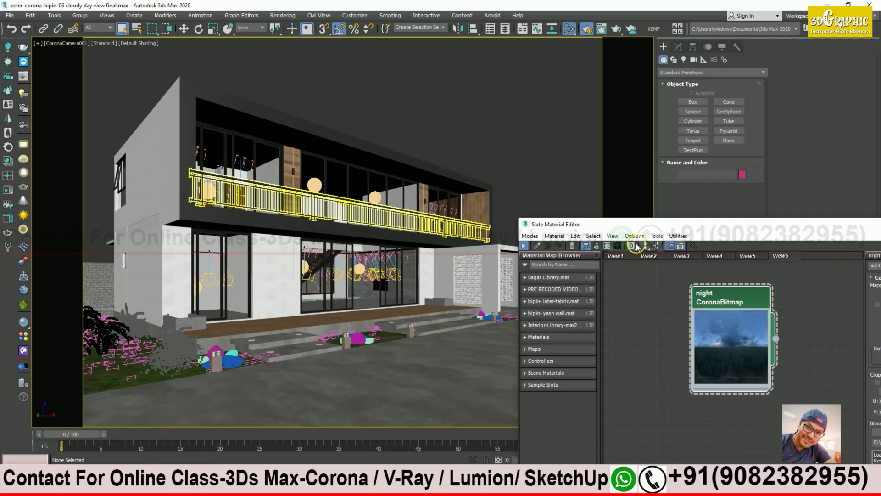
pyautogui.moveTo(706, 234); pyautogui.dragTo(725, 313)
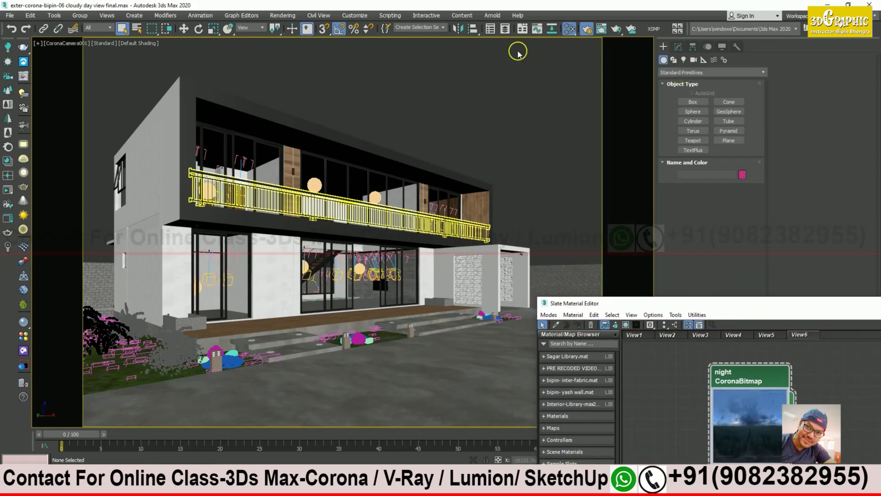
# Step: Switch Scene Explorer to the Layer Explorer and hide the lights layer
pyautogui.click(505, 28)
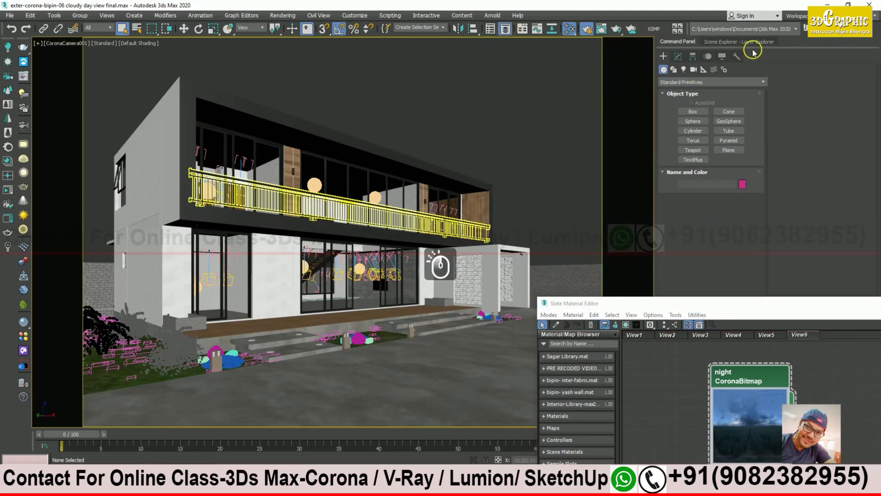
pyautogui.click(751, 42)
pyautogui.moveTo(736, 303); pyautogui.dragTo(714, 340)
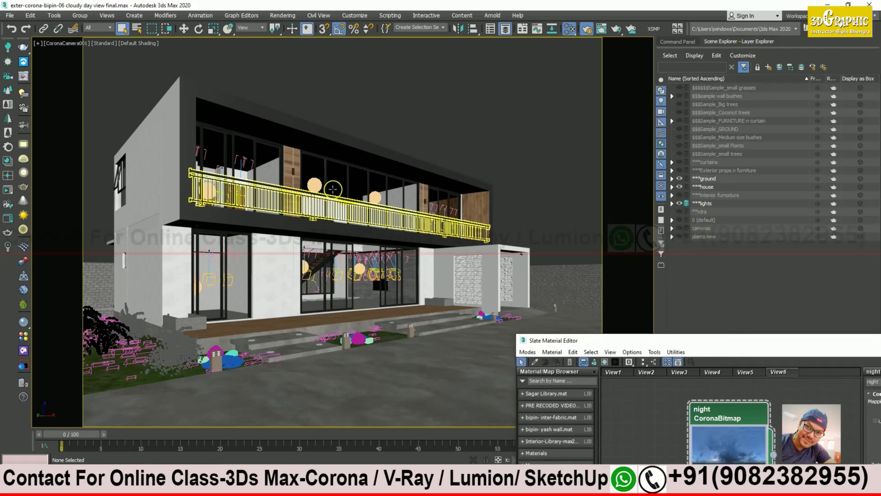
pyautogui.click(680, 203)
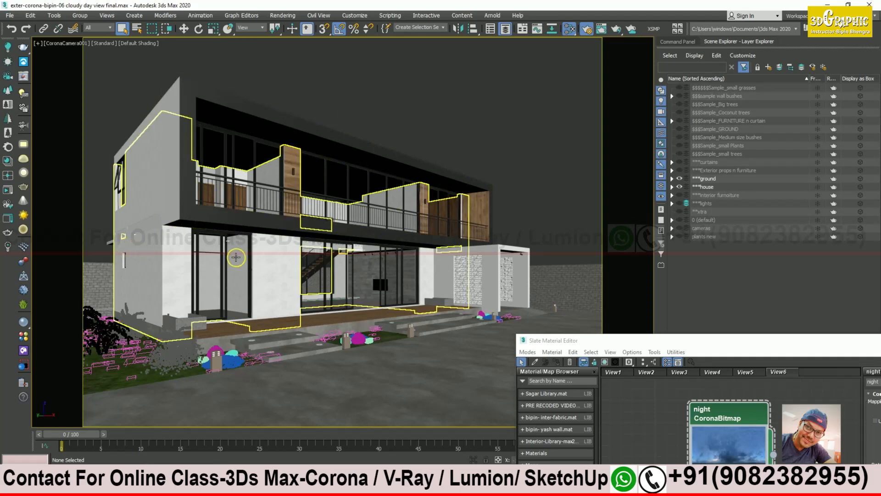
pyautogui.click(627, 343)
pyautogui.moveTo(627, 344); pyautogui.dragTo(642, 87)
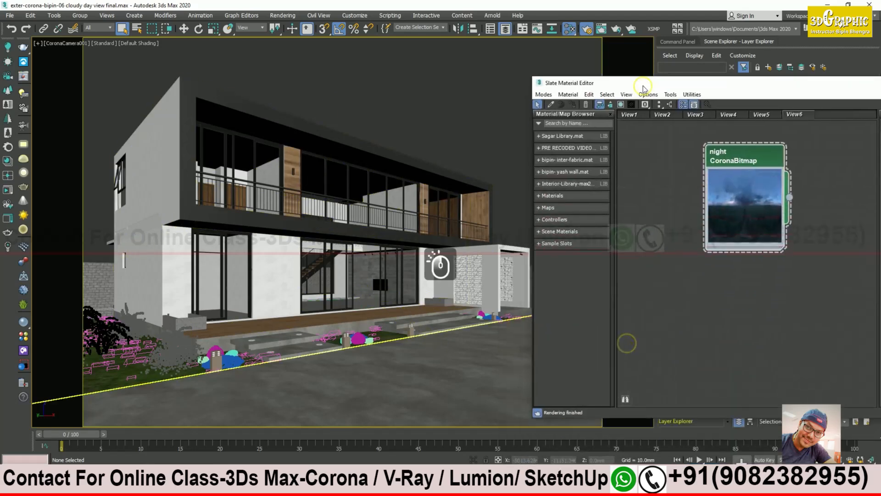
# Step: Restore the Corona frame buffer, view its Post tab, and choose Start IR from Render
pyautogui.click(95, 470)
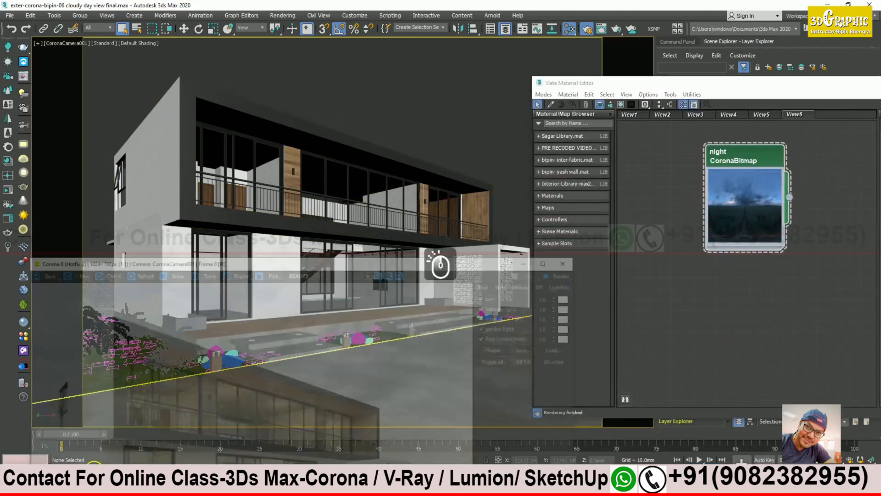
pyautogui.moveTo(369, 231); pyautogui.dragTo(475, 41)
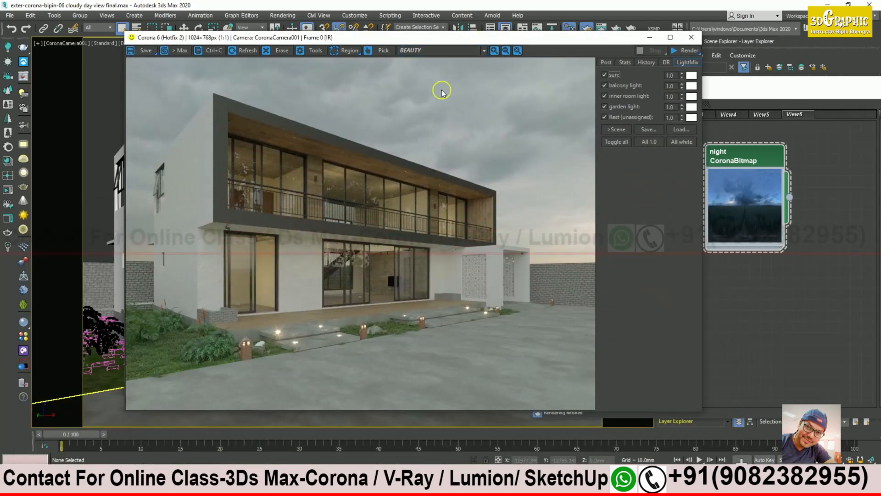
pyautogui.click(607, 62)
pyautogui.click(701, 53)
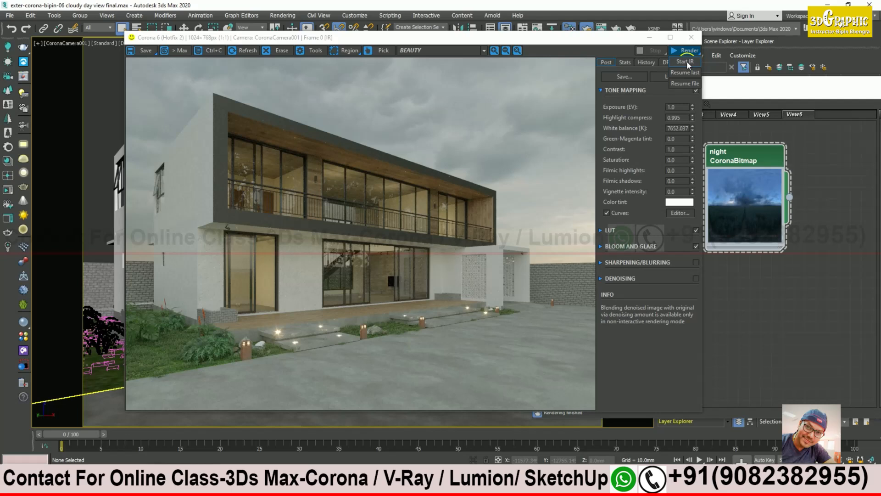
pyautogui.click(688, 62)
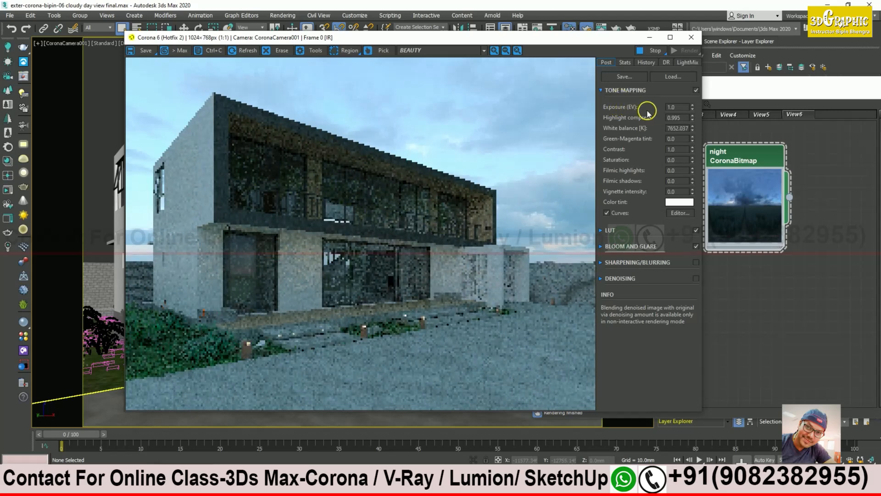
# Step: Reset exposure to 0, highlight compress to 1 and white balance to 6500, and flatten the tone curve
pyautogui.rightClick(691, 108)
pyautogui.rightClick(692, 117)
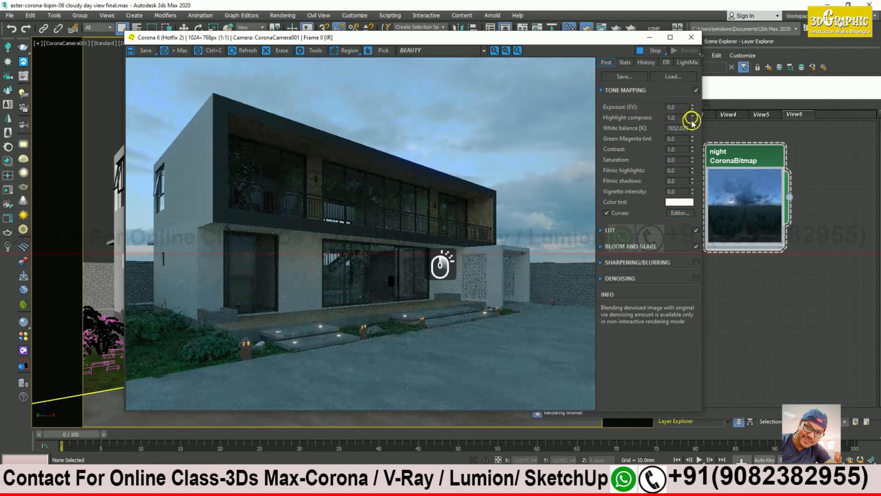
pyautogui.rightClick(692, 129)
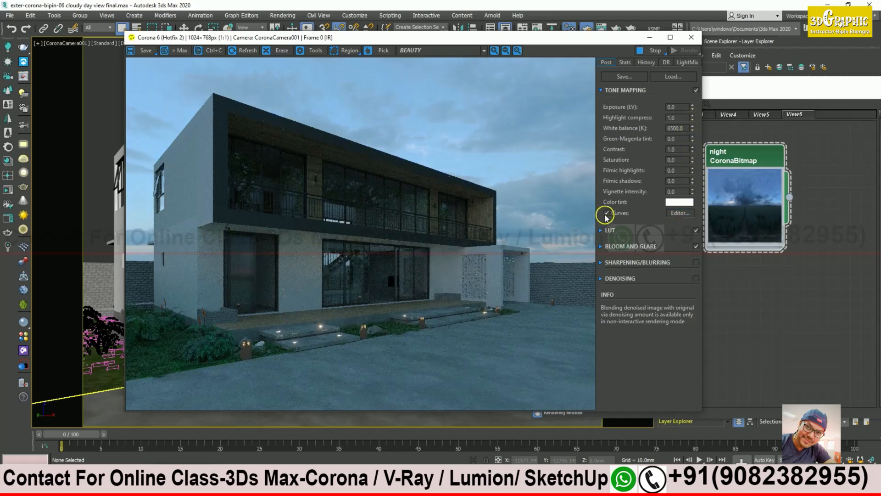
pyautogui.click(680, 212)
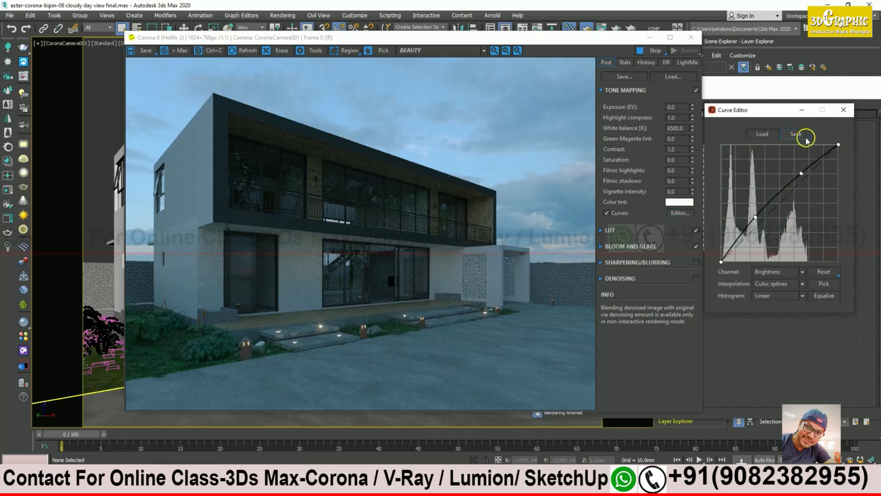
pyautogui.click(824, 272)
pyautogui.click(843, 110)
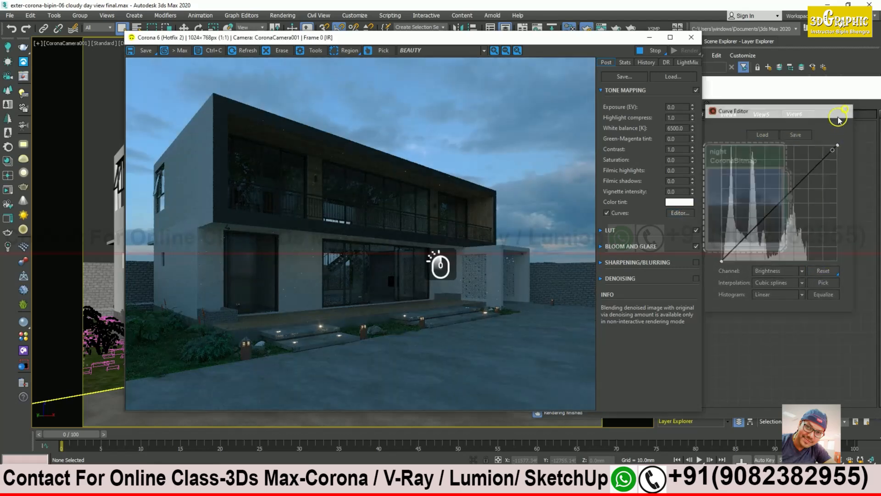
# Step: Switch off the LUT after briefly trying Advantix_100, and disable bloom and glare
pyautogui.click(600, 230)
pyautogui.click(686, 257)
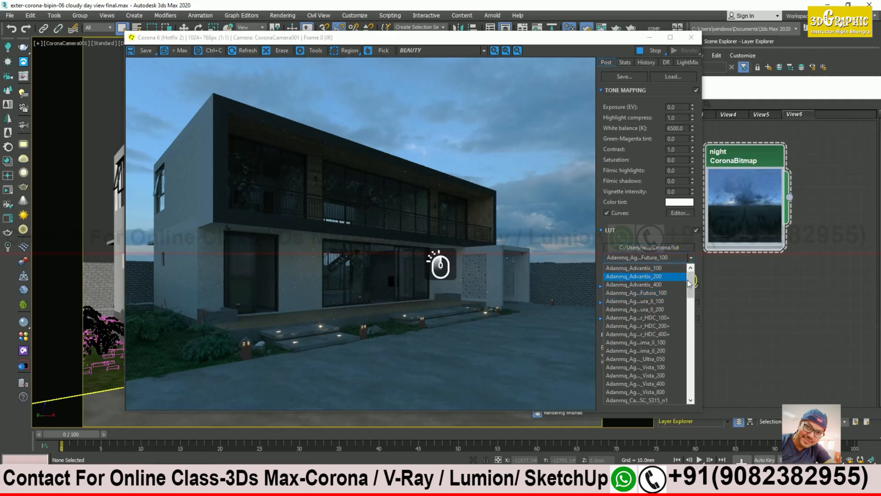
pyautogui.click(669, 268)
pyautogui.click(696, 230)
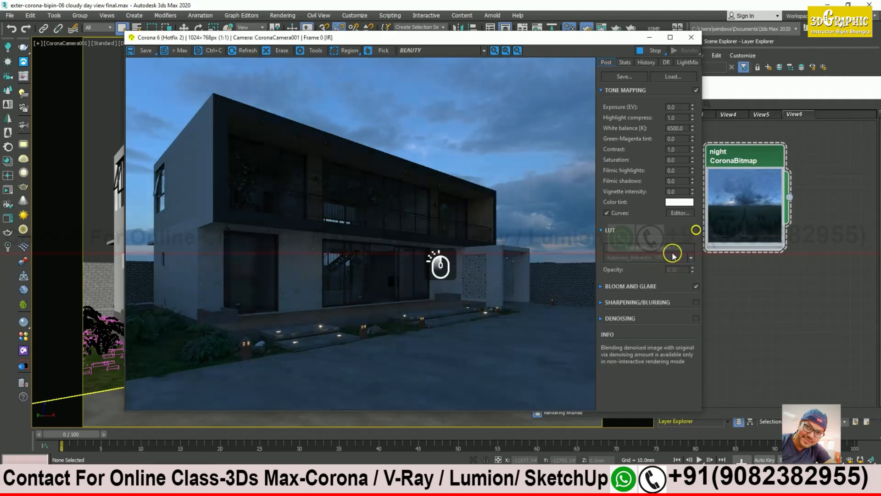
pyautogui.click(601, 230)
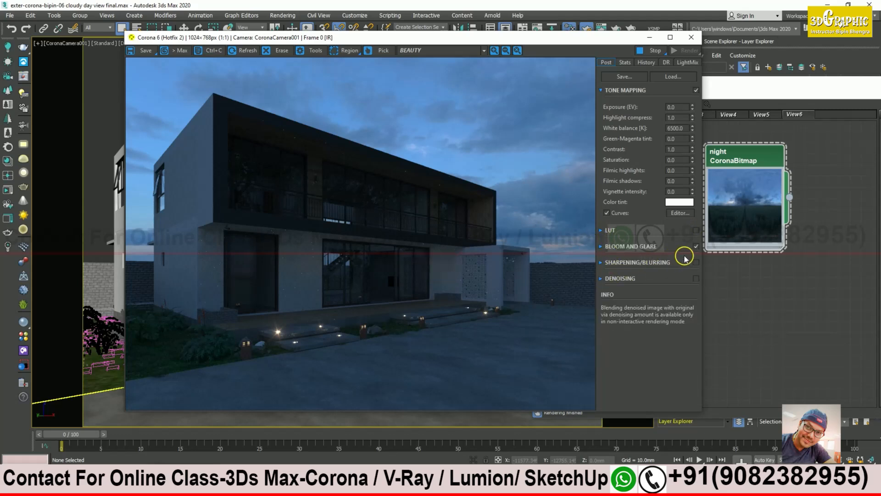
pyautogui.click(696, 246)
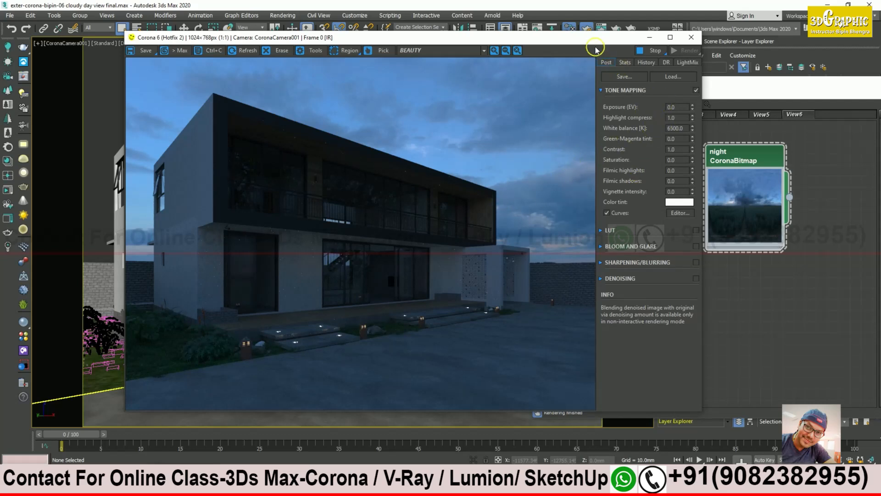
# Step: Rearrange the frame buffer and Slate Material Editor to show tone mapping and the night bitmap node
pyautogui.moveTo(589, 41); pyautogui.dragTo(485, 29)
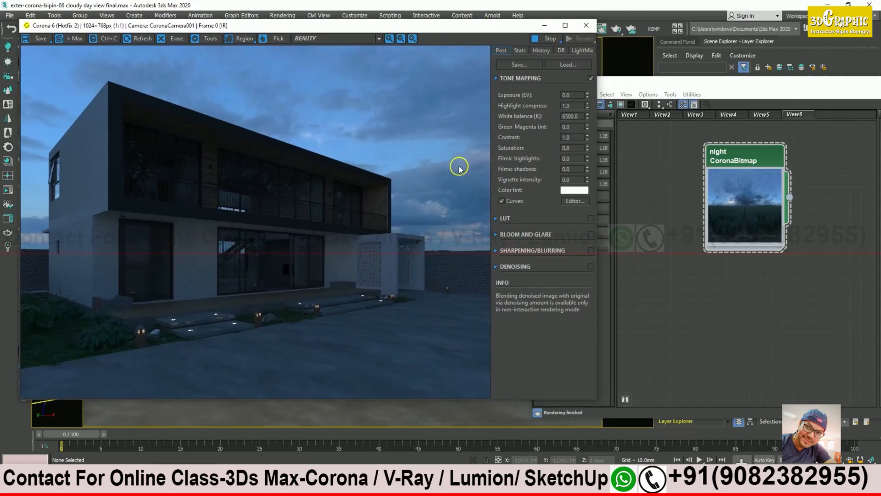
pyautogui.moveTo(771, 91); pyautogui.dragTo(701, 86)
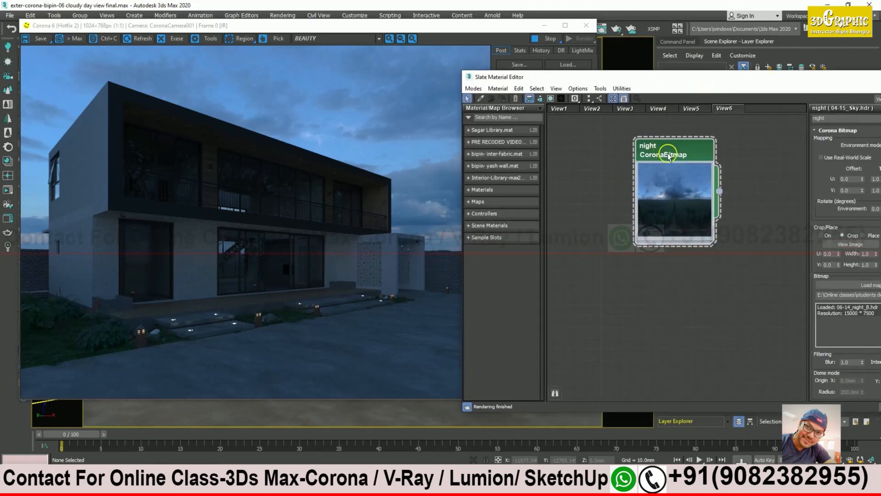
pyautogui.moveTo(669, 156); pyautogui.dragTo(714, 156)
pyautogui.moveTo(462, 209); pyautogui.dragTo(635, 209)
pyautogui.moveTo(765, 213); pyautogui.dragTo(710, 209, button='middle')
pyautogui.moveTo(778, 217); pyautogui.dragTo(731, 212, button='middle')
# Step: Shift the night sky bitmap's U offset up to 36, then settle it at 35.269 behind the house
pyautogui.moveTo(800, 83); pyautogui.dragTo(719, 66)
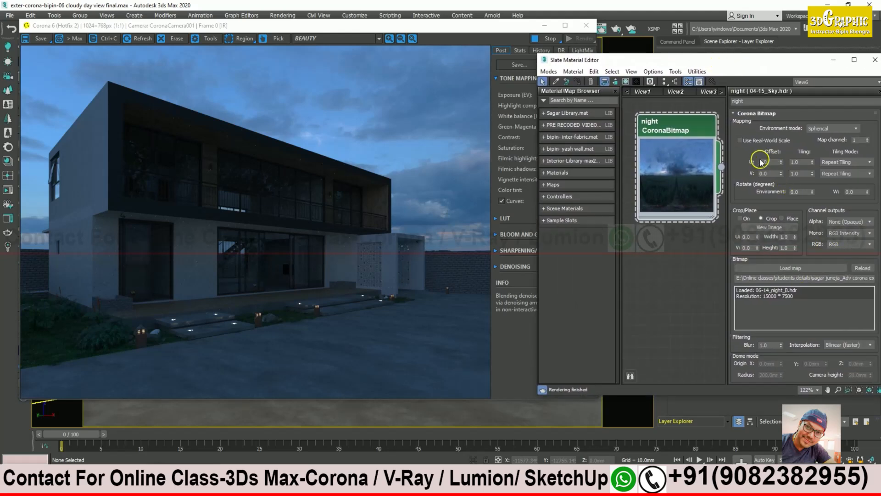
pyautogui.moveTo(782, 163); pyautogui.dragTo(782, 155)
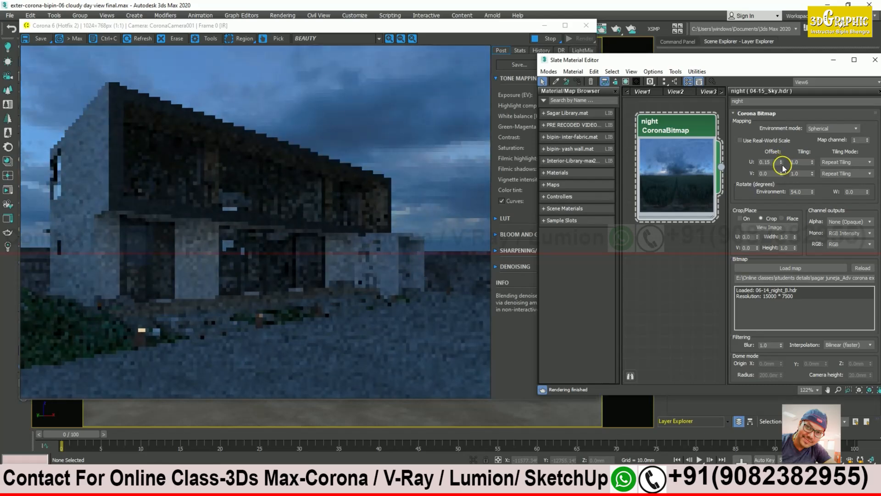
pyautogui.moveTo(781, 163); pyautogui.dragTo(782, 157)
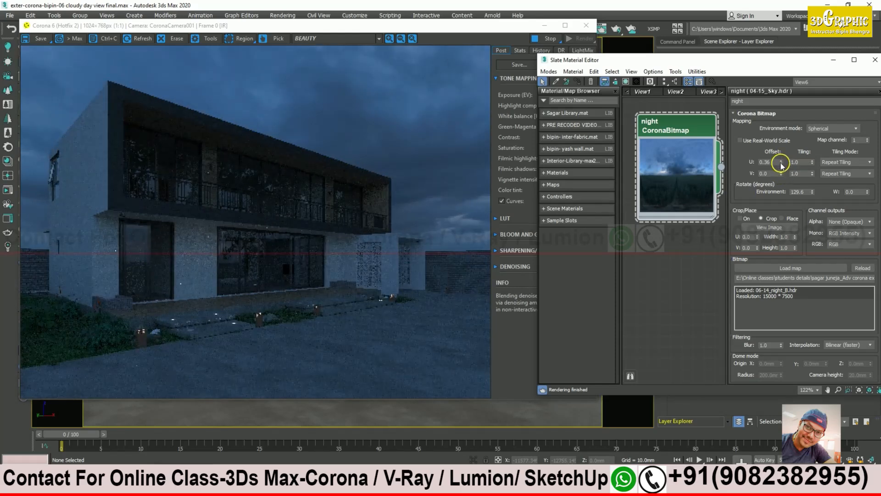
pyautogui.moveTo(782, 164); pyautogui.dragTo(780, 156)
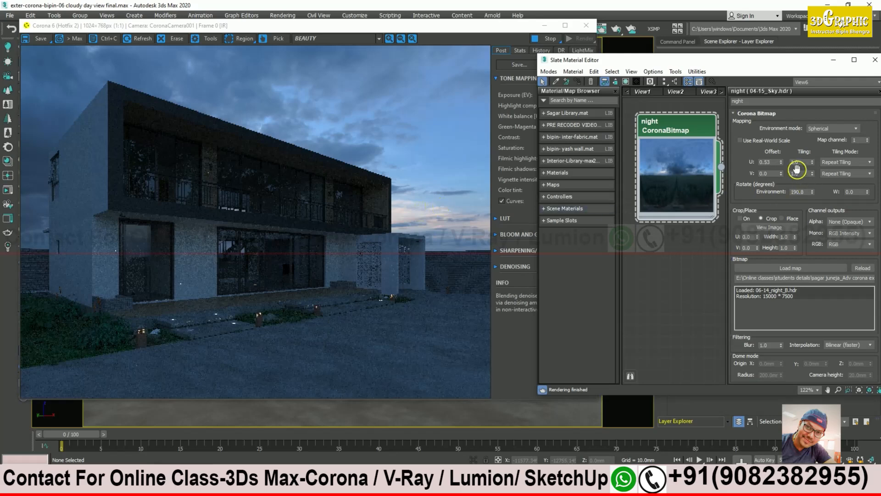
pyautogui.write('36')
pyautogui.press('Return')
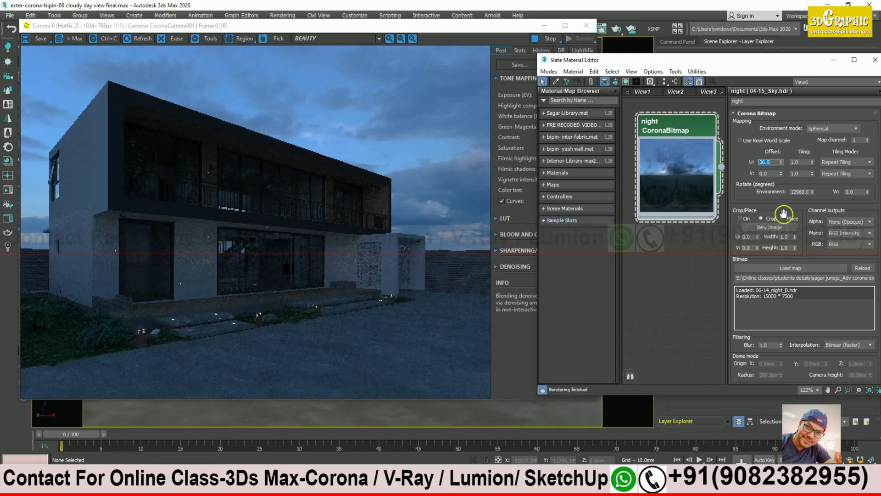
pyautogui.moveTo(782, 162); pyautogui.dragTo(782, 161)
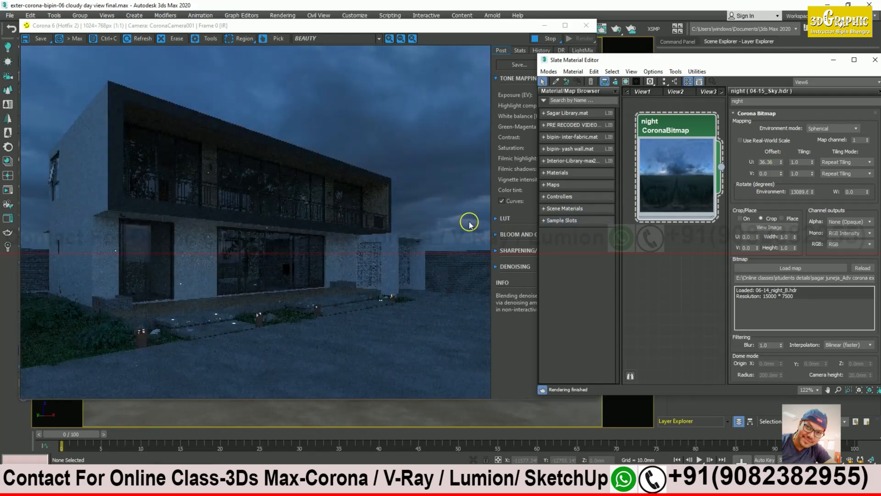
pyautogui.click(782, 162)
pyautogui.moveTo(782, 163); pyautogui.dragTo(782, 166)
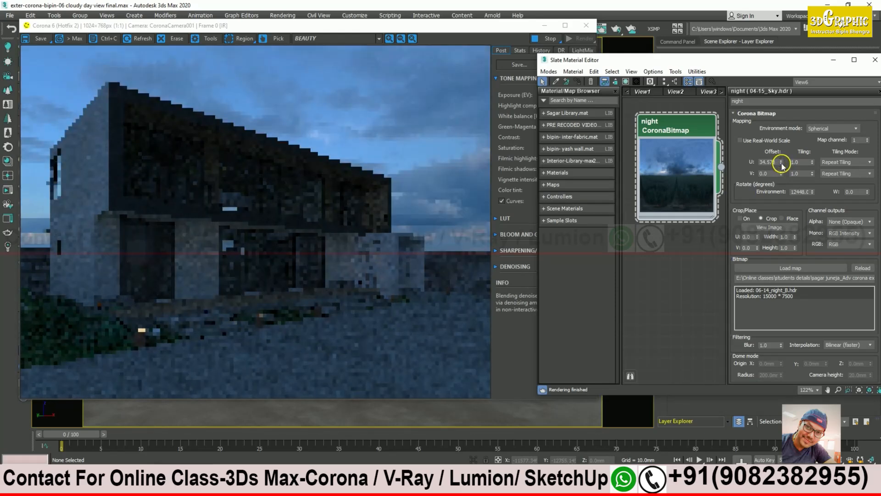
pyautogui.moveTo(782, 164); pyautogui.dragTo(782, 162)
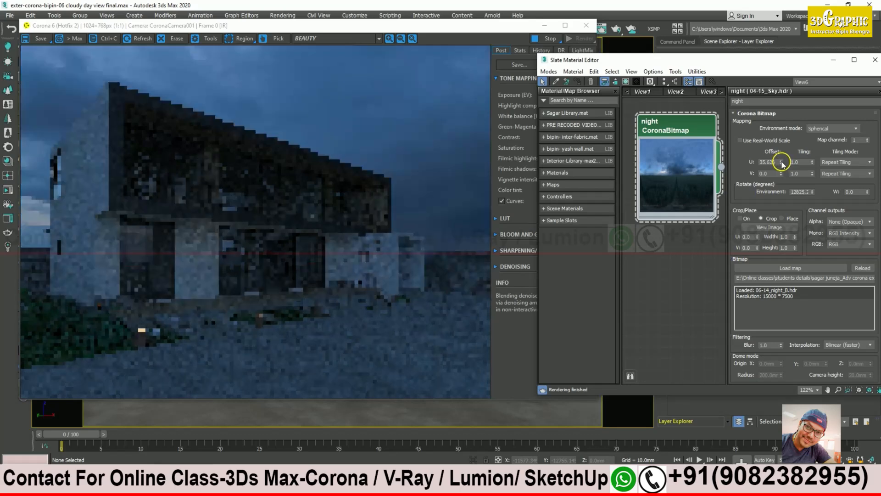
pyautogui.moveTo(781, 163); pyautogui.dragTo(781, 164)
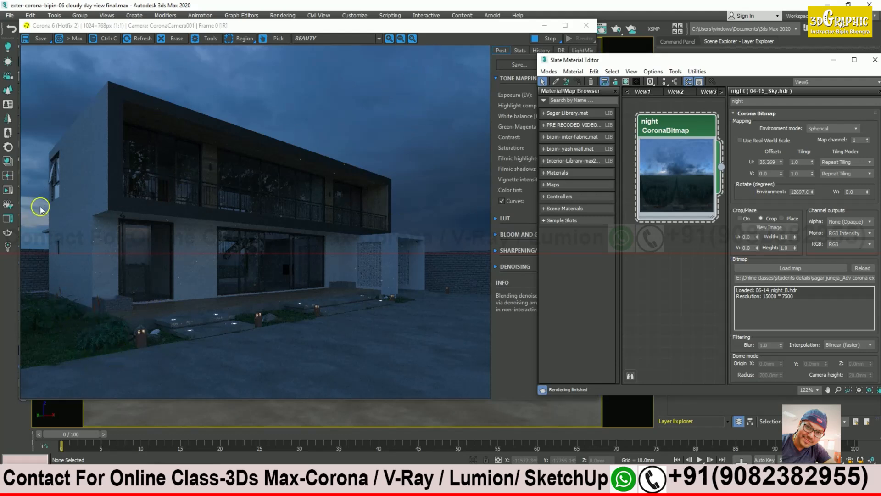
pyautogui.moveTo(789, 66); pyautogui.dragTo(761, 70)
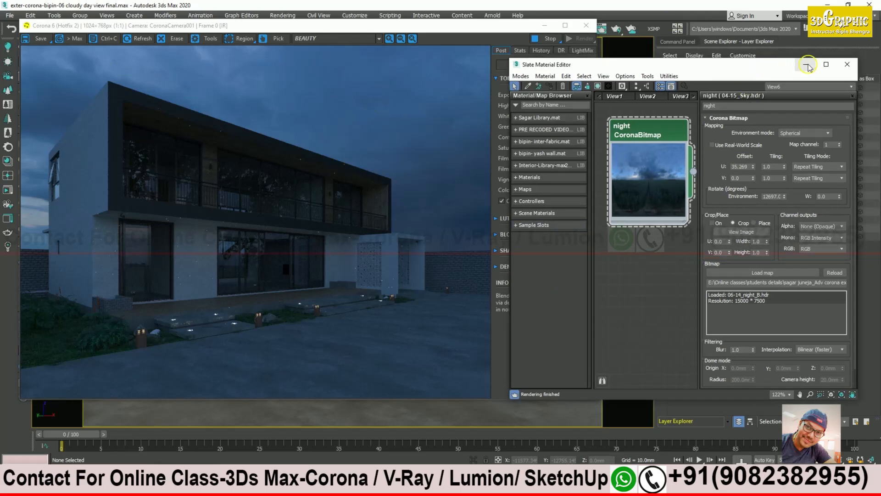
# Step: Set exposure 0.50, highlight compress 5.0, white balance about 6949 K and saturation 0.028
pyautogui.click(806, 64)
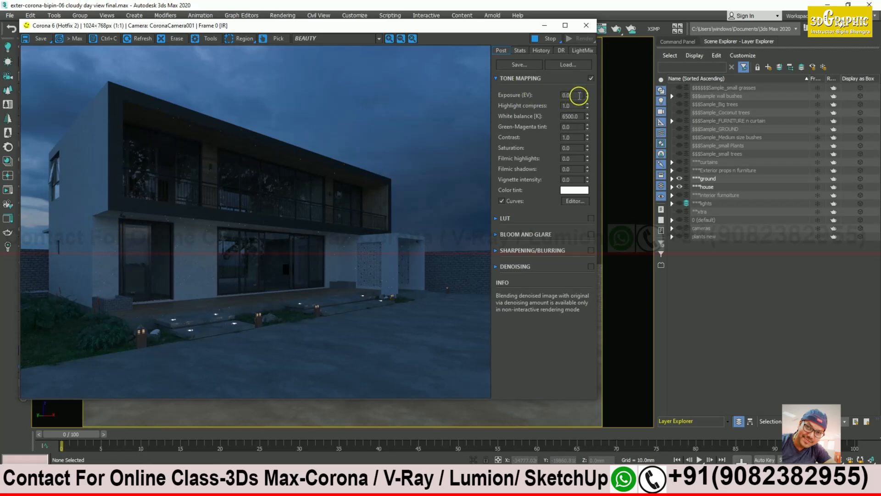
pyautogui.doubleClick(579, 95)
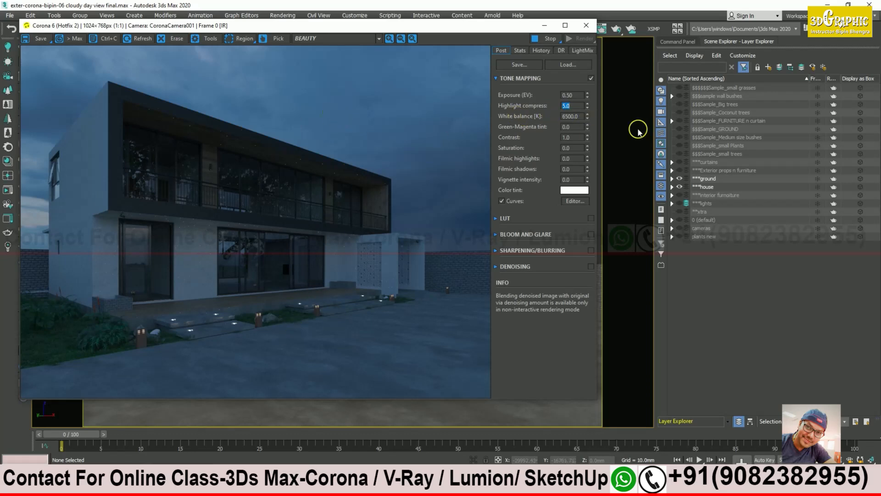
pyautogui.moveTo(588, 118); pyautogui.dragTo(574, 102)
pyautogui.click(571, 106)
pyautogui.moveTo(588, 149); pyautogui.dragTo(589, 143)
# Step: Shape a custom brightness curve that lifts the midtones and shadows
pyautogui.click(576, 202)
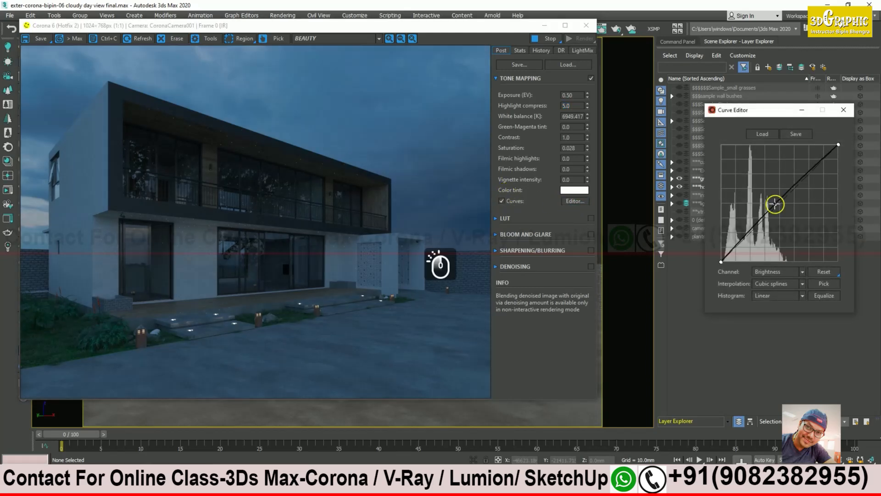
pyautogui.moveTo(749, 231); pyautogui.dragTo(748, 229)
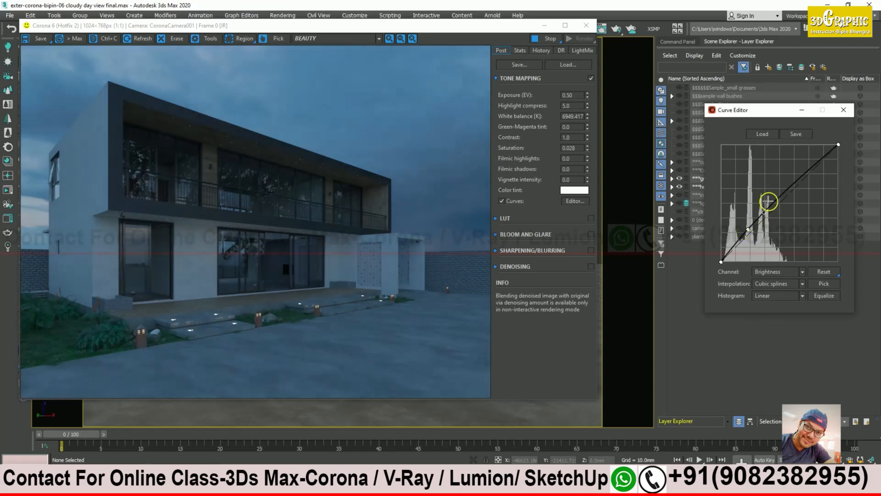
pyautogui.moveTo(789, 187); pyautogui.dragTo(805, 174)
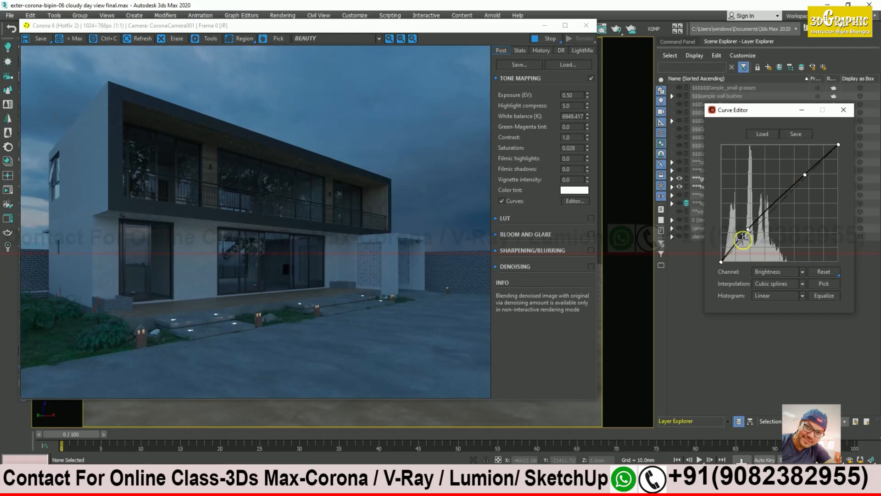
pyautogui.moveTo(748, 233); pyautogui.dragTo(685, 354)
pyautogui.moveTo(767, 214); pyautogui.dragTo(765, 213)
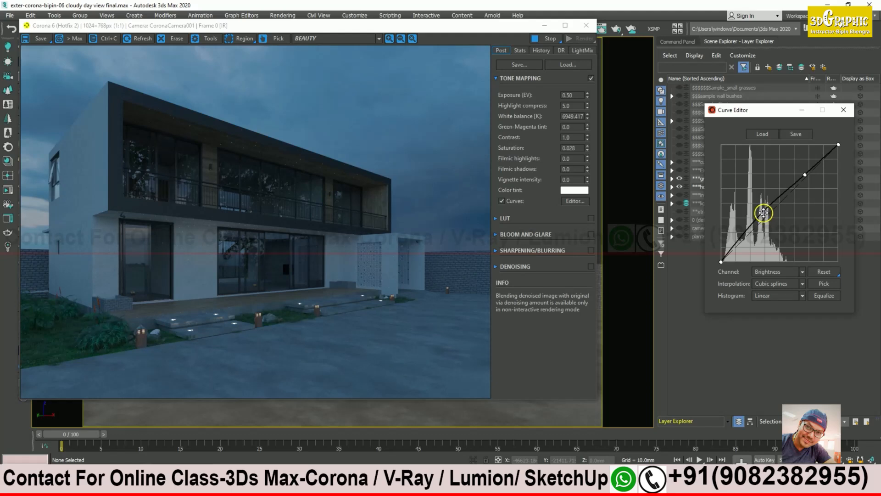
pyautogui.moveTo(763, 213); pyautogui.dragTo(696, 347)
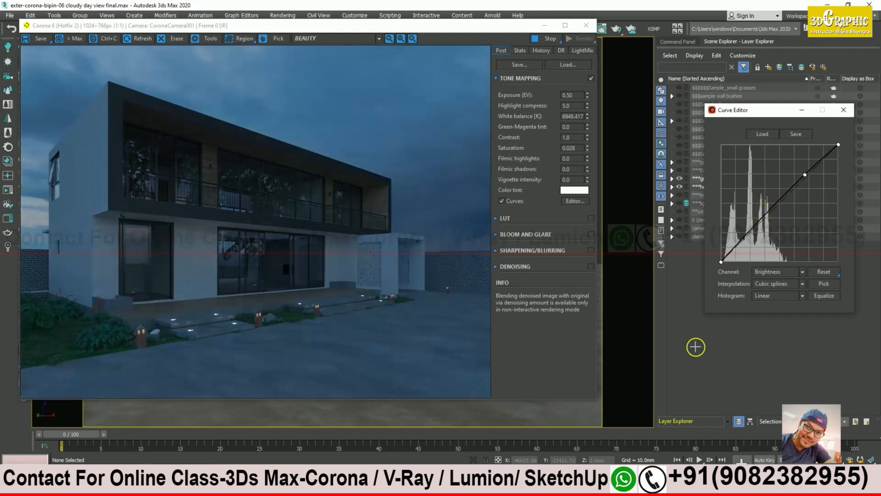
pyautogui.moveTo(762, 219); pyautogui.dragTo(756, 215)
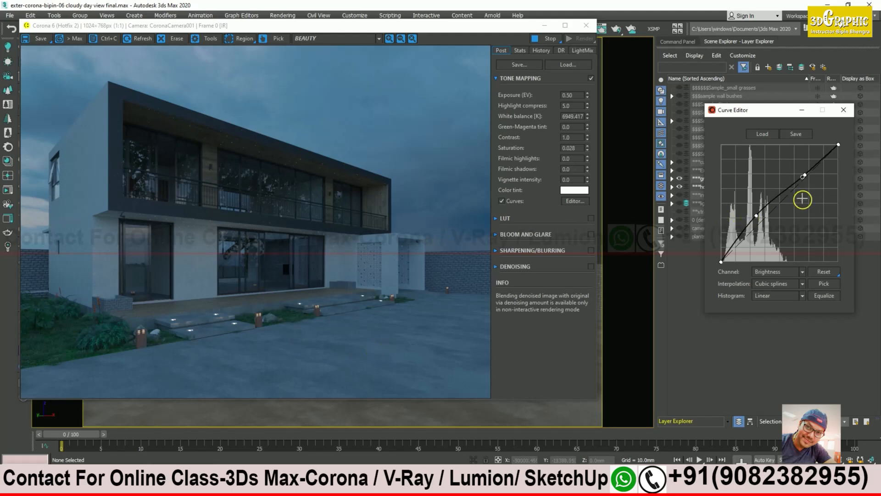
pyautogui.moveTo(806, 174)
pyautogui.mouseDown()
pyautogui.moveTo(814, 174)
pyautogui.moveTo(807, 172)
pyautogui.mouseUp()
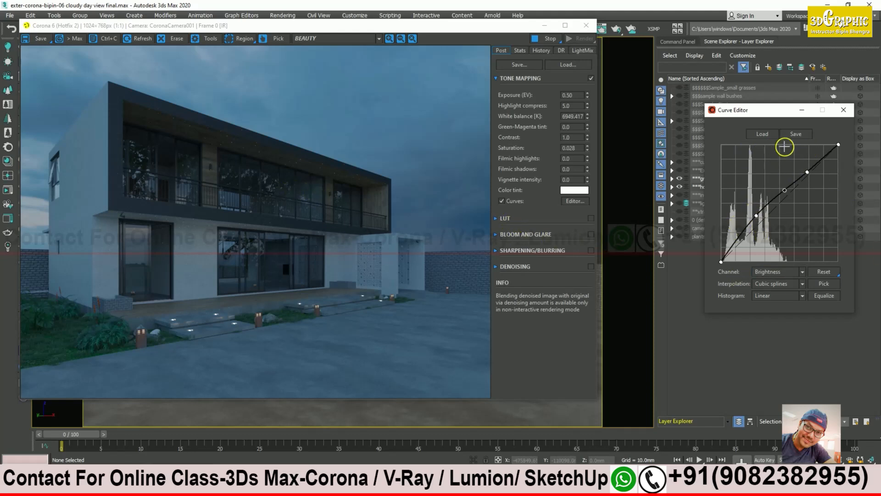
pyautogui.click(844, 111)
# Step: Toggle the curve off and on to compare, leaving it enabled, and switch on the LUT
pyautogui.click(502, 200)
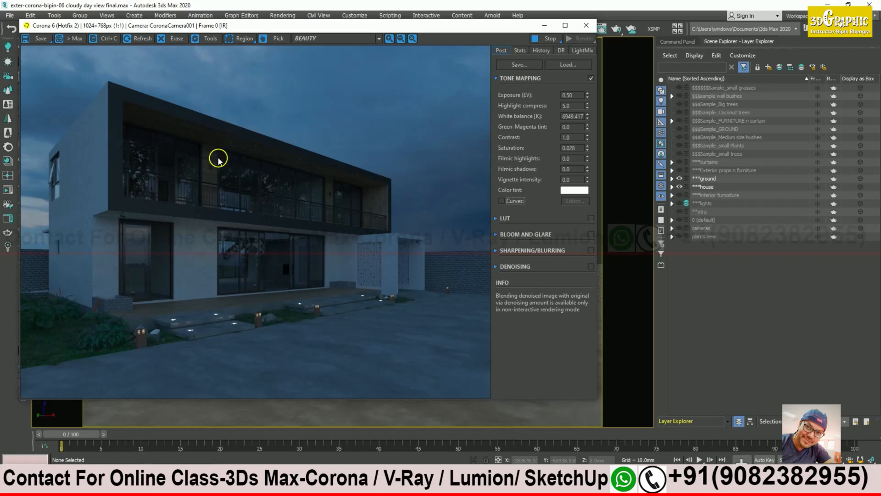
pyautogui.click(501, 200)
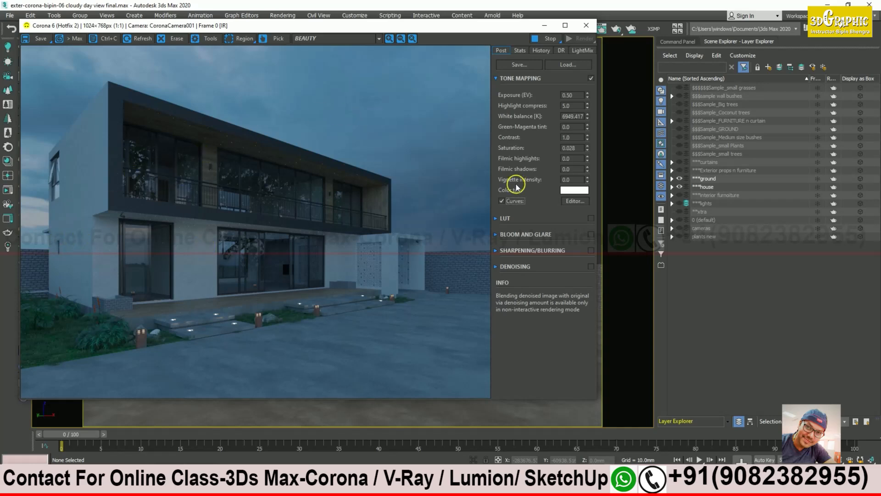
pyautogui.click(501, 200)
pyautogui.click(502, 200)
pyautogui.click(591, 219)
# Step: Expand the LUT settings and browse through the available presets
pyautogui.click(497, 220)
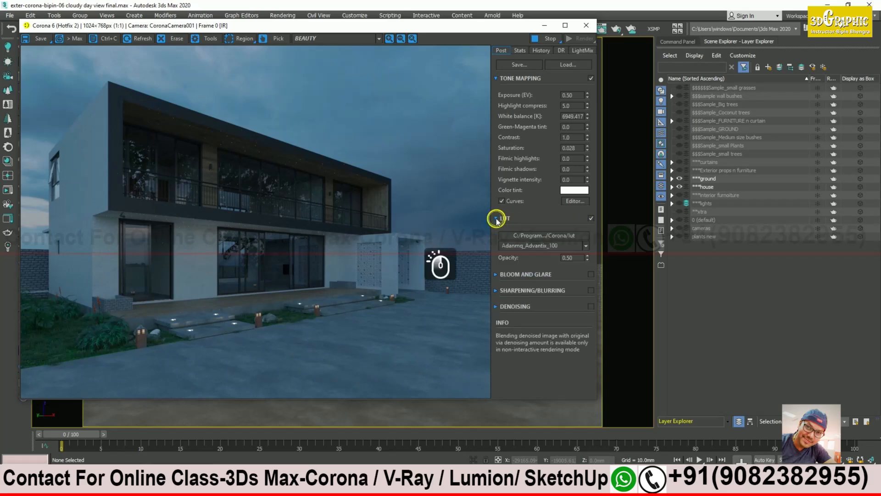
pyautogui.click(577, 247)
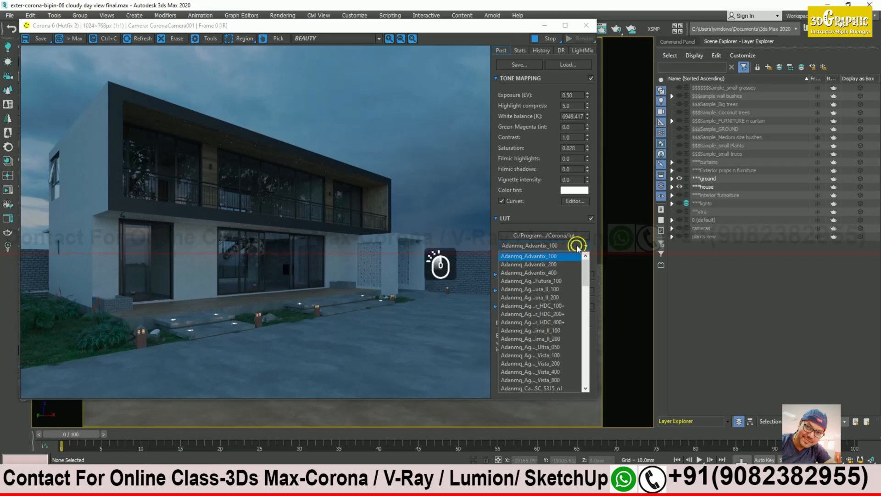
pyautogui.click(577, 248)
pyautogui.scroll(-1, 578, 248)
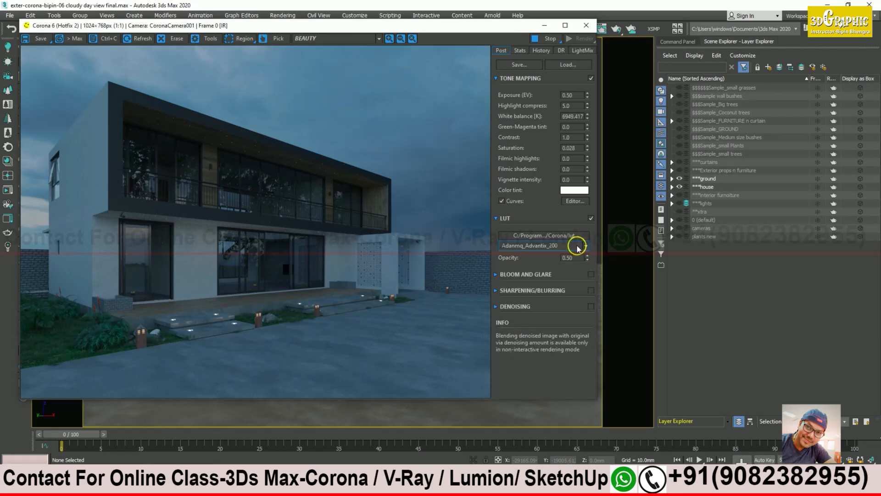
pyautogui.scroll(-1, 578, 248)
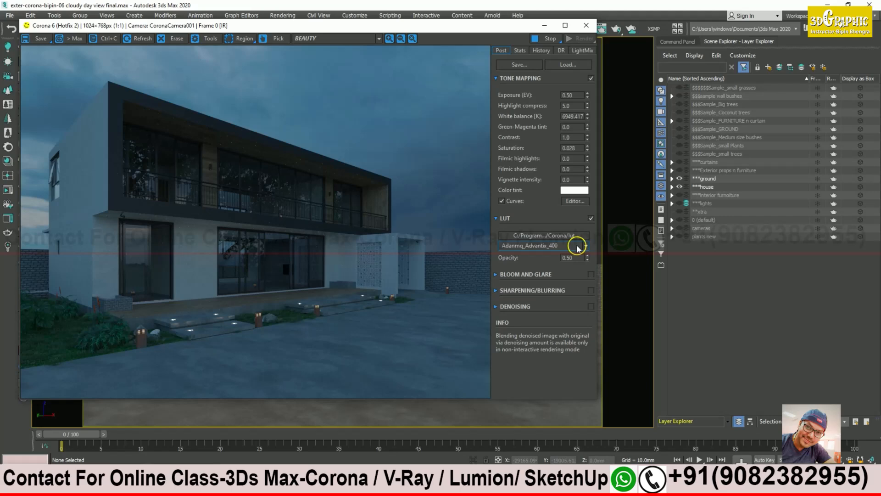
pyautogui.scroll(-1, 578, 249)
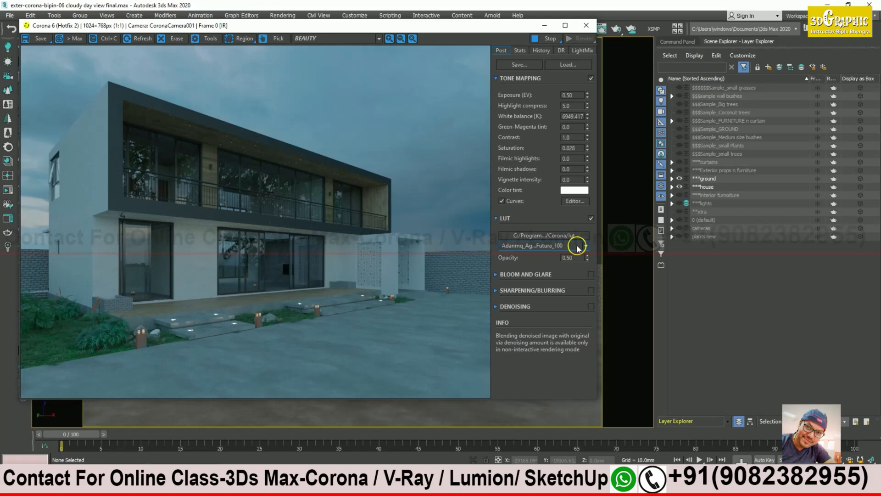
pyautogui.scroll(-1, 578, 248)
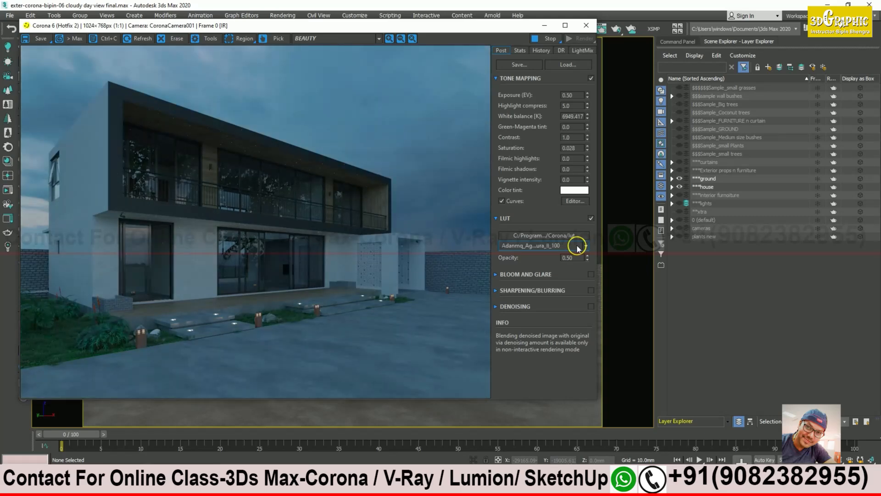
pyautogui.scroll(-1, 578, 248)
pyautogui.scroll(-1, 578, 248)
pyautogui.scroll(-1, 578, 248)
pyautogui.scroll(-1, 578, 248)
pyautogui.scroll(-1, 578, 249)
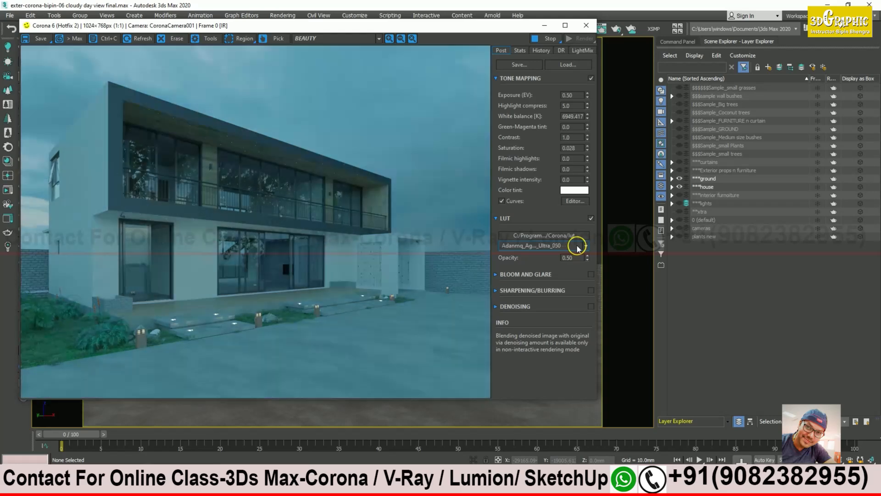
pyautogui.scroll(-1, 578, 248)
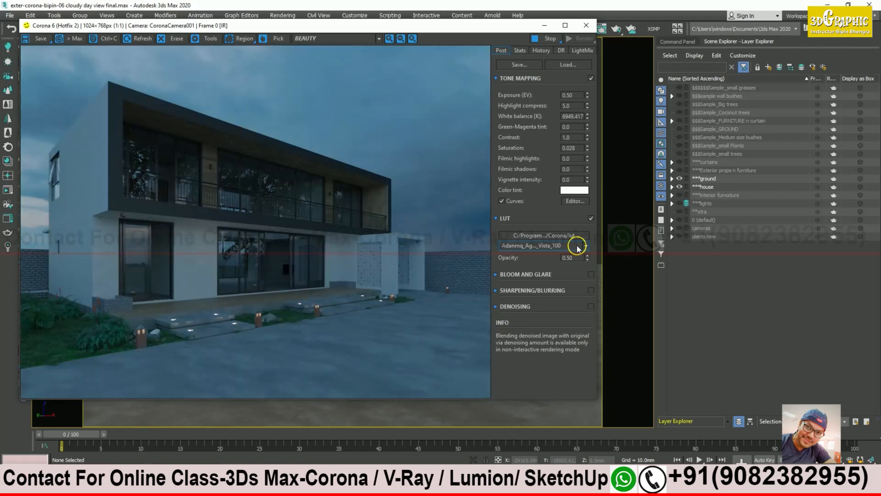
pyautogui.scroll(-1, 577, 248)
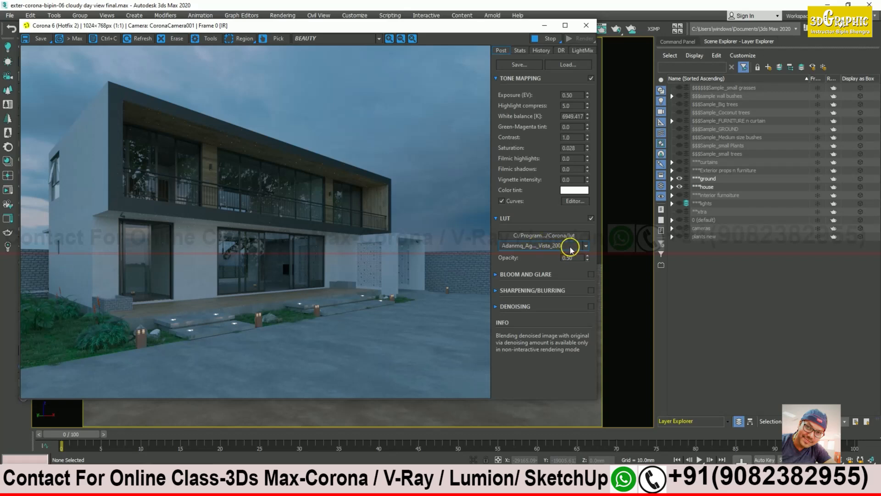
pyautogui.scroll(-1, 571, 249)
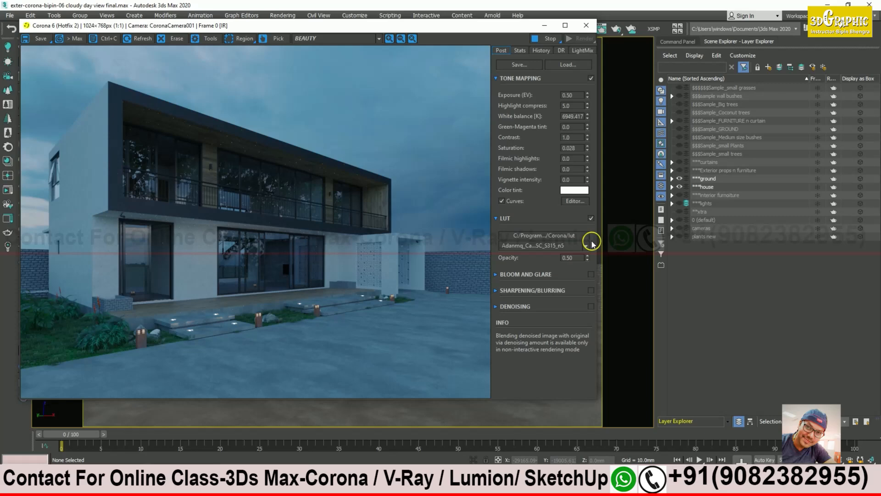
pyautogui.scroll(-1, 572, 249)
pyautogui.scroll(-2, 573, 248)
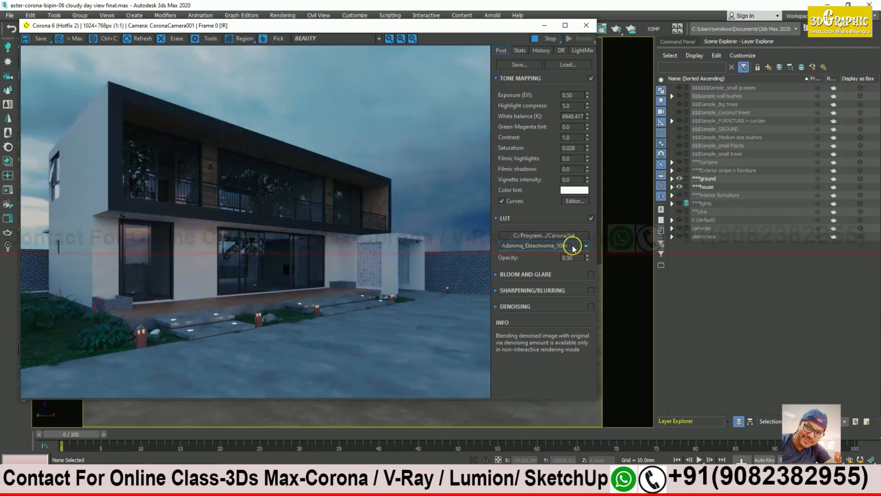
pyautogui.scroll(-1, 572, 249)
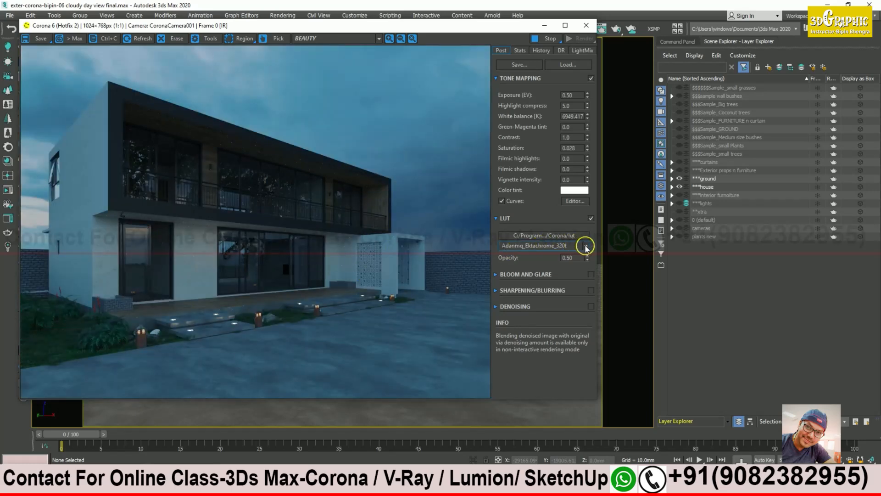
# Step: Apply the Vista_200 LUT preset and toggle it off and on to compare
pyautogui.click(586, 246)
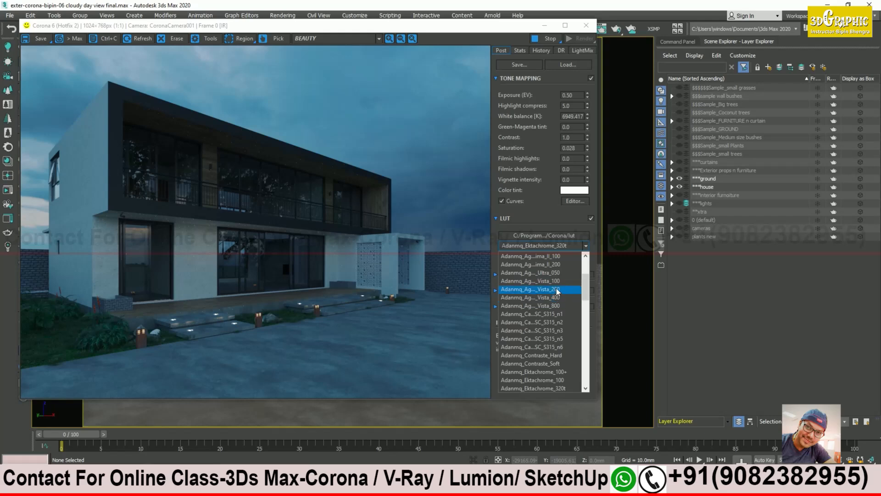
pyautogui.click(557, 289)
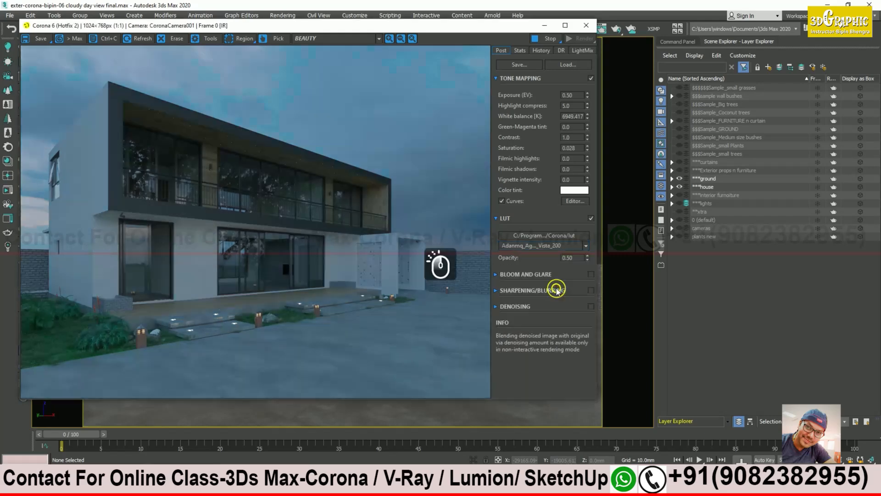
pyautogui.click(591, 218)
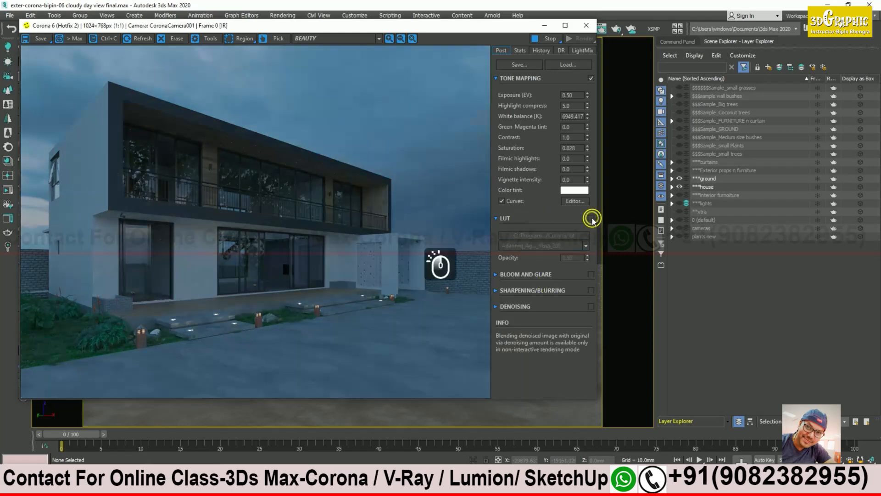
pyautogui.click(591, 218)
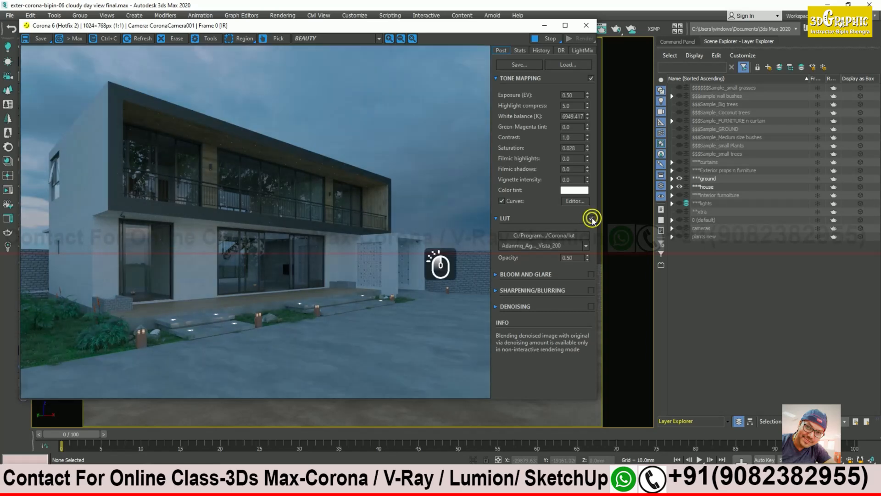
pyautogui.click(592, 218)
pyautogui.click(592, 218)
pyautogui.click(591, 219)
pyautogui.click(591, 219)
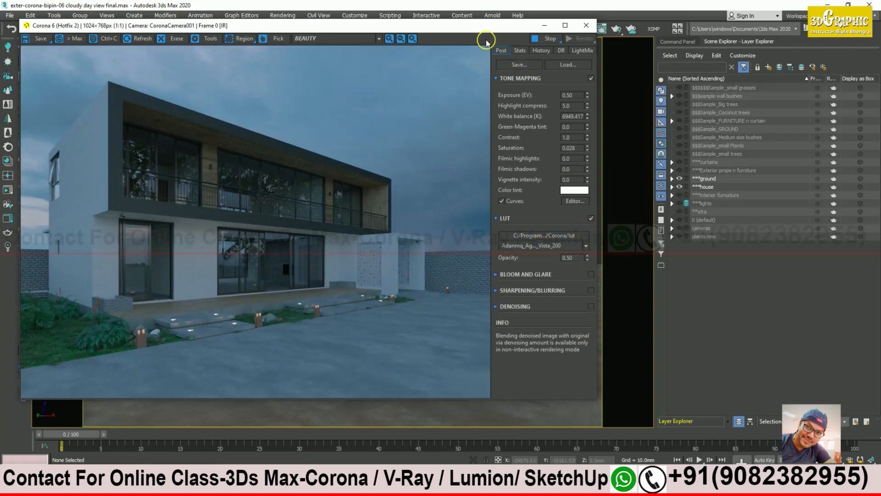
# Step: Try LUT opacity 1.0, then return it to 0.50
pyautogui.moveTo(477, 25); pyautogui.dragTo(504, 22)
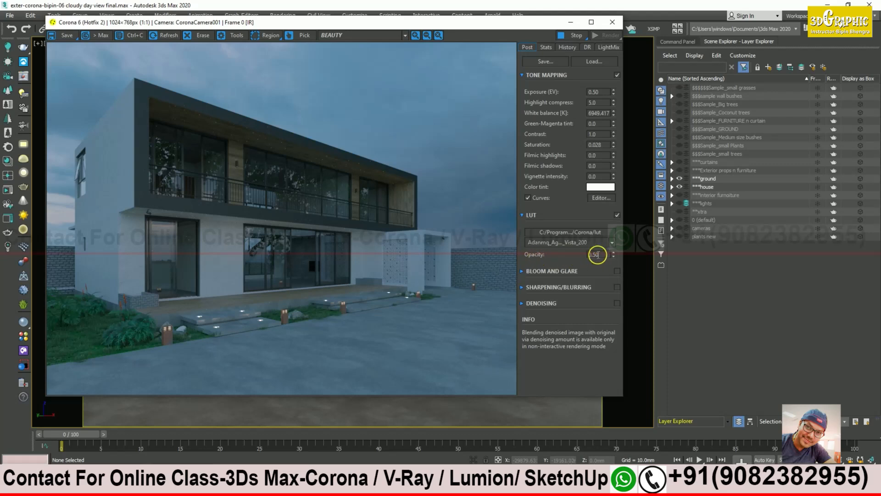
pyautogui.doubleClick(595, 254)
pyautogui.write('1')
pyautogui.press('Return')
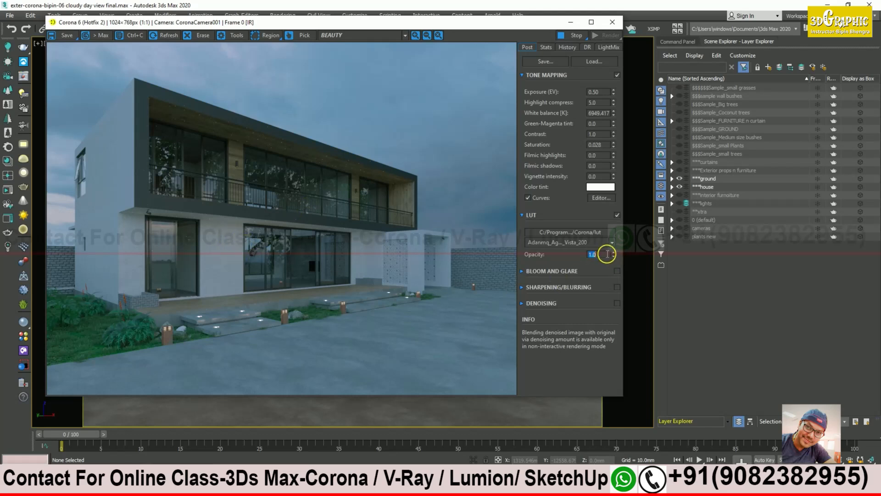
pyautogui.write('.5')
pyautogui.press('Return')
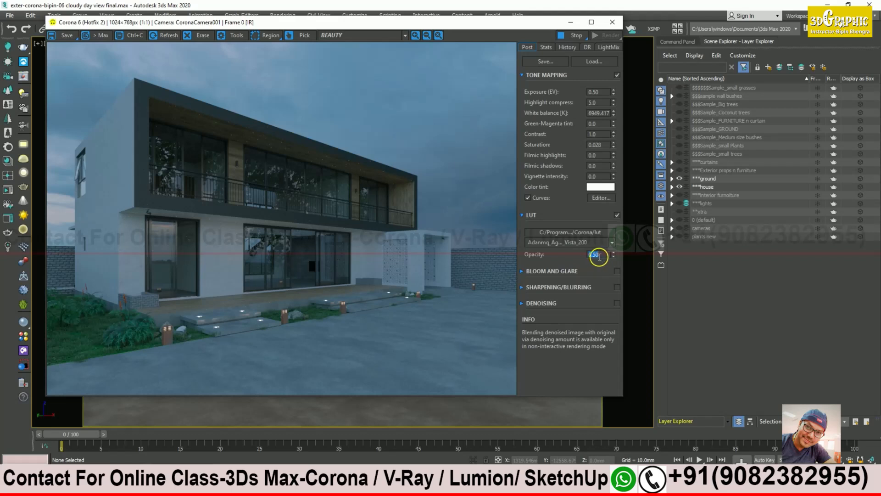
# Step: Set LUT opacity to 0.20 and toggle the LUT to compare
pyautogui.click(603, 253)
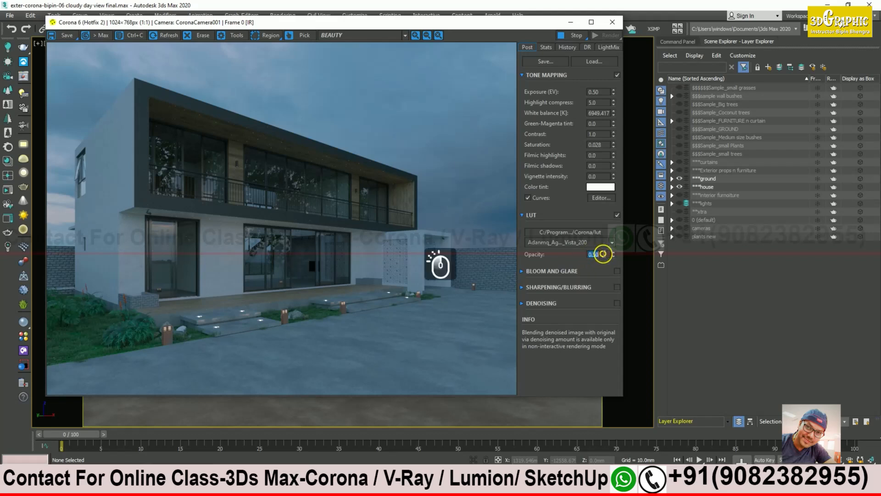
pyautogui.write('.2')
pyautogui.press('Return')
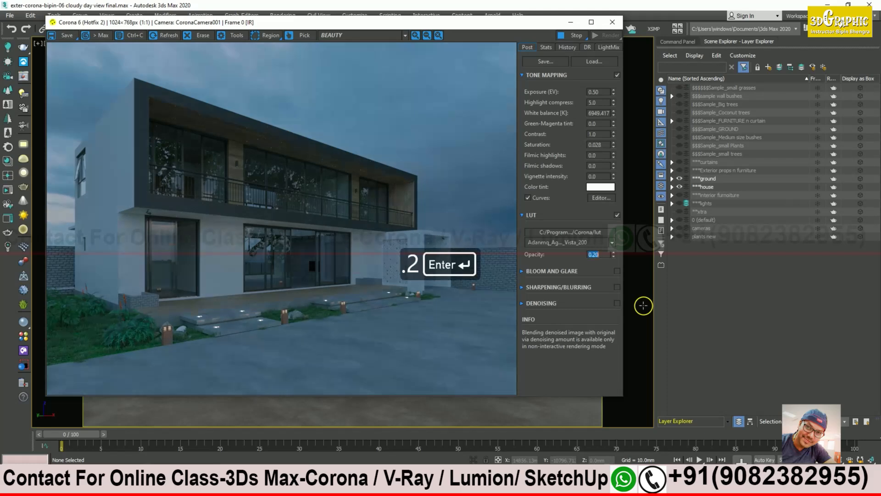
pyautogui.click(616, 215)
pyautogui.click(617, 215)
pyautogui.click(616, 215)
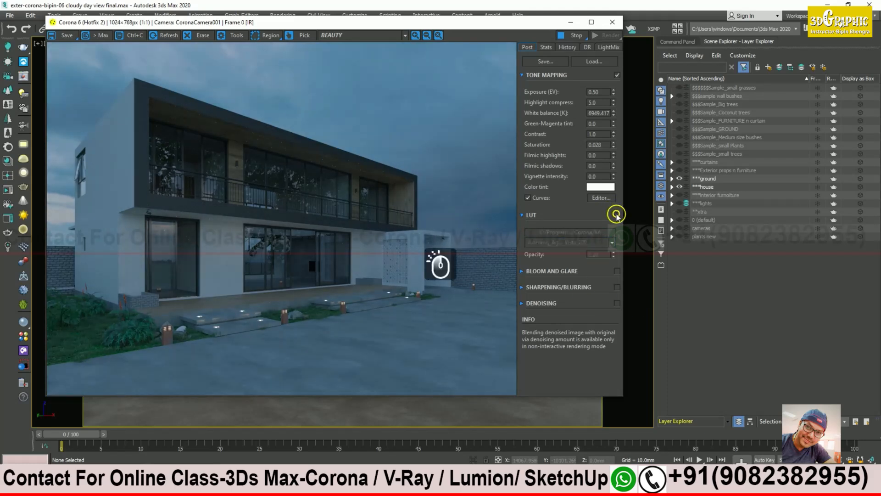
pyautogui.click(617, 215)
pyautogui.click(617, 215)
pyautogui.click(617, 215)
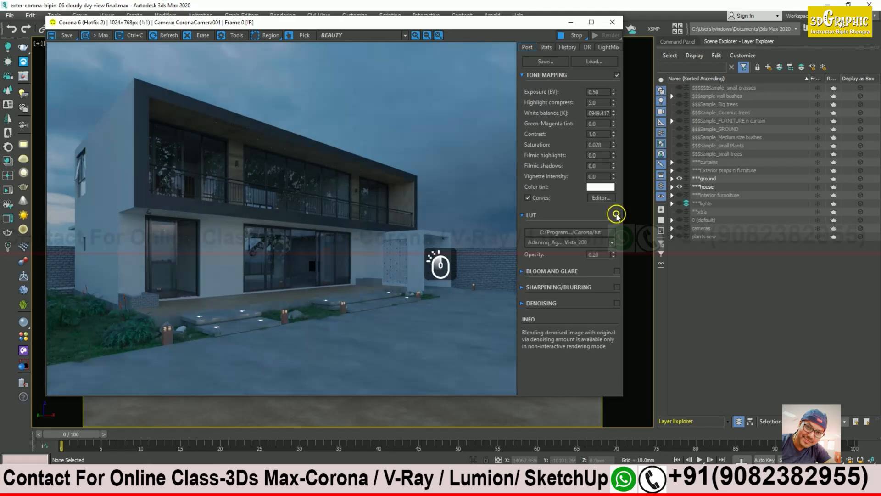
# Step: Restore LUT opacity to 0.50 and compare with the LUT off and on, leaving it on
pyautogui.doubleClick(601, 255)
pyautogui.write('.5')
pyautogui.press('Return')
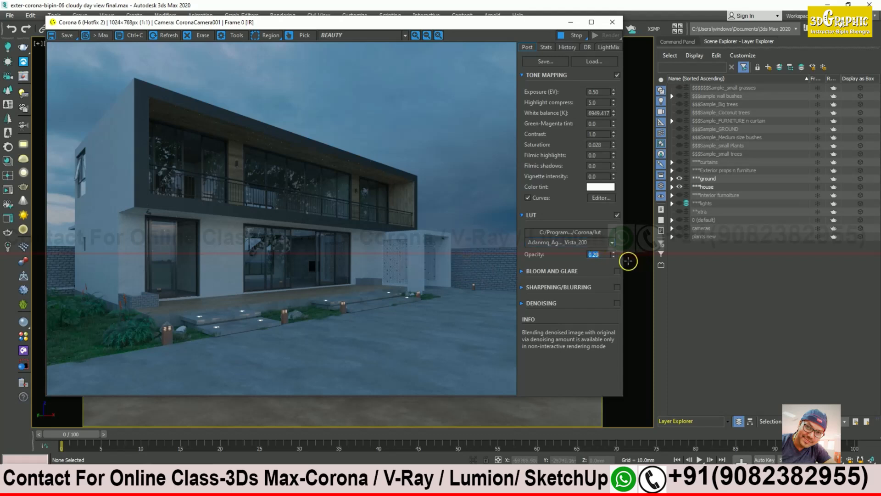
pyautogui.write('.5')
pyautogui.press('Return')
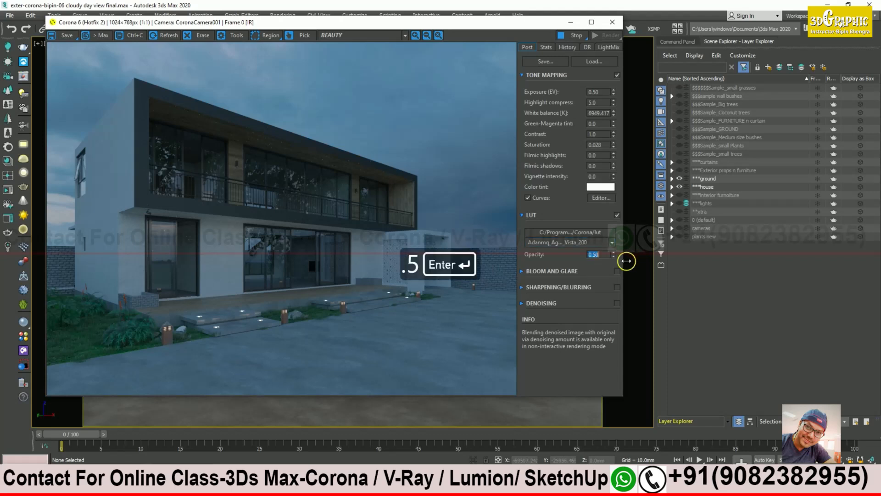
pyautogui.click(618, 215)
pyautogui.click(617, 215)
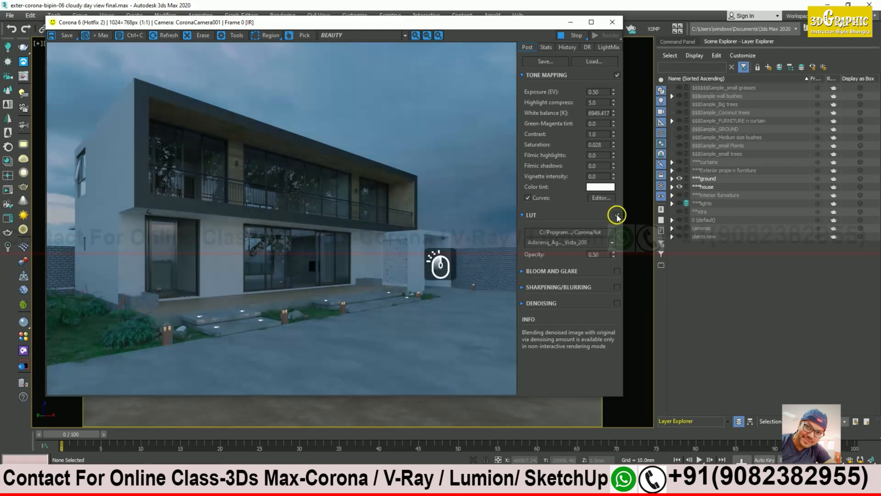
pyautogui.click(618, 216)
pyautogui.click(617, 216)
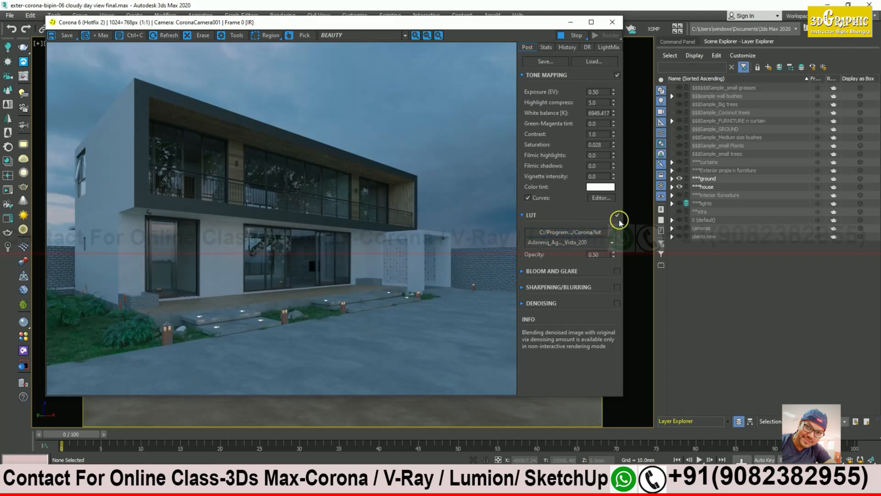
# Step: Enable bloom and glare and experiment with bloom size and intensity values
pyautogui.click(523, 214)
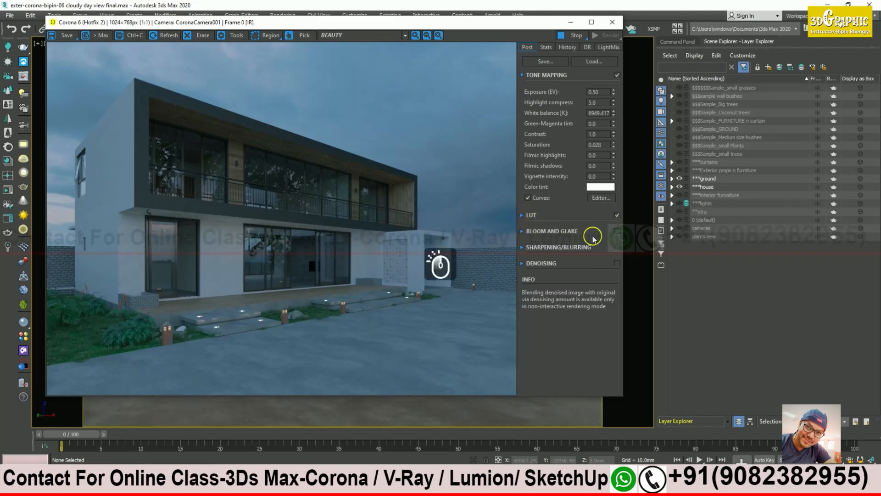
pyautogui.click(617, 231)
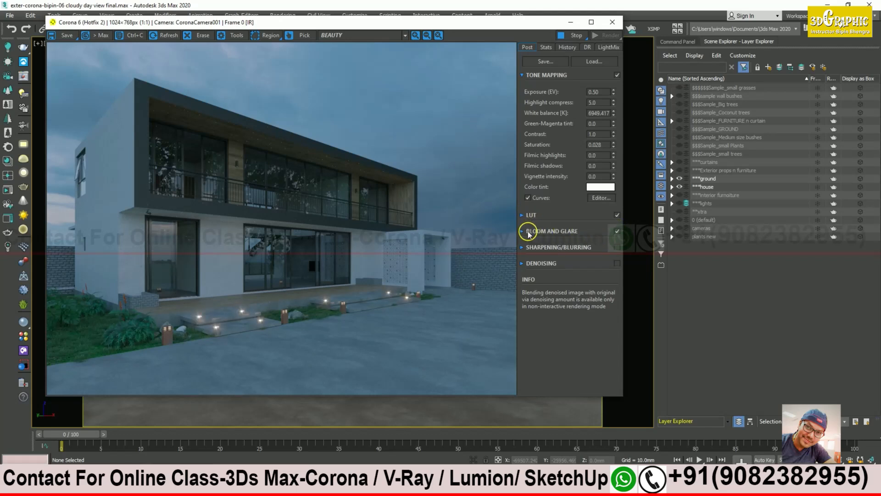
pyautogui.click(522, 230)
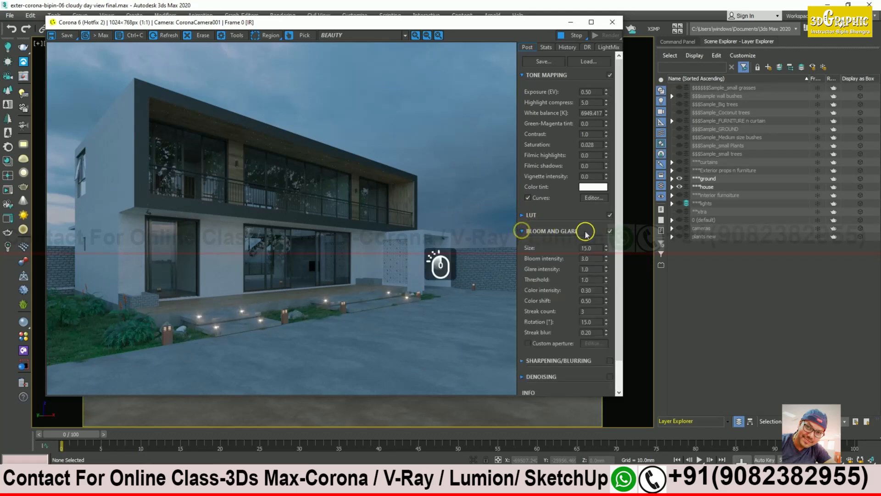
pyautogui.moveTo(605, 251); pyautogui.dragTo(601, 223)
pyautogui.rightClick(606, 249)
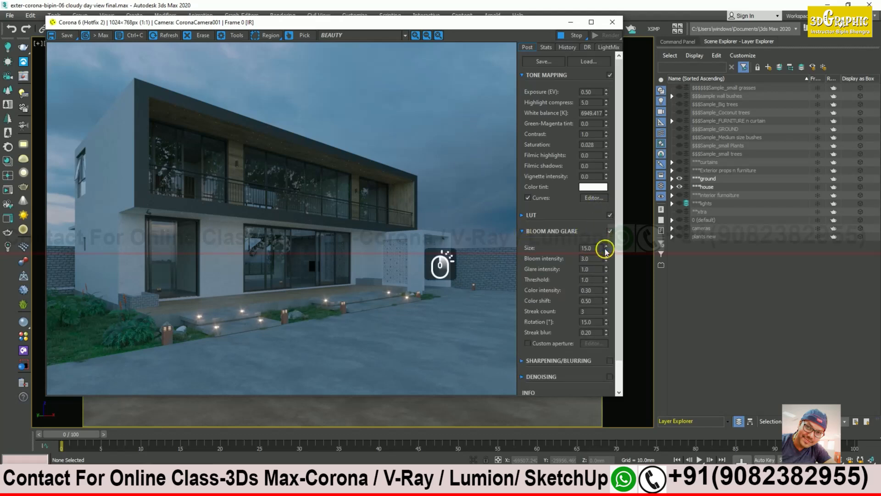
pyautogui.moveTo(606, 248); pyautogui.dragTo(295, 332)
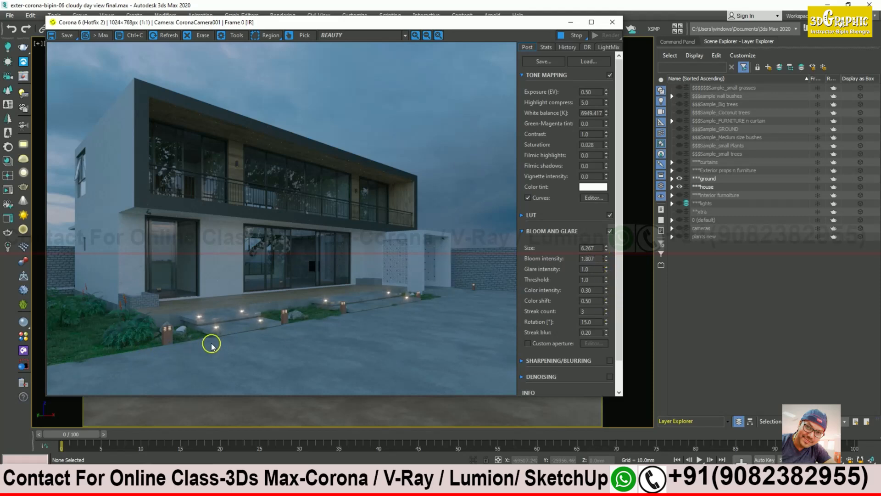
pyautogui.moveTo(609, 260); pyautogui.dragTo(604, 350)
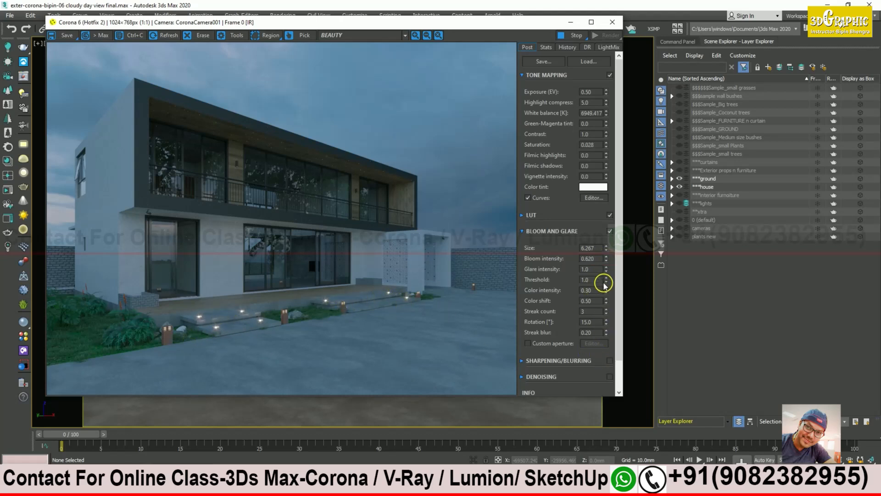
pyautogui.click(606, 248)
pyautogui.moveTo(606, 249); pyautogui.dragTo(207, 329)
# Step: Set bloom intensity to 1.0 and compare the render with bloom off and on
pyautogui.scroll(1, 208, 328)
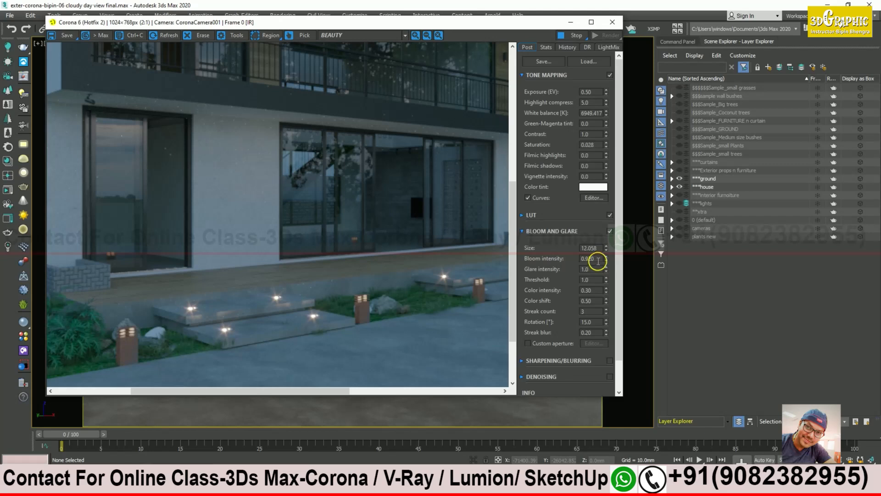
pyautogui.doubleClick(597, 260)
pyautogui.write('1')
pyautogui.press('Return')
pyautogui.click(610, 232)
pyautogui.click(610, 232)
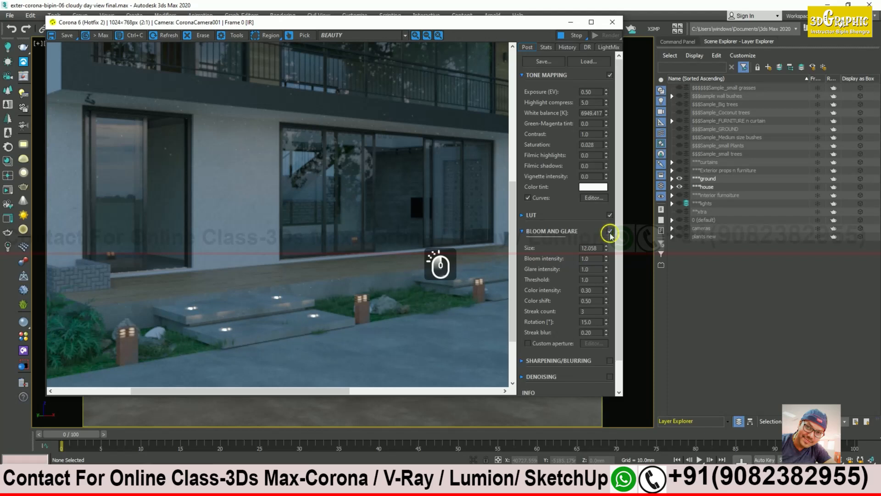
pyautogui.moveTo(404, 284); pyautogui.dragTo(328, 284)
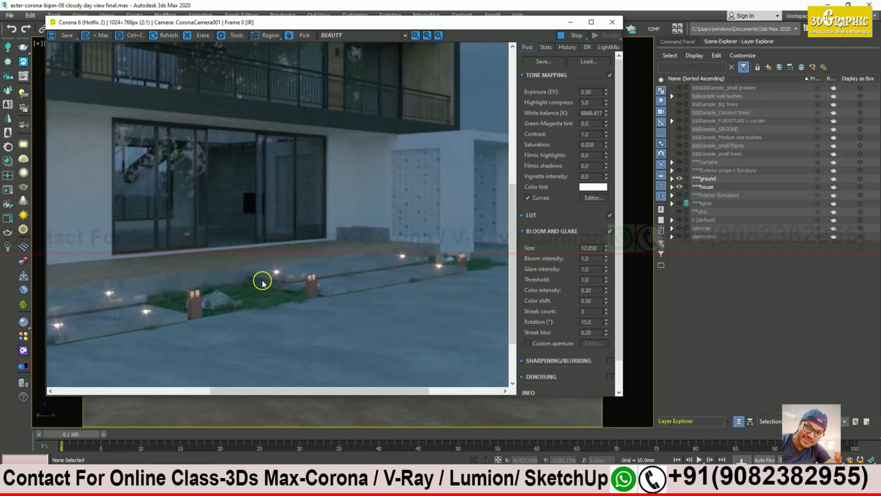
pyautogui.moveTo(407, 256); pyautogui.dragTo(344, 281)
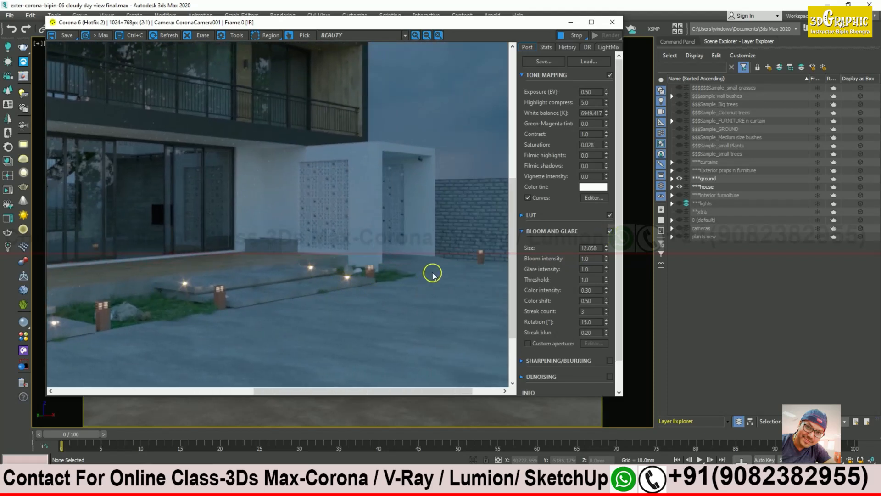
pyautogui.moveTo(240, 275); pyautogui.dragTo(325, 295)
pyautogui.scroll(-1, 319, 304)
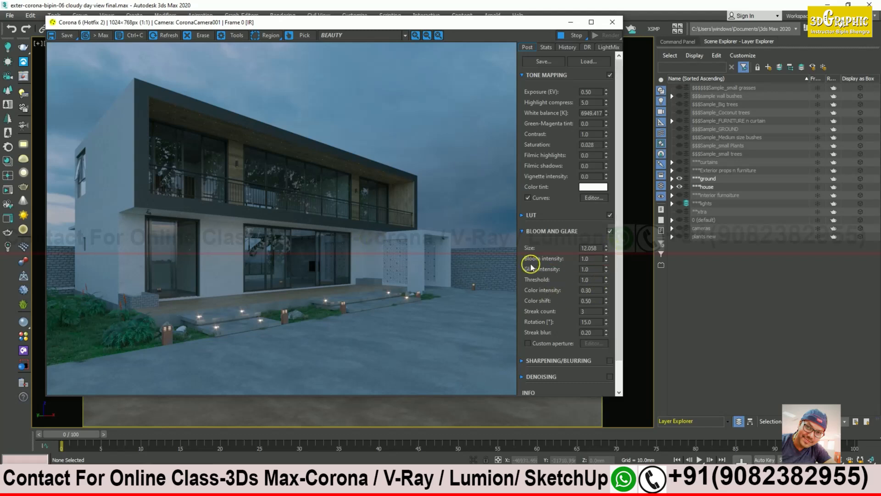
pyautogui.click(523, 232)
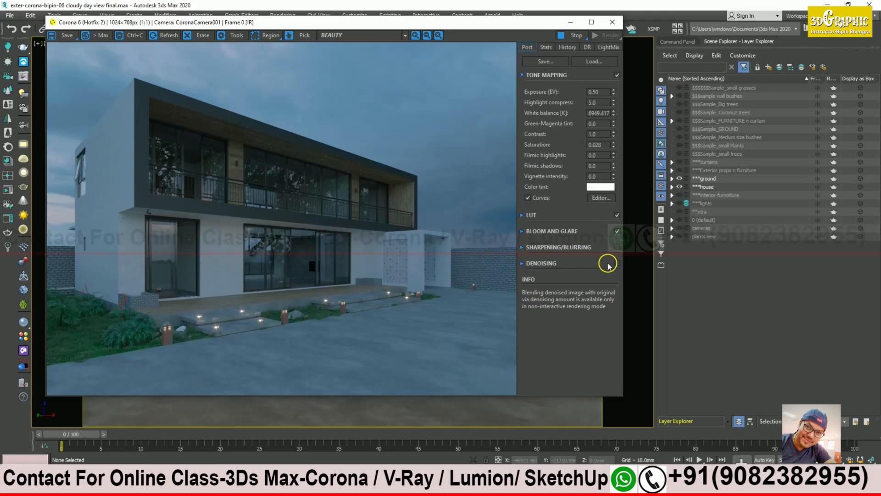
# Step: Stop the render and store the current frame in the render history
pyautogui.click(575, 36)
pyautogui.click(567, 46)
pyautogui.click(557, 60)
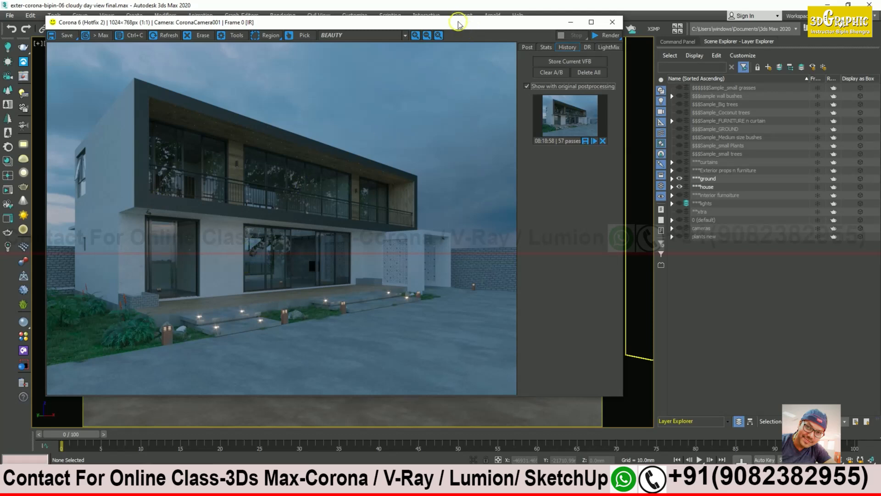
# Step: Zoom in to inspect the stored render, then close the Corona frame buffer
pyautogui.moveTo(458, 23); pyautogui.dragTo(510, 45)
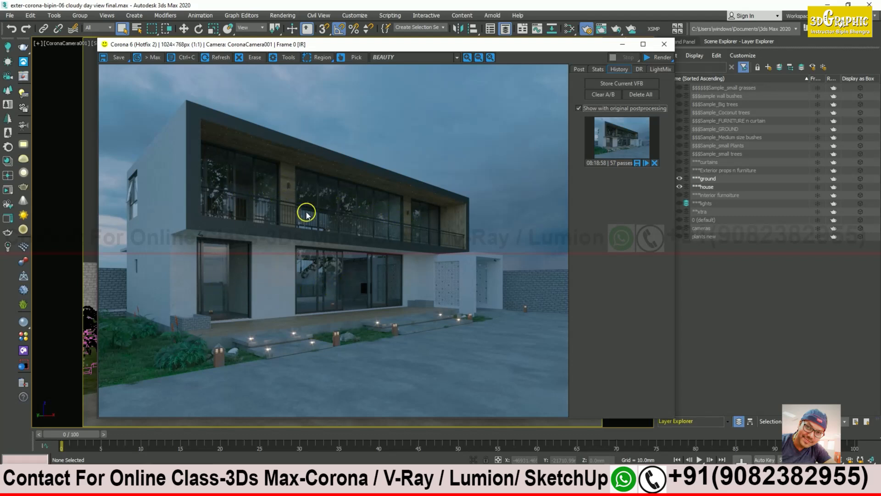
pyautogui.scroll(1, 288, 195)
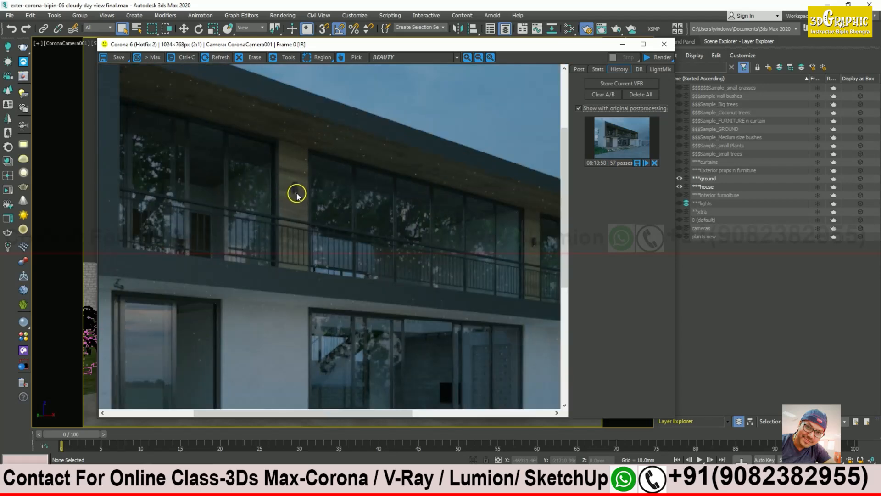
pyautogui.scroll(-1, 296, 195)
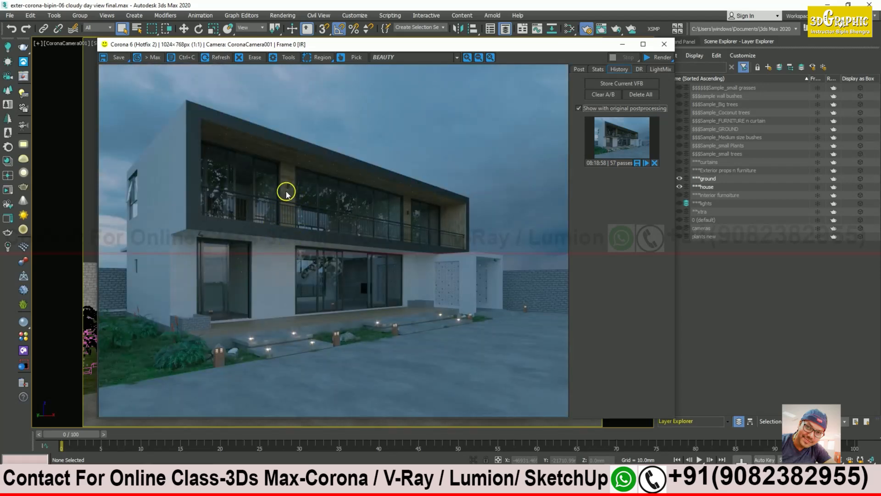
pyautogui.scroll(1, 134, 211)
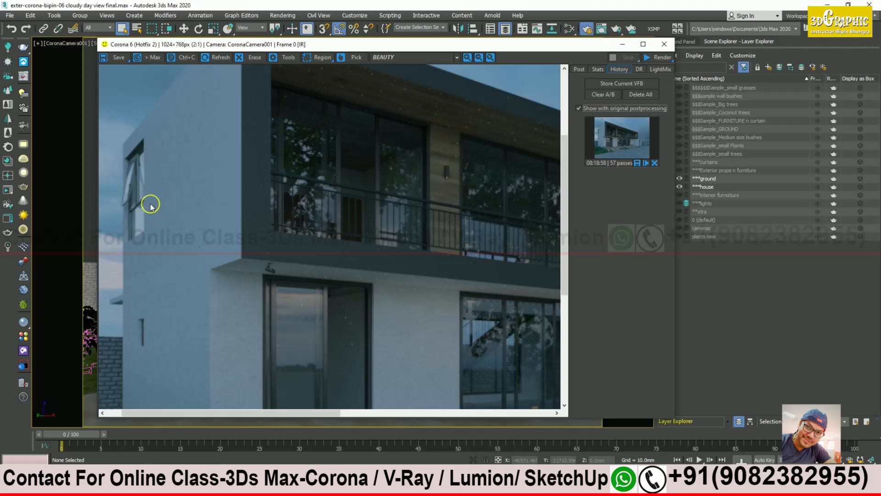
pyautogui.scroll(-1, 151, 201)
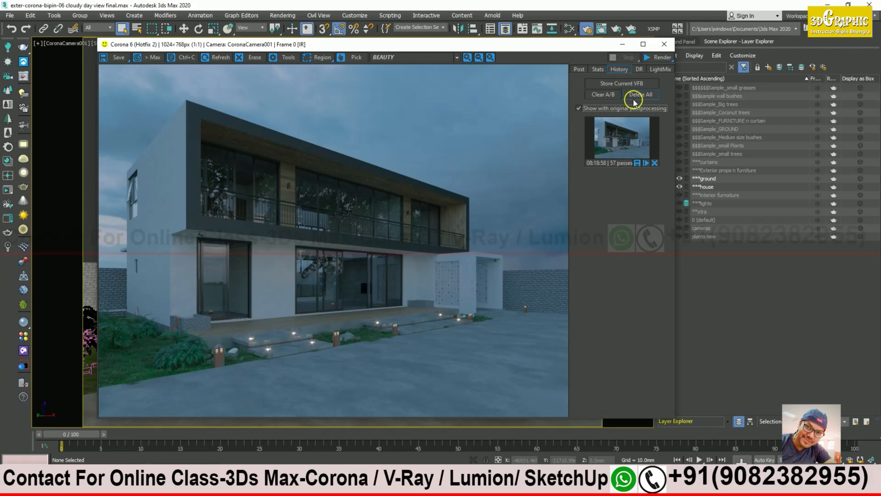
pyautogui.click(623, 44)
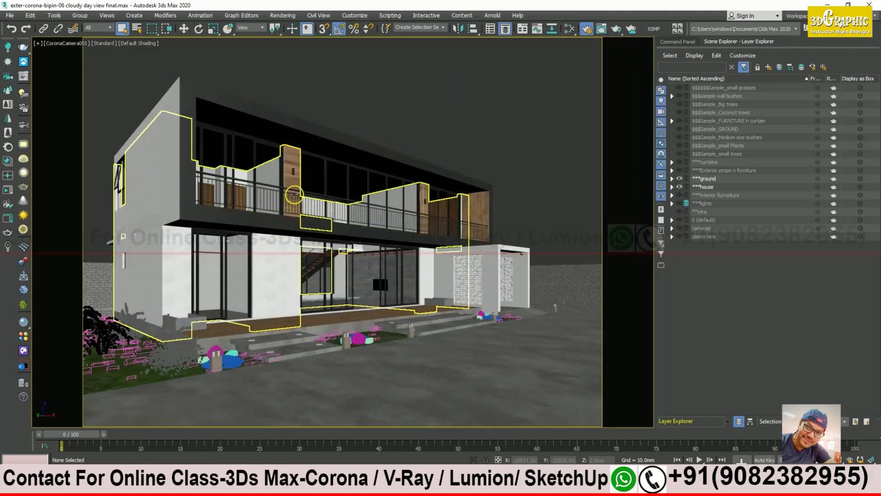
# Step: Select the balcony railing and frame it in a maximized perspective view
pyautogui.click(291, 197)
pyautogui.hotkey('alt', 'w')
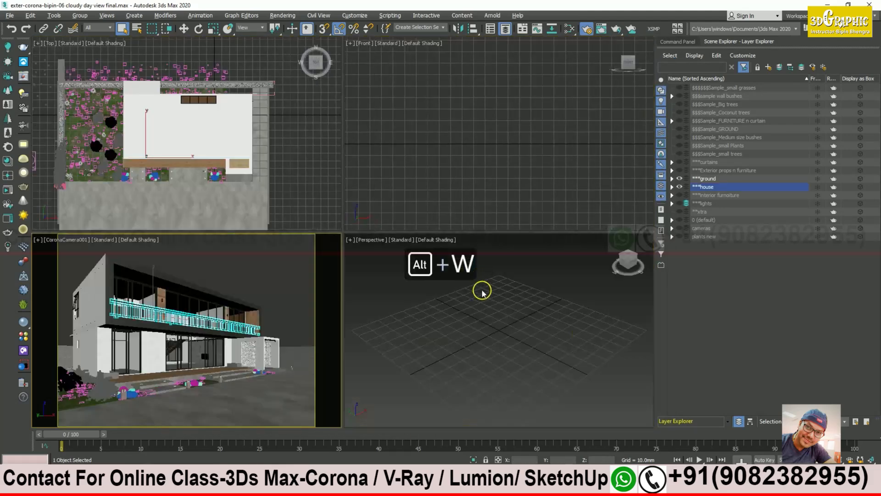
pyautogui.middleClick(475, 304)
pyautogui.hotkey('alt', 'w')
pyautogui.press('z')
pyautogui.keyDown('alt'); pyautogui.moveTo(482, 305); pyautogui.dragTo(505, 248, button='middle'); pyautogui.keyUp('alt')
# Step: Show the lights layer, deselect the railing and open the Selection Filter list
pyautogui.click(680, 203)
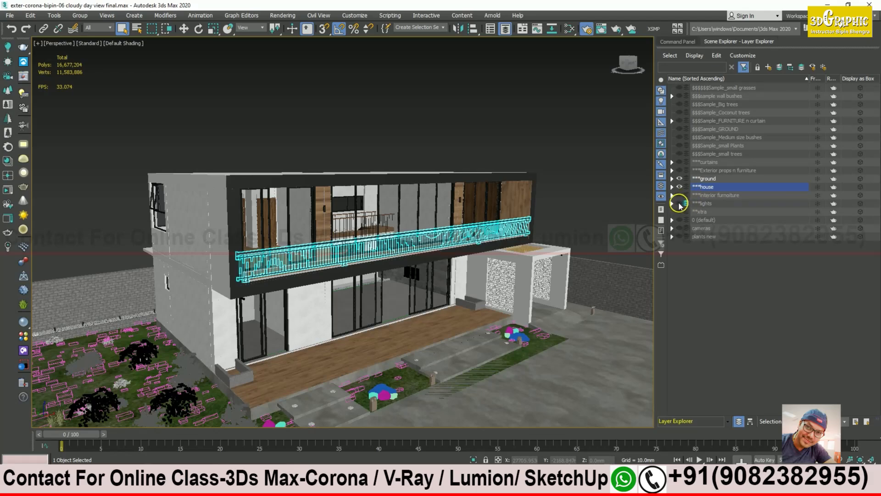
pyautogui.keyDown('alt'); pyautogui.moveTo(310, 243); pyautogui.dragTo(437, 225, button='middle'); pyautogui.keyUp('alt')
pyautogui.keyDown('alt'); pyautogui.scroll(3, 381, 225); pyautogui.keyUp('alt')
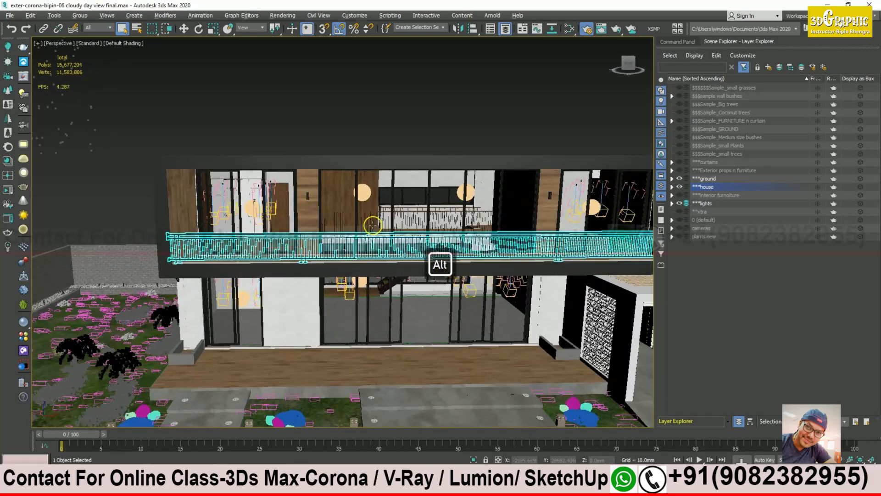
pyautogui.keyDown('alt'); pyautogui.moveTo(333, 228); pyautogui.dragTo(248, 208, button='middle'); pyautogui.keyUp('alt')
pyautogui.moveTo(350, 250); pyautogui.dragTo(367, 217, button='middle')
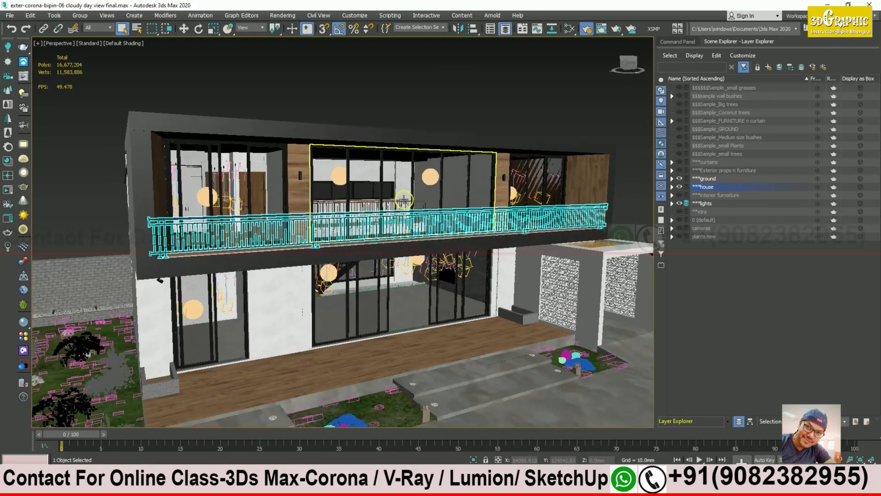
pyautogui.keyDown('alt'); pyautogui.moveTo(433, 216); pyautogui.dragTo(416, 218, button='middle'); pyautogui.keyUp('alt')
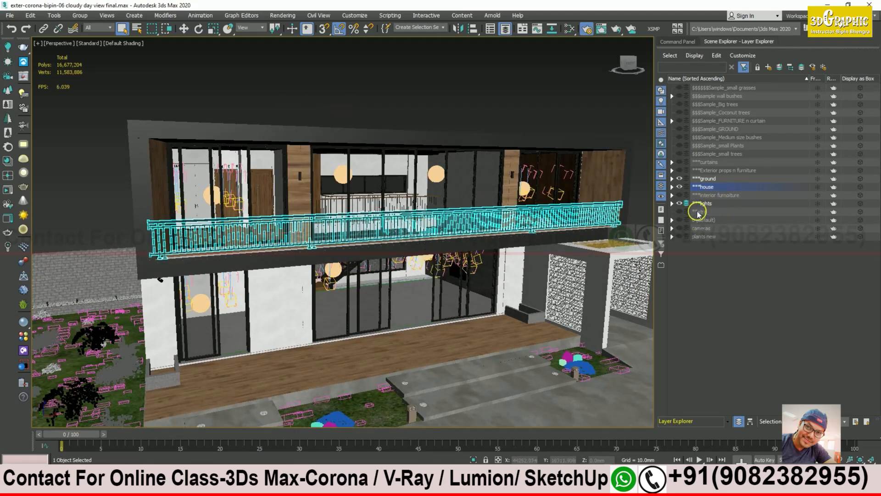
pyautogui.click(422, 90)
pyautogui.click(100, 27)
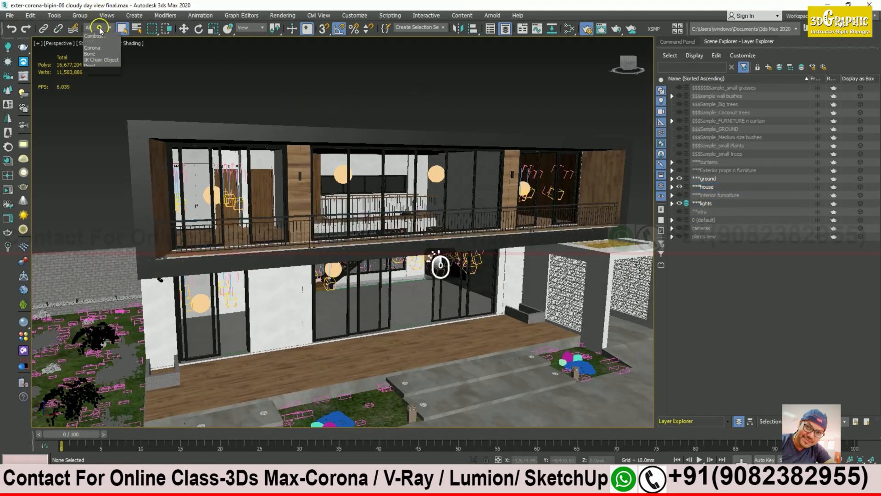
# Step: Filter selection to Lights, select all lights and isolate them
pyautogui.click(99, 54)
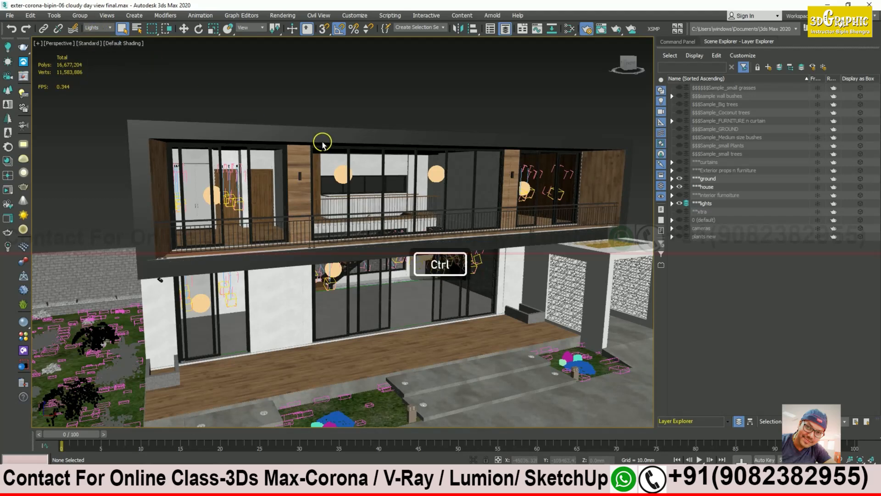
pyautogui.hotkey('ctrl', 'a')
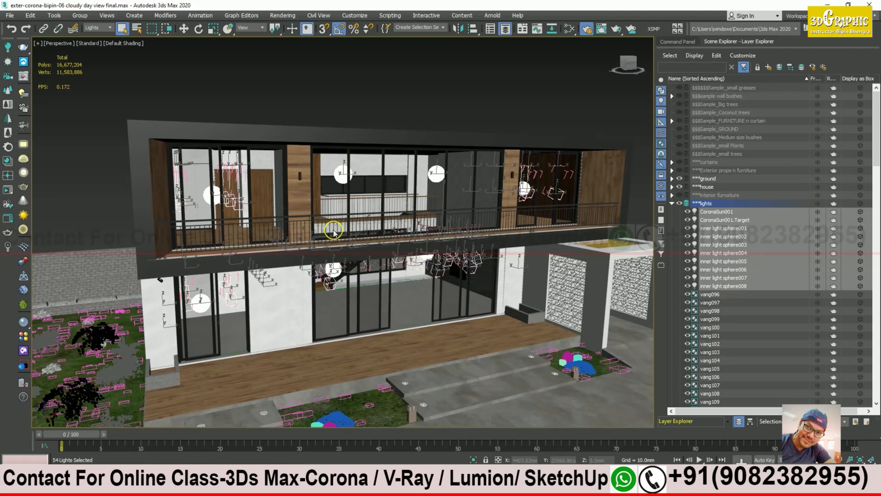
pyautogui.hotkey('alt', 'q')
pyautogui.keyDown('alt'); pyautogui.moveTo(309, 236); pyautogui.dragTo(338, 243, button='middle'); pyautogui.keyUp('alt')
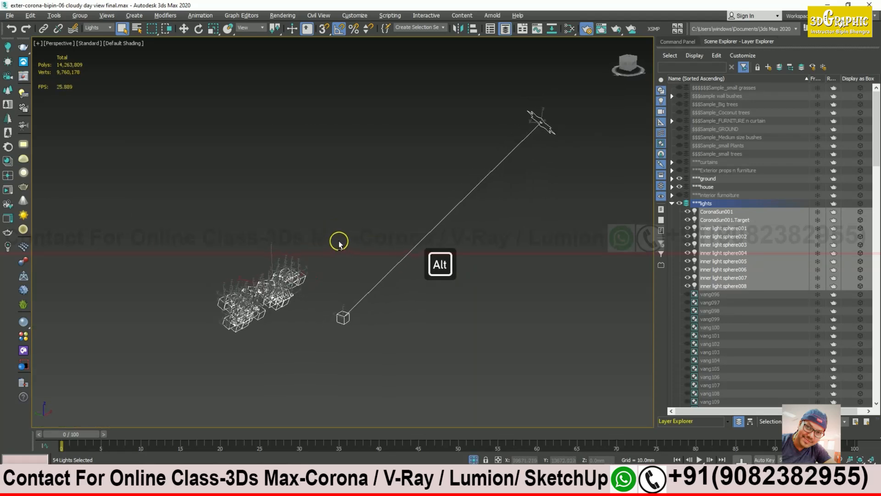
# Step: Delete the CoronaSun001 sun light together with its target
pyautogui.click(307, 230)
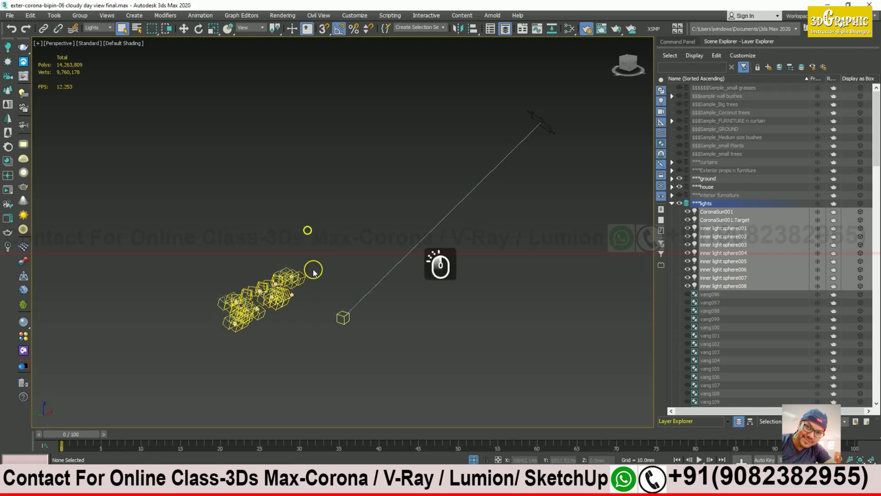
pyautogui.moveTo(333, 262)
pyautogui.keyDown('alt'); pyautogui.mouseDown(button='middle')
pyautogui.moveTo(321, 252)
pyautogui.moveTo(332, 251)
pyautogui.mouseUp(button='middle'); pyautogui.keyUp('alt')
pyautogui.click(546, 138)
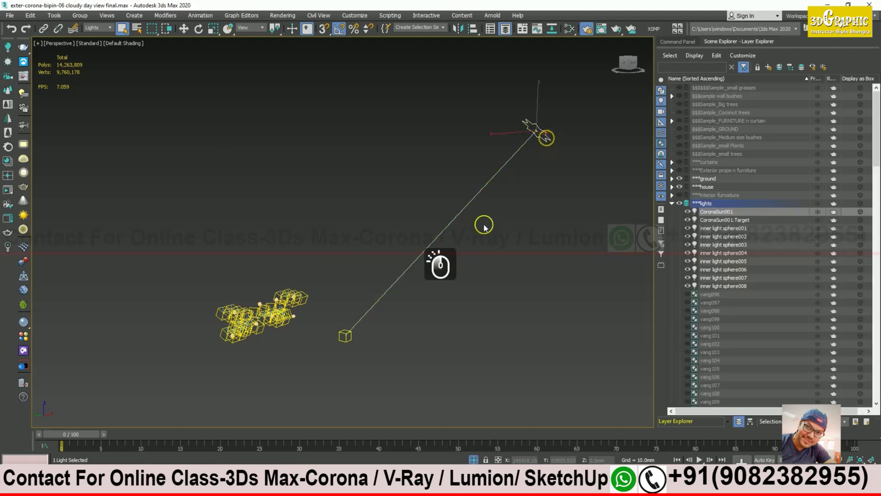
pyautogui.press('Delete')
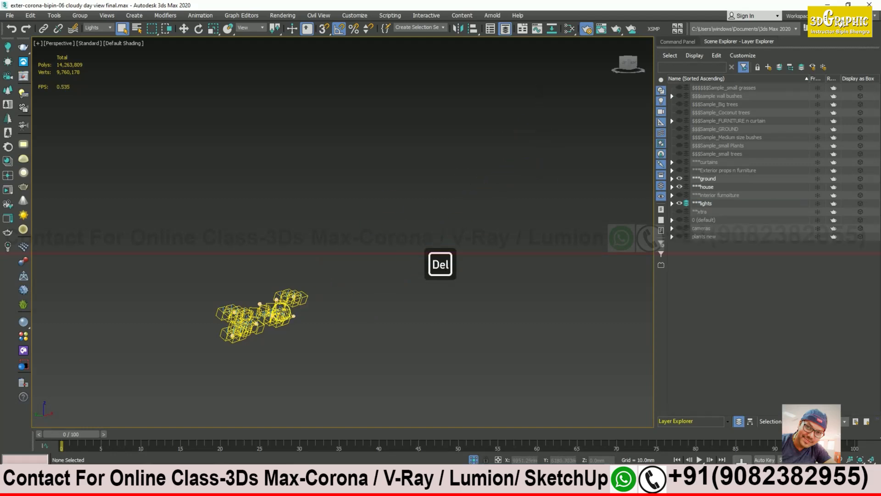
pyautogui.scroll(10, 326, 268)
pyautogui.moveTo(326, 269); pyautogui.dragTo(328, 267, button='middle')
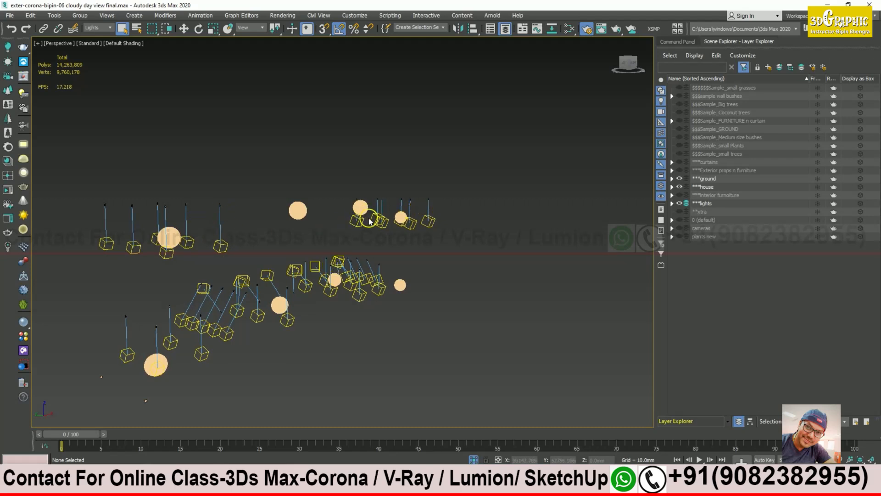
# Step: Inspect the Modify-panel settings of the sphere lights and the VRayIES816 IES light
pyautogui.click(303, 212)
pyautogui.click(169, 237)
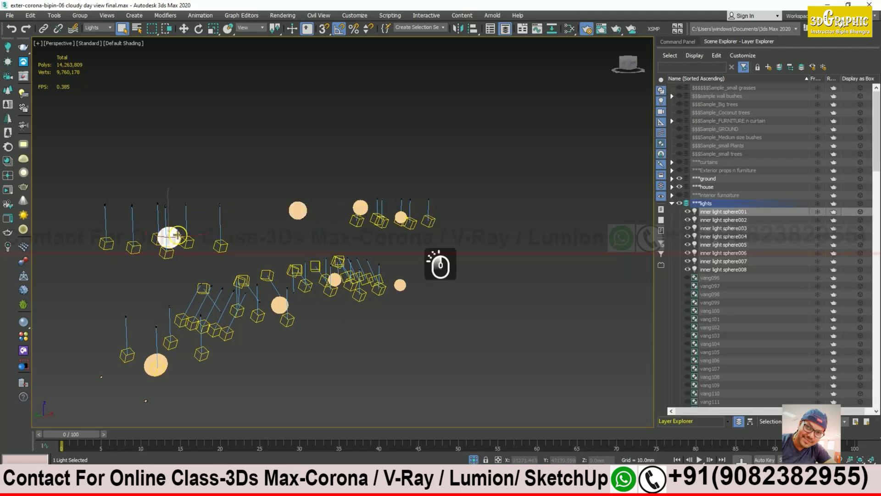
pyautogui.click(678, 42)
pyautogui.click(680, 57)
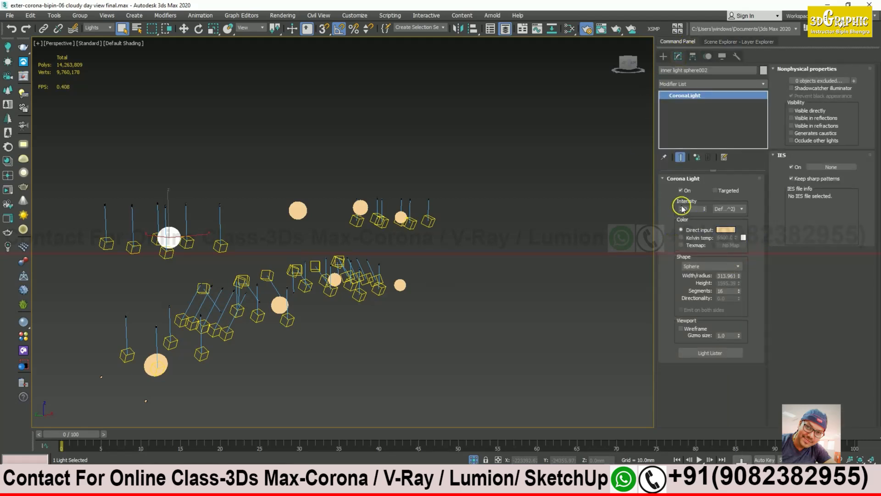
pyautogui.click(221, 205)
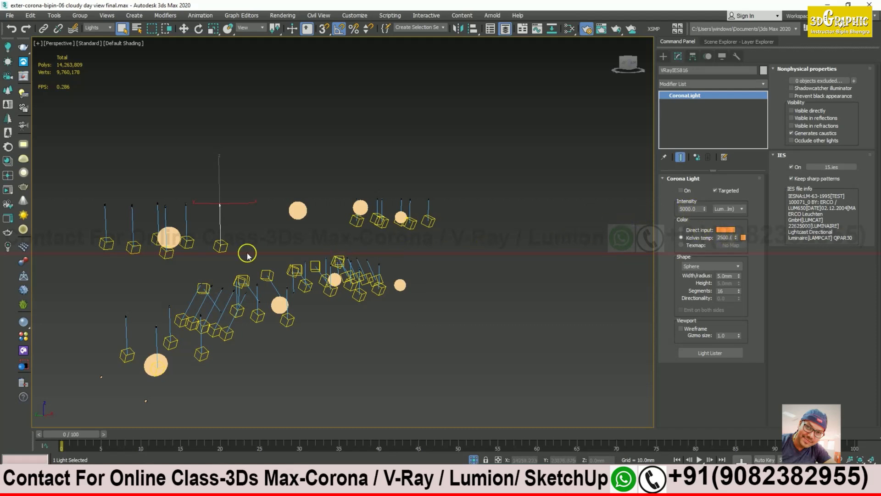
pyautogui.scroll(-5, 260, 260)
# Step: Box-select a group of lights, then pick a single Corona sphere light
pyautogui.moveTo(421, 202); pyautogui.dragTo(195, 321)
pyautogui.scroll(5, 239, 322)
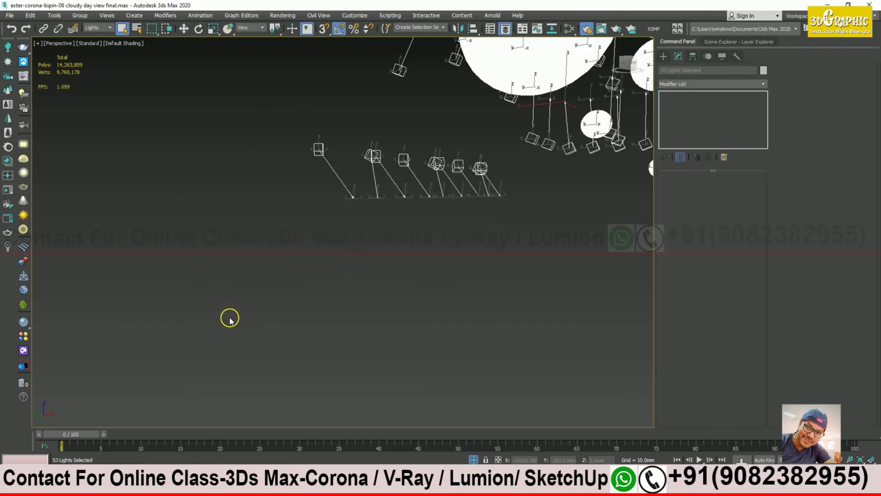
pyautogui.keyDown('alt'); pyautogui.moveTo(364, 153); pyautogui.dragTo(453, 197, button='middle'); pyautogui.keyUp('alt')
pyautogui.click(453, 198)
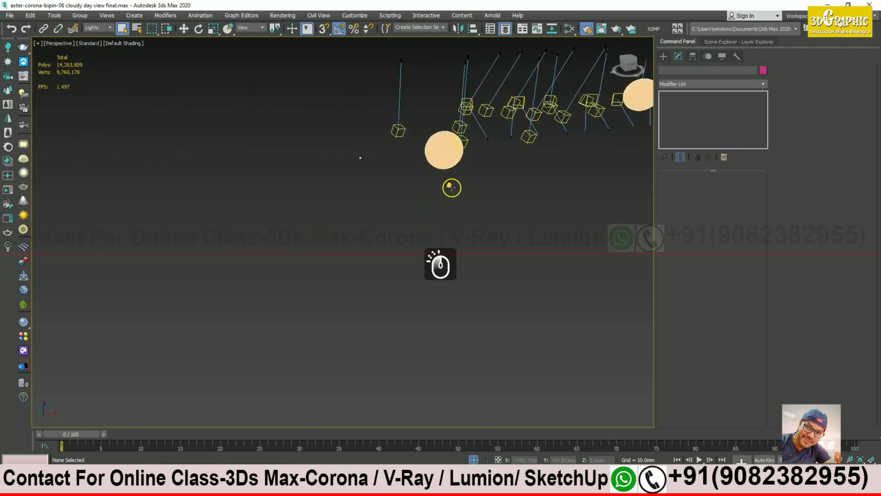
pyautogui.click(451, 187)
# Step: End isolation and orbit back toward a frontal view of the house facade
pyautogui.click(473, 460)
pyautogui.moveTo(403, 401)
pyautogui.keyDown('alt'); pyautogui.mouseDown(button='middle')
pyautogui.moveTo(416, 406)
pyautogui.moveTo(321, 339)
pyautogui.moveTo(373, 331)
pyautogui.moveTo(280, 340)
pyautogui.moveTo(157, 334)
pyautogui.moveTo(222, 362)
pyautogui.moveTo(276, 328)
pyautogui.moveTo(265, 297)
pyautogui.moveTo(309, 299)
pyautogui.mouseUp(button='middle'); pyautogui.keyUp('alt')
pyautogui.scroll(-6, 188, 325)
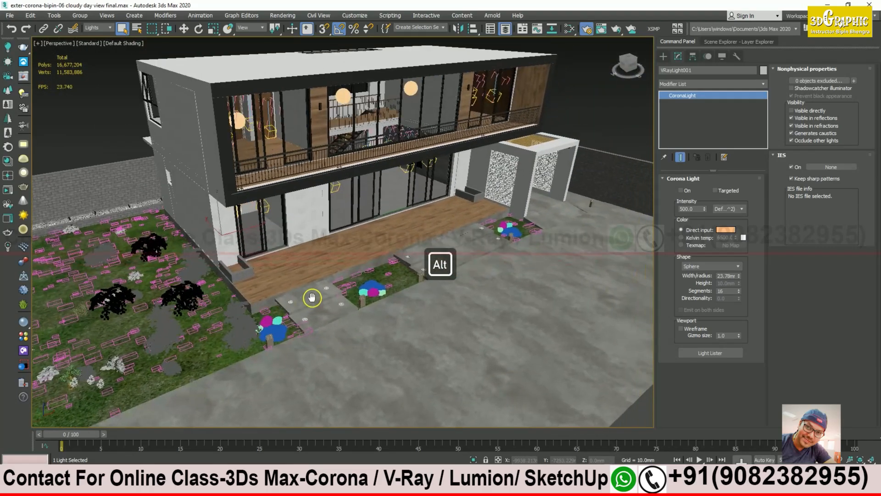
# Step: Switch to wireframe display, select all lights and isolate them
pyautogui.press('F3')
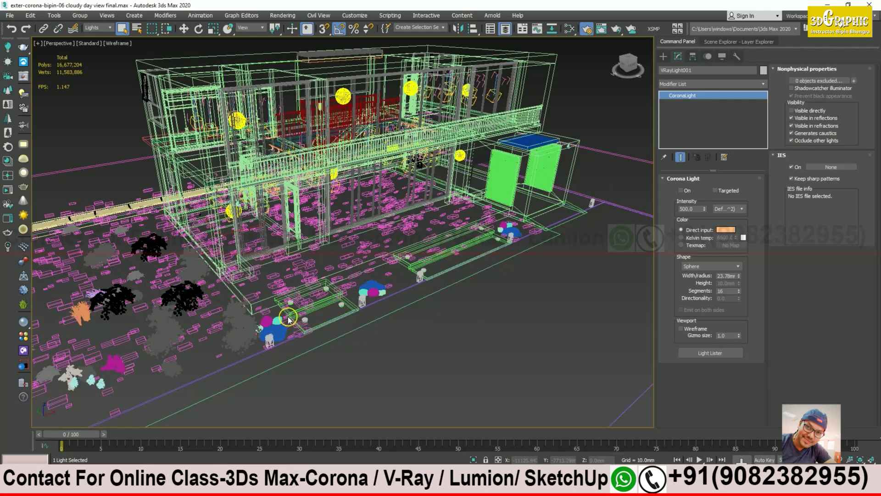
pyautogui.scroll(8, 289, 318)
pyautogui.moveTo(302, 297)
pyautogui.mouseDown(button='middle')
pyautogui.moveTo(384, 239)
pyautogui.moveTo(354, 281)
pyautogui.moveTo(362, 270)
pyautogui.moveTo(319, 301)
pyautogui.moveTo(315, 345)
pyautogui.moveTo(361, 230)
pyautogui.moveTo(303, 275)
pyautogui.moveTo(298, 307)
pyautogui.mouseUp(button='middle')
pyautogui.scroll(-5, 323, 330)
pyautogui.scroll(-5, 315, 346)
pyautogui.hotkey('ctrl', 'a')
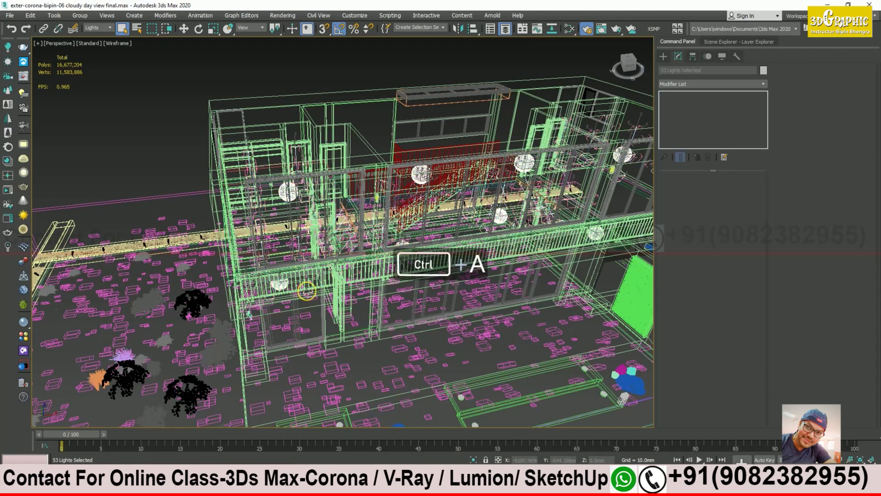
pyautogui.hotkey('alt', 'q')
# Step: Crossing-select all 53 lights and delete them
pyautogui.keyDown('alt'); pyautogui.moveTo(306, 283); pyautogui.dragTo(362, 307, button='middle'); pyautogui.keyUp('alt')
pyautogui.click(382, 312)
pyautogui.moveTo(333, 338); pyautogui.dragTo(354, 304, button='middle')
pyautogui.moveTo(484, 148); pyautogui.dragTo(208, 282)
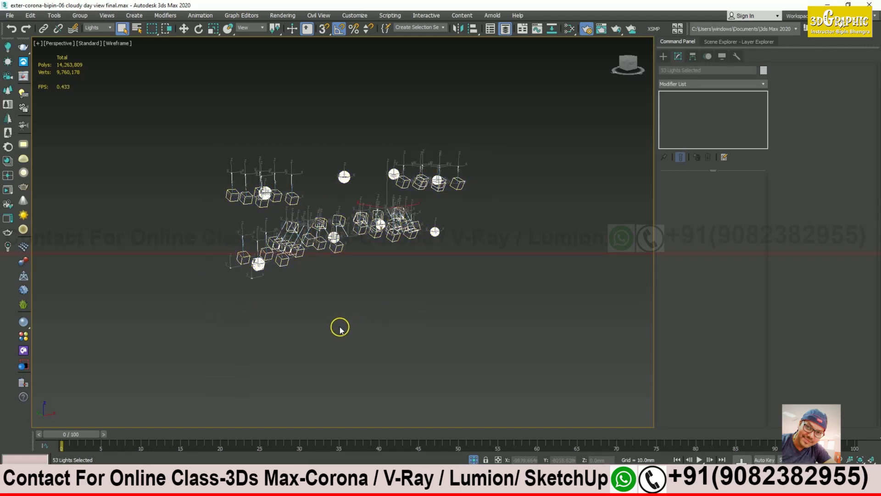
pyautogui.press('Delete')
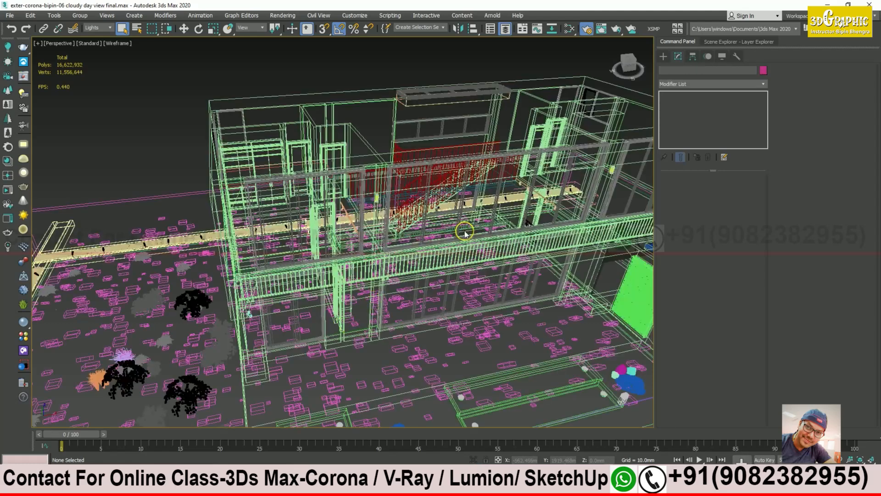
# Step: Return to shaded display and zoom into the upper room with the wardrobe and doors
pyautogui.click(224, 73)
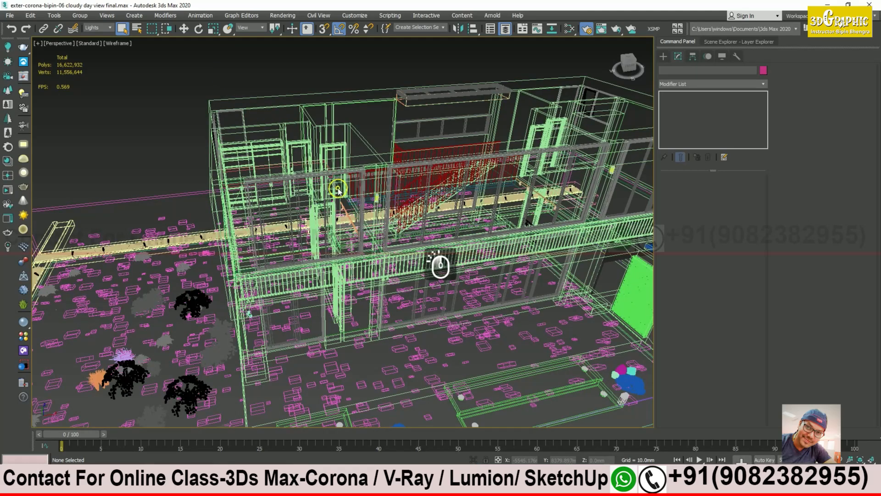
pyautogui.keyDown('alt'); pyautogui.moveTo(338, 192); pyautogui.dragTo(375, 228, button='middle'); pyautogui.keyUp('alt')
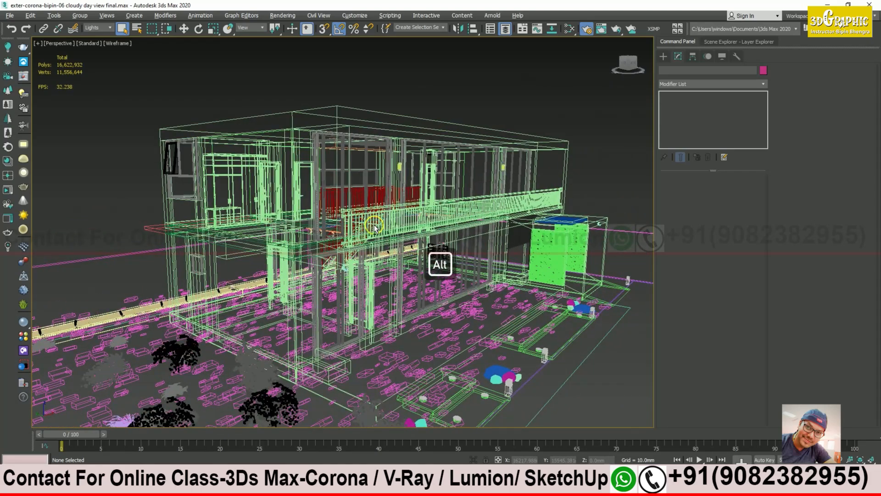
pyautogui.press('F3')
pyautogui.moveTo(374, 228)
pyautogui.keyDown('alt'); pyautogui.mouseDown(button='middle')
pyautogui.moveTo(347, 203)
pyautogui.moveTo(324, 210)
pyautogui.moveTo(341, 256)
pyautogui.moveTo(301, 294)
pyautogui.mouseUp(button='middle'); pyautogui.keyUp('alt')
pyautogui.keyDown('alt'); pyautogui.scroll(5, 305, 281); pyautogui.keyUp('alt')
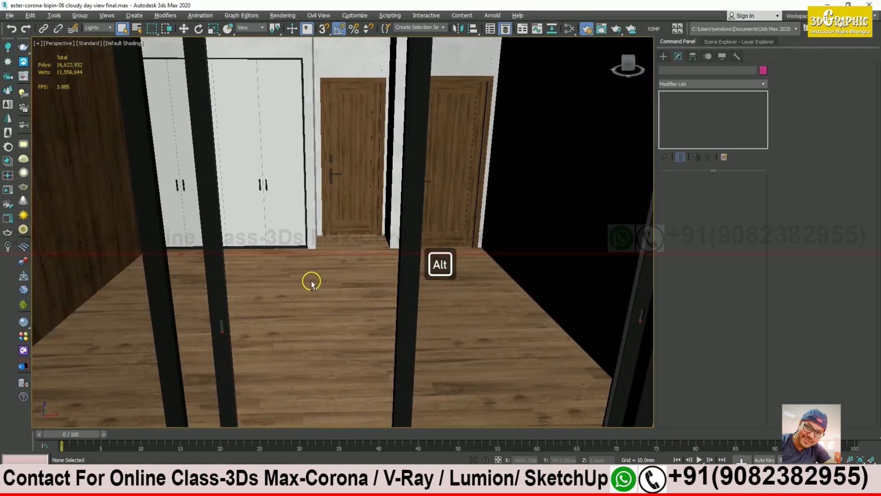
# Step: Make the lights layer current and start a CoronaLight with AutoGrid and On enabled
pyautogui.click(717, 43)
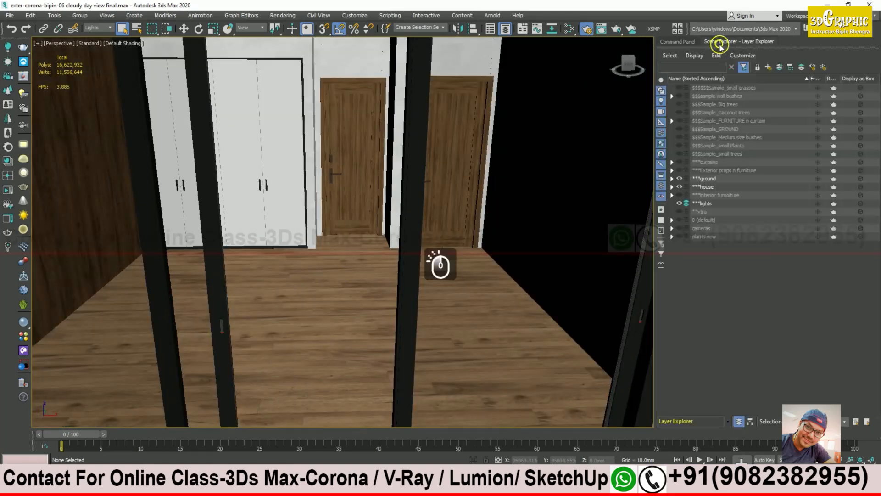
pyautogui.click(709, 204)
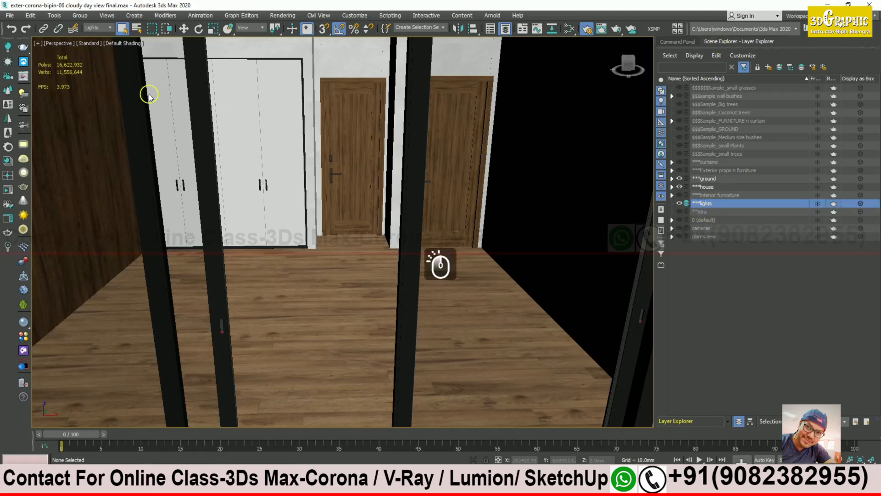
pyautogui.click(9, 47)
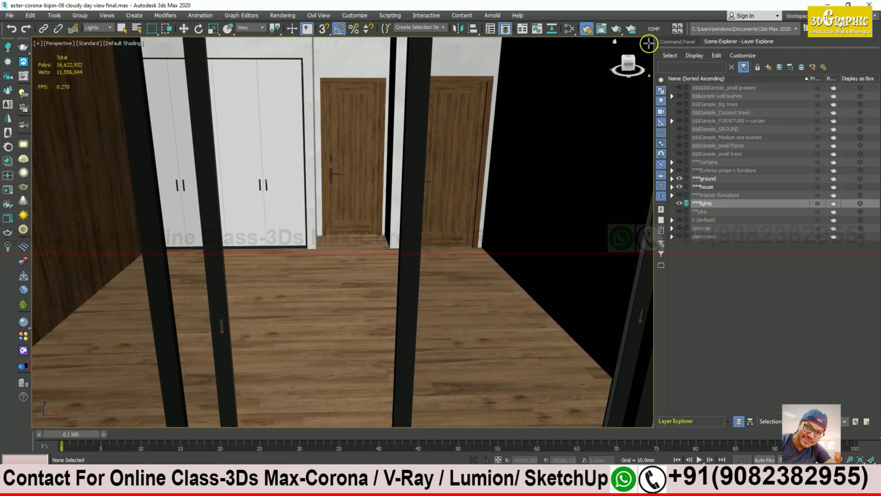
pyautogui.click(669, 42)
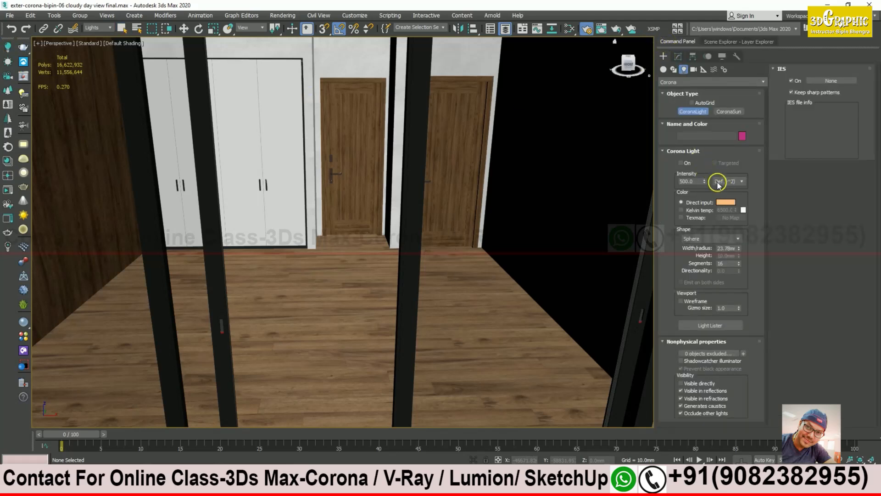
pyautogui.click(692, 103)
pyautogui.click(681, 163)
pyautogui.keyDown('alt'); pyautogui.moveTo(310, 246); pyautogui.dragTo(318, 264, button='middle'); pyautogui.keyUp('alt')
pyautogui.scroll(3, 314, 266)
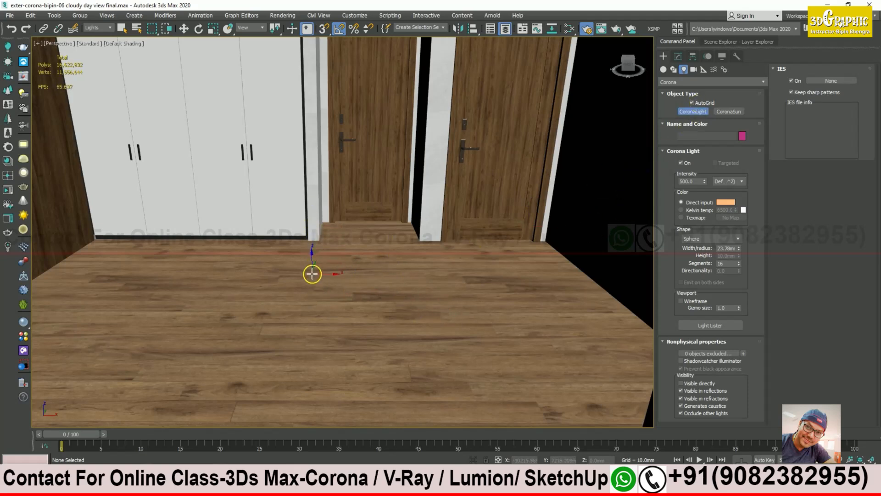
# Step: Reset the selection filter to All, place a sphere Corona light and raise it off the floor
pyautogui.click(99, 28)
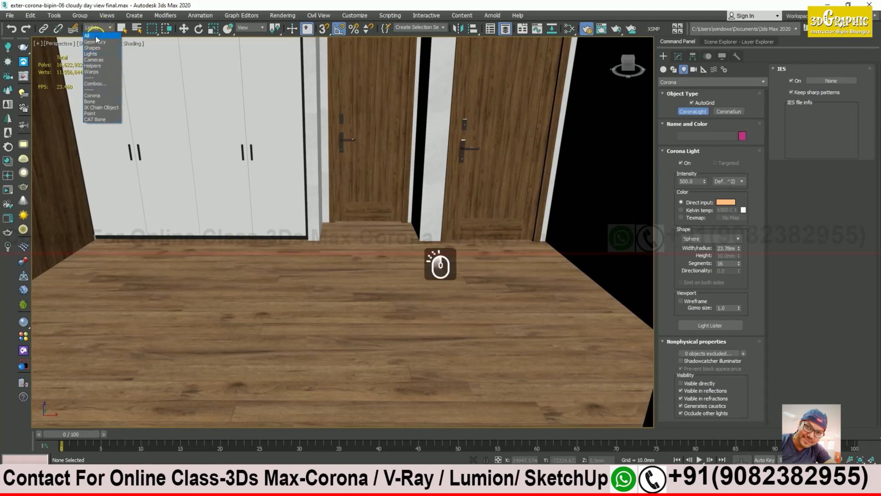
pyautogui.click(96, 37)
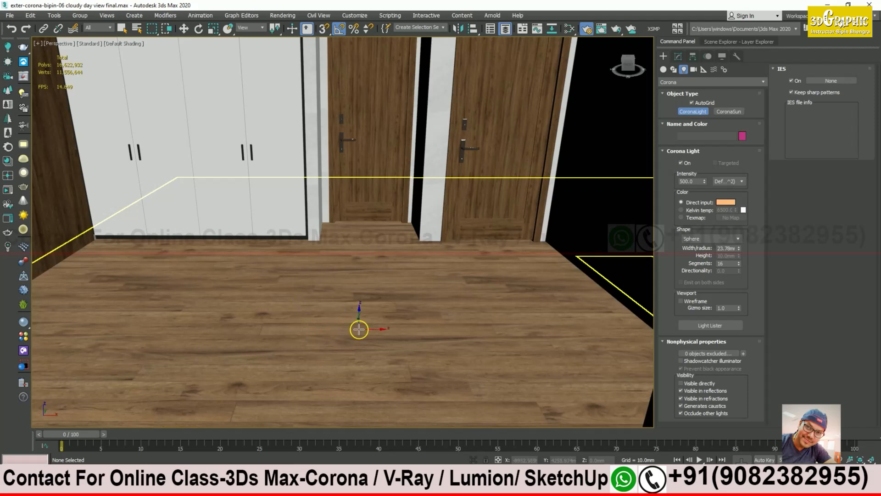
pyautogui.click(353, 336)
pyautogui.moveTo(353, 335); pyautogui.dragTo(368, 349)
pyautogui.press('w')
pyautogui.moveTo(352, 305); pyautogui.dragTo(332, 110)
pyautogui.scroll(-10, 349, 184)
pyautogui.keyDown('alt'); pyautogui.moveTo(349, 192); pyautogui.dragTo(358, 212, button='middle'); pyautogui.keyUp('alt')
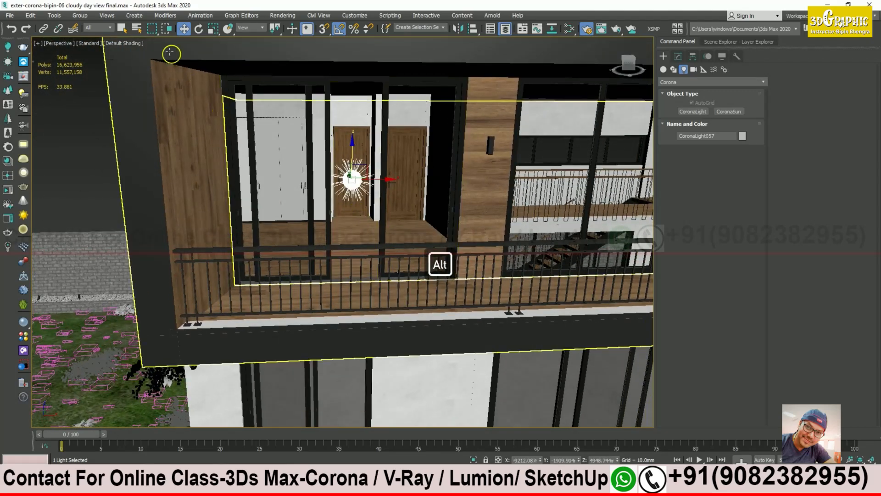
# Step: Restrict selection to Lights, raise the sphere light higher and set its radius to 316.121
pyautogui.click(109, 29)
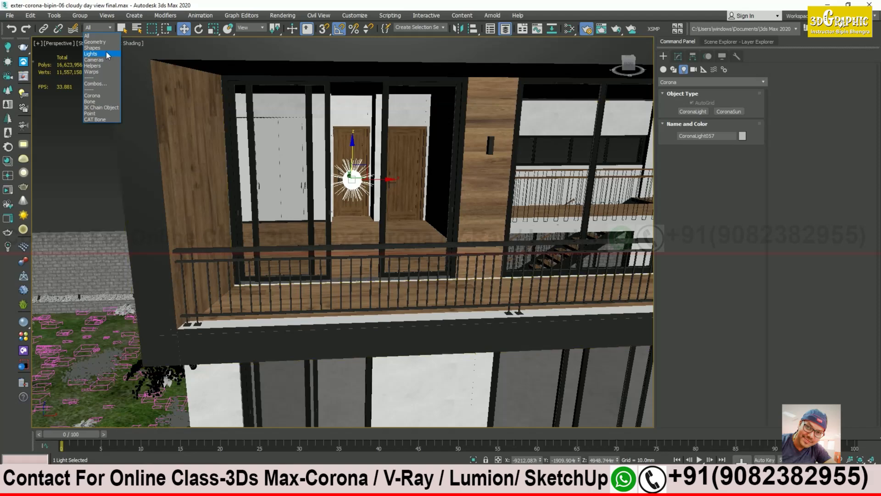
pyautogui.click(109, 54)
pyautogui.moveTo(354, 149); pyautogui.dragTo(353, 118)
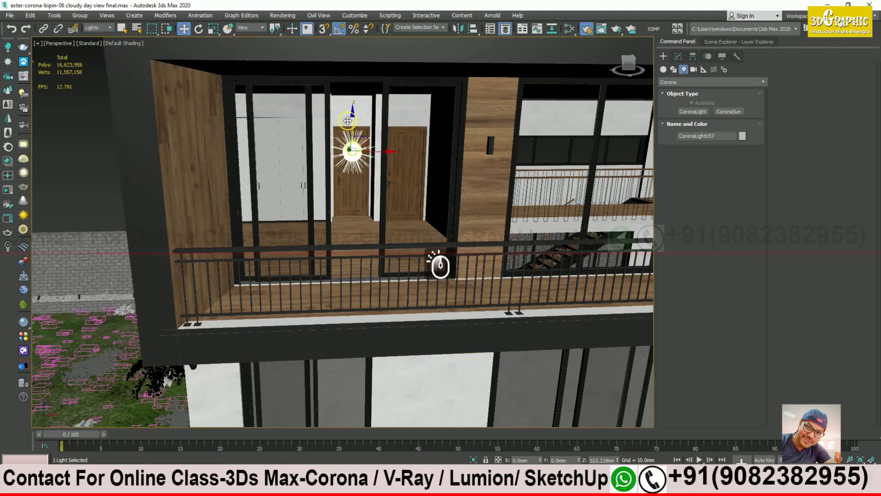
pyautogui.moveTo(360, 196)
pyautogui.keyDown('alt'); pyautogui.mouseDown(button='middle')
pyautogui.moveTo(315, 193)
pyautogui.moveTo(360, 202)
pyautogui.mouseUp(button='middle'); pyautogui.keyUp('alt')
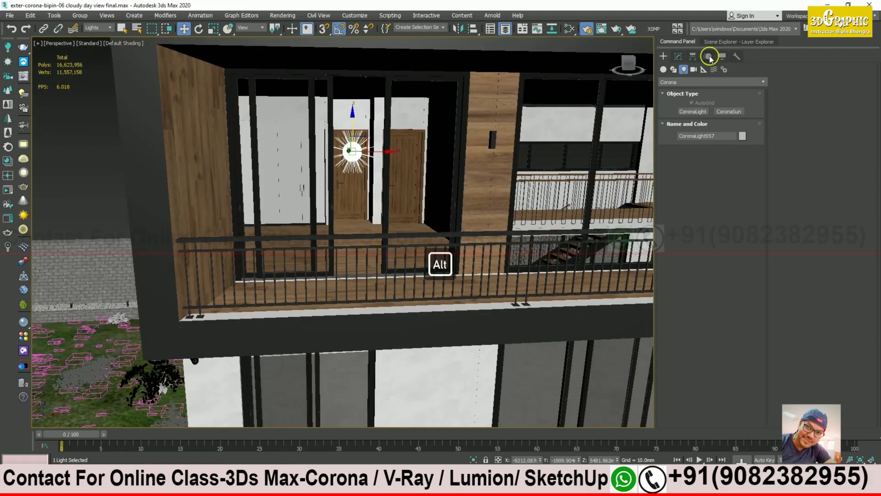
pyautogui.click(679, 56)
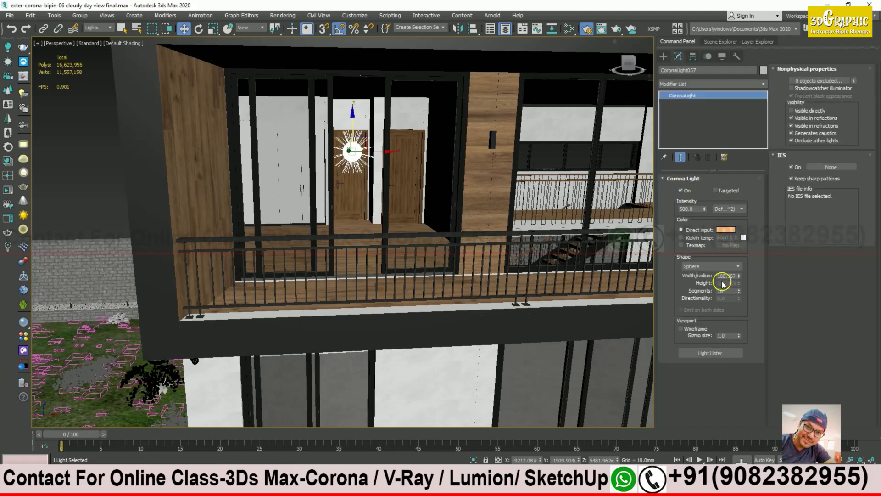
pyautogui.moveTo(741, 278); pyautogui.dragTo(734, 244)
# Step: Shift-drag the light sideways along the upper-floor balcony to clone it
pyautogui.keyDown('alt'); pyautogui.moveTo(416, 207); pyautogui.dragTo(273, 182, button='middle'); pyautogui.keyUp('alt')
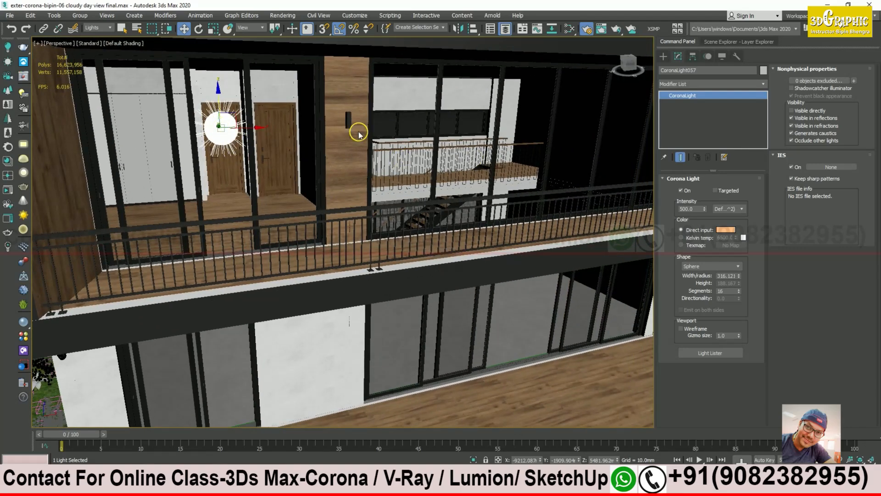
pyautogui.keyDown('alt'); pyautogui.moveTo(252, 146); pyautogui.dragTo(267, 197, button='middle'); pyautogui.keyUp('alt')
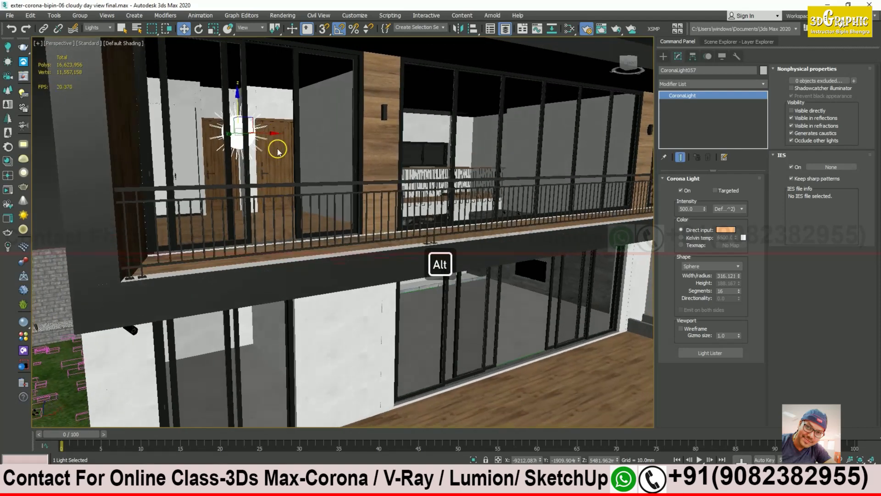
pyautogui.keyDown('alt'); pyautogui.moveTo(299, 173); pyautogui.dragTo(254, 188, button='middle'); pyautogui.keyUp('alt')
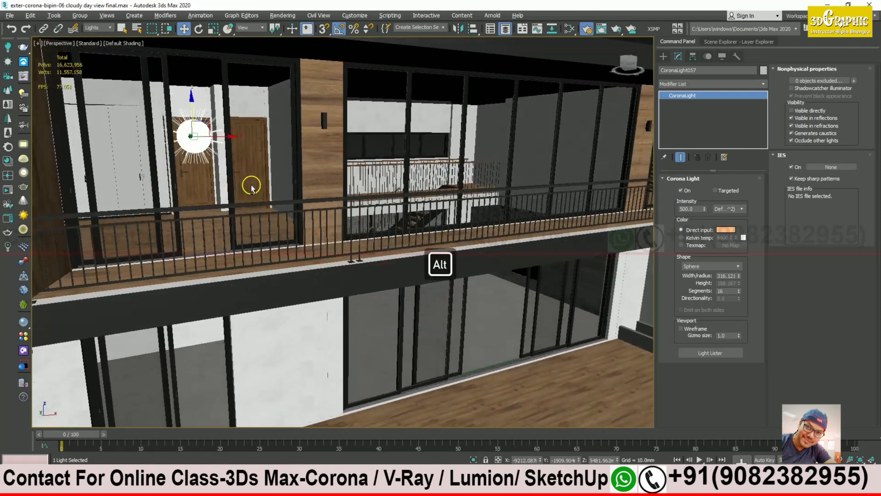
pyautogui.keyDown('alt'); pyautogui.scroll(-10, 254, 188); pyautogui.keyUp('alt')
pyautogui.moveTo(257, 162)
pyautogui.keyDown('shift'); pyautogui.mouseDown()
pyautogui.moveTo(492, 266)
pyautogui.moveTo(453, 263)
pyautogui.mouseUp(); pyautogui.keyUp('shift')
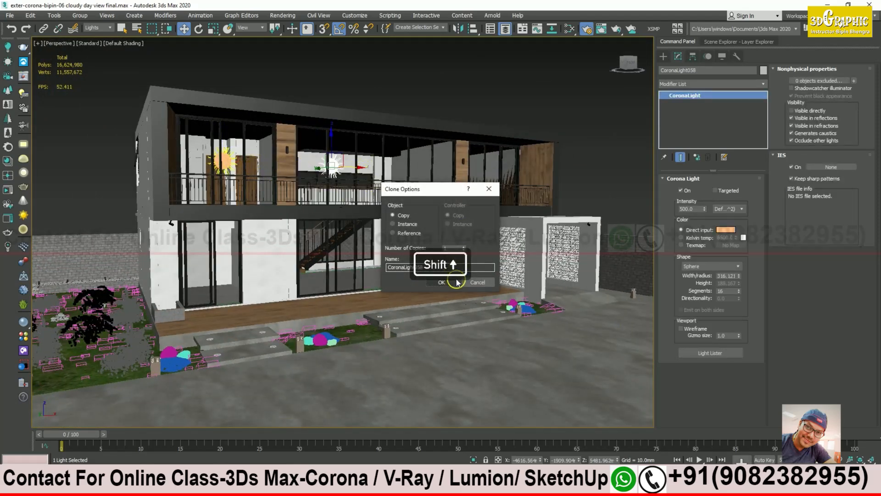
# Step: Create 2 copies of the sphere light along the balcony
pyautogui.click(463, 247)
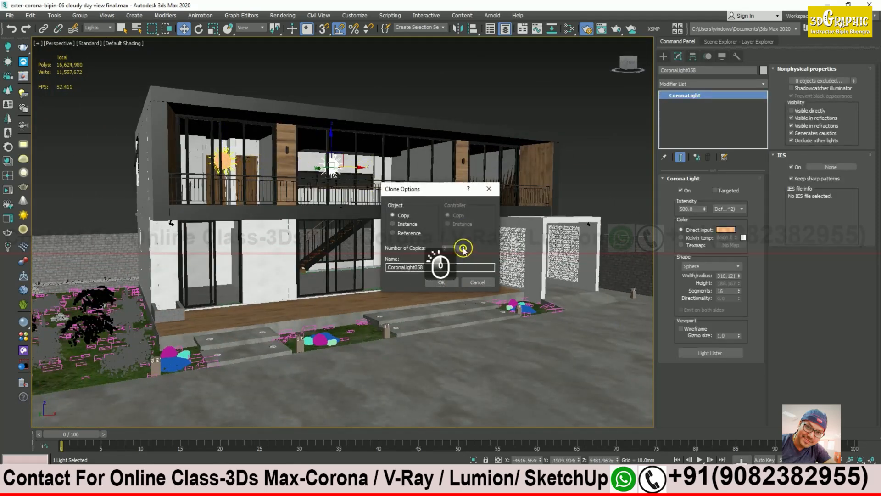
pyautogui.click(441, 282)
pyautogui.moveTo(388, 198)
pyautogui.keyDown('alt'); pyautogui.mouseDown(button='middle')
pyautogui.moveTo(389, 209)
pyautogui.moveTo(222, 208)
pyautogui.mouseUp(button='middle'); pyautogui.keyUp('alt')
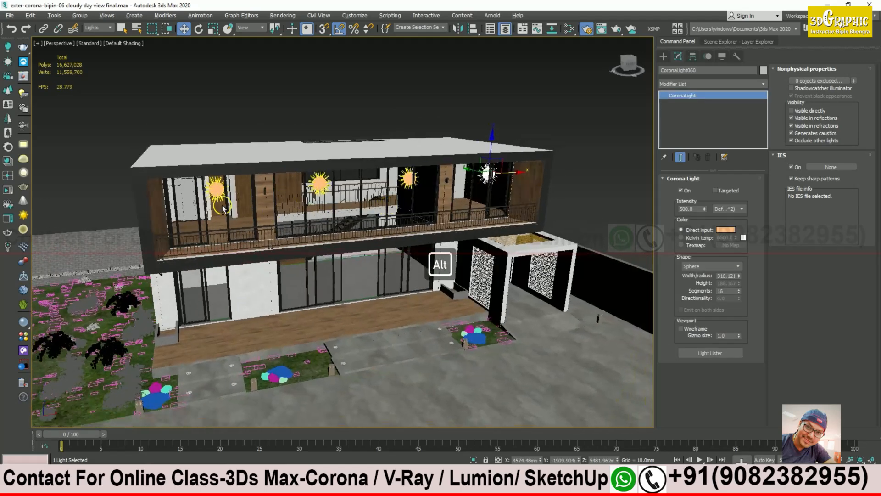
pyautogui.keyDown('alt'); pyautogui.moveTo(383, 230); pyautogui.dragTo(308, 222, button='middle'); pyautogui.keyUp('alt')
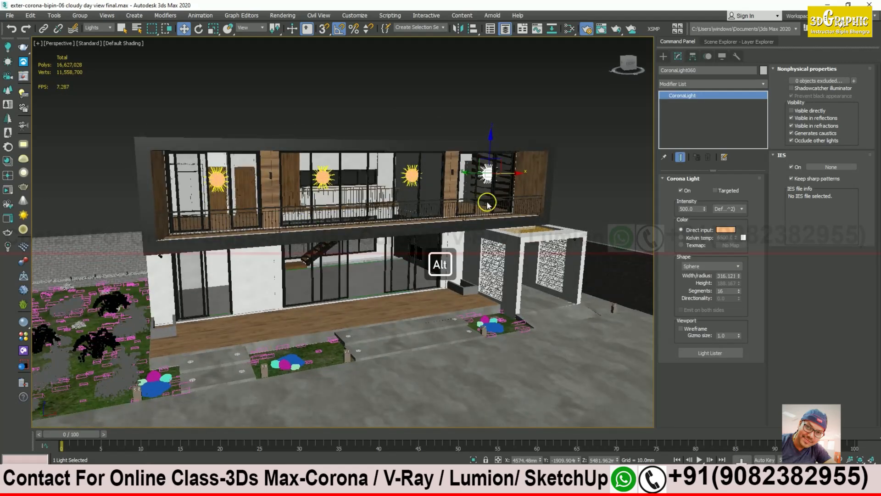
# Step: Delete each copied light, leaving only the original sphere light selected
pyautogui.press('Delete')
pyautogui.click(411, 175)
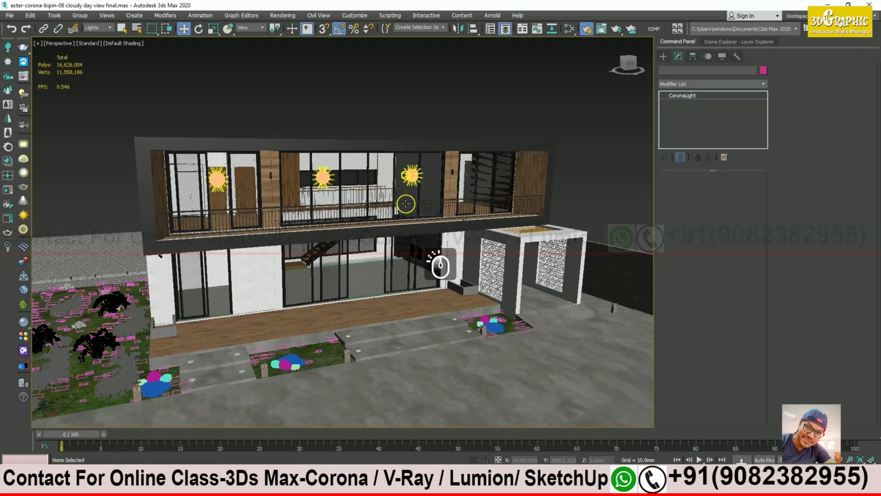
pyautogui.press('Delete')
pyautogui.click(323, 177)
pyautogui.press('Delete')
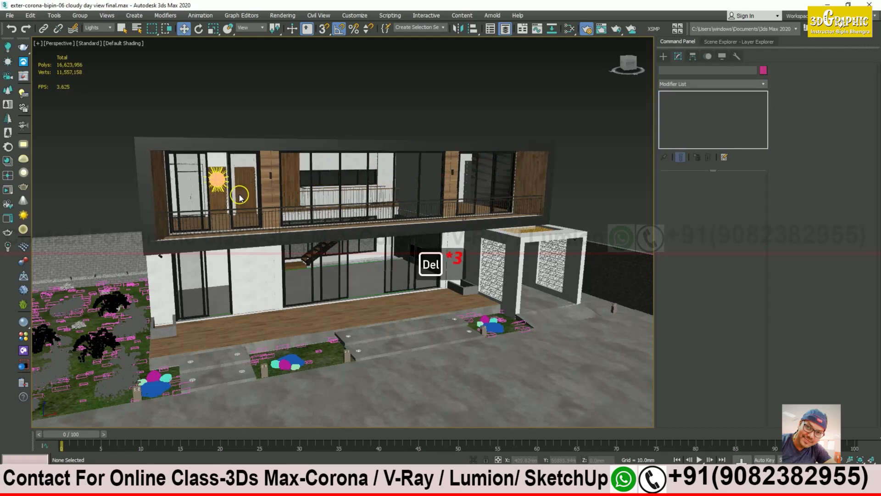
pyautogui.click(222, 180)
pyautogui.keyDown('alt'); pyautogui.moveTo(222, 180); pyautogui.dragTo(261, 212, button='middle'); pyautogui.keyUp('alt')
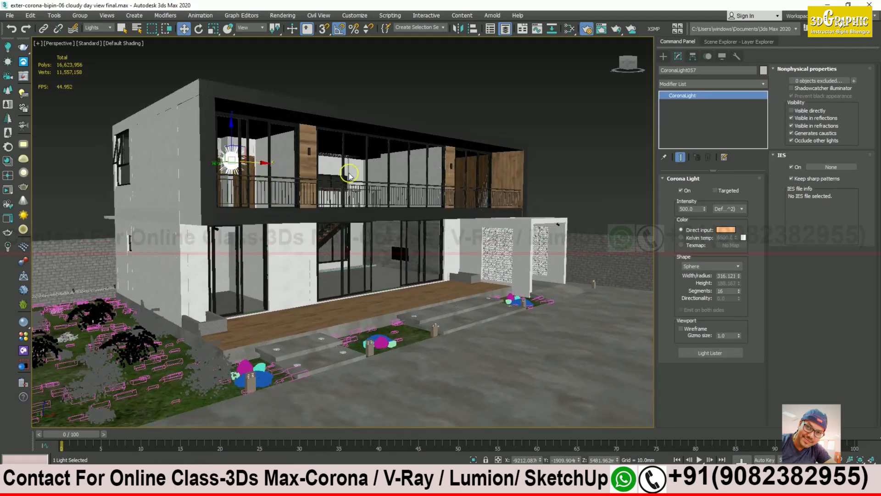
pyautogui.keyDown('alt'); pyautogui.moveTo(325, 248); pyautogui.dragTo(314, 221, button='middle'); pyautogui.keyUp('alt')
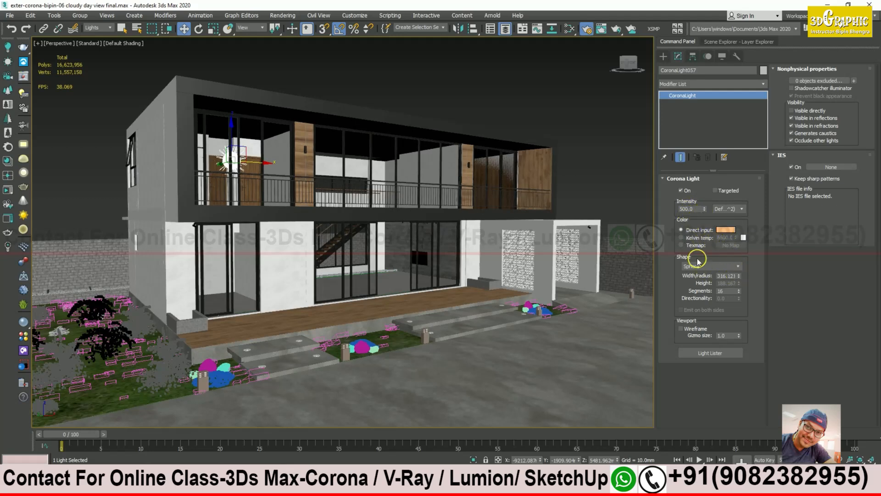
# Step: Hide the light from reflections and refractions, and disable its caustics and occlusion of other lights
pyautogui.doubleClick(698, 209)
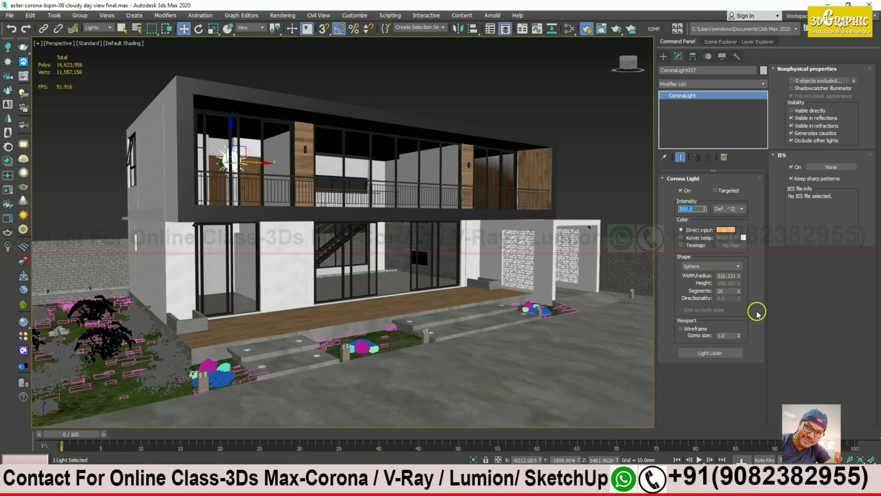
pyautogui.click(760, 228)
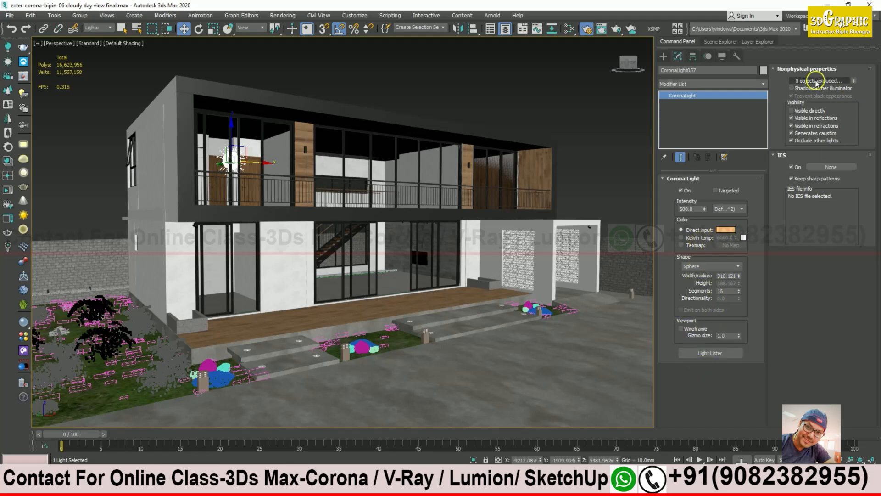
pyautogui.click(794, 118)
pyautogui.click(795, 126)
pyautogui.click(795, 133)
pyautogui.click(794, 140)
pyautogui.click(797, 166)
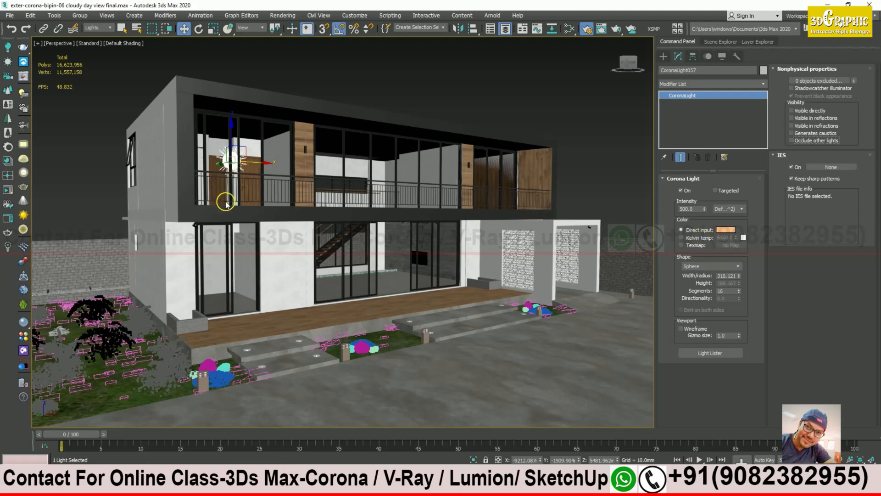
# Step: Switch to a maximized CoronaCamera001 viewport
pyautogui.keyDown('alt'); pyautogui.moveTo(377, 277); pyautogui.dragTo(370, 274, button='middle'); pyautogui.keyUp('alt')
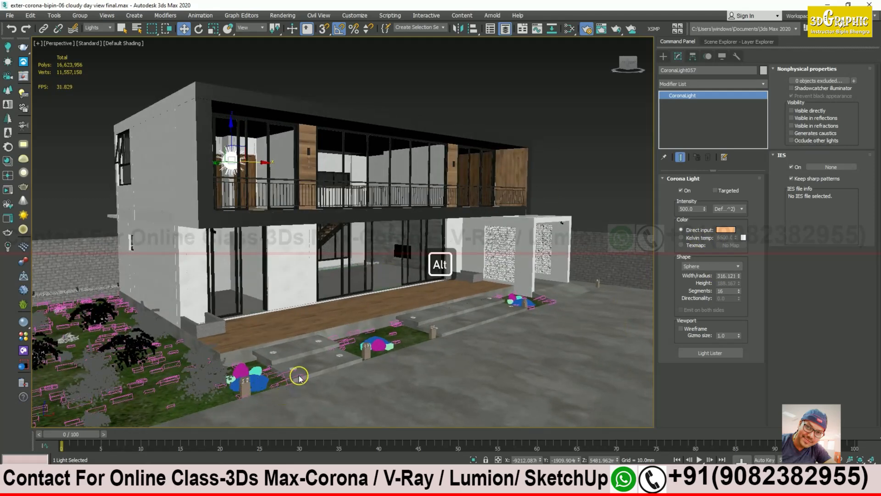
pyautogui.hotkey('alt', 'w')
pyautogui.rightClick(253, 340)
pyautogui.hotkey('alt', 'w')
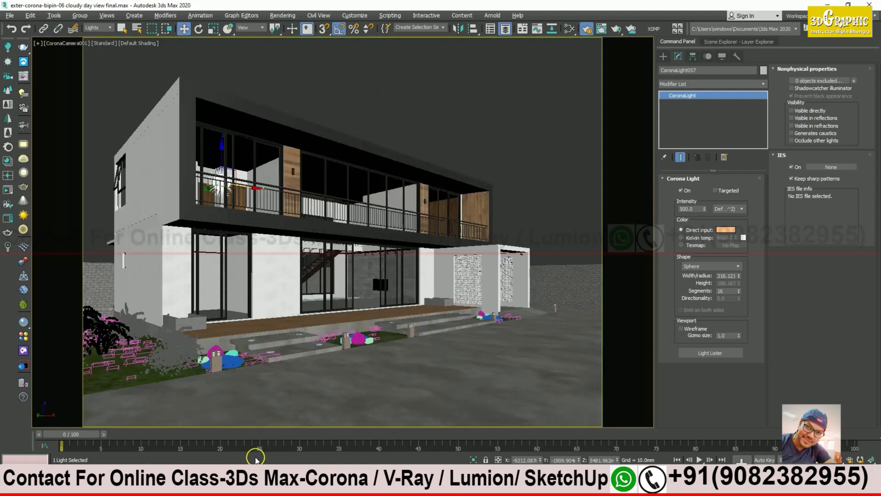
# Step: Lock rendering to the camera view in Render Setup and restore the multi-viewport layout
pyautogui.press('F10')
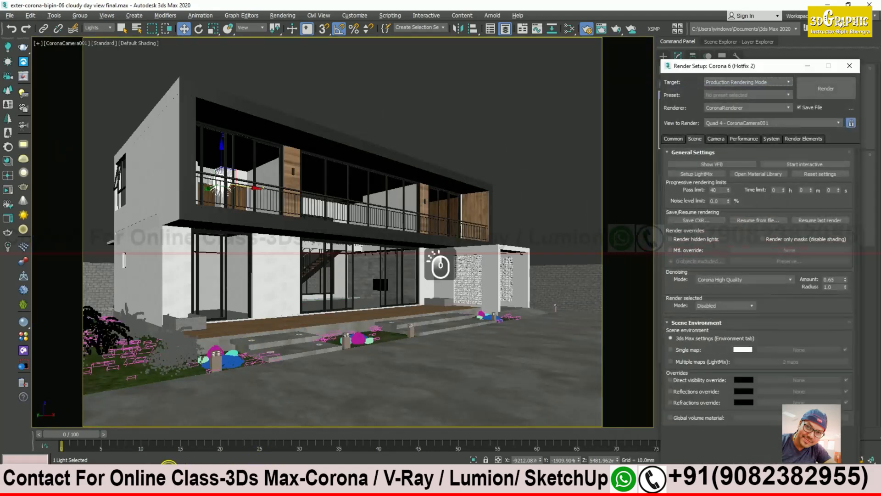
pyautogui.click(851, 124)
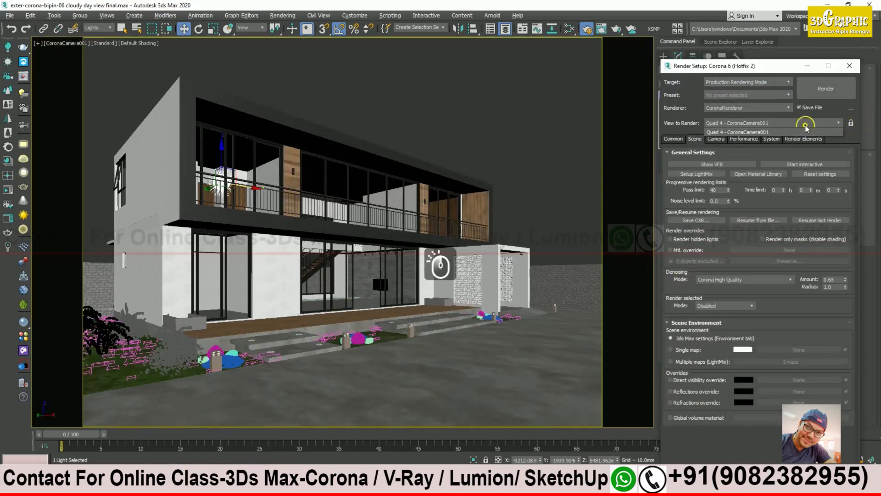
pyautogui.click(807, 68)
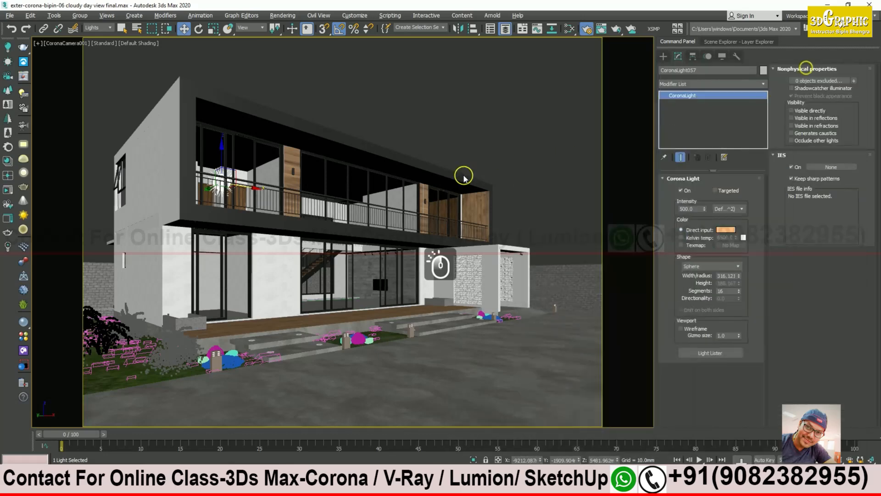
pyautogui.hotkey('alt', 'w')
pyautogui.hotkey('alt', 'w')
pyautogui.keyDown('alt'); pyautogui.moveTo(353, 204); pyautogui.dragTo(360, 214, button='middle'); pyautogui.keyUp('alt')
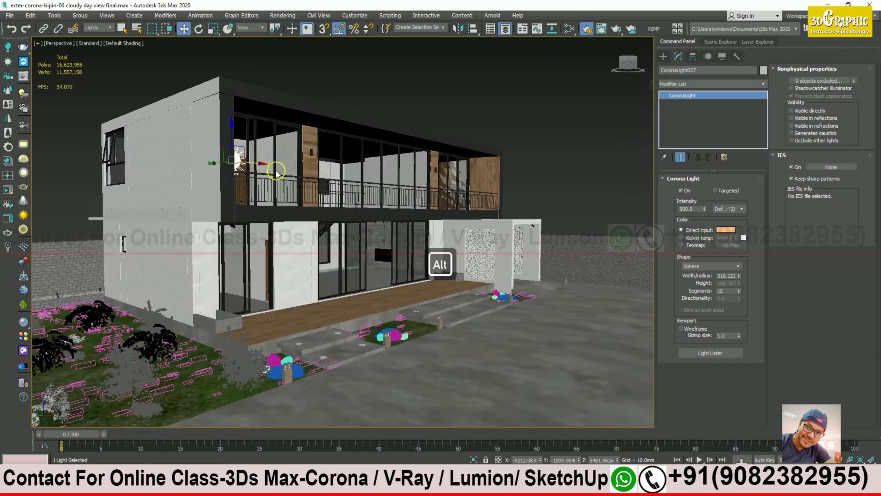
# Step: Start an interactive render in the Corona frame buffer and show the Post tone-mapping settings
pyautogui.click(239, 467)
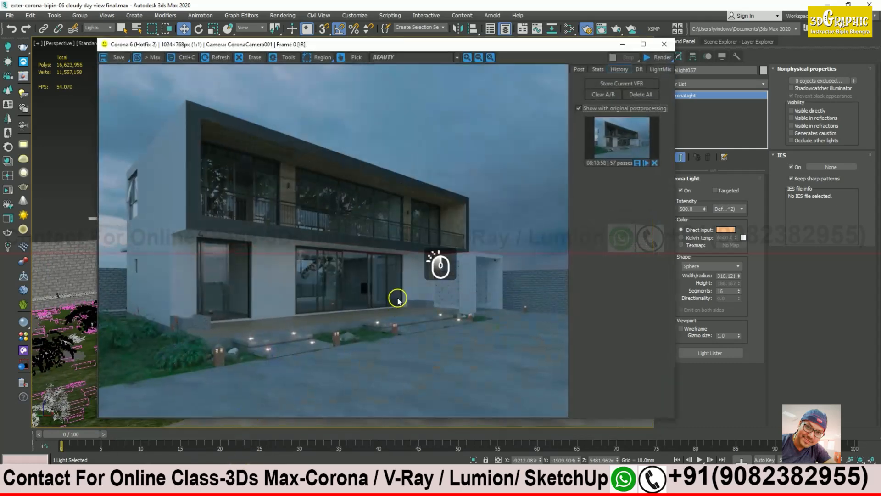
pyautogui.click(670, 57)
pyautogui.click(659, 69)
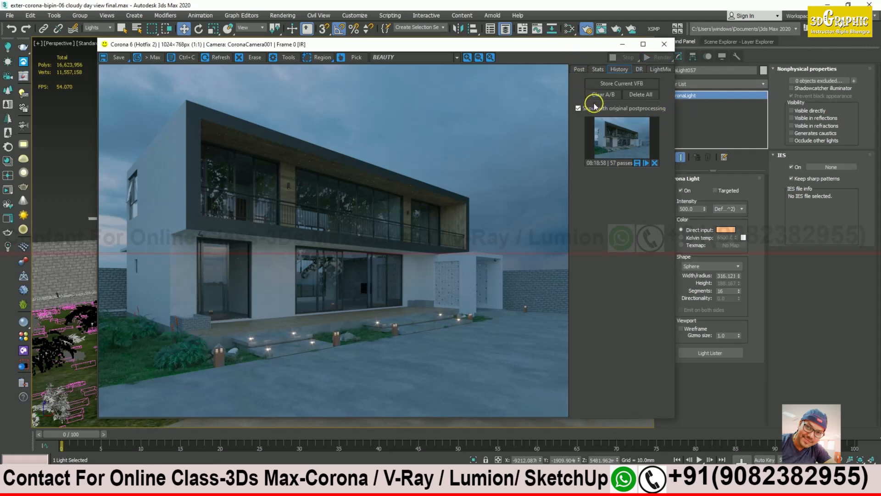
pyautogui.click(580, 70)
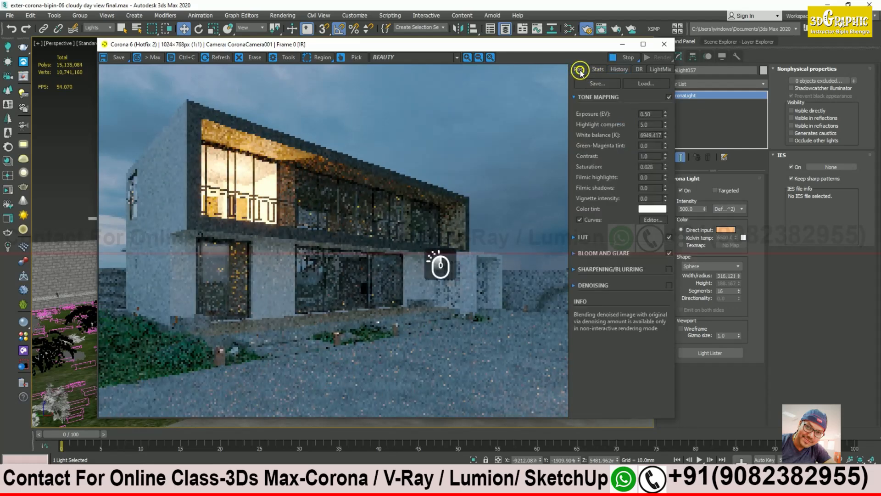
pyautogui.moveTo(575, 48); pyautogui.dragTo(524, 39)
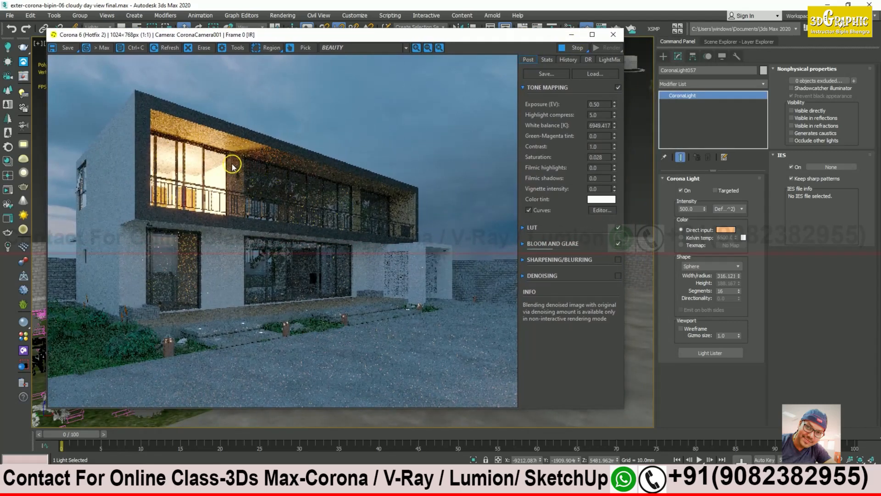
# Step: Try sphere light intensities of 2, 10 and 20 in the interactive render
pyautogui.doubleClick(691, 209)
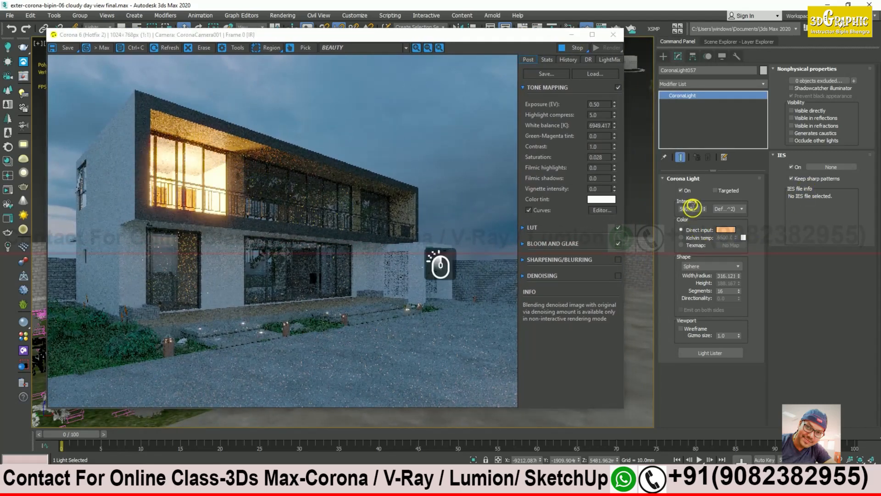
pyautogui.write('2')
pyautogui.press('Return')
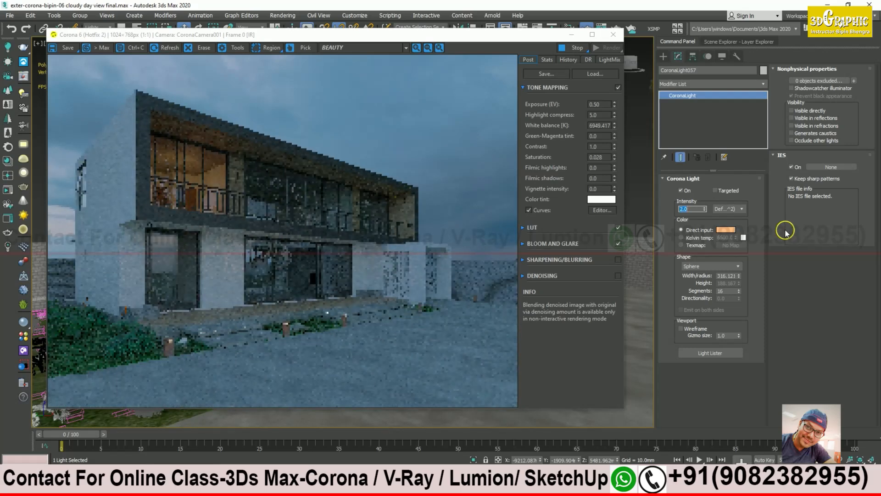
pyautogui.write('10')
pyautogui.press('Return')
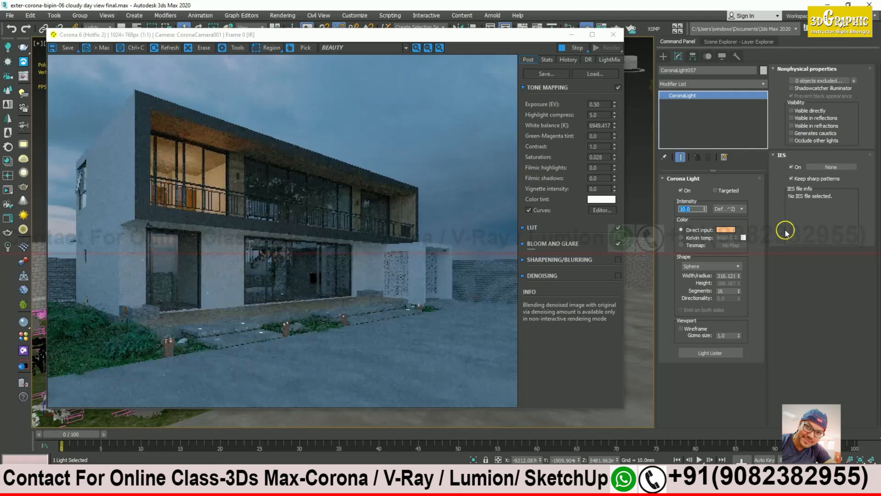
pyautogui.write('20')
pyautogui.press('Return')
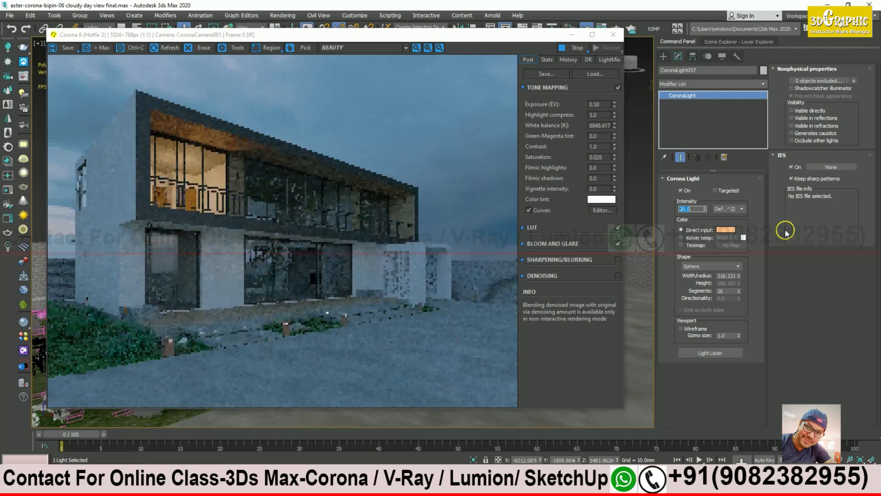
# Step: Try intensities 50 and 30, then settle on a final intensity of 20
pyautogui.write('50')
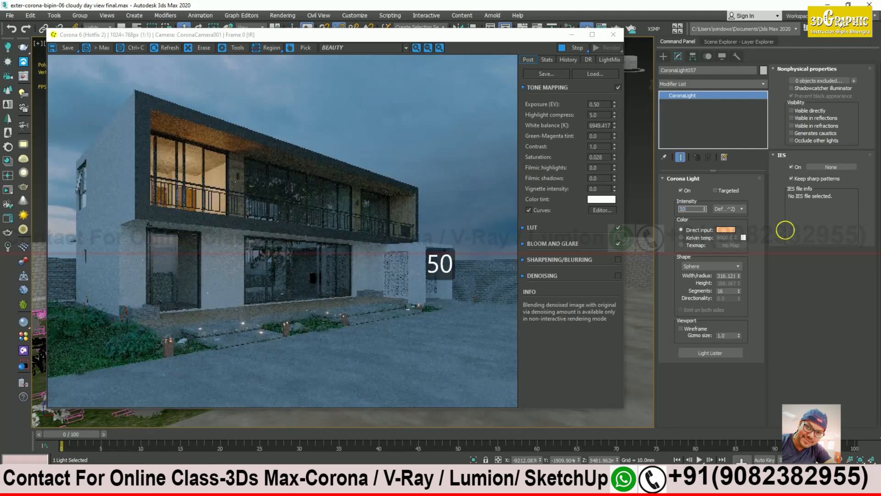
pyautogui.press('Return')
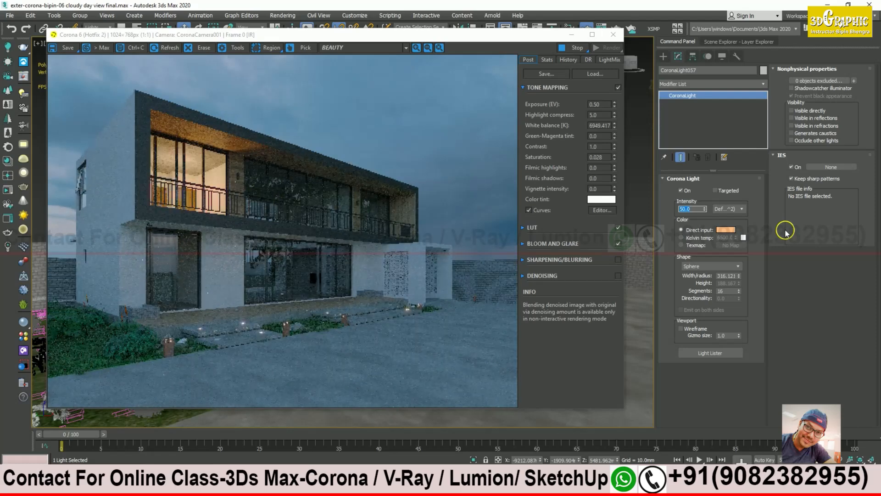
pyautogui.write('30')
pyautogui.press('Return')
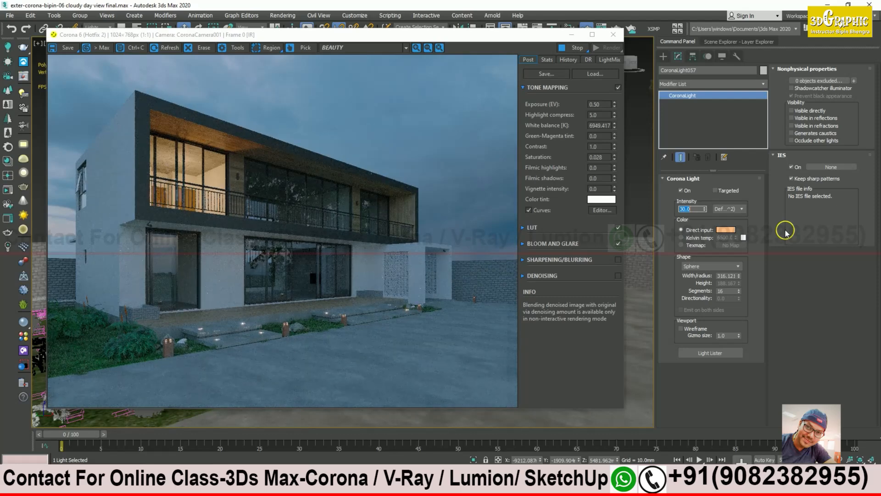
pyautogui.write('20')
pyautogui.press('Return')
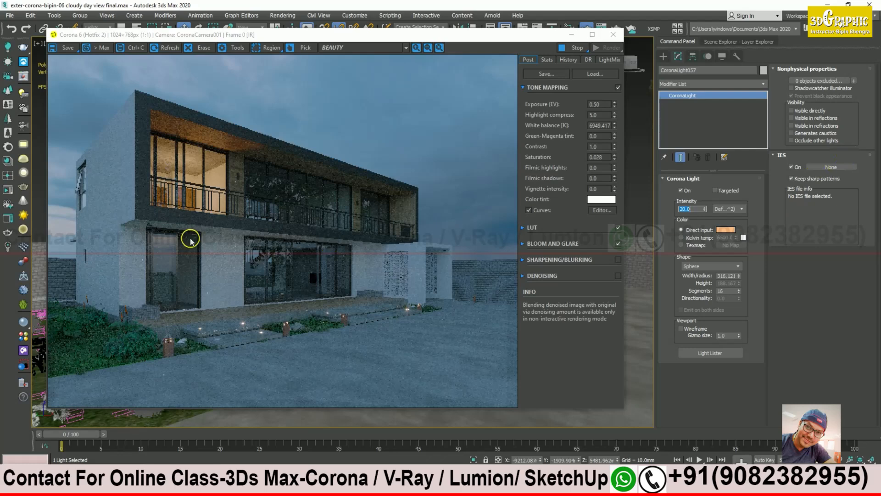
# Step: Check the LightMix and Post tabs, then stop the interactive render and minimize the Corona VFB
pyautogui.click(610, 59)
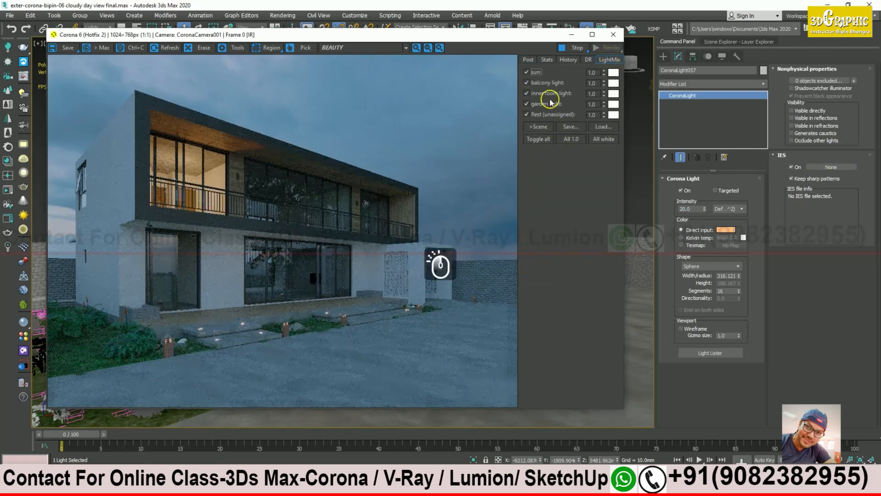
pyautogui.click(529, 60)
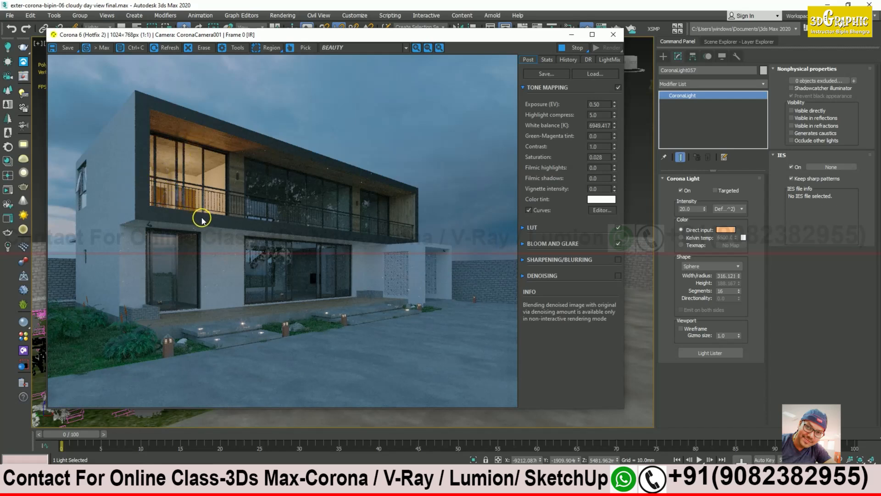
pyautogui.click(578, 48)
pyautogui.click(572, 34)
# Step: Orbit to a frontal view of the house, glance at LightMix again, then select the light's name field
pyautogui.moveTo(310, 180)
pyautogui.keyDown('alt'); pyautogui.mouseDown(button='middle')
pyautogui.moveTo(330, 192)
pyautogui.moveTo(318, 190)
pyautogui.mouseUp(button='middle'); pyautogui.keyUp('alt')
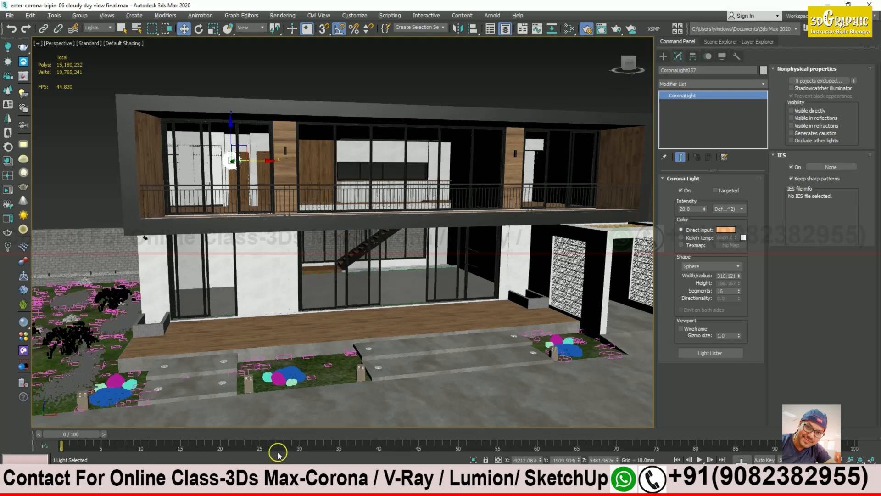
pyautogui.click(241, 482)
pyautogui.click(614, 60)
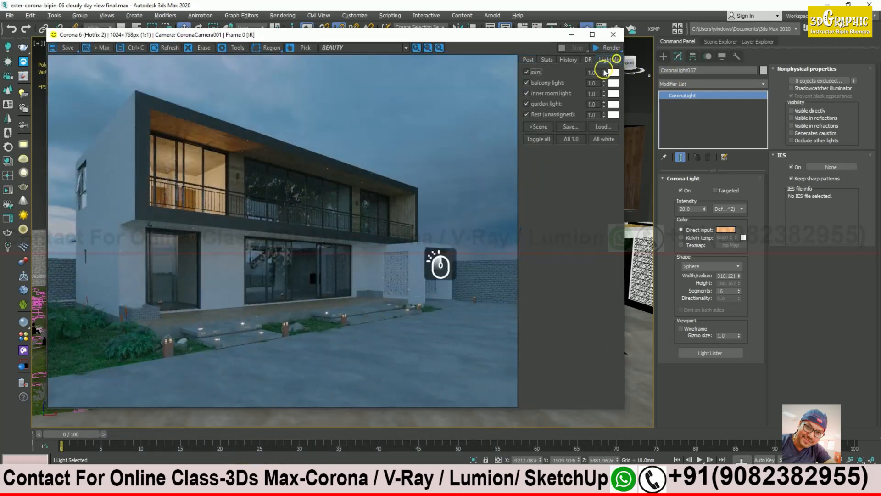
pyautogui.click(572, 34)
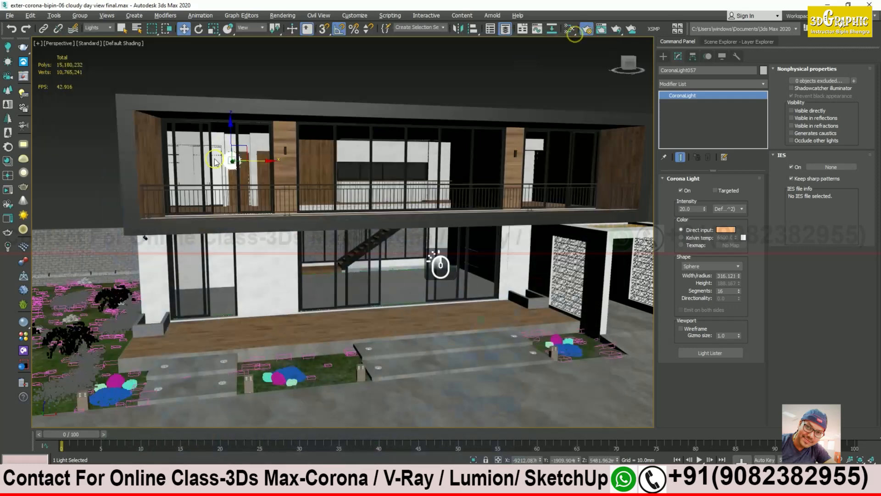
pyautogui.click(710, 71)
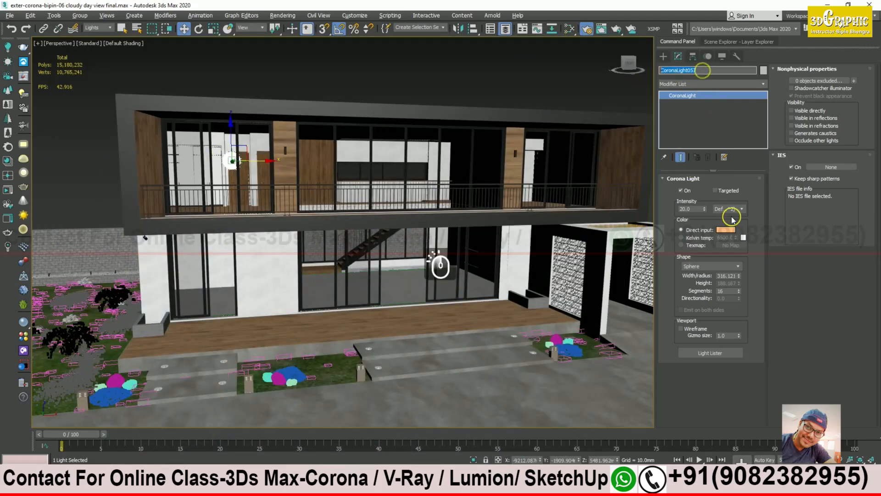
# Step: Rename the light 'inner light-1' and make one instanced copy to the right along X
pyautogui.write('inner ')
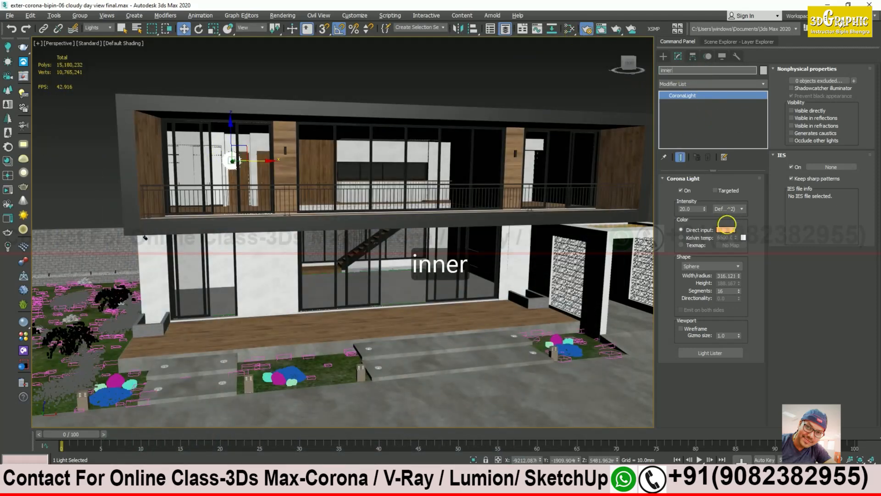
pyautogui.write('light-1')
pyautogui.press('Return')
pyautogui.keyDown('alt'); pyautogui.moveTo(315, 197); pyautogui.dragTo(273, 165, button='middle'); pyautogui.keyUp('alt')
pyautogui.keyDown('shift'); pyautogui.moveTo(273, 165); pyautogui.dragTo(399, 165); pyautogui.keyUp('shift')
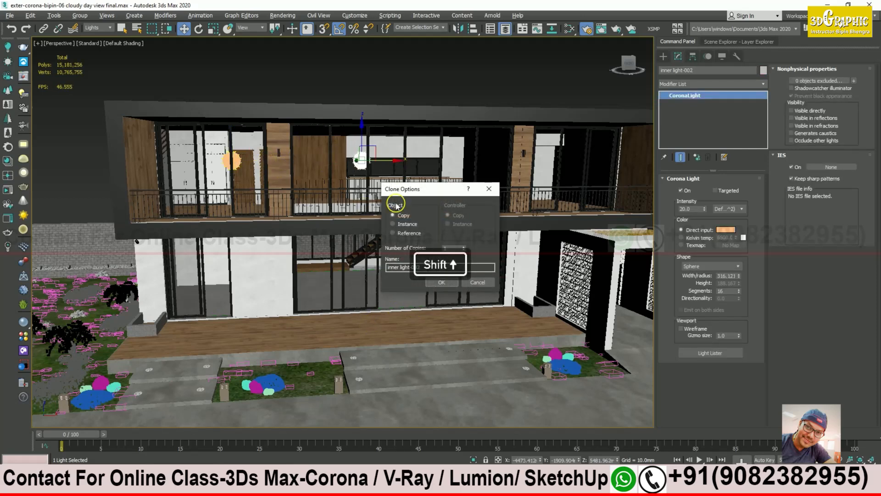
pyautogui.click(392, 223)
pyautogui.click(452, 284)
# Step: Add two more instanced copies further right along the upper-floor interior
pyautogui.moveTo(367, 183)
pyautogui.keyDown('alt'); pyautogui.mouseDown(button='middle')
pyautogui.moveTo(350, 207)
pyautogui.moveTo(344, 191)
pyautogui.moveTo(374, 167)
pyautogui.mouseUp(button='middle'); pyautogui.keyUp('alt')
pyautogui.scroll(2, 374, 167)
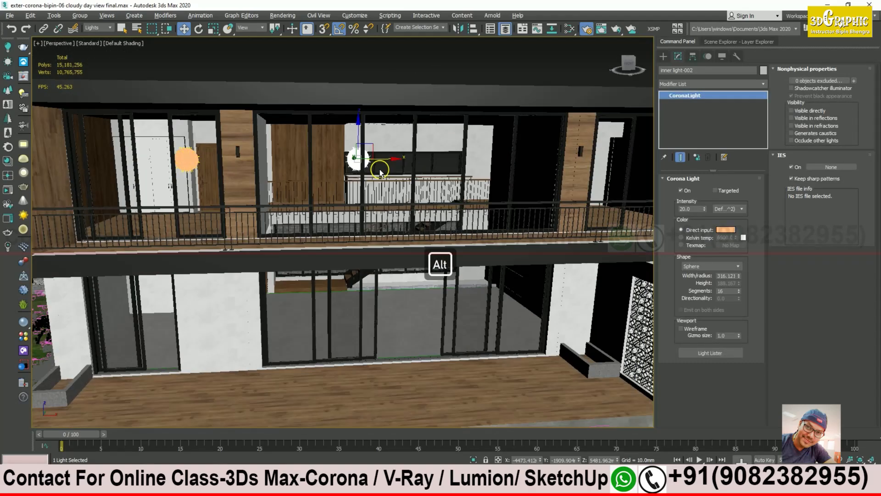
pyautogui.moveTo(388, 162)
pyautogui.mouseDown()
pyautogui.moveTo(355, 174)
pyautogui.moveTo(514, 156)
pyautogui.mouseUp()
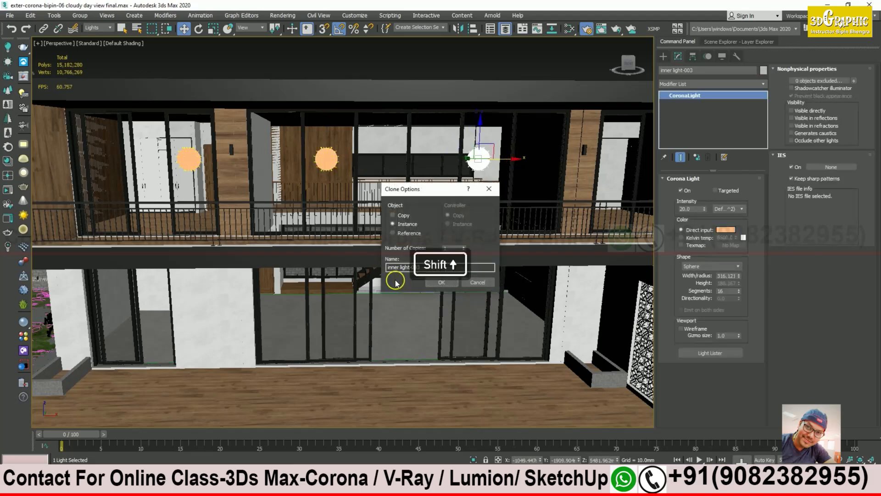
pyautogui.click(443, 282)
pyautogui.moveTo(331, 220)
pyautogui.keyDown('alt'); pyautogui.mouseDown(button='middle')
pyautogui.moveTo(304, 214)
pyautogui.moveTo(310, 221)
pyautogui.mouseUp(button='middle'); pyautogui.keyUp('alt')
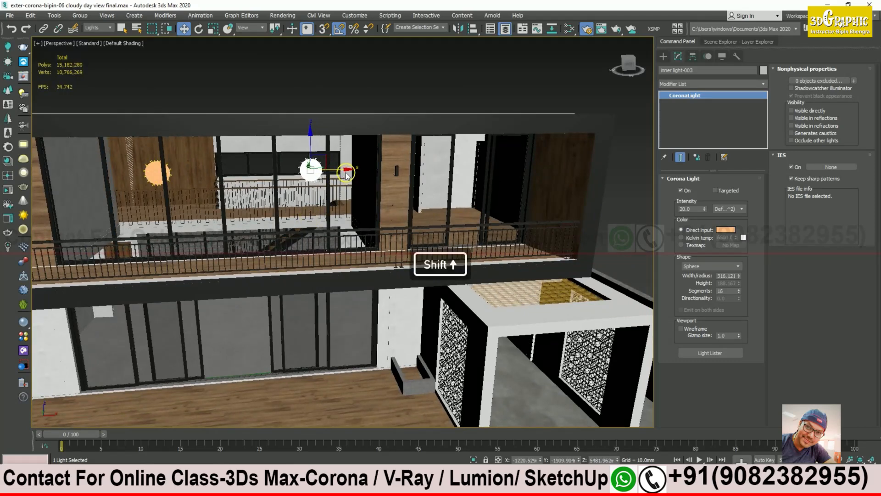
pyautogui.keyDown('shift'); pyautogui.moveTo(351, 172); pyautogui.dragTo(497, 164); pyautogui.keyUp('shift')
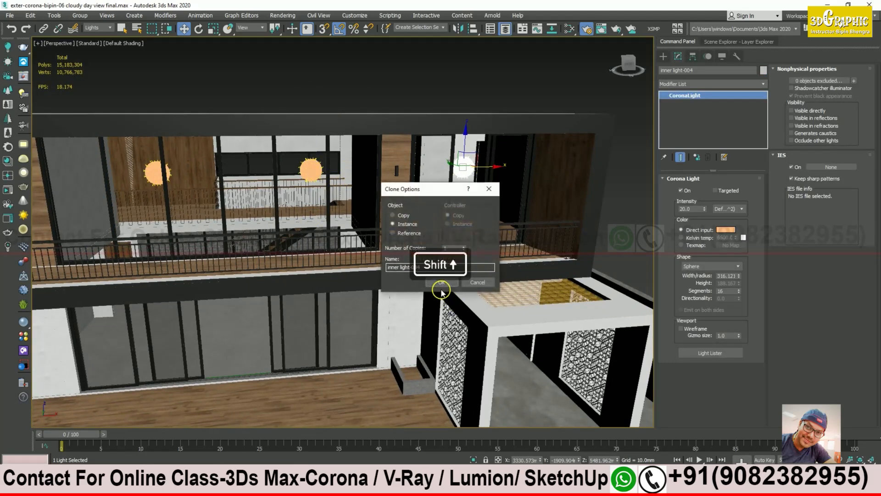
pyautogui.click(441, 283)
# Step: Instance-copy a light down on Z to the ground floor beside the wooden door
pyautogui.moveTo(441, 261)
pyautogui.keyDown('alt'); pyautogui.mouseDown(button='middle')
pyautogui.moveTo(404, 250)
pyautogui.moveTo(490, 225)
pyautogui.mouseUp(button='middle'); pyautogui.keyUp('alt')
pyautogui.keyDown('alt'); pyautogui.moveTo(375, 196); pyautogui.dragTo(438, 216, button='middle'); pyautogui.keyUp('alt')
pyautogui.keyDown('shift'); pyautogui.moveTo(452, 144); pyautogui.dragTo(455, 240); pyautogui.keyUp('shift')
pyautogui.click(440, 282)
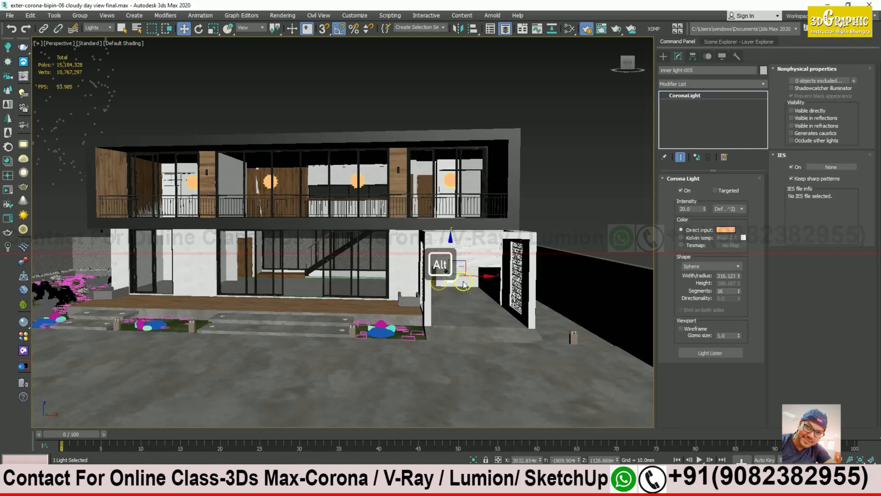
pyautogui.scroll(10, 440, 260)
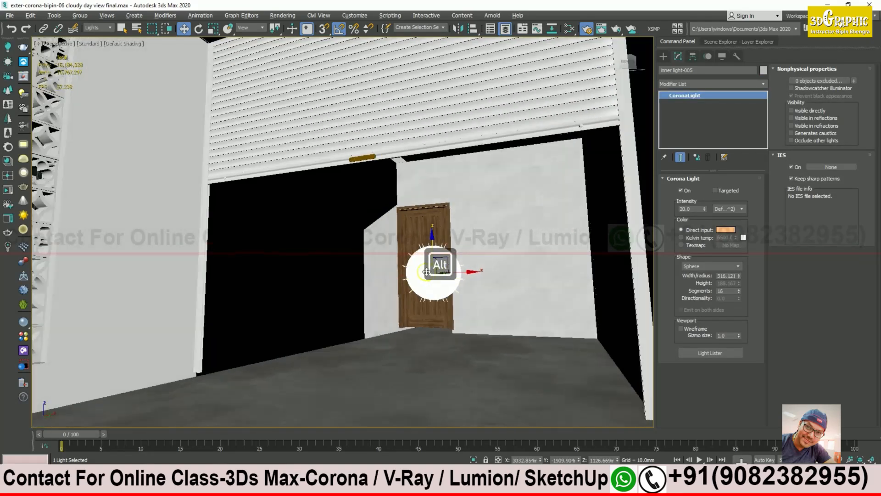
pyautogui.keyDown('alt'); pyautogui.moveTo(426, 271); pyautogui.dragTo(426, 252, button='middle'); pyautogui.keyUp('alt')
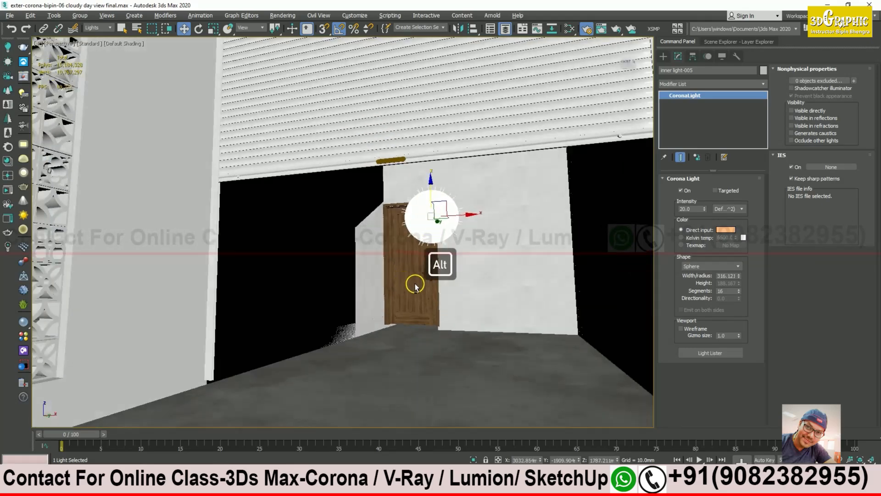
pyautogui.scroll(-15, 418, 294)
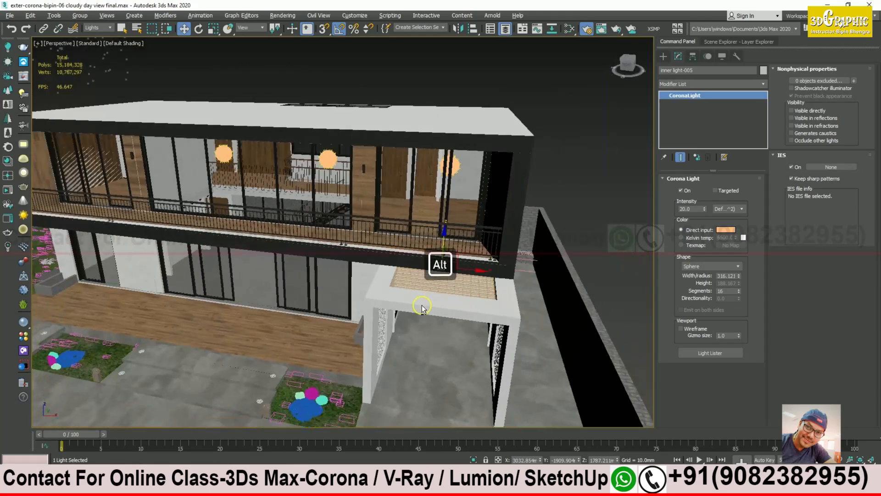
# Step: Select the upper-floor lights including inner light-002, then the ground-floor inner light-005
pyautogui.keyDown('alt'); pyautogui.moveTo(422, 308); pyautogui.dragTo(380, 239, button='middle'); pyautogui.keyUp('alt')
pyautogui.scroll(3, 381, 220)
pyautogui.keyDown('alt'); pyautogui.moveTo(383, 193); pyautogui.dragTo(263, 149, button='middle'); pyautogui.keyUp('alt')
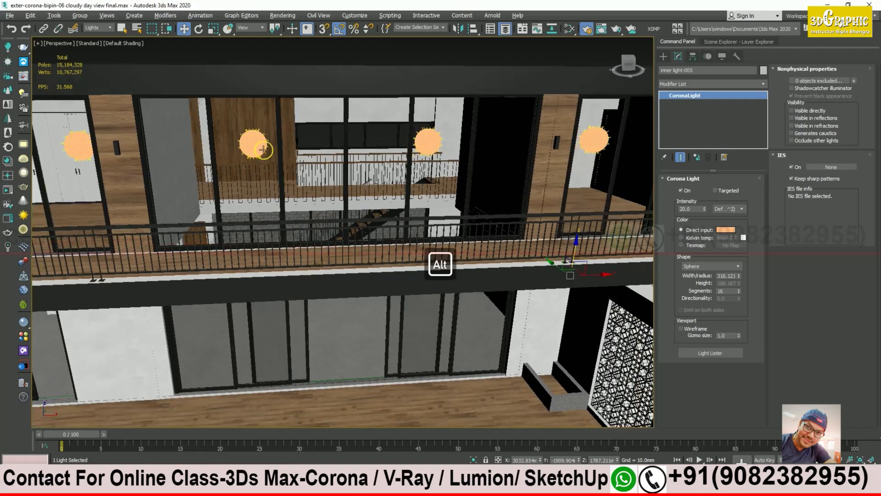
pyautogui.click(255, 146)
pyautogui.keyDown('ctrl'); pyautogui.click(431, 142); pyautogui.keyUp('ctrl')
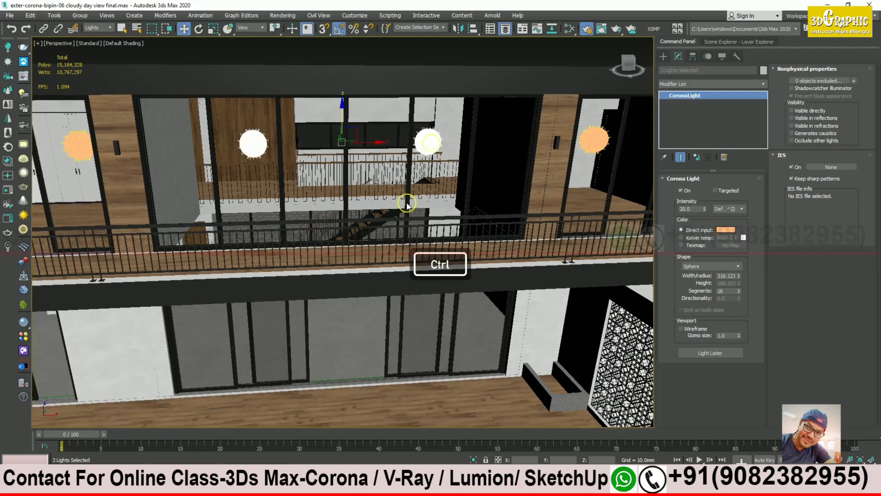
pyautogui.keyDown('alt'); pyautogui.moveTo(342, 179); pyautogui.dragTo(518, 272, button='middle'); pyautogui.keyUp('alt')
pyautogui.scroll(-4, 340, 232)
pyautogui.click(450, 252)
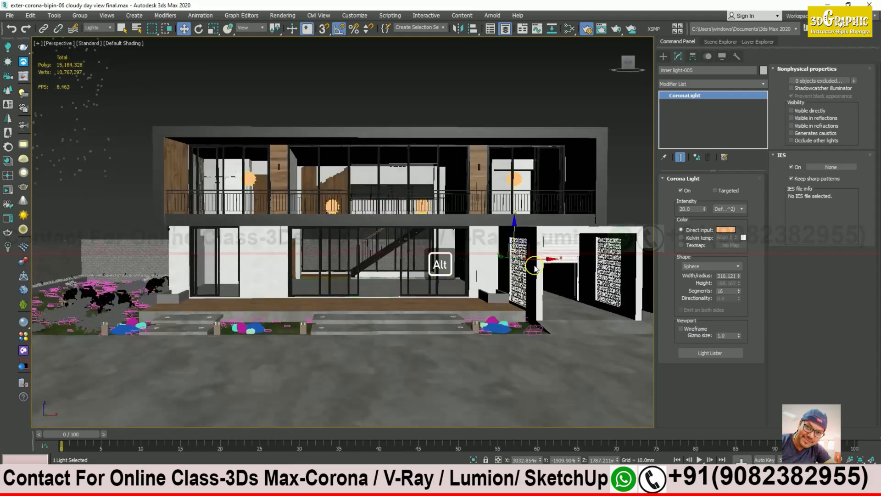
# Step: Instance-copy the ground-floor light left into the left room and nudge it slightly right
pyautogui.keyDown('shift'); pyautogui.moveTo(356, 278); pyautogui.dragTo(258, 277); pyautogui.keyUp('shift')
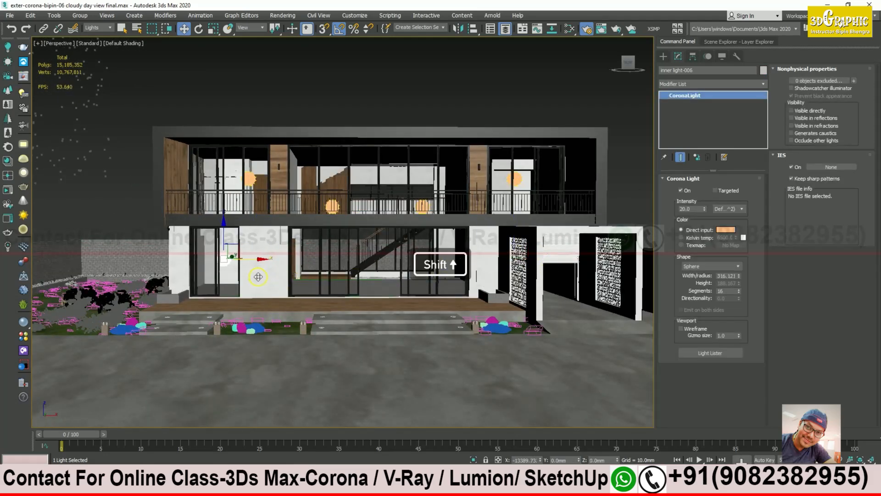
pyautogui.click(442, 283)
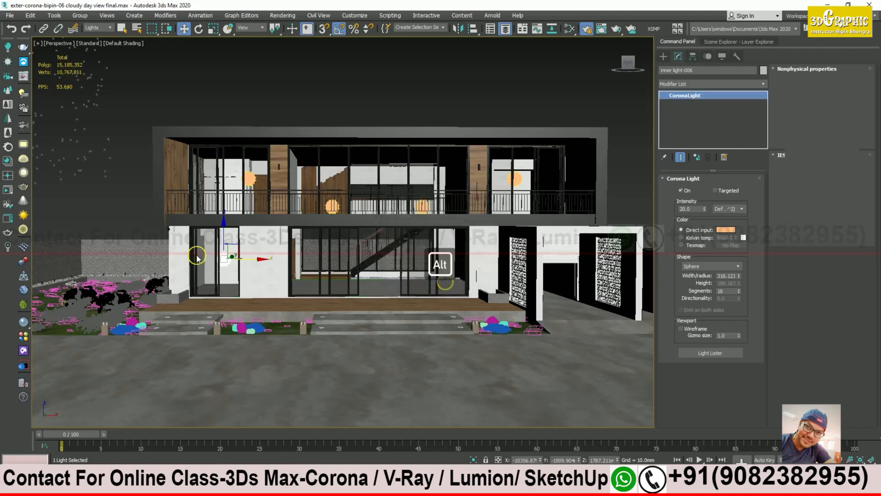
pyautogui.moveTo(239, 259)
pyautogui.keyDown('alt'); pyautogui.mouseDown(button='middle')
pyautogui.moveTo(247, 261)
pyautogui.moveTo(225, 271)
pyautogui.mouseUp(button='middle'); pyautogui.keyUp('alt')
pyautogui.scroll(5, 247, 261)
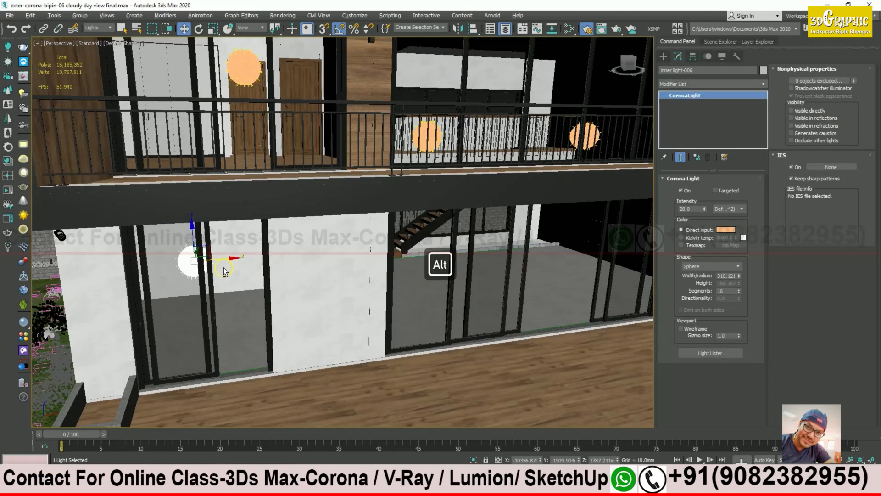
pyautogui.moveTo(231, 259); pyautogui.dragTo(243, 258)
# Step: Orbit through the ground-floor interior and back out to a frontal view to check placement
pyautogui.keyDown('alt'); pyautogui.moveTo(240, 258); pyautogui.dragTo(253, 278, button='middle'); pyautogui.keyUp('alt')
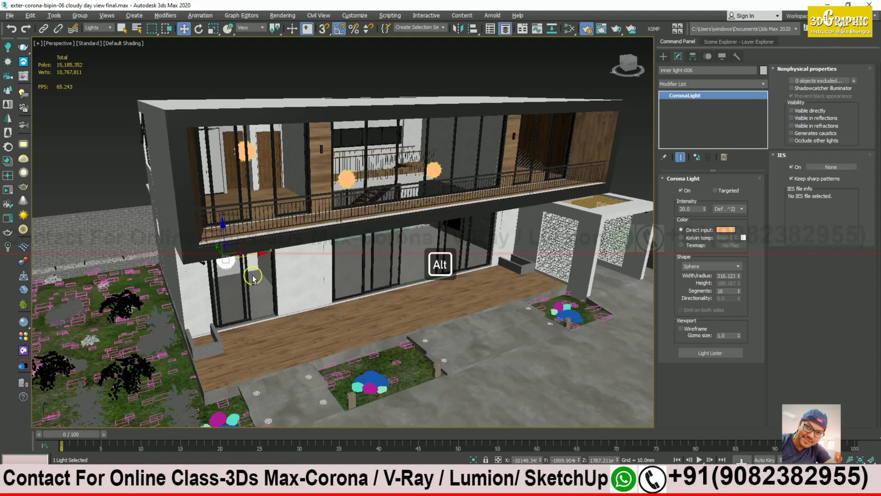
pyautogui.scroll(3, 310, 279)
pyautogui.keyDown('alt'); pyautogui.moveTo(253, 278); pyautogui.dragTo(305, 269, button='middle'); pyautogui.keyUp('alt')
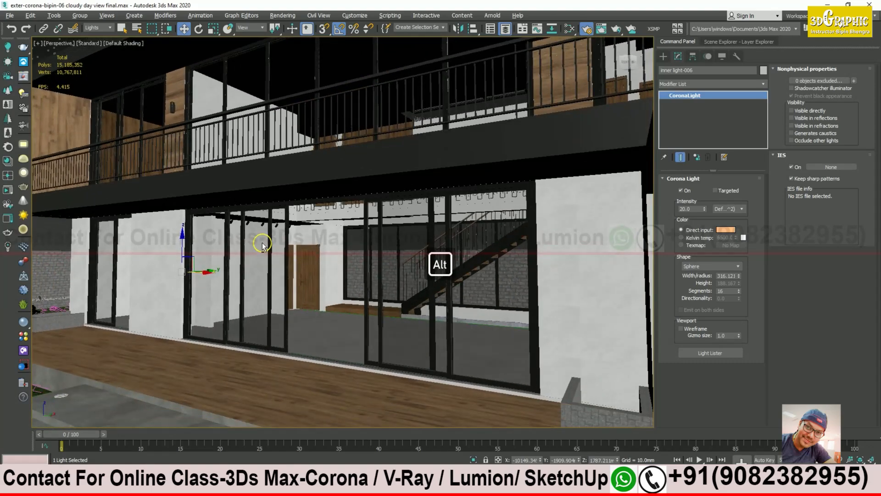
pyautogui.scroll(3, 256, 238)
pyautogui.scroll(2, 256, 238)
pyautogui.keyDown('alt'); pyautogui.moveTo(252, 217); pyautogui.dragTo(487, 242, button='middle'); pyautogui.keyUp('alt')
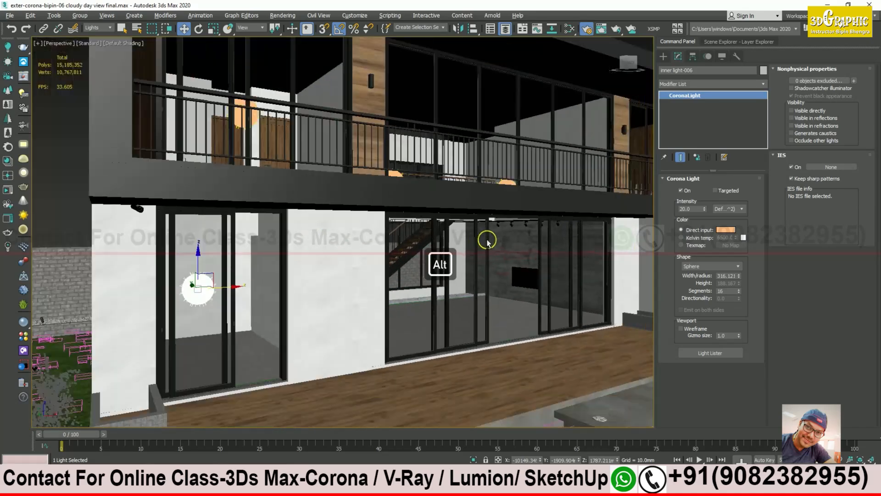
pyautogui.scroll(-6, 348, 201)
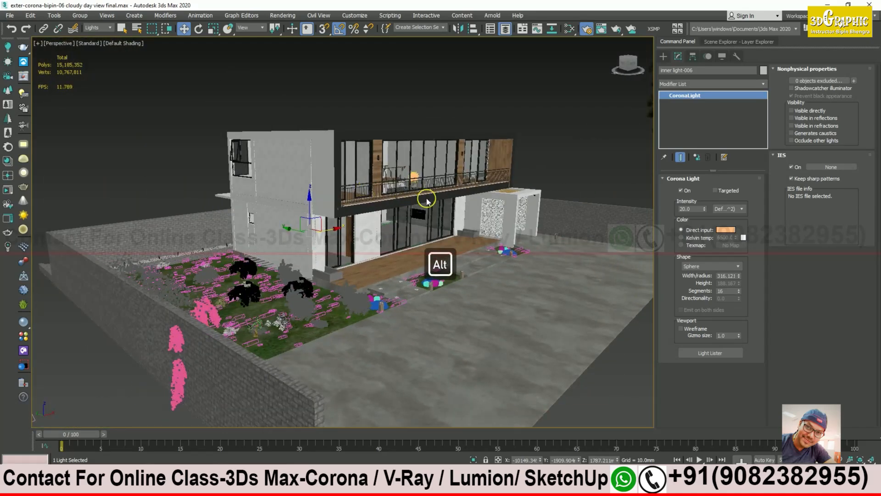
pyautogui.keyDown('alt'); pyautogui.moveTo(427, 201); pyautogui.dragTo(238, 285, button='middle'); pyautogui.keyUp('alt')
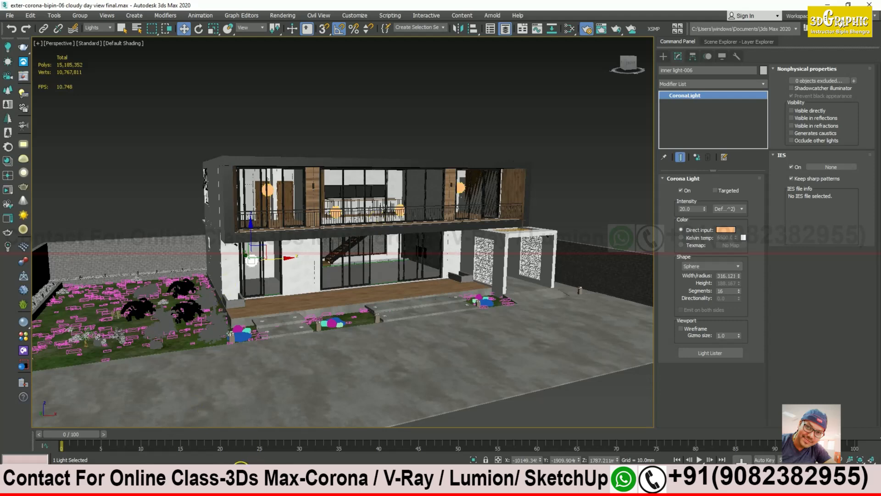
# Step: In the restored Corona VFB, store the current render to History, return to Post, and Start IR
pyautogui.click(241, 483)
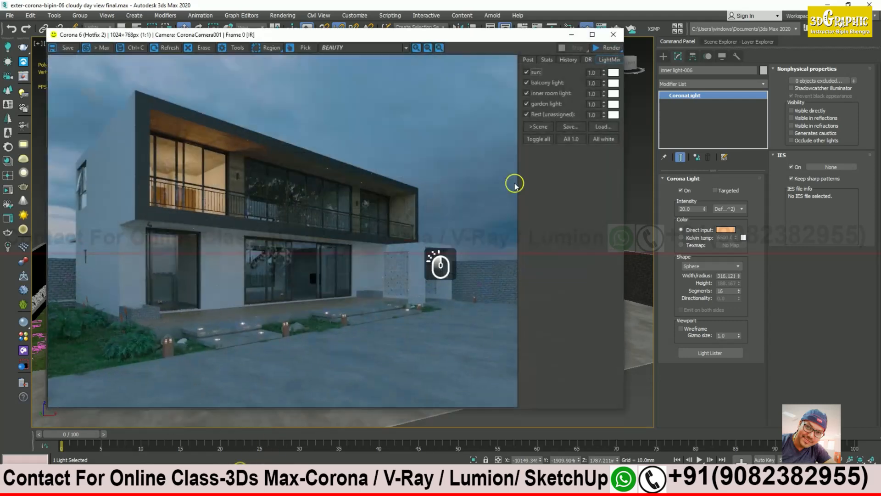
pyautogui.click(569, 60)
pyautogui.click(577, 74)
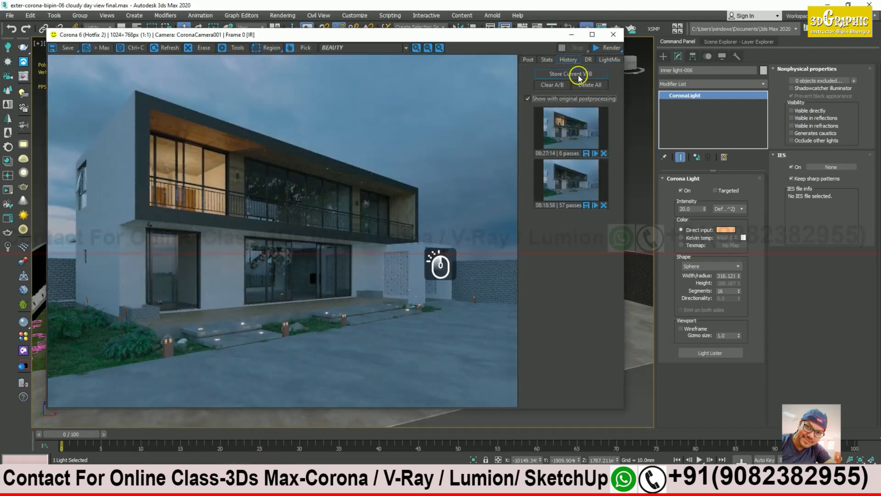
pyautogui.click(528, 59)
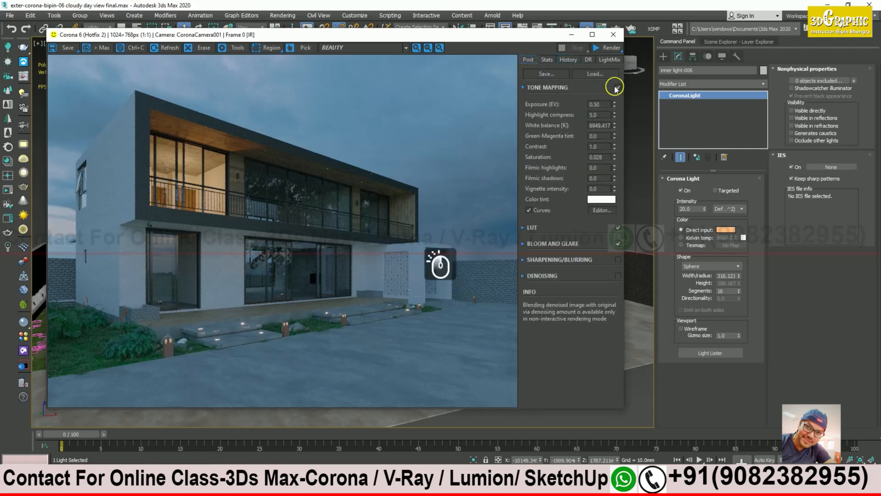
pyautogui.click(613, 48)
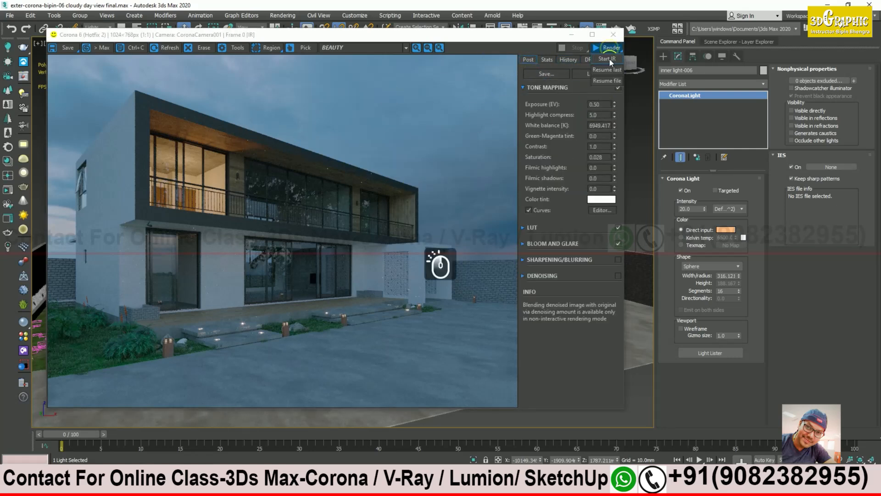
pyautogui.click(608, 60)
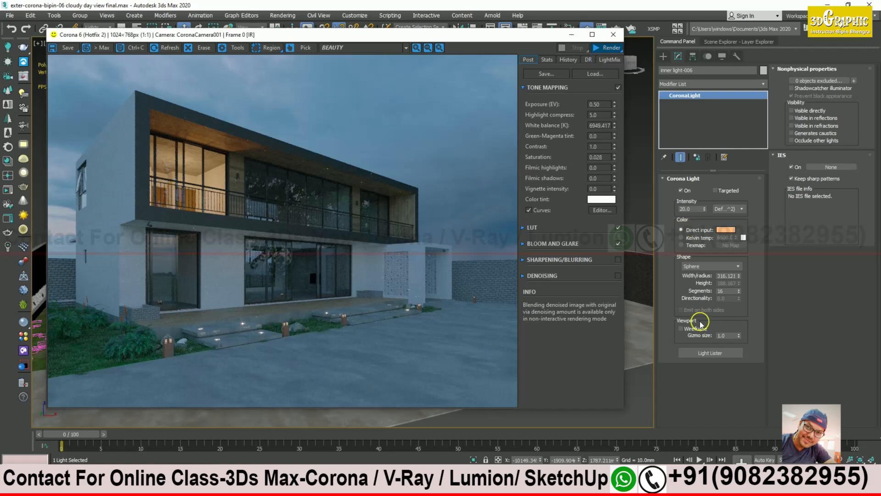
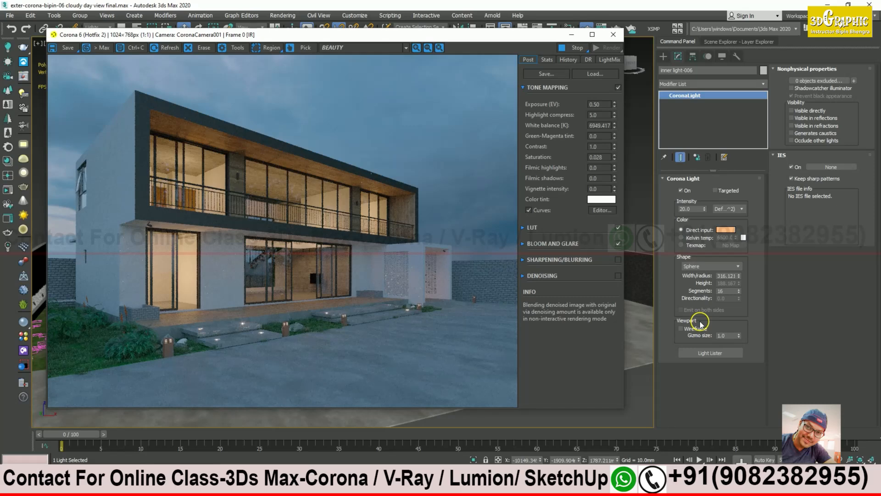
# Step: Zoom into the night render and pan up to the upper balcony
pyautogui.scroll(1, 433, 316)
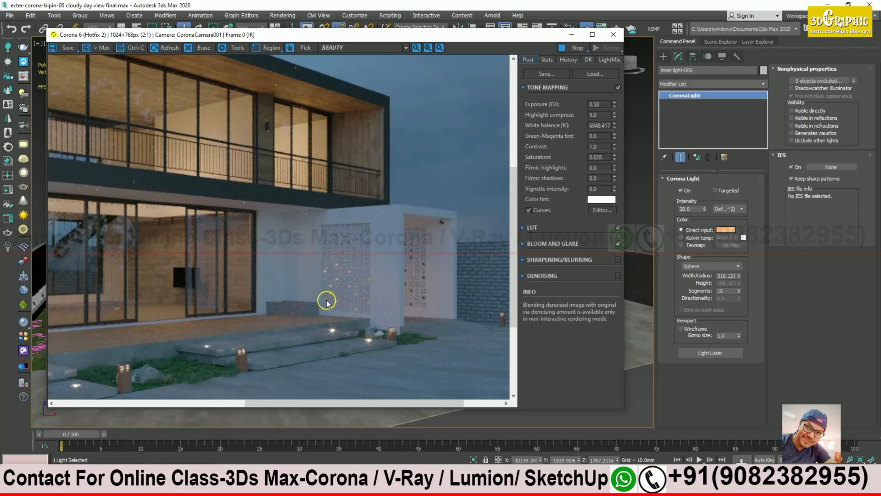
pyautogui.moveTo(325, 300); pyautogui.dragTo(346, 296, button='middle')
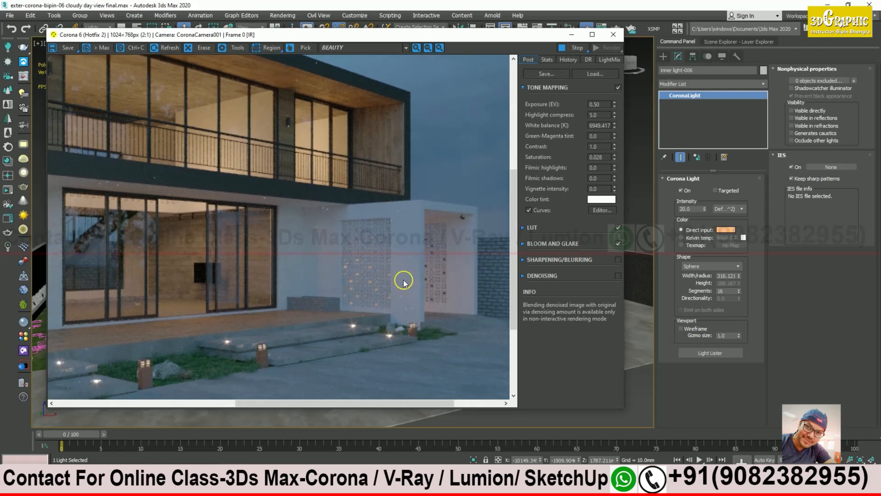
pyautogui.moveTo(454, 256); pyautogui.dragTo(400, 292, button='middle')
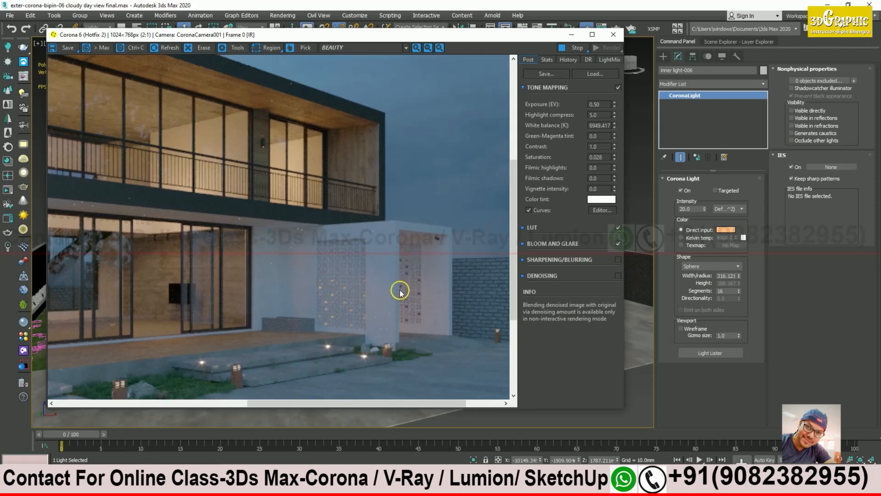
pyautogui.moveTo(263, 261); pyautogui.dragTo(297, 231, button='middle')
pyautogui.scroll(1, 308, 256)
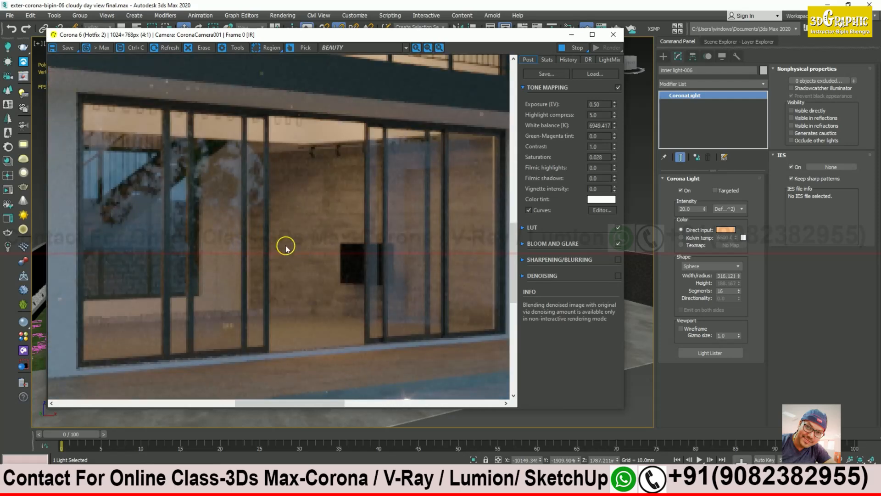
pyautogui.scroll(-1, 274, 247)
pyautogui.moveTo(318, 165); pyautogui.dragTo(338, 213, button='middle')
pyautogui.moveTo(189, 186); pyautogui.dragTo(277, 188, button='middle')
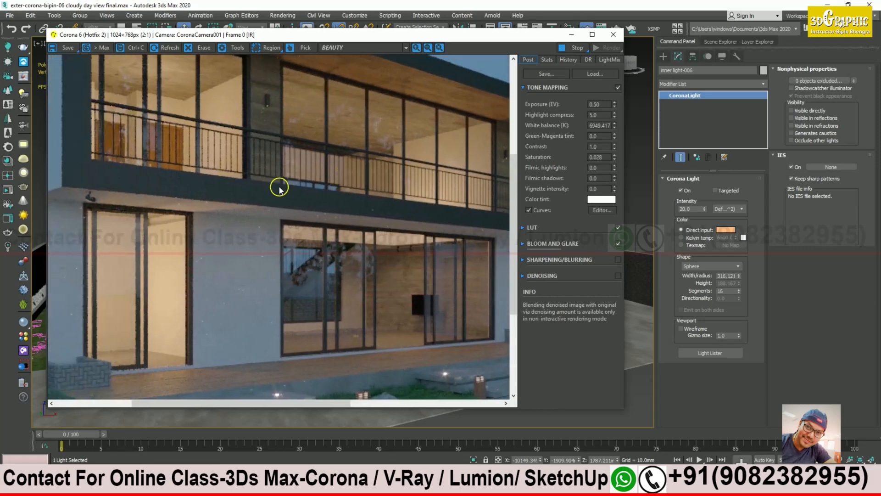
pyautogui.scroll(-1, 260, 191)
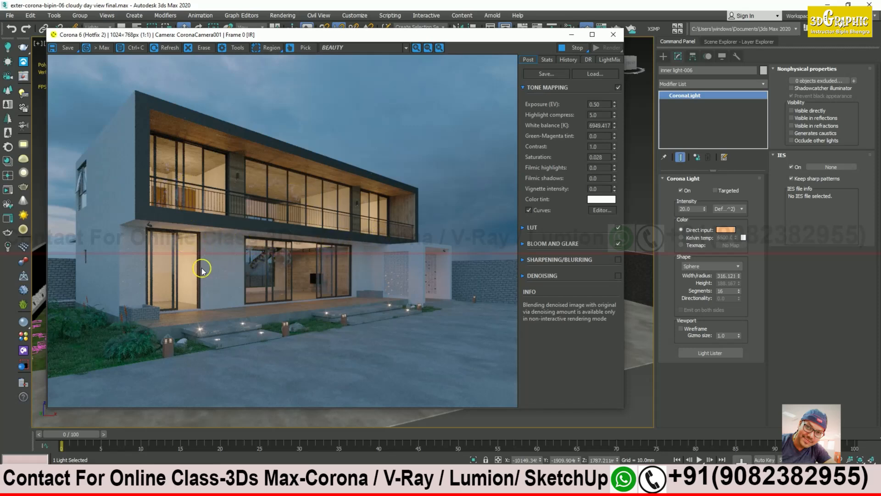
# Step: Zoom in again and pan across the render to inspect the lit interiors
pyautogui.scroll(1, 435, 300)
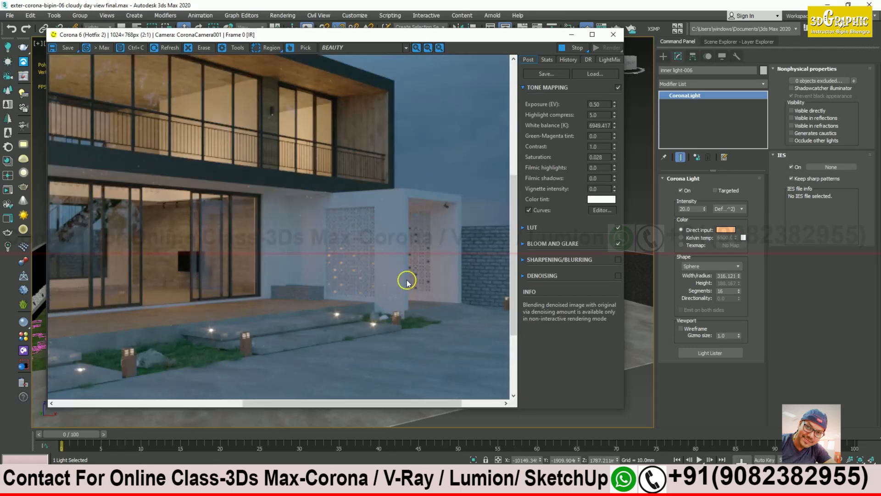
pyautogui.moveTo(395, 282); pyautogui.dragTo(266, 268)
pyautogui.moveTo(205, 281); pyautogui.dragTo(268, 286)
pyautogui.moveTo(225, 222); pyautogui.dragTo(249, 280)
pyautogui.moveTo(249, 191); pyautogui.dragTo(268, 234)
pyautogui.moveTo(271, 151); pyautogui.dragTo(347, 219)
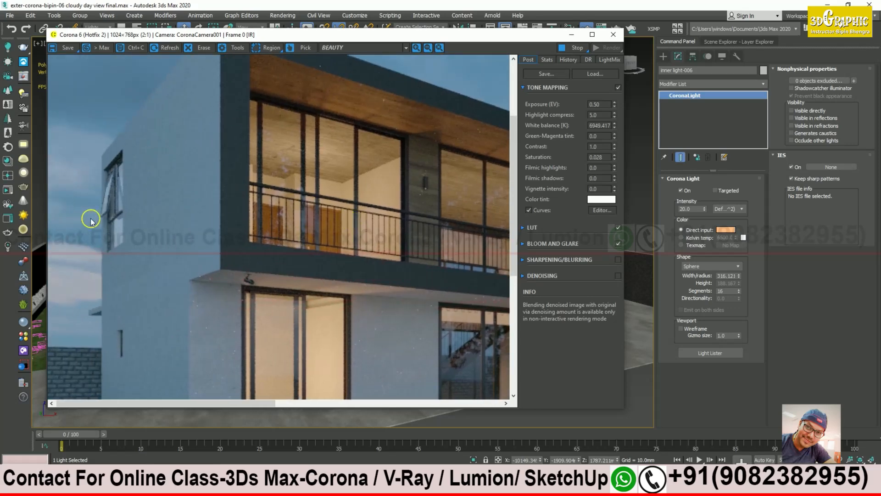
pyautogui.moveTo(117, 243); pyautogui.dragTo(129, 179)
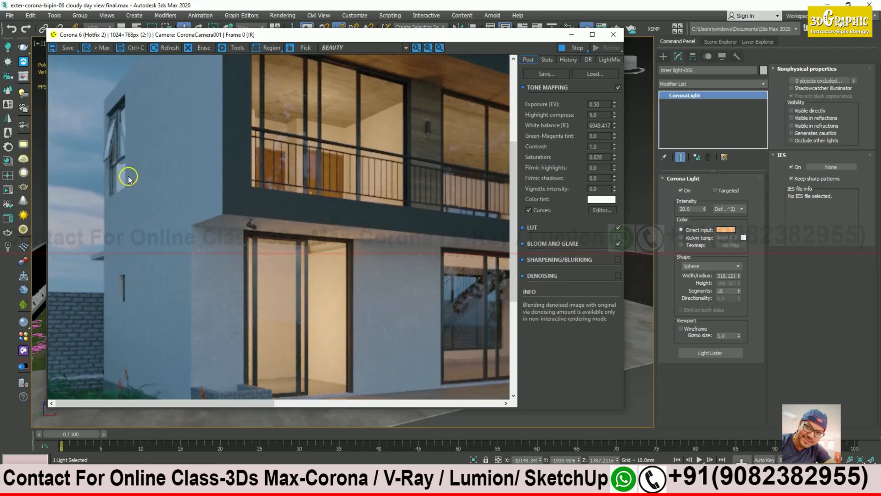
# Step: Zoom back out, stop the render, and bring up the night reference photo
pyautogui.scroll(-1, 390, 171)
pyautogui.click(579, 50)
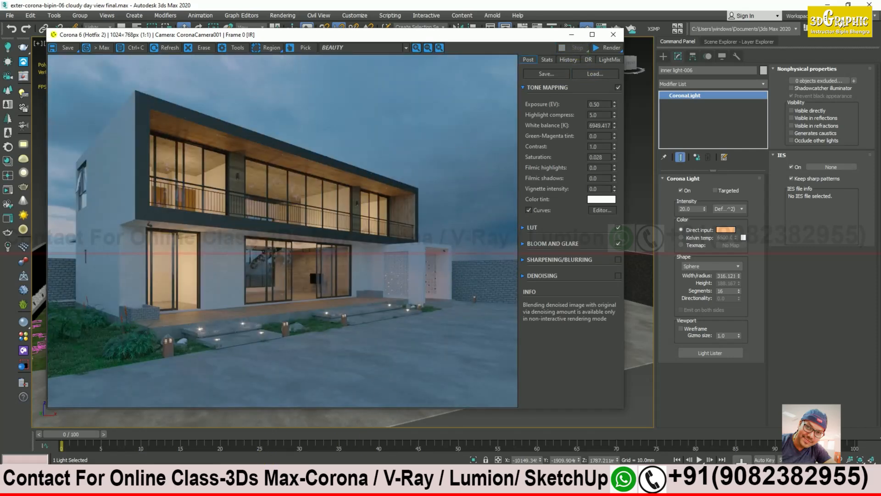
pyautogui.click(260, 485)
# Step: Open night final_Low-1.jpg in Photos, zoom in to study it, then close it
pyautogui.click(310, 459)
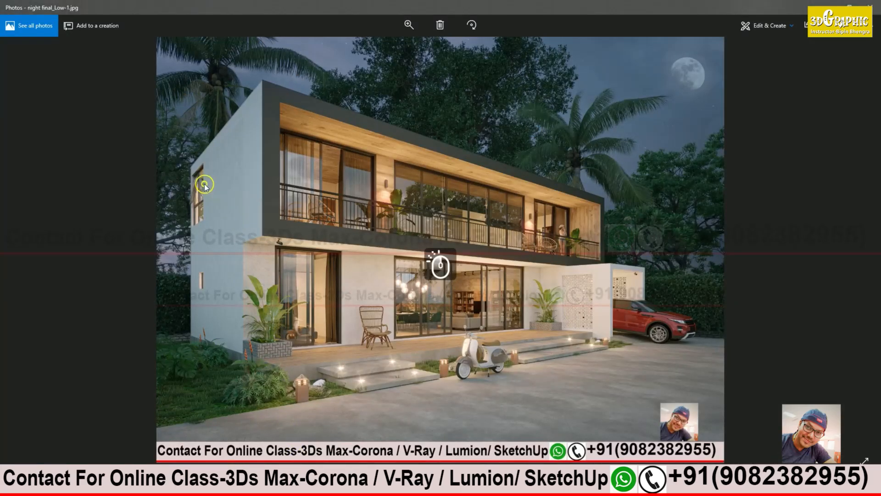
pyautogui.scroll(4, 205, 185)
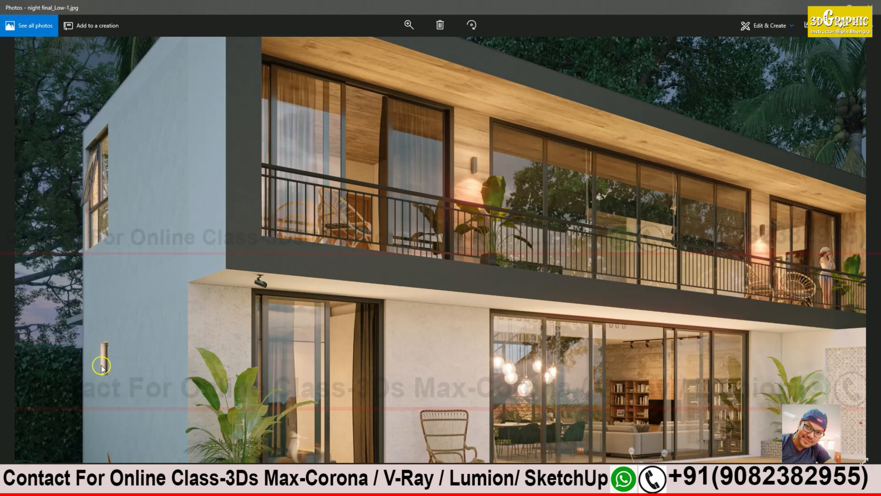
pyautogui.click(829, 6)
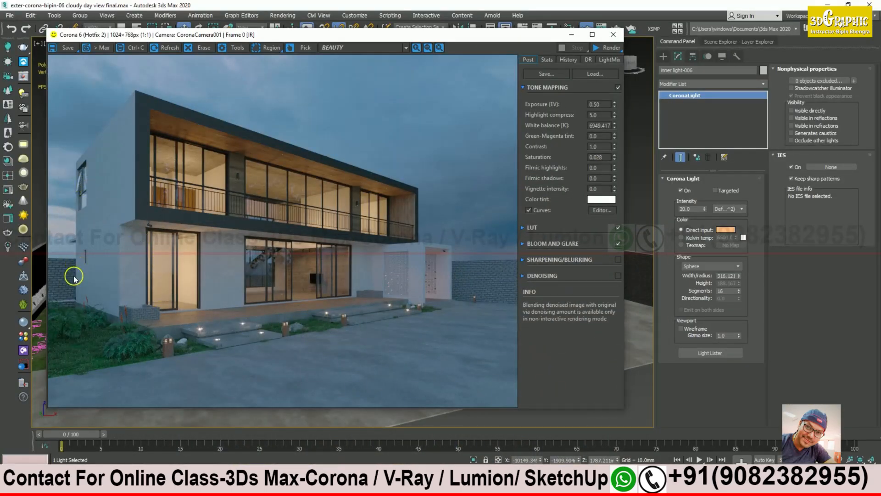
# Step: Zoom and pan the render to check the upper-floor windows and balcony wall lamp
pyautogui.scroll(1, 242, 178)
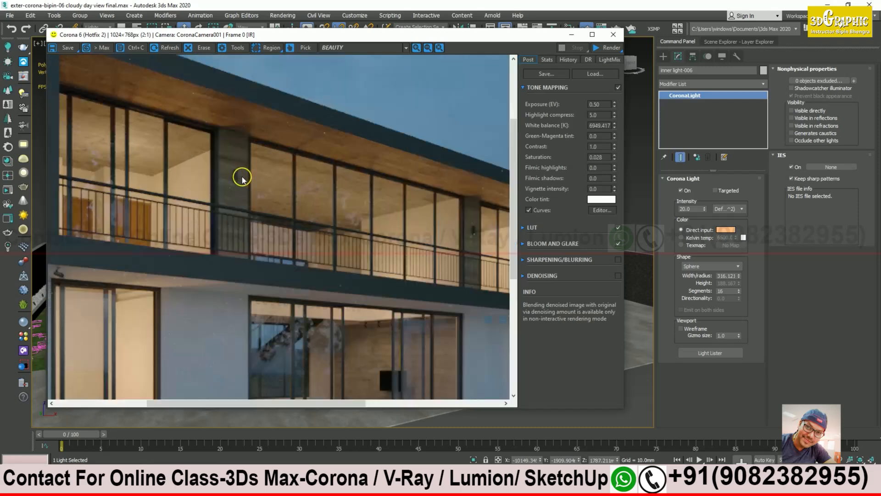
pyautogui.moveTo(241, 192); pyautogui.dragTo(281, 184, button='middle')
pyautogui.moveTo(222, 221); pyautogui.dragTo(266, 148, button='middle')
pyautogui.moveTo(359, 306); pyautogui.dragTo(206, 276, button='middle')
pyautogui.moveTo(317, 290); pyautogui.dragTo(293, 279, button='middle')
pyautogui.scroll(1, 204, 180)
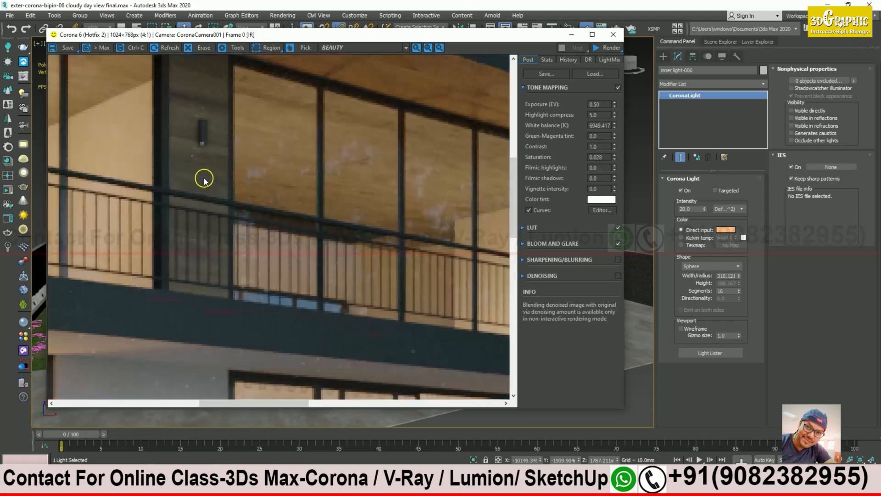
pyautogui.scroll(-2, 206, 163)
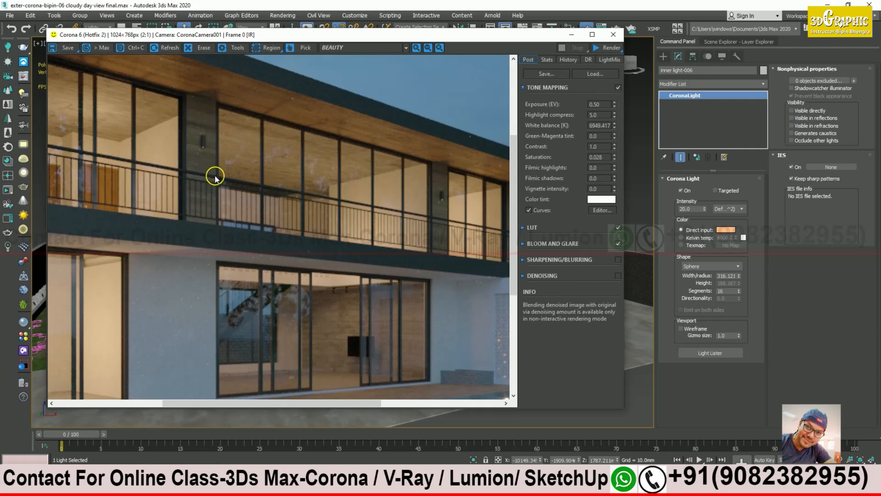
pyautogui.scroll(1, 388, 194)
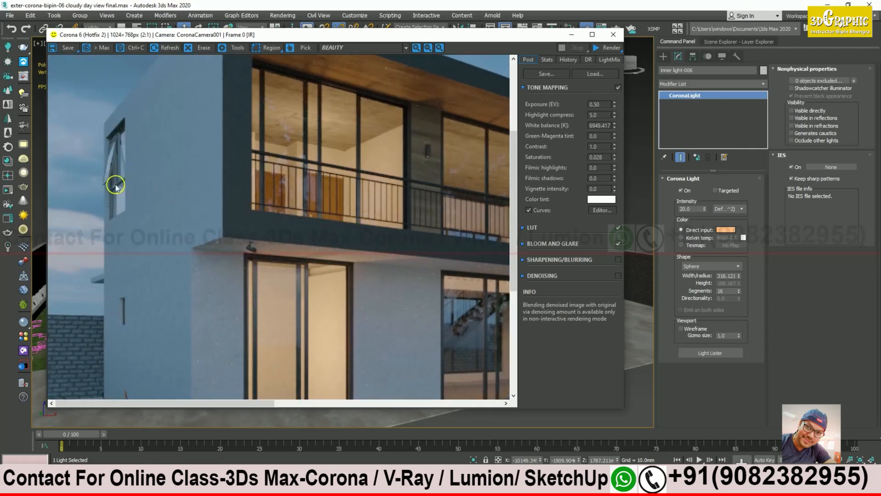
pyautogui.scroll(-1, 116, 186)
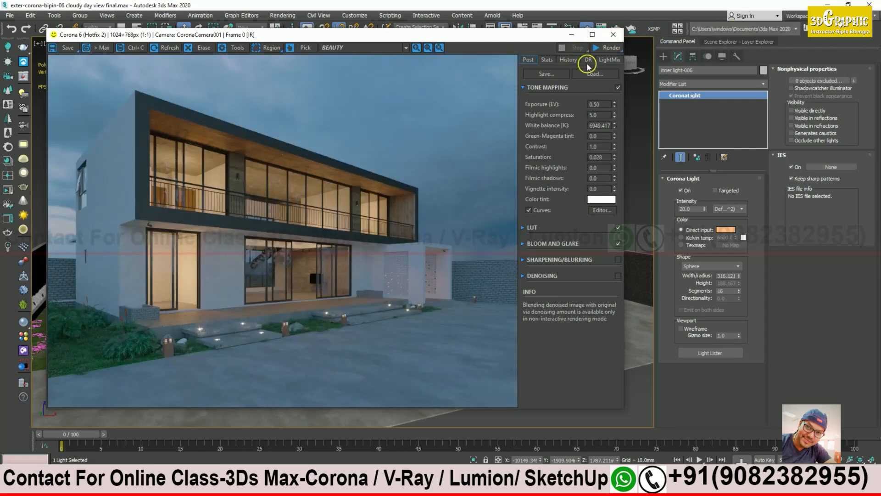
# Step: Store the render in History, A/B compare it with the earlier render, then minimize the VFB
pyautogui.click(565, 60)
pyautogui.click(582, 74)
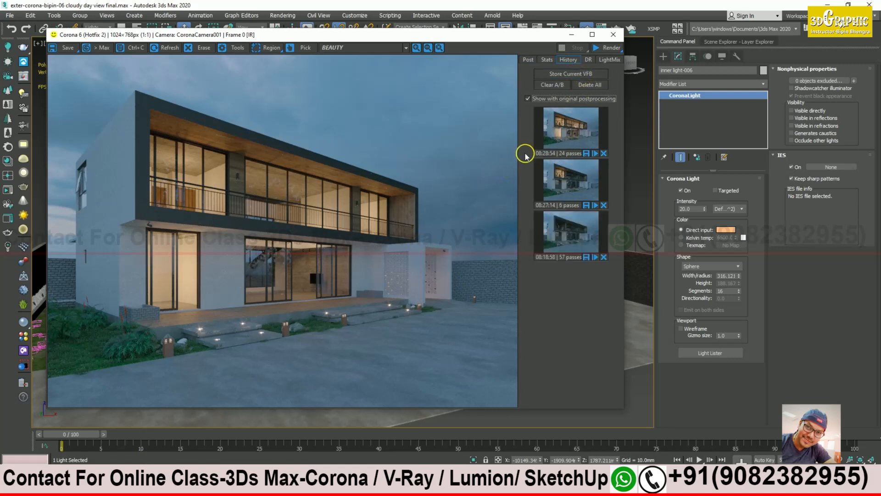
pyautogui.click(577, 133)
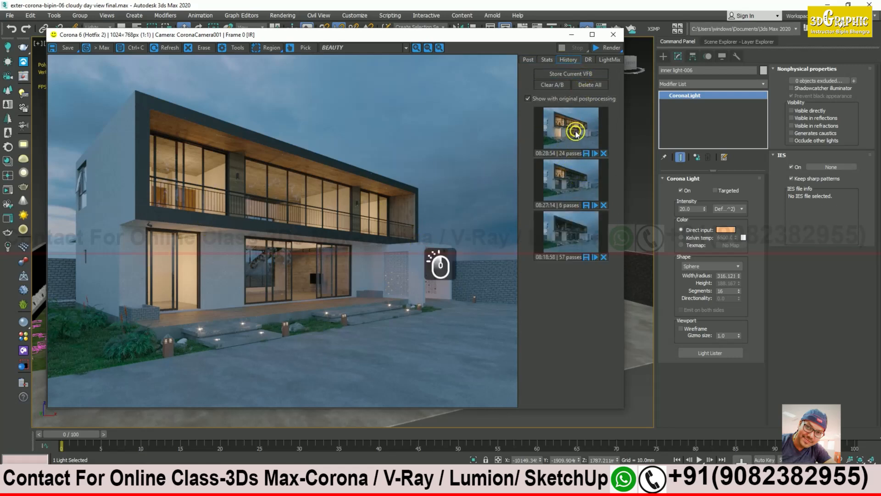
pyautogui.rightClick(572, 177)
pyautogui.moveTo(282, 203); pyautogui.dragTo(475, 216)
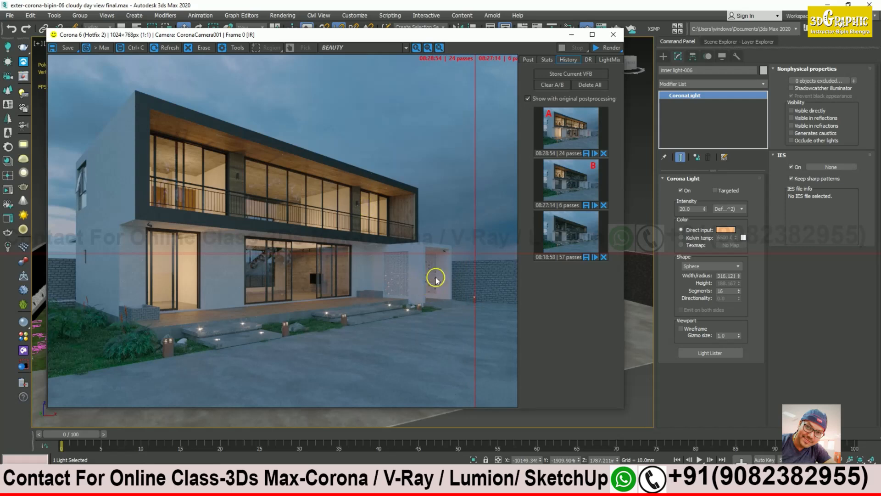
pyautogui.moveTo(479, 245); pyautogui.dragTo(405, 256)
pyautogui.click(433, 290)
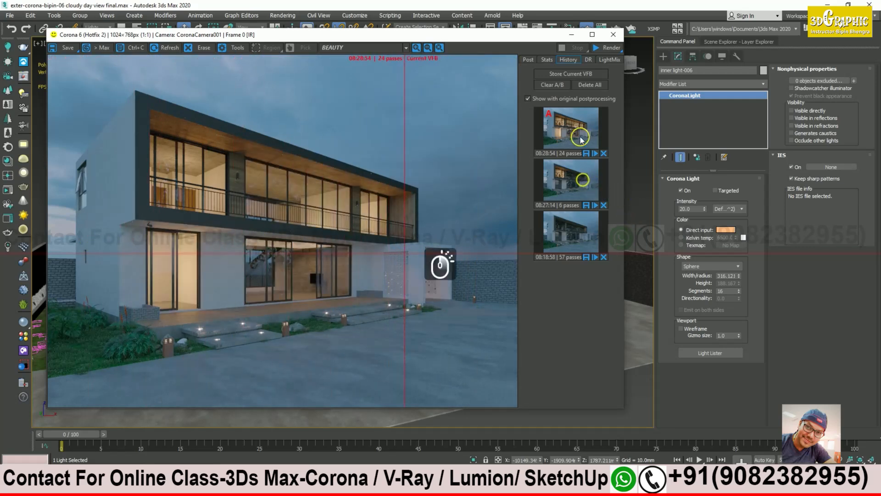
pyautogui.click(572, 35)
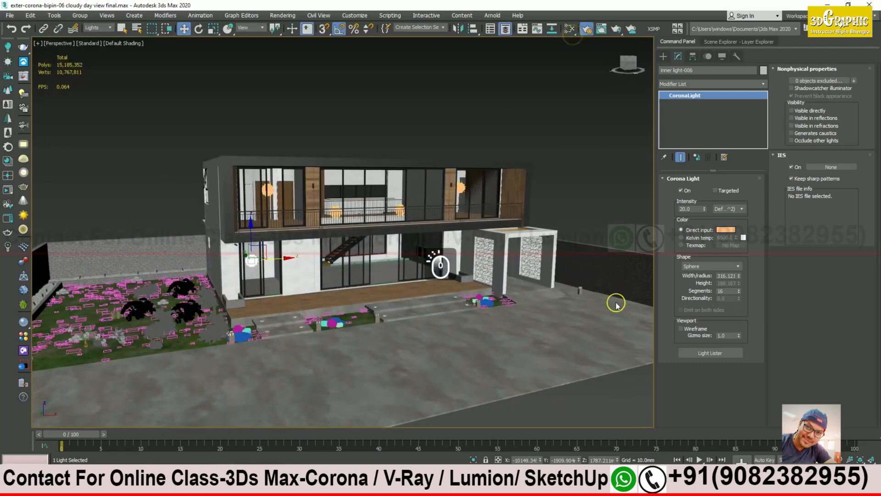
# Step: Orbit around the house and select the sphere light inner light-1
pyautogui.keyDown('alt'); pyautogui.moveTo(331, 234); pyautogui.dragTo(208, 211, button='middle'); pyautogui.keyUp('alt')
pyautogui.scroll(-3, 166, 251)
pyautogui.keyDown('alt'); pyautogui.moveTo(166, 251); pyautogui.dragTo(378, 268, button='middle'); pyautogui.keyUp('alt')
pyautogui.click(307, 151)
# Step: Orbit around the selected light past the side wall and balcony to the windowed wall
pyautogui.keyDown('alt'); pyautogui.moveTo(265, 184); pyautogui.dragTo(221, 163, button='middle'); pyautogui.keyUp('alt')
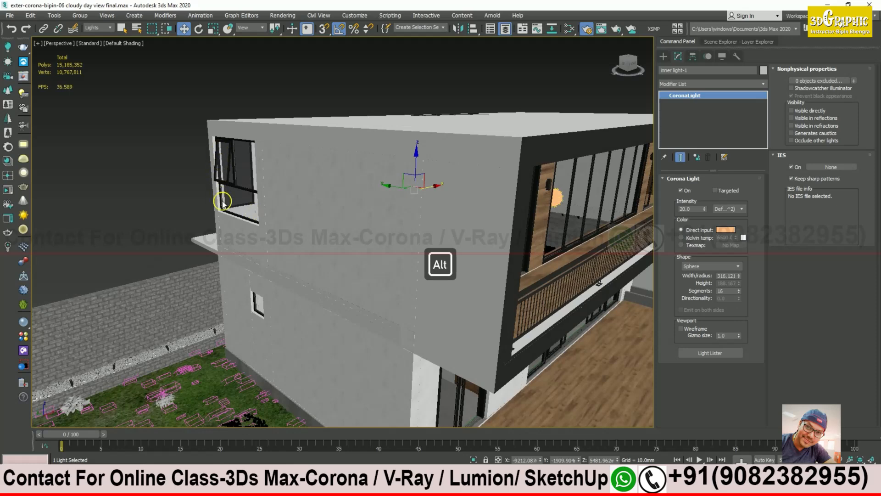
pyautogui.keyDown('alt'); pyautogui.moveTo(256, 306); pyautogui.dragTo(299, 189, button='middle'); pyautogui.keyUp('alt')
pyautogui.keyDown('alt'); pyautogui.moveTo(268, 225); pyautogui.dragTo(229, 202, button='middle'); pyautogui.keyUp('alt')
pyautogui.keyDown('alt'); pyautogui.moveTo(256, 241); pyautogui.dragTo(258, 285, button='middle'); pyautogui.keyUp('alt')
pyautogui.keyDown('alt'); pyautogui.moveTo(316, 265); pyautogui.dragTo(309, 212, button='middle'); pyautogui.keyUp('alt')
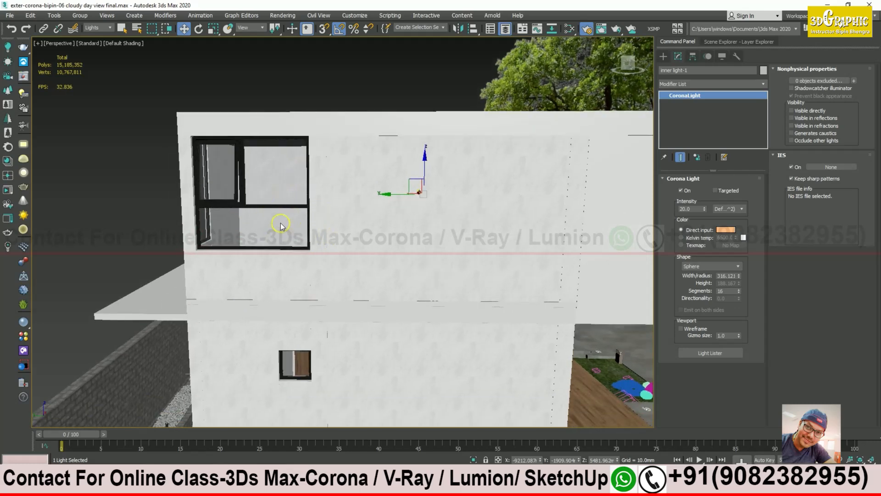
pyautogui.keyDown('alt'); pyautogui.moveTo(301, 250); pyautogui.dragTo(244, 256, button='middle'); pyautogui.keyUp('alt')
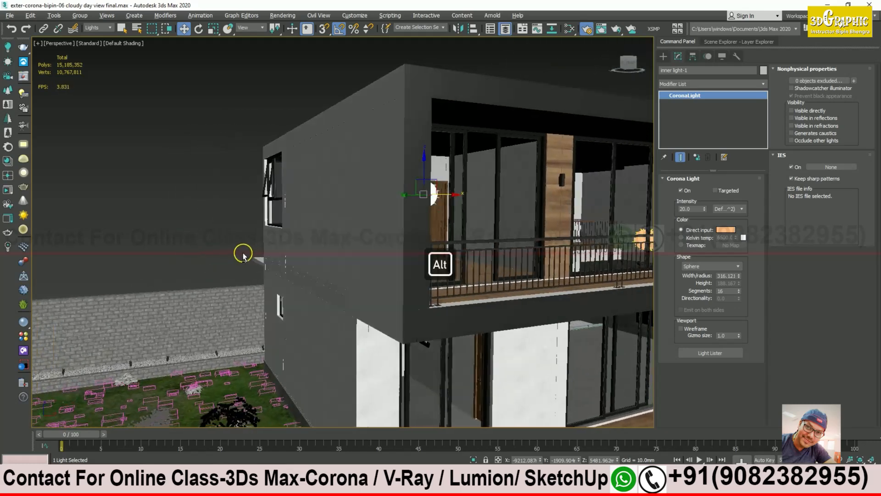
pyautogui.keyDown('alt'); pyautogui.moveTo(295, 230); pyautogui.dragTo(391, 235, button='middle'); pyautogui.keyUp('alt')
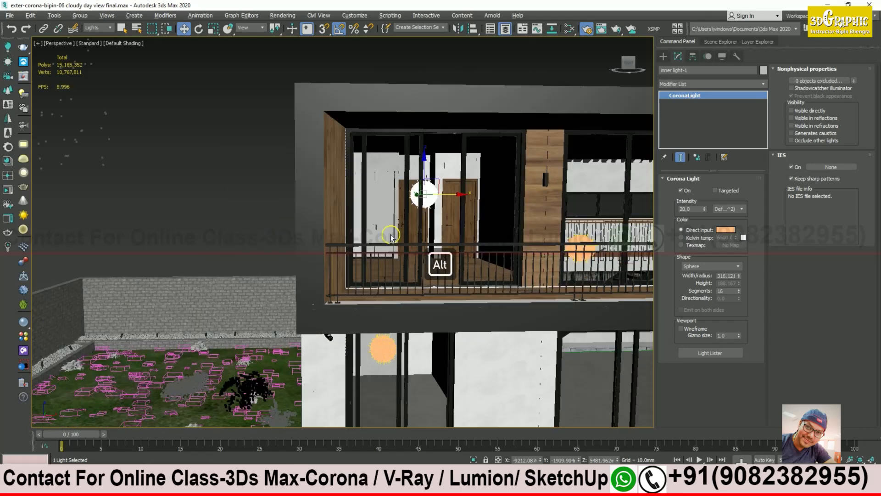
pyautogui.keyDown('alt'); pyautogui.moveTo(257, 208); pyautogui.dragTo(349, 215, button='middle'); pyautogui.keyUp('alt')
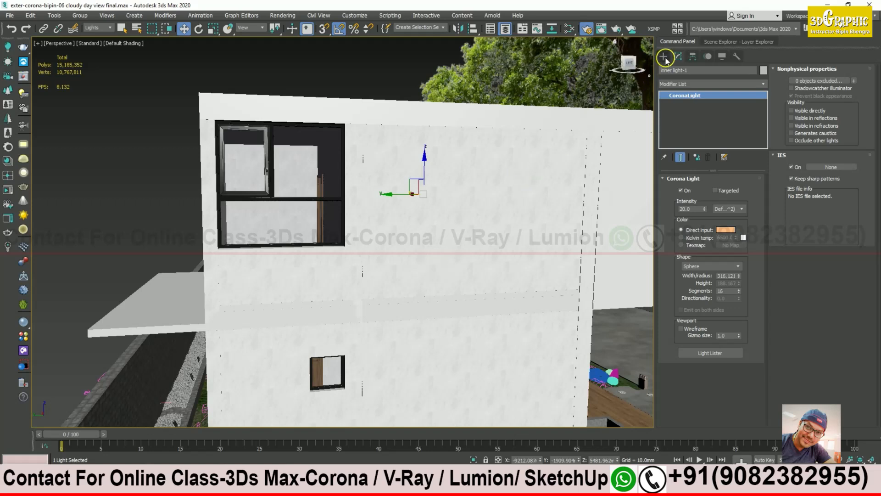
# Step: Start a new CoronaLight with Rectangle shape and set the selection filter to All
pyautogui.click(663, 56)
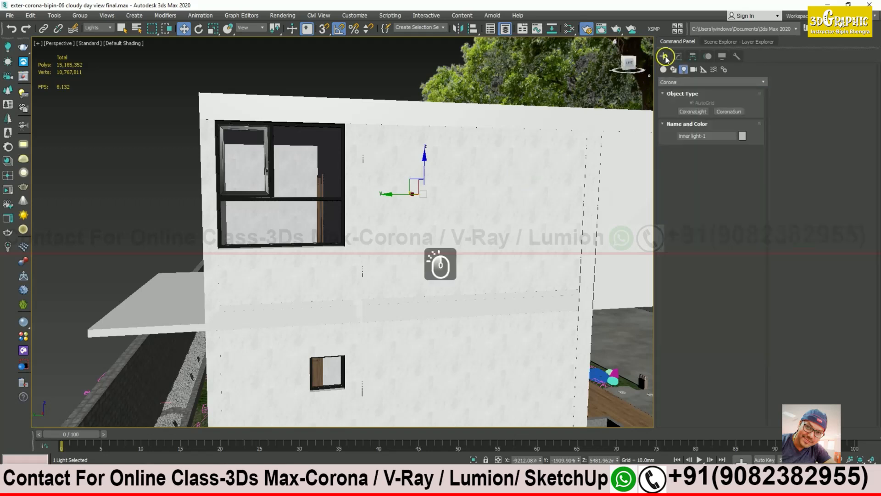
pyautogui.click(711, 113)
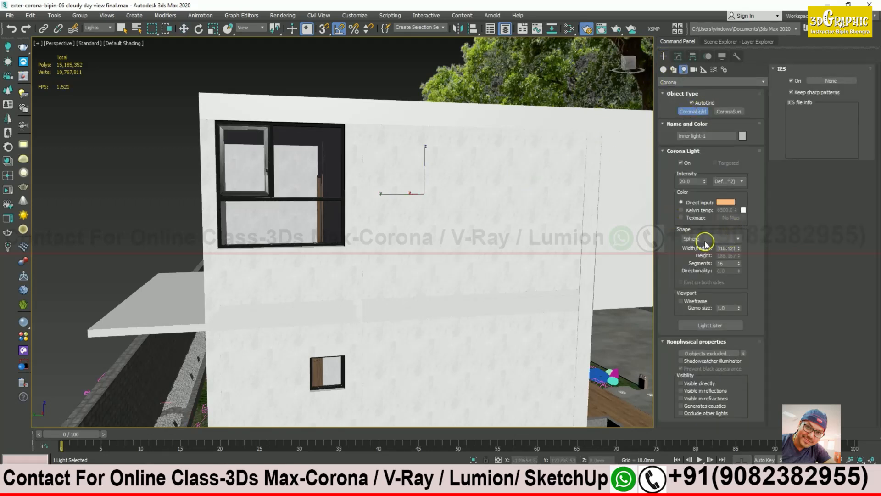
pyautogui.click(707, 238)
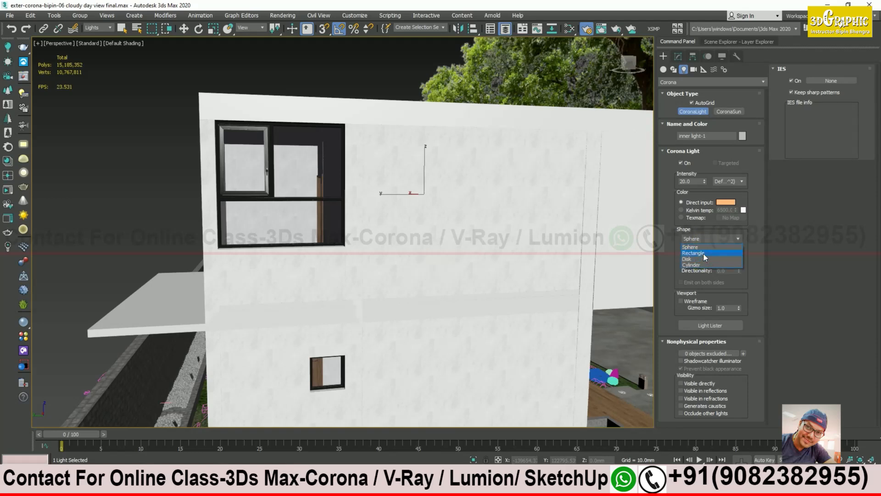
pyautogui.click(705, 254)
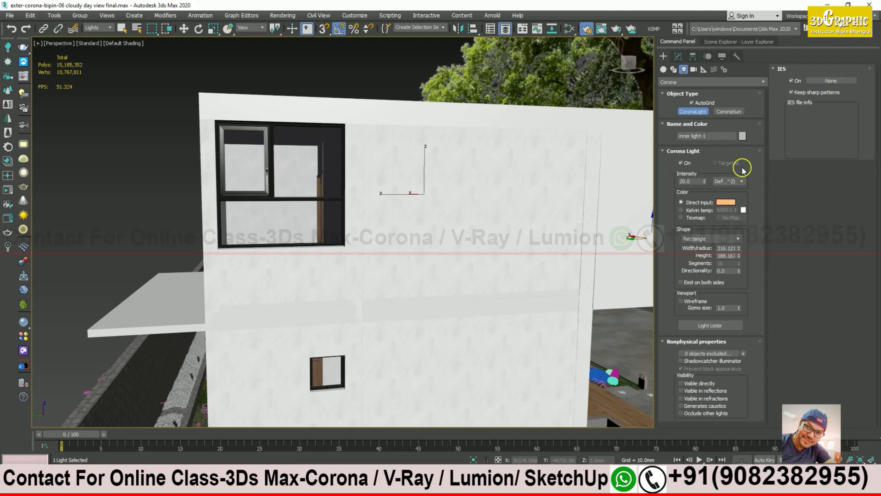
pyautogui.click(97, 28)
pyautogui.click(95, 39)
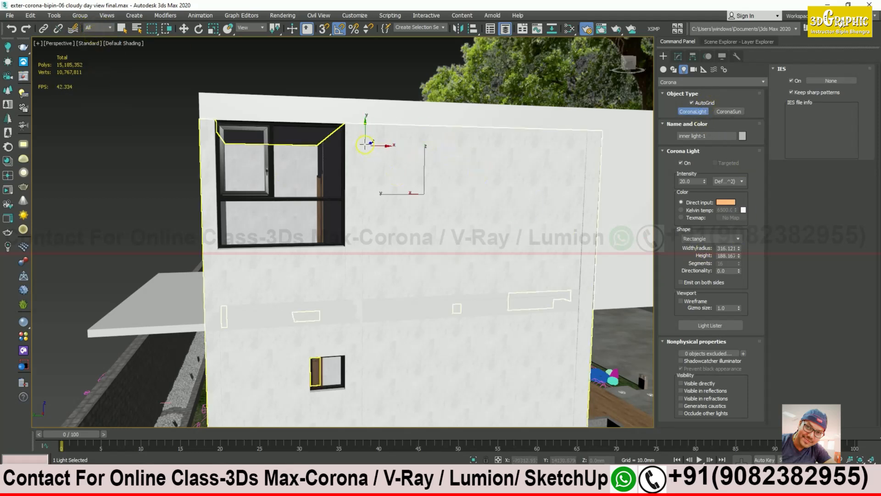
# Step: Draw the rectangle light across the upper wall and slide it along the wall
pyautogui.moveTo(353, 128); pyautogui.dragTo(483, 261)
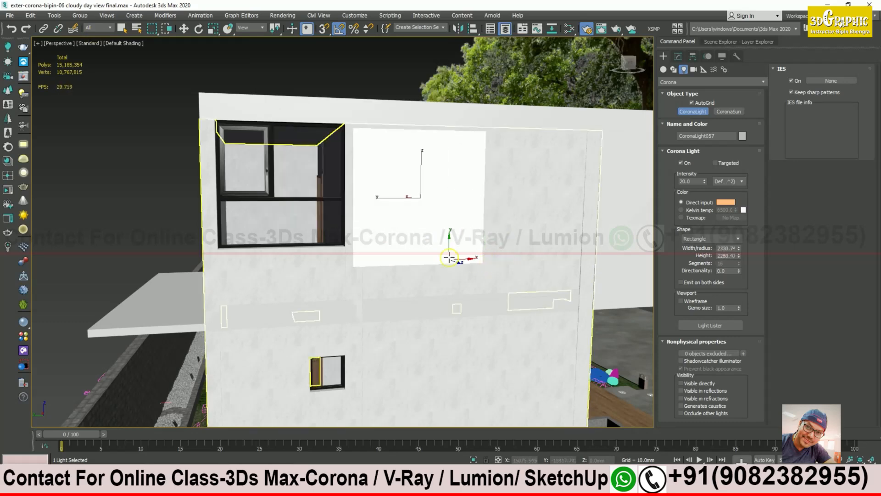
pyautogui.press('w')
pyautogui.keyDown('alt'); pyautogui.moveTo(452, 238); pyautogui.dragTo(375, 264, button='middle'); pyautogui.keyUp('alt')
pyautogui.moveTo(443, 197); pyautogui.dragTo(404, 197)
pyautogui.keyDown('alt'); pyautogui.moveTo(404, 198); pyautogui.dragTo(377, 190, button='middle'); pyautogui.keyUp('alt')
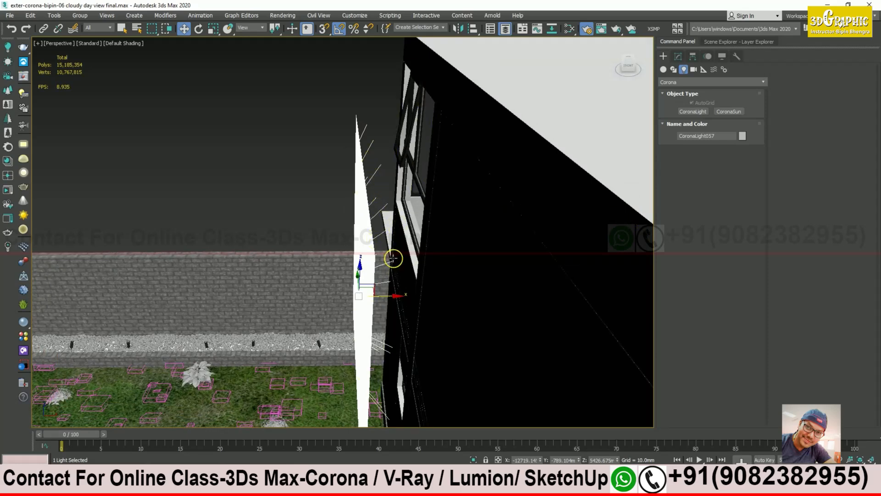
pyautogui.moveTo(393, 258); pyautogui.dragTo(395, 216, button='middle')
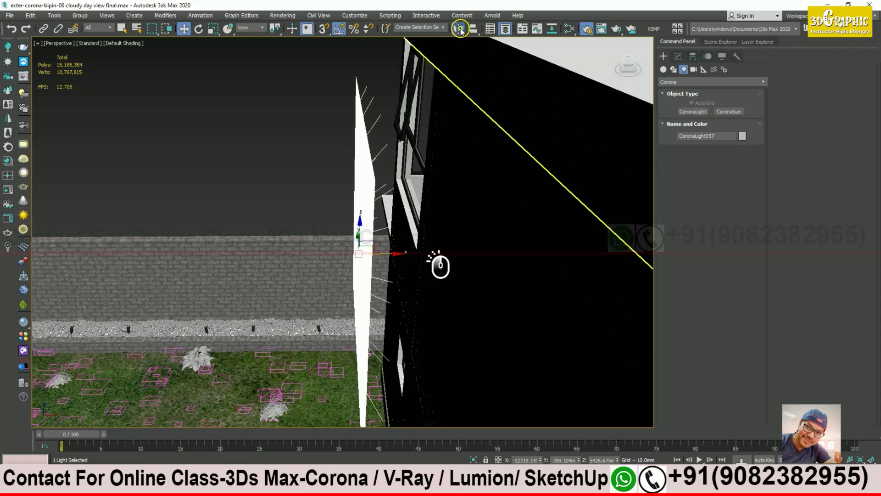
# Step: Mirror the light on X so it faces the other way
pyautogui.click(461, 29)
pyautogui.click(416, 314)
pyautogui.keyDown('alt'); pyautogui.moveTo(441, 261); pyautogui.dragTo(388, 118, button='middle'); pyautogui.keyUp('alt')
pyautogui.keyDown('alt'); pyautogui.moveTo(330, 118); pyautogui.dragTo(353, 210, button='middle'); pyautogui.keyUp('alt')
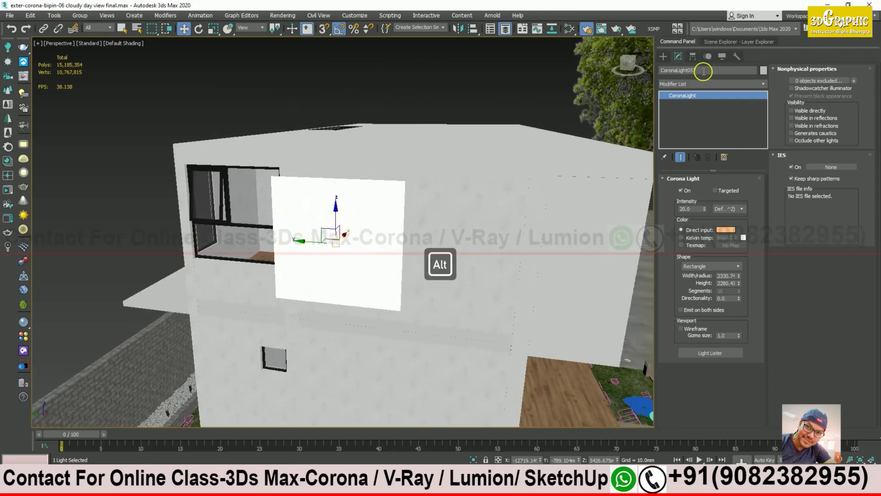
# Step: Rename the new light to 'inner plane light'
pyautogui.click(703, 72)
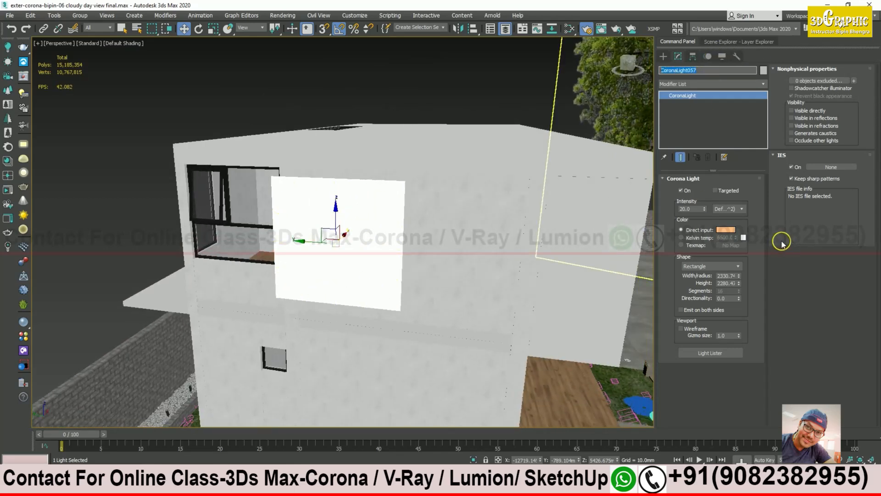
pyautogui.write('inner')
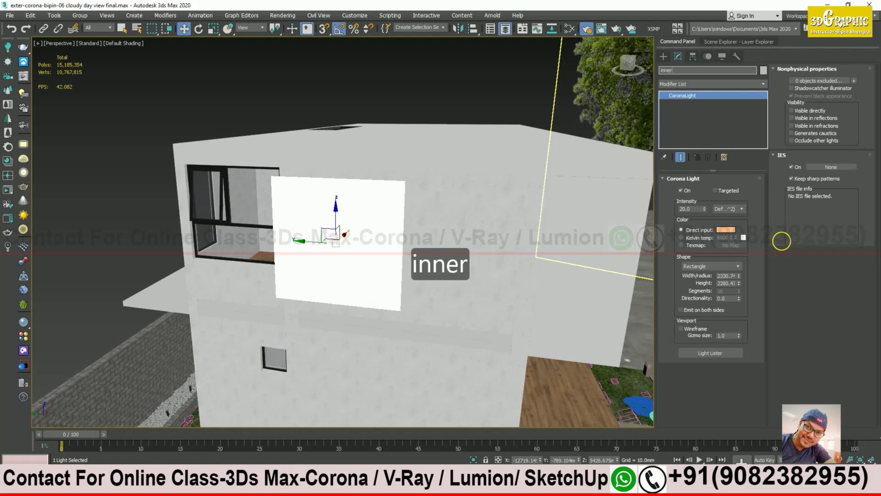
pyautogui.write(' plane l')
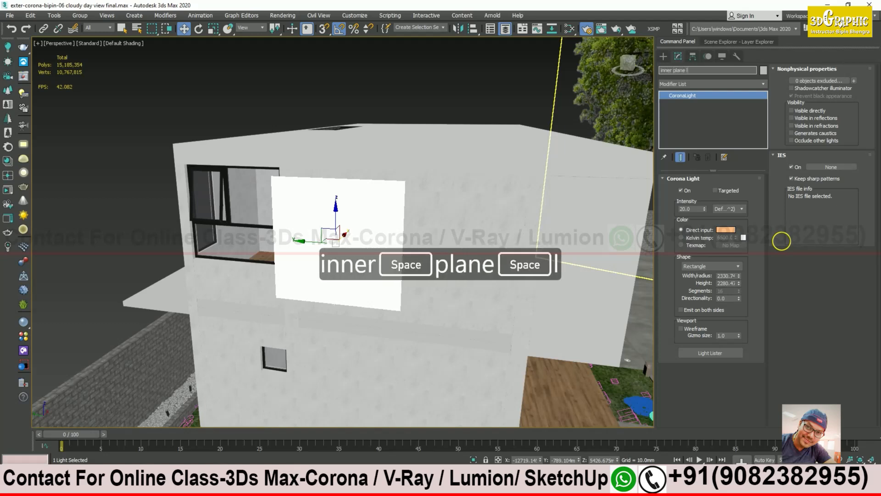
pyautogui.write('ight')
pyautogui.press('Return')
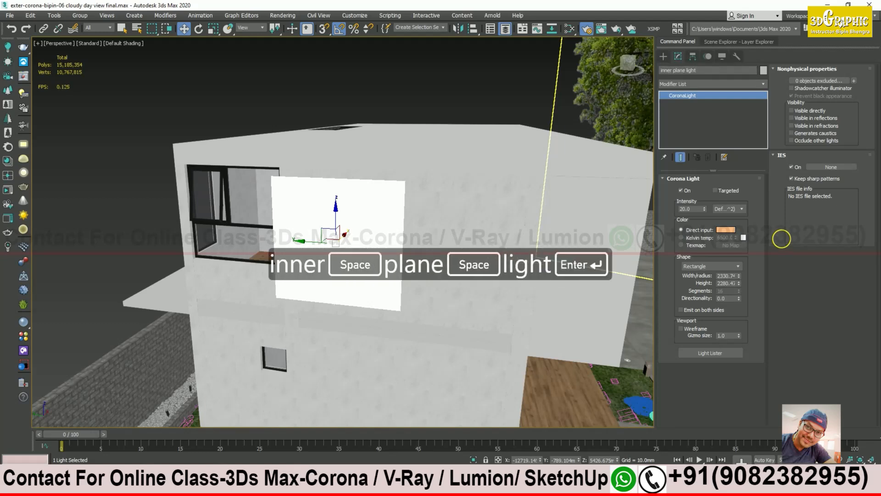
pyautogui.keyDown('alt'); pyautogui.moveTo(572, 191); pyautogui.dragTo(399, 200, button='middle'); pyautogui.keyUp('alt')
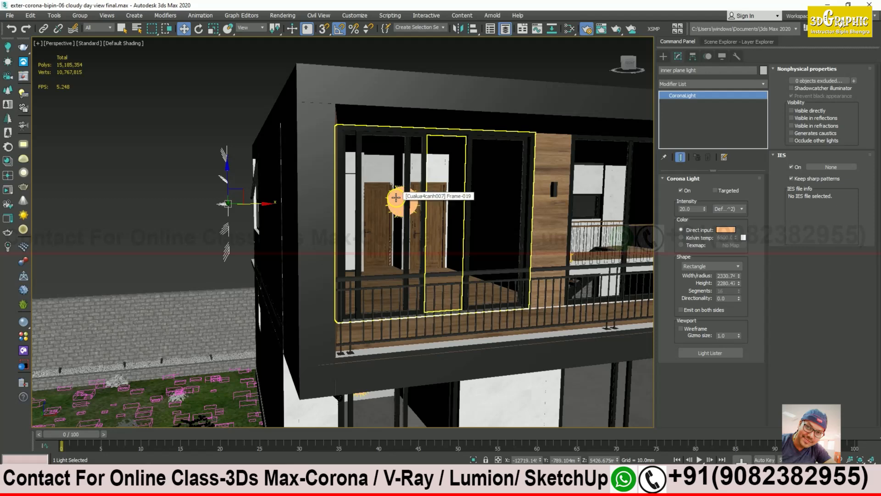
pyautogui.keyDown('alt'); pyautogui.moveTo(397, 198); pyautogui.dragTo(291, 189, button='middle'); pyautogui.keyUp('alt')
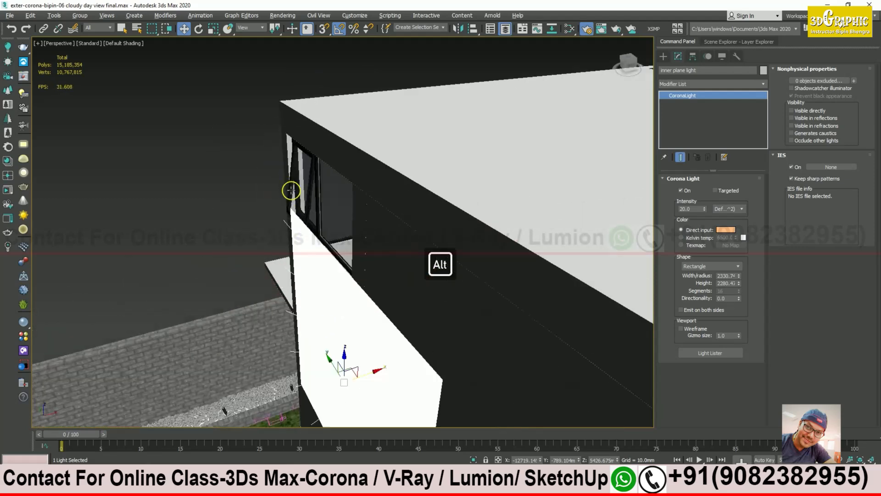
pyautogui.keyDown('alt'); pyautogui.moveTo(327, 213); pyautogui.dragTo(293, 210, button='middle'); pyautogui.keyUp('alt')
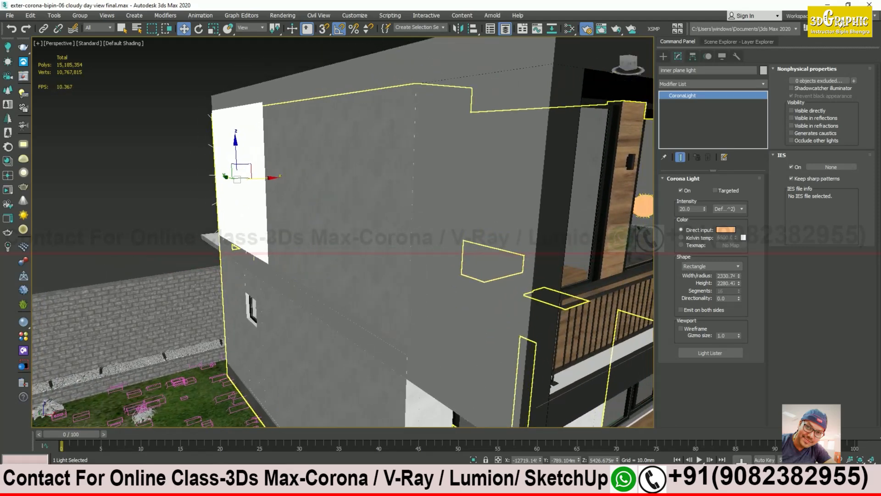
# Step: Check the night reference photo, then pan the view toward the front garden
pyautogui.click(260, 486)
pyautogui.click(304, 444)
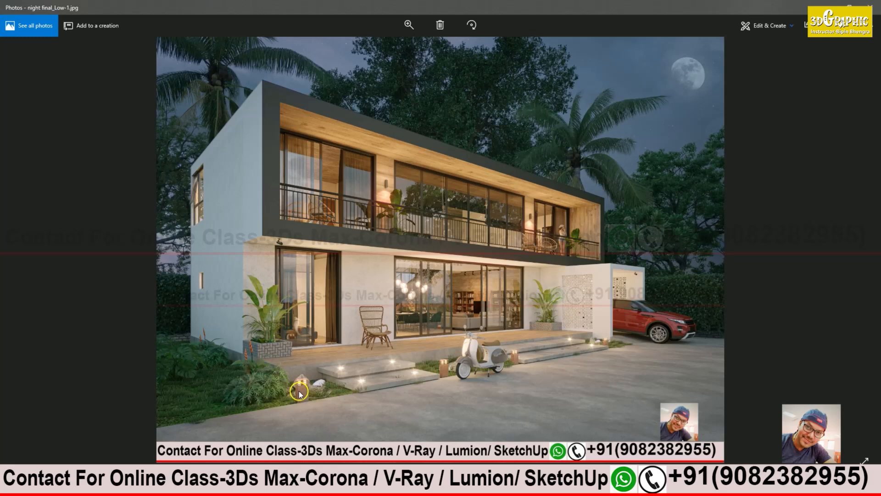
pyautogui.click(826, 7)
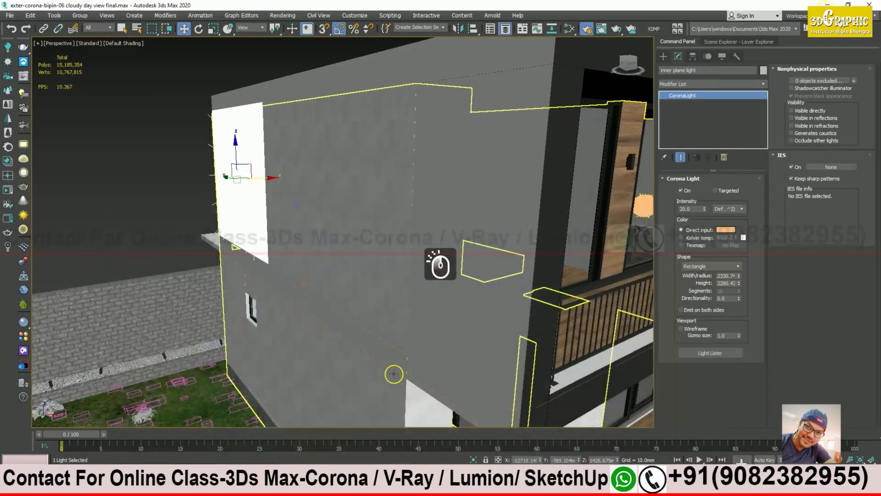
pyautogui.moveTo(422, 248); pyautogui.dragTo(386, 177, button='middle')
pyautogui.scroll(-3, 385, 177)
pyautogui.moveTo(385, 248); pyautogui.dragTo(375, 149, button='middle')
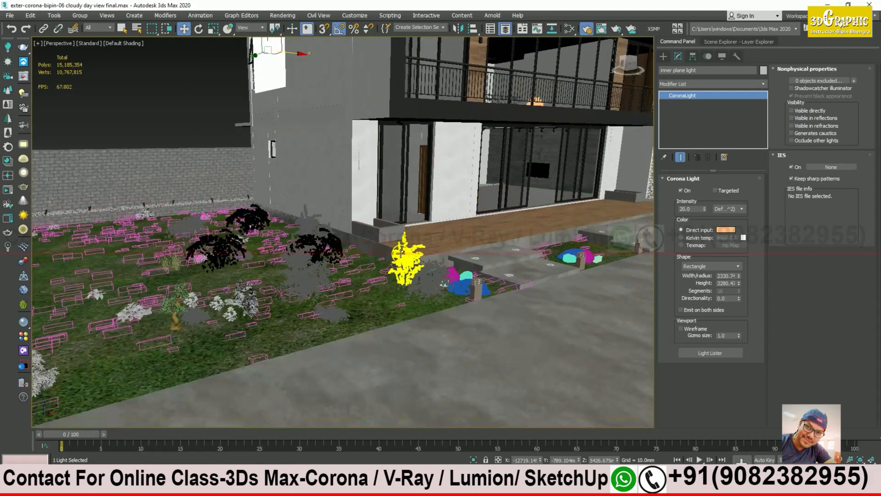
# Step: Frame the inner plane light and move it up-left along the wall into the upper window
pyautogui.scroll(3, 479, 285)
pyautogui.keyDown('alt'); pyautogui.moveTo(478, 282); pyautogui.dragTo(423, 306, button='middle'); pyautogui.keyUp('alt')
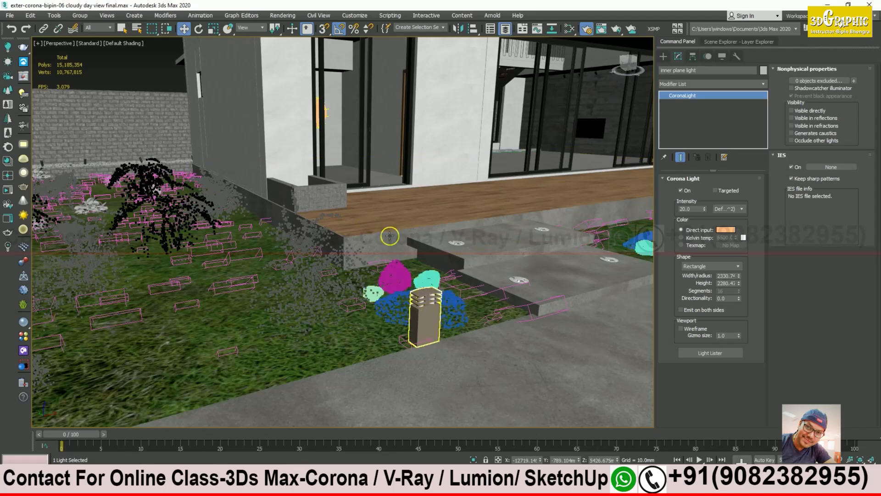
pyautogui.press('z')
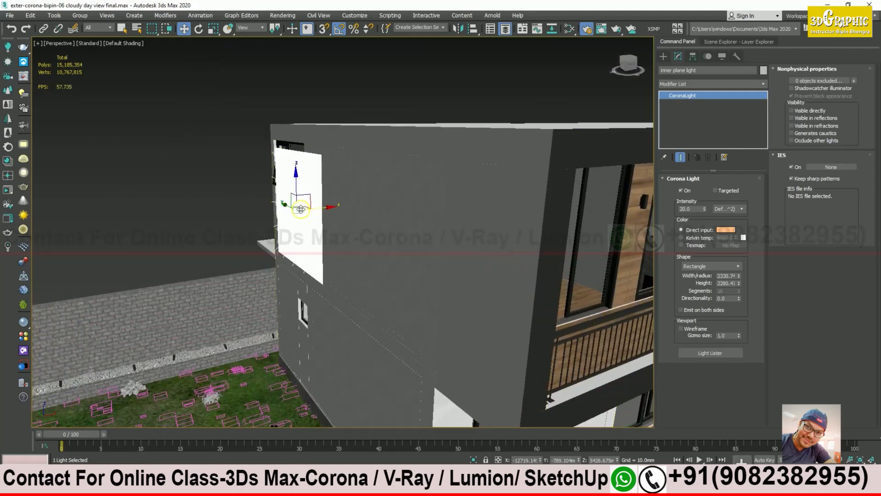
pyautogui.keyDown('alt'); pyautogui.moveTo(300, 209); pyautogui.dragTo(317, 179, button='middle'); pyautogui.keyUp('alt')
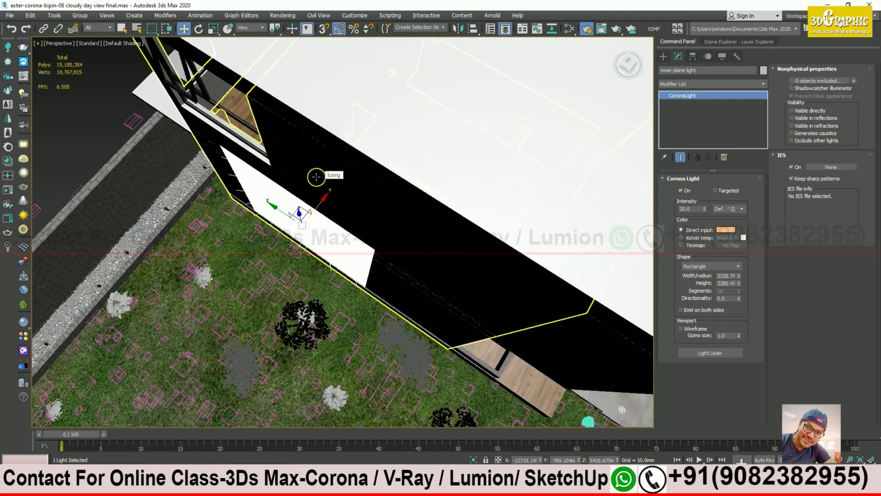
pyautogui.keyDown('alt'); pyautogui.moveTo(329, 217); pyautogui.dragTo(350, 260, button='middle'); pyautogui.keyUp('alt')
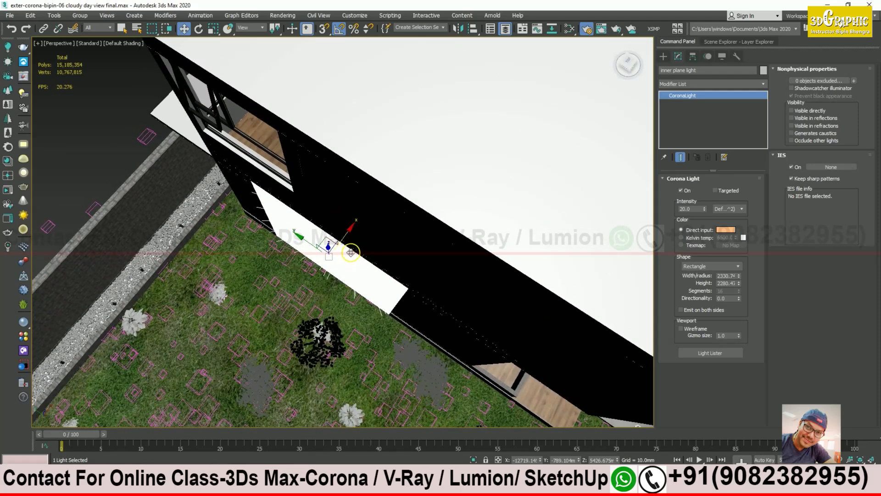
pyautogui.keyDown('alt'); pyautogui.moveTo(317, 249); pyautogui.dragTo(331, 294, button='middle'); pyautogui.keyUp('alt')
pyautogui.moveTo(335, 289); pyautogui.dragTo(277, 208)
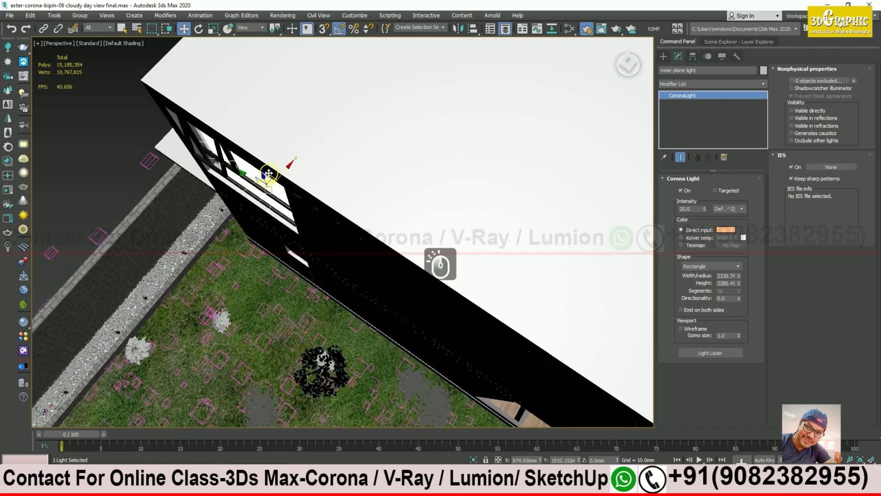
pyautogui.keyDown('alt'); pyautogui.moveTo(276, 157); pyautogui.dragTo(267, 180, button='middle'); pyautogui.keyUp('alt')
pyautogui.moveTo(261, 167); pyautogui.dragTo(252, 158)
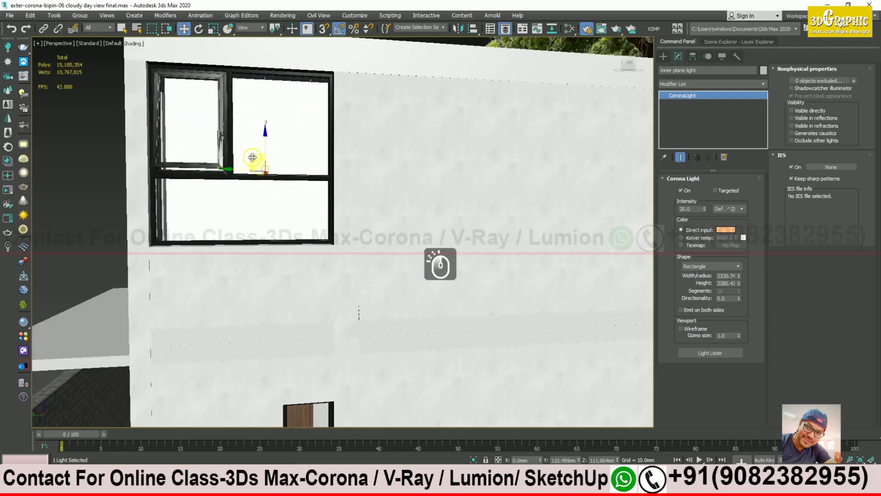
# Step: Slide the light along X and Y so it sits inside the window opening
pyautogui.keyDown('alt'); pyautogui.moveTo(252, 167); pyautogui.dragTo(259, 269, button='middle'); pyautogui.keyUp('alt')
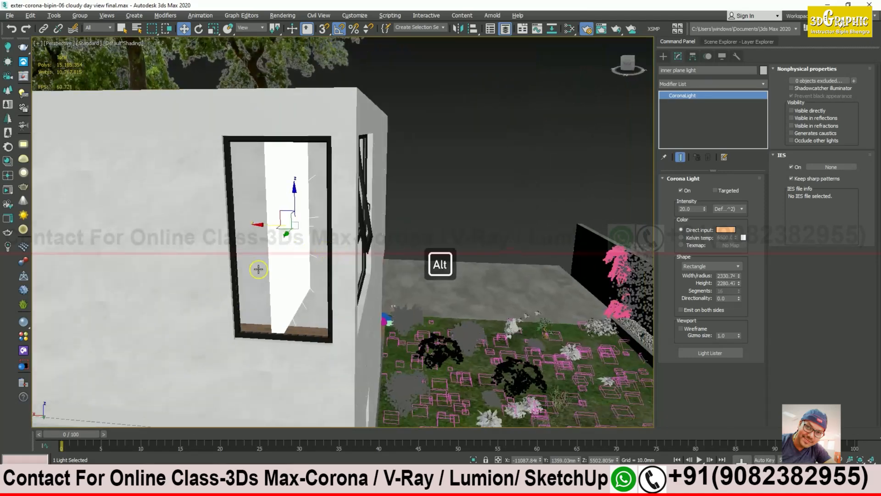
pyautogui.moveTo(264, 226); pyautogui.dragTo(216, 224)
pyautogui.keyDown('alt'); pyautogui.moveTo(175, 218); pyautogui.dragTo(176, 311, button='middle'); pyautogui.keyUp('alt')
pyautogui.keyDown('alt'); pyautogui.moveTo(283, 265); pyautogui.dragTo(169, 240, button='middle'); pyautogui.keyUp('alt')
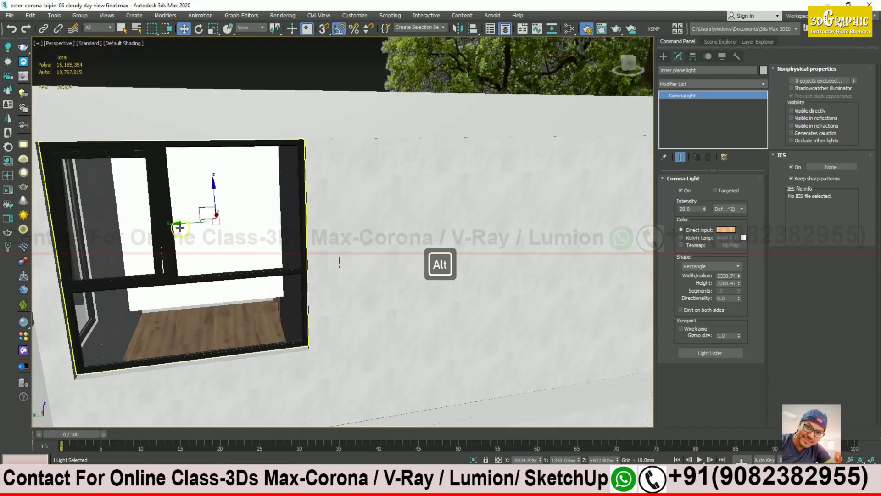
pyautogui.moveTo(180, 228); pyautogui.dragTo(166, 222)
pyautogui.keyDown('alt'); pyautogui.moveTo(157, 222); pyautogui.dragTo(234, 303, button='middle'); pyautogui.keyUp('alt')
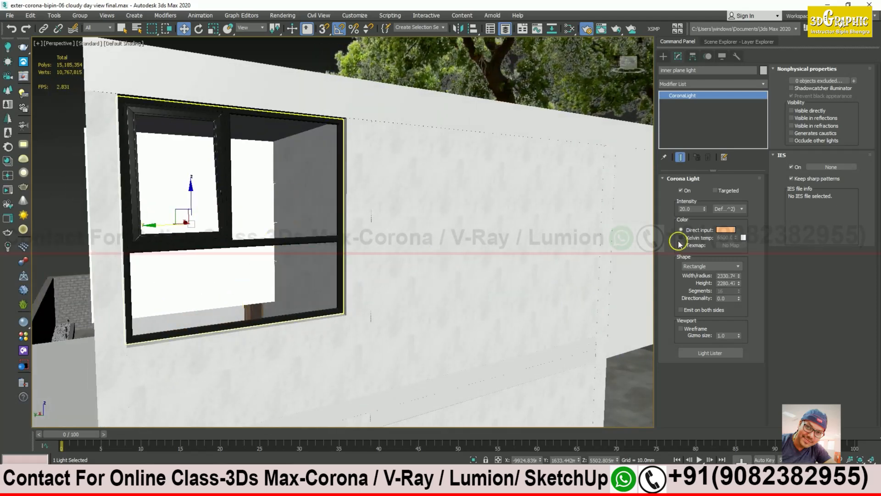
# Step: Resize the light to 1841.28 width and 2105.78 height
pyautogui.moveTo(739, 276); pyautogui.dragTo(740, 282)
pyautogui.keyDown('alt'); pyautogui.moveTo(597, 281); pyautogui.dragTo(342, 274, button='middle'); pyautogui.keyUp('alt')
pyautogui.moveTo(737, 285)
pyautogui.mouseDown()
pyautogui.moveTo(734, 258)
pyautogui.moveTo(736, 276)
pyautogui.mouseUp()
pyautogui.keyDown('alt'); pyautogui.moveTo(349, 266); pyautogui.dragTo(304, 262, button='middle'); pyautogui.keyUp('alt')
pyautogui.keyDown('alt'); pyautogui.moveTo(147, 217); pyautogui.dragTo(198, 217, button='middle'); pyautogui.keyUp('alt')
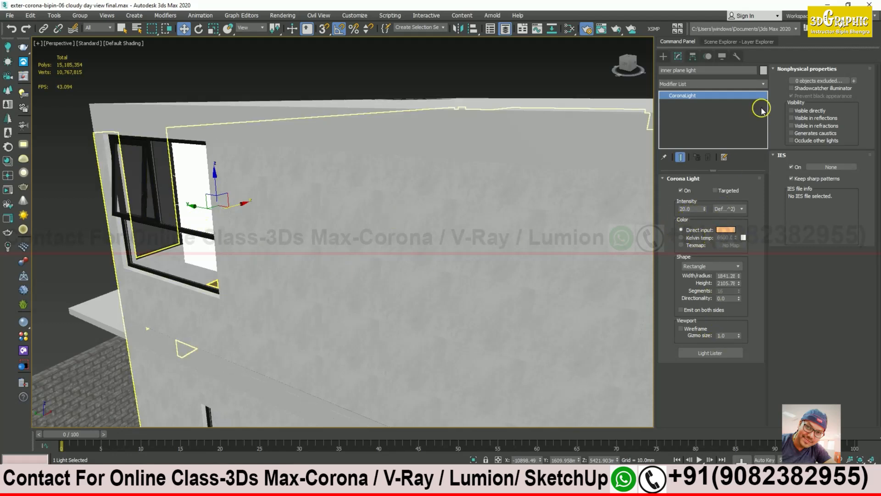
pyautogui.keyDown('alt'); pyautogui.moveTo(244, 282); pyautogui.dragTo(336, 223, button='middle'); pyautogui.keyUp('alt')
pyautogui.keyDown('alt'); pyautogui.moveTo(226, 193); pyautogui.dragTo(301, 262, button='middle'); pyautogui.keyUp('alt')
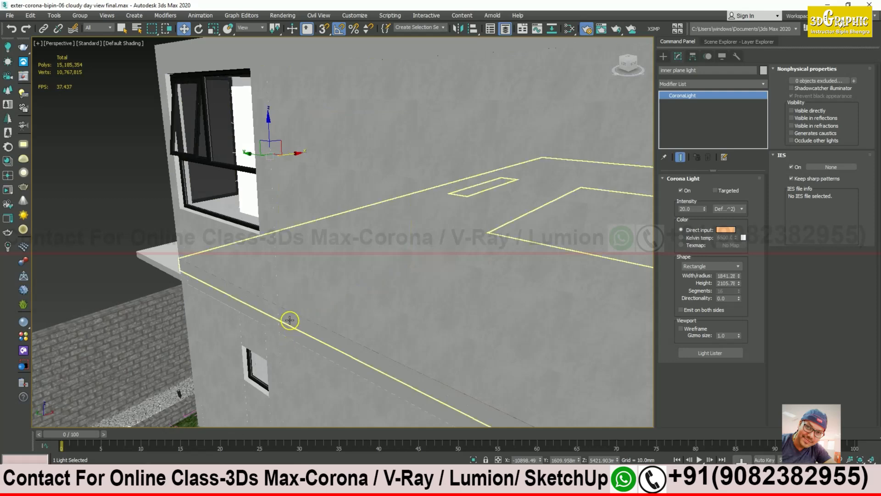
# Step: Start an interactive Corona render limited to a region over the left wall window
pyautogui.click(237, 480)
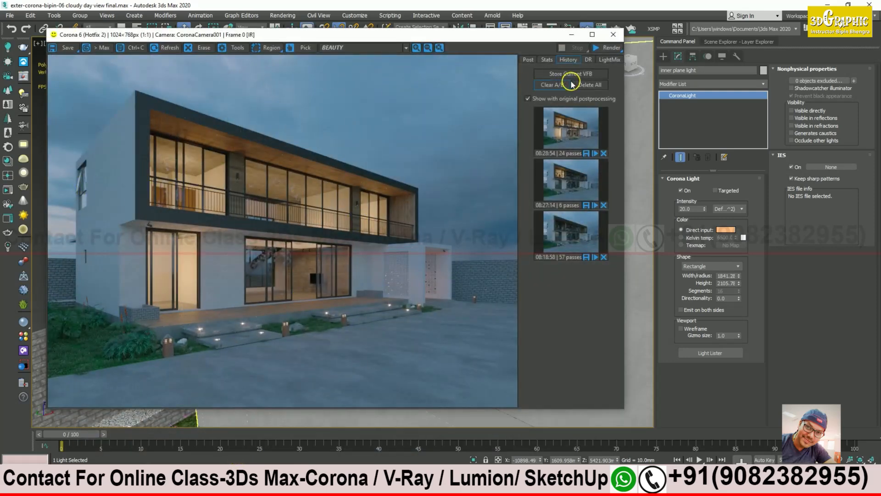
pyautogui.click(270, 48)
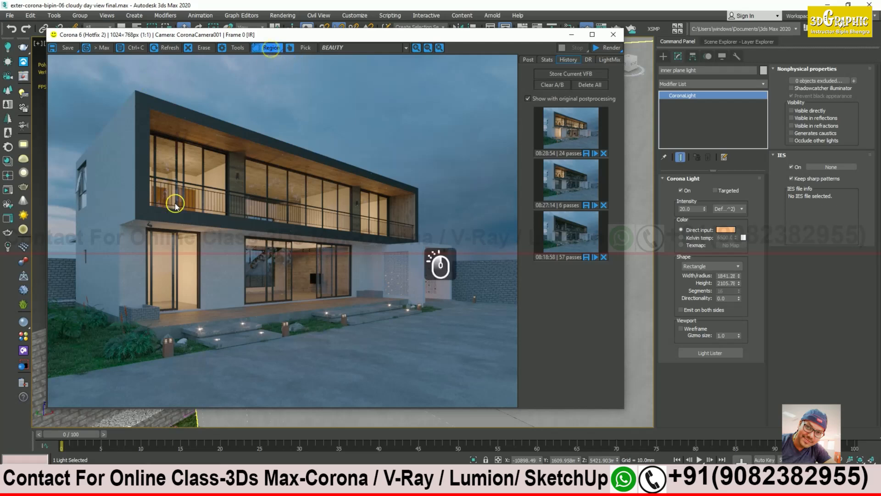
pyautogui.moveTo(109, 143); pyautogui.dragTo(62, 281)
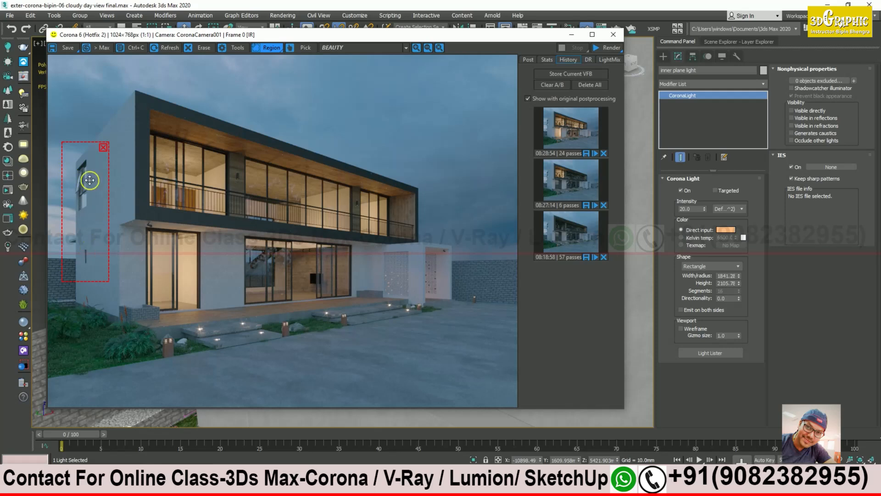
pyautogui.click(612, 48)
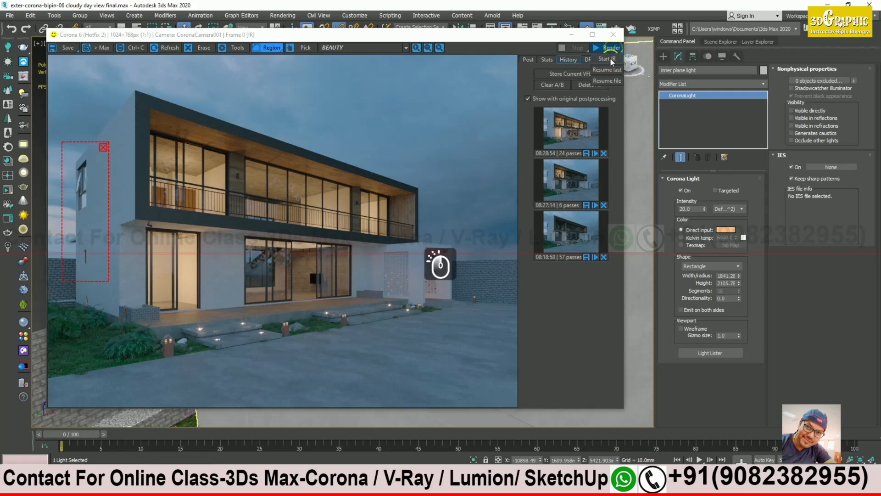
pyautogui.click(612, 62)
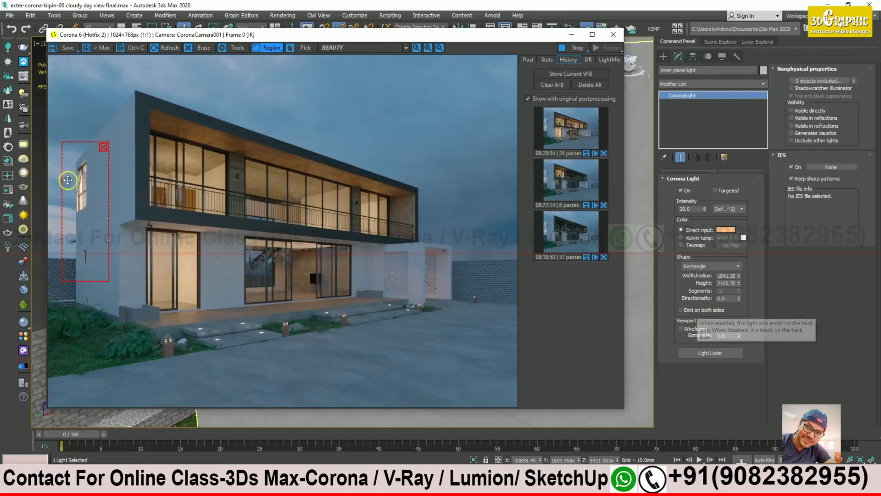
pyautogui.scroll(1, 69, 180)
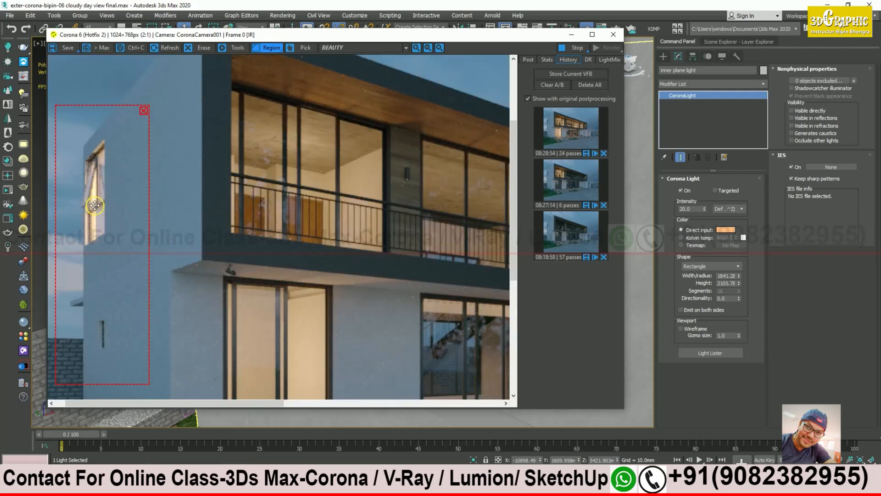
# Step: Try light intensities 10, 5 and 1, settling on 5
pyautogui.doubleClick(699, 210)
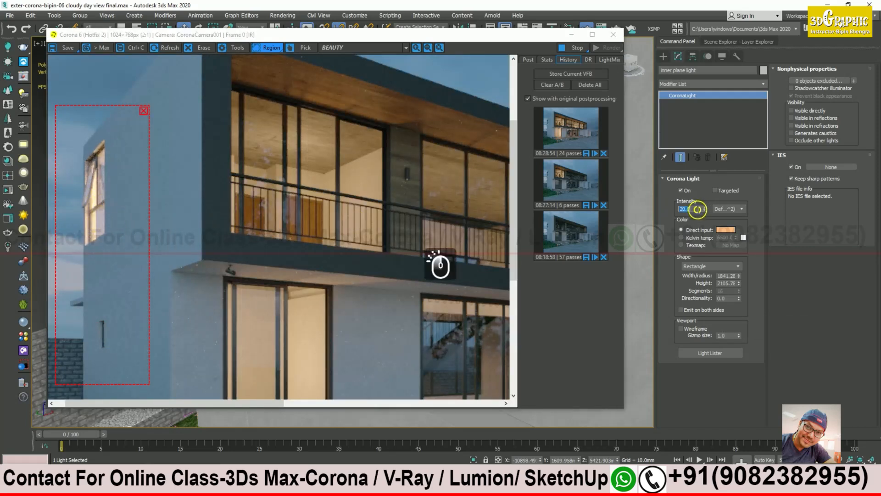
pyautogui.write('10')
pyautogui.press('Return')
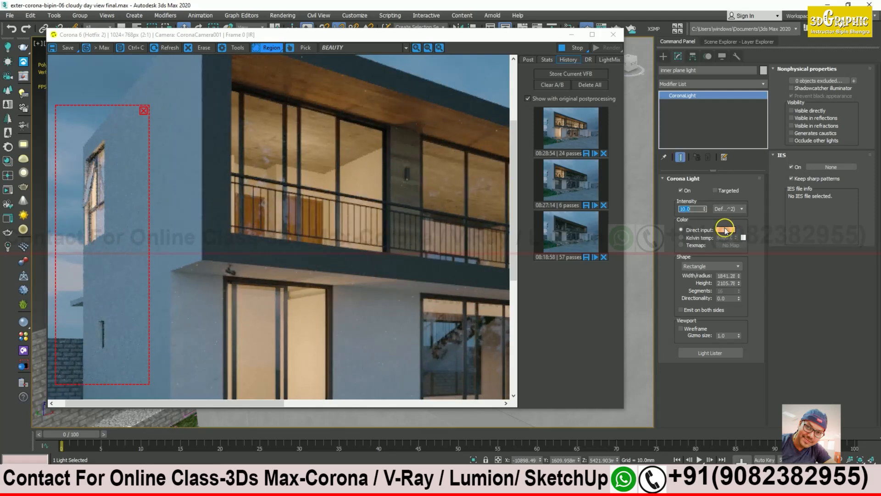
pyautogui.write('5')
pyautogui.press('Return')
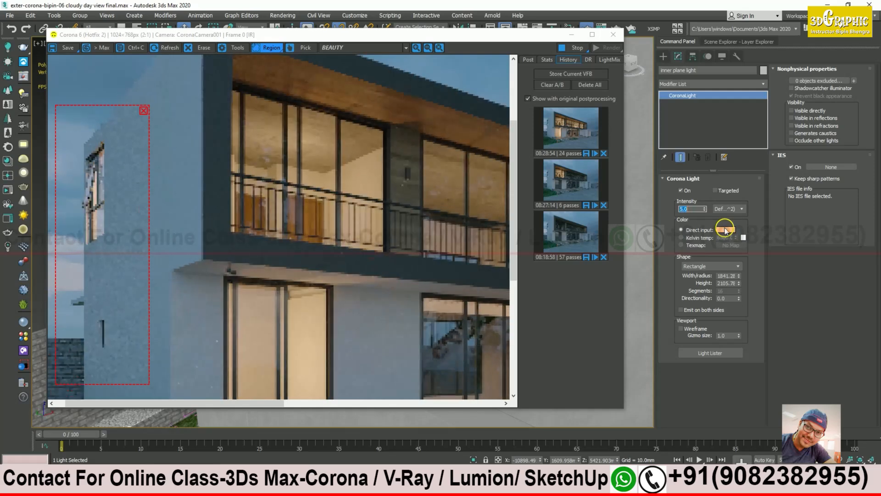
pyautogui.write('1')
pyautogui.press('Return')
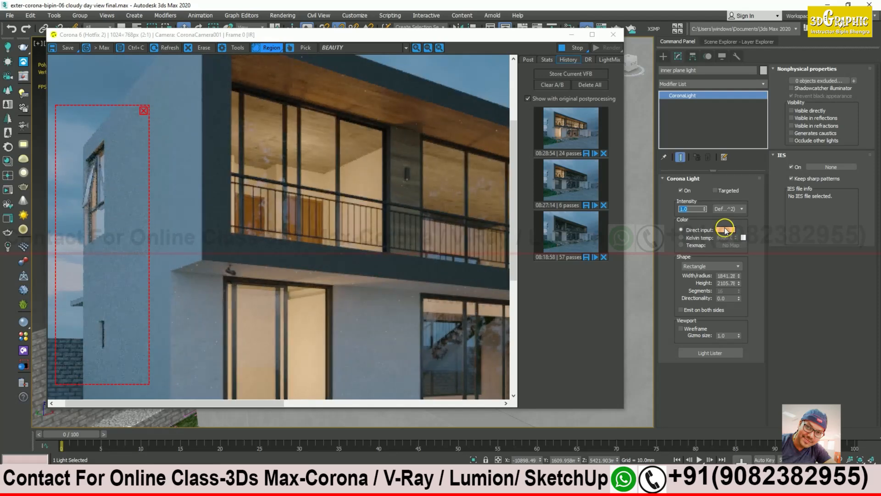
pyautogui.write('5')
pyautogui.press('Return')
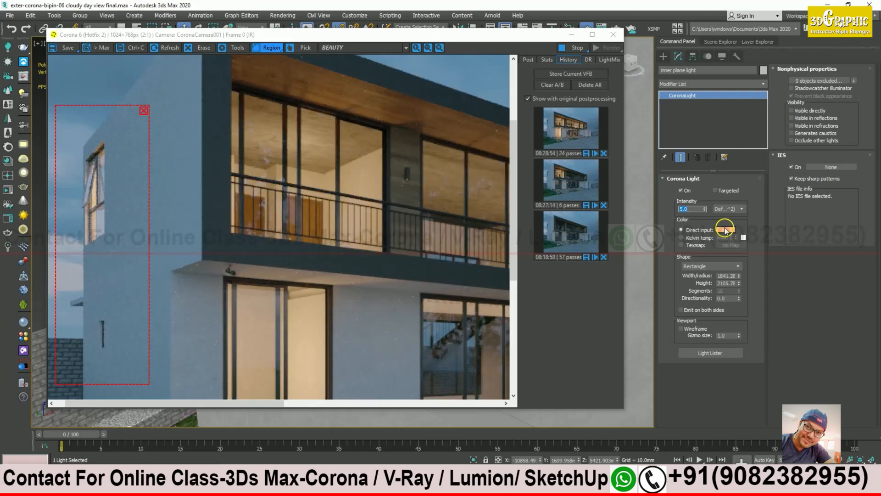
# Step: Shift the render window aside and back, zoom out, and stop the interactive render
pyautogui.scroll(-1, 138, 199)
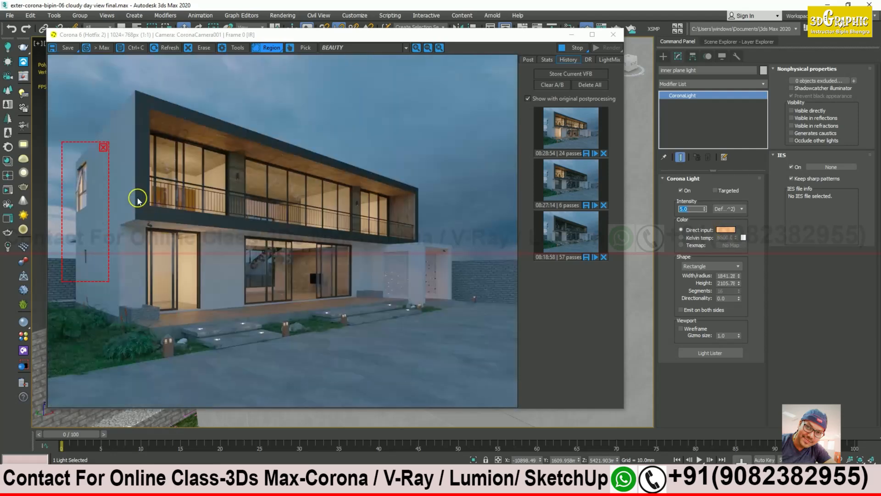
pyautogui.scroll(2, 85, 190)
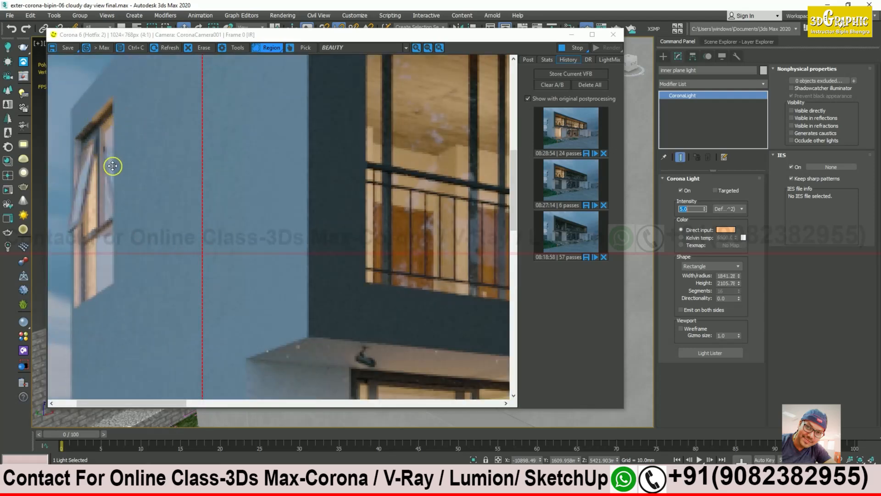
pyautogui.moveTo(237, 36); pyautogui.dragTo(562, 145)
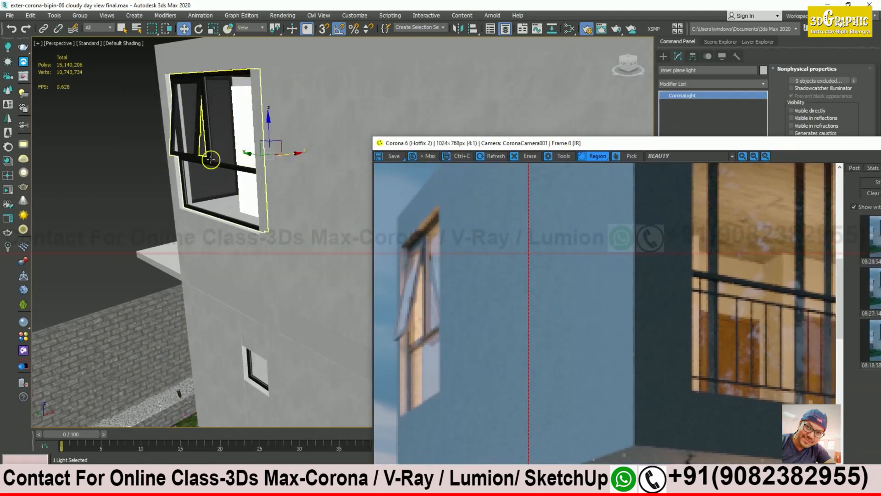
pyautogui.moveTo(494, 142); pyautogui.dragTo(313, 75)
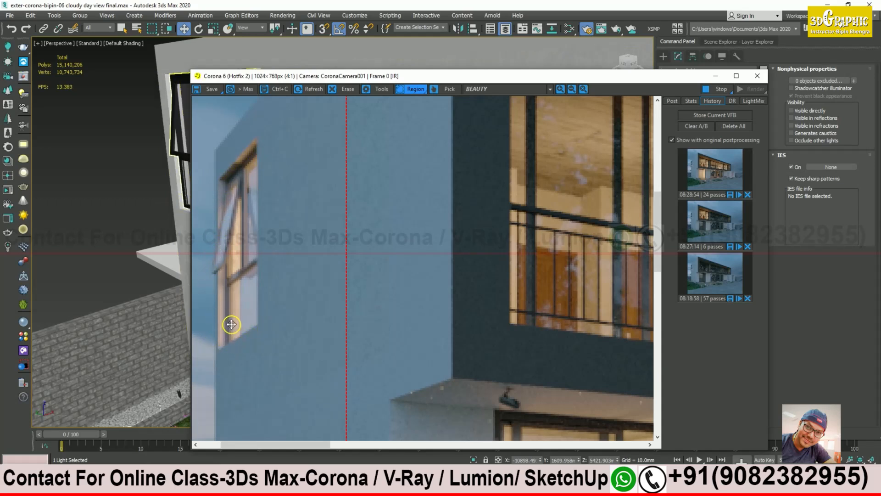
pyautogui.scroll(-2, 239, 328)
pyautogui.scroll(-1, 266, 323)
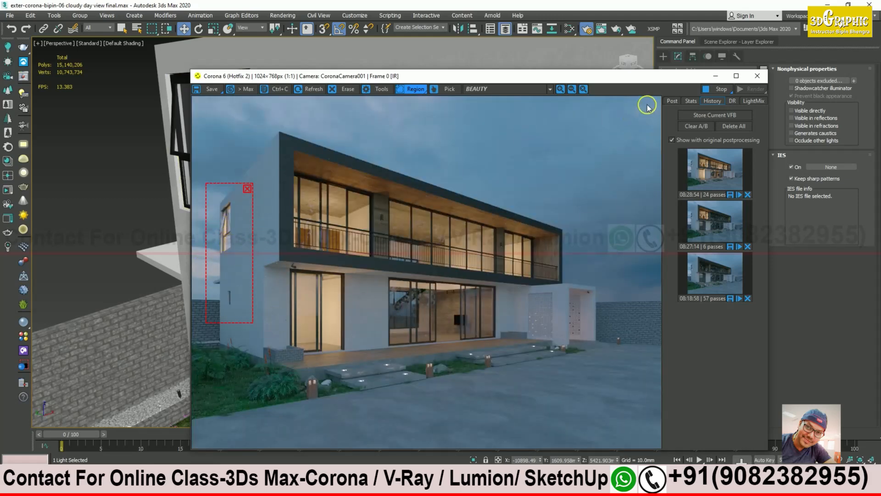
pyautogui.click(719, 90)
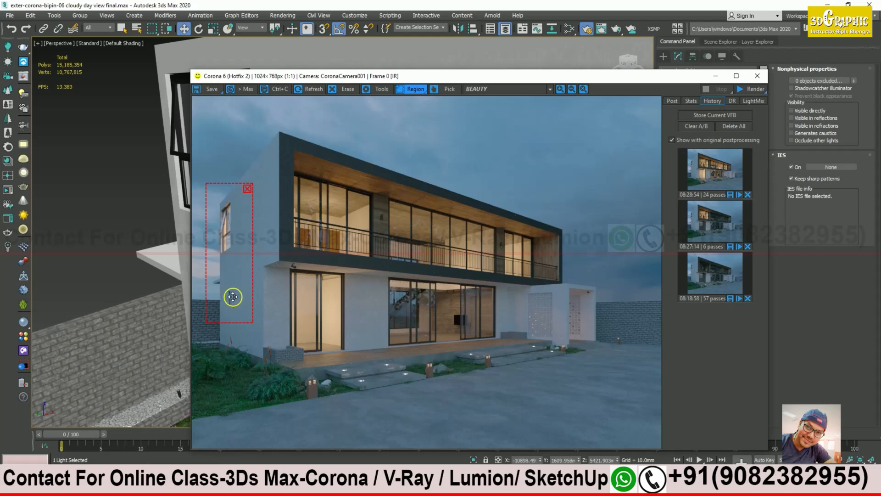
# Step: Clone inner plane light001 as an instance down to the small lower side-wall window
pyautogui.click(717, 77)
pyautogui.keyDown('alt'); pyautogui.moveTo(285, 161); pyautogui.dragTo(289, 122, button='middle'); pyautogui.keyUp('alt')
pyautogui.moveTo(261, 72)
pyautogui.keyDown('shift'); pyautogui.mouseDown()
pyautogui.moveTo(256, 134)
pyautogui.moveTo(271, 190)
pyautogui.mouseUp(); pyautogui.keyUp('shift')
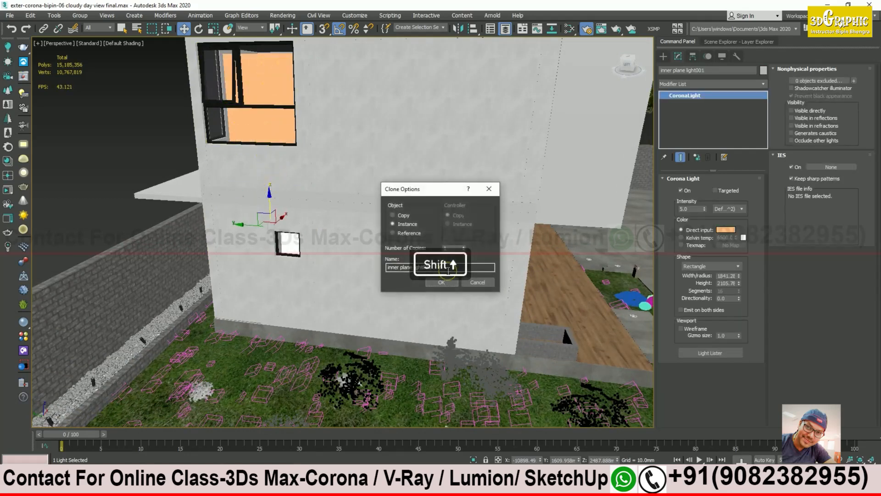
pyautogui.click(406, 224)
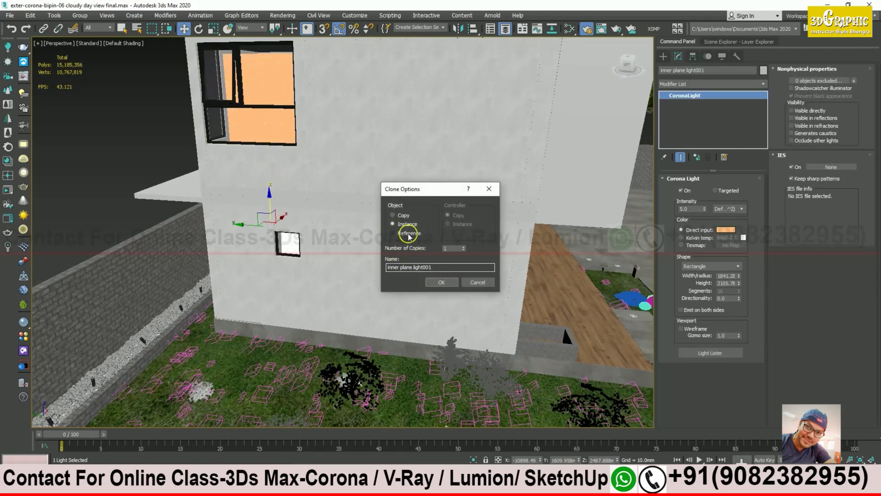
pyautogui.click(441, 281)
pyautogui.moveTo(246, 251)
pyautogui.keyDown('alt'); pyautogui.mouseDown(button='middle')
pyautogui.moveTo(221, 227)
pyautogui.moveTo(386, 255)
pyautogui.moveTo(462, 251)
pyautogui.moveTo(289, 250)
pyautogui.moveTo(271, 218)
pyautogui.moveTo(286, 216)
pyautogui.moveTo(278, 230)
pyautogui.moveTo(288, 237)
pyautogui.mouseUp(button='middle'); pyautogui.keyUp('alt')
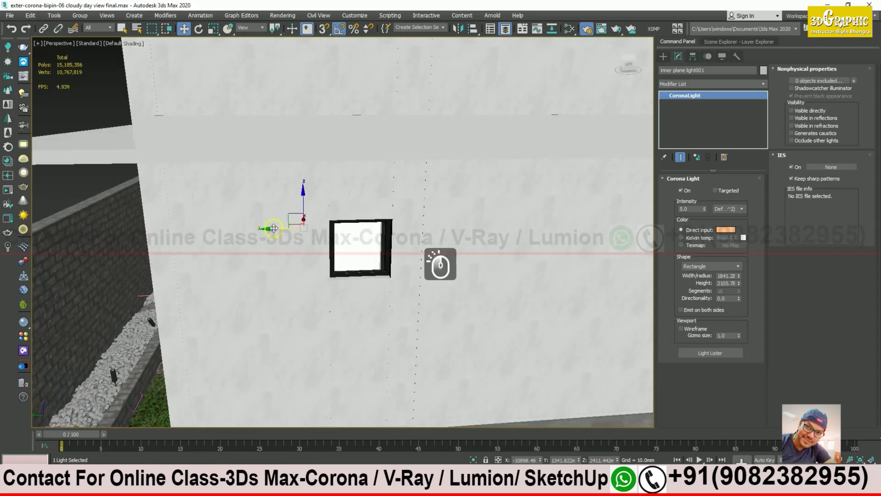
pyautogui.keyDown('alt'); pyautogui.moveTo(274, 228); pyautogui.dragTo(281, 250, button='middle'); pyautogui.keyUp('alt')
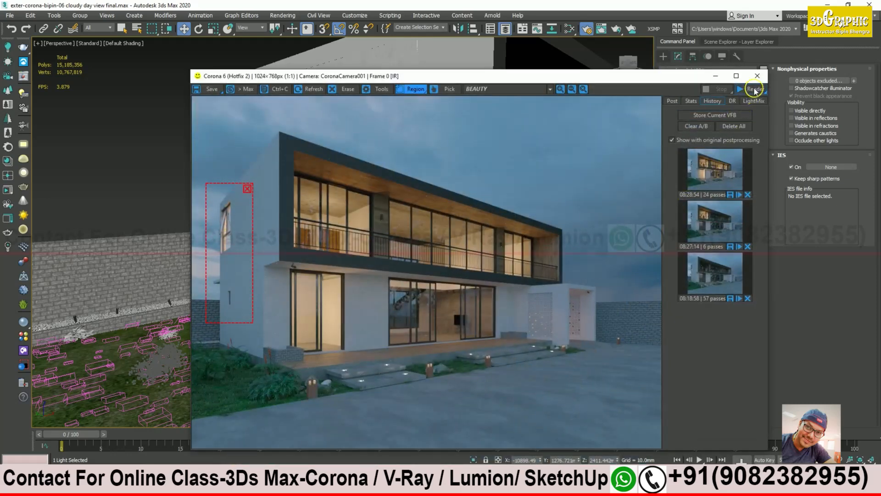
# Step: Restart the Corona interactive render from the frame buffer
pyautogui.click(754, 88)
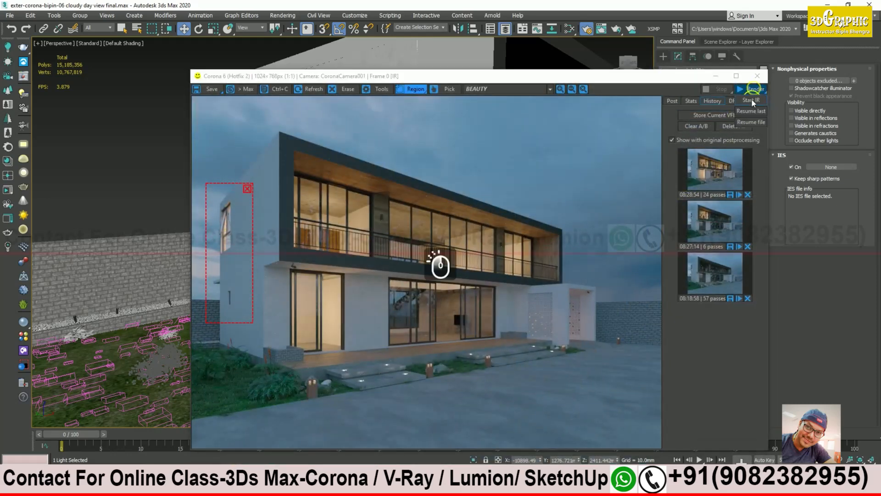
pyautogui.click(751, 111)
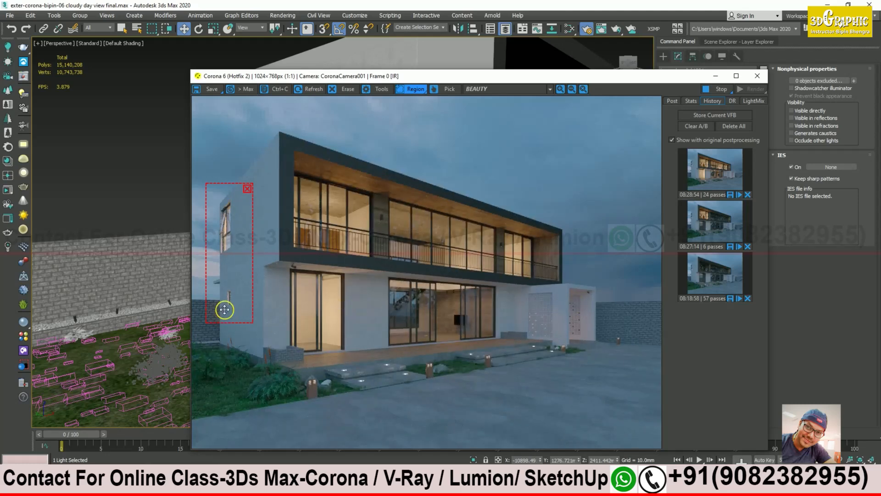
pyautogui.scroll(2, 227, 309)
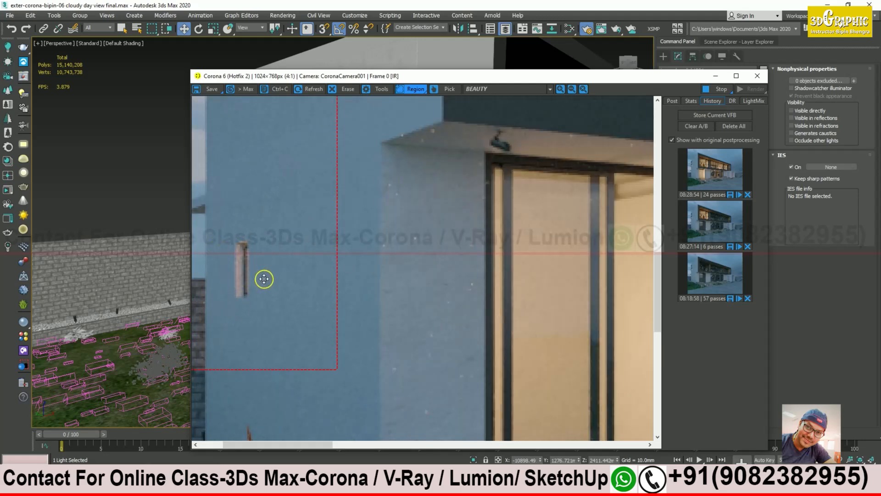
# Step: Slide the instanced plane light along X so it sits inside the small side window
pyautogui.moveTo(326, 80); pyautogui.dragTo(525, 83)
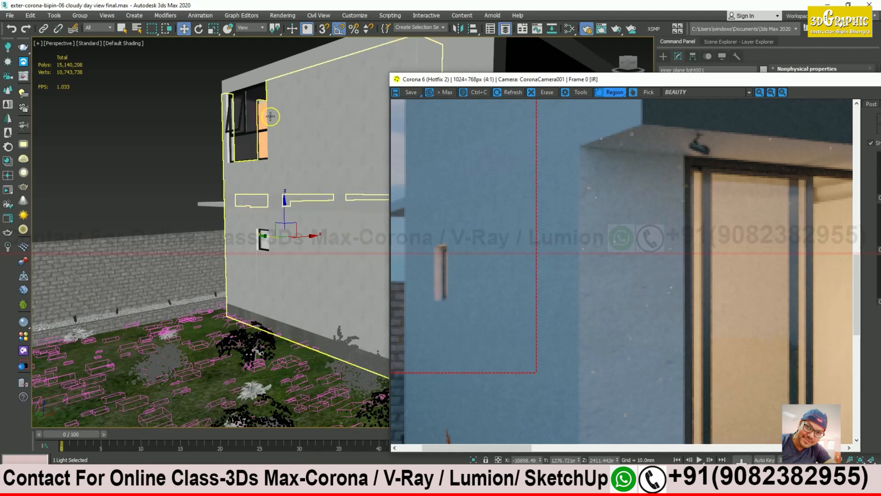
pyautogui.moveTo(282, 249)
pyautogui.keyDown('alt'); pyautogui.mouseDown(button='middle')
pyautogui.moveTo(289, 259)
pyautogui.moveTo(283, 248)
pyautogui.moveTo(294, 243)
pyautogui.mouseUp(button='middle'); pyautogui.keyUp('alt')
pyautogui.scroll(4, 293, 244)
pyautogui.moveTo(303, 206); pyautogui.dragTo(261, 230)
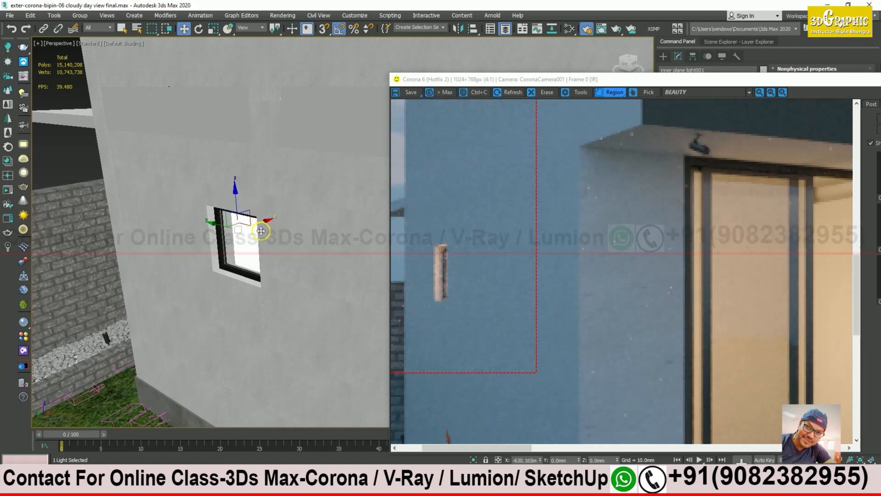
pyautogui.moveTo(262, 231); pyautogui.dragTo(263, 230)
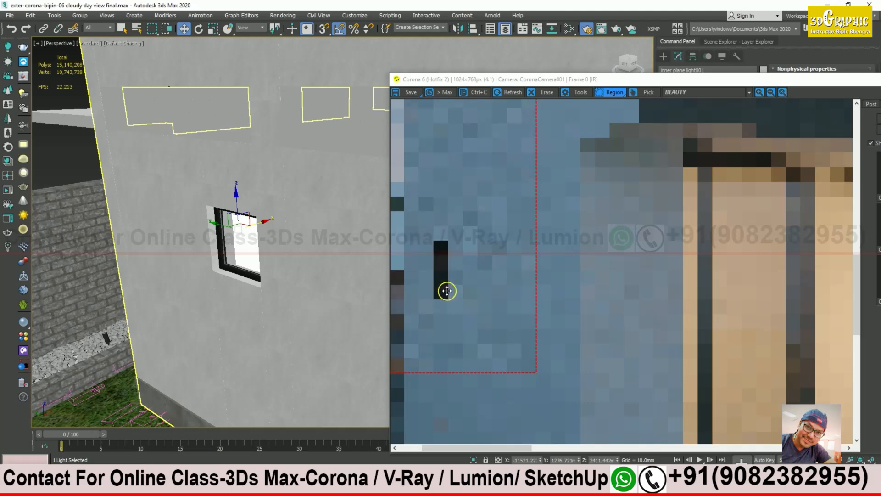
pyautogui.moveTo(273, 220); pyautogui.dragTo(247, 278, button='middle')
pyautogui.scroll(-3, 222, 183)
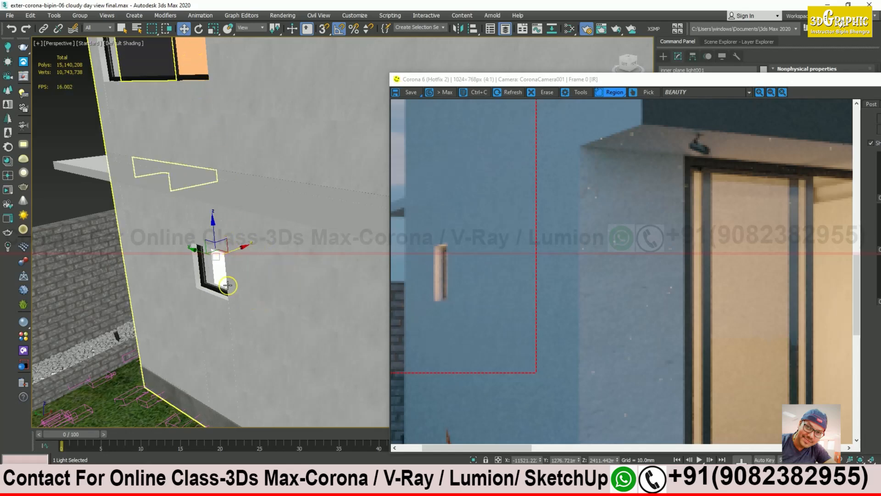
pyautogui.moveTo(221, 256)
pyautogui.keyDown('alt'); pyautogui.mouseDown(button='middle')
pyautogui.moveTo(161, 266)
pyautogui.moveTo(211, 255)
pyautogui.moveTo(218, 263)
pyautogui.mouseUp(button='middle'); pyautogui.keyUp('alt')
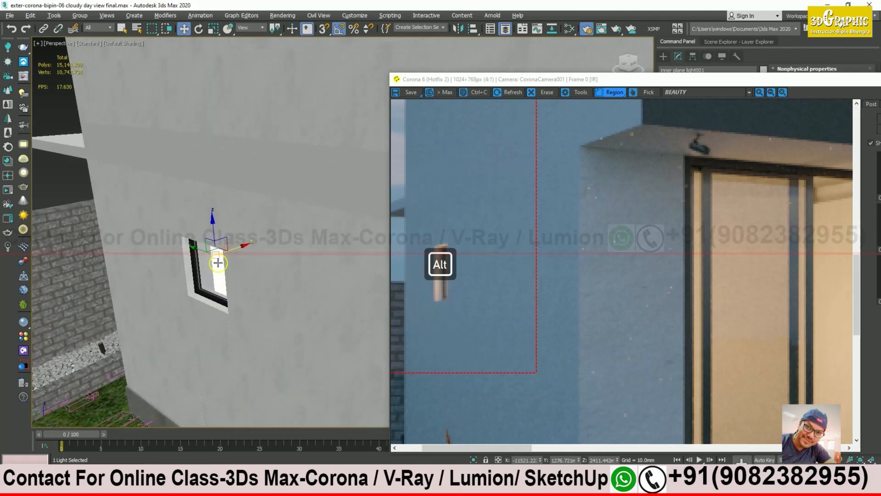
pyautogui.scroll(2, 218, 263)
pyautogui.moveTo(244, 247)
pyautogui.mouseDown()
pyautogui.moveTo(219, 258)
pyautogui.moveTo(232, 252)
pyautogui.mouseUp()
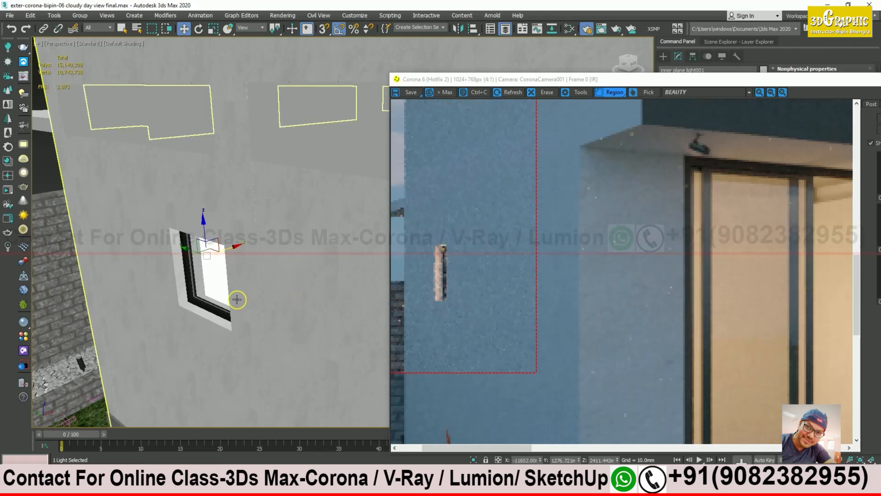
pyautogui.scroll(-3, 215, 286)
pyautogui.scroll(-2, 214, 287)
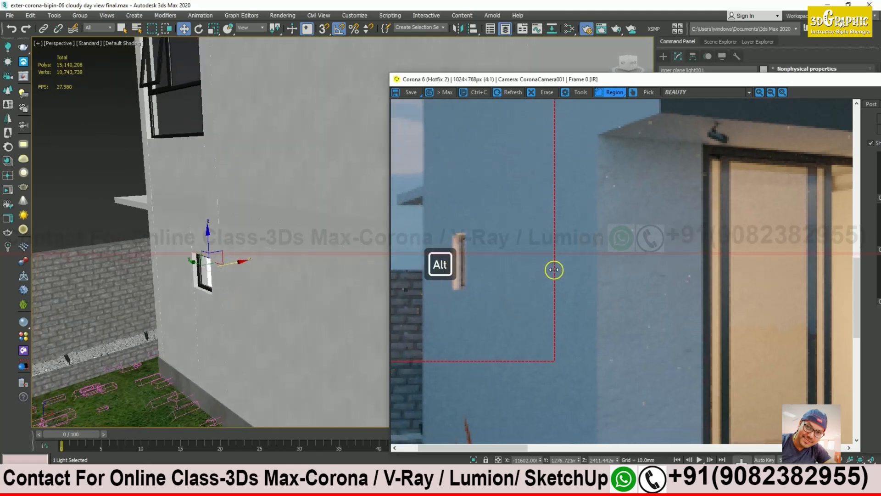
pyautogui.scroll(-2, 553, 269)
pyautogui.scroll(1, 439, 308)
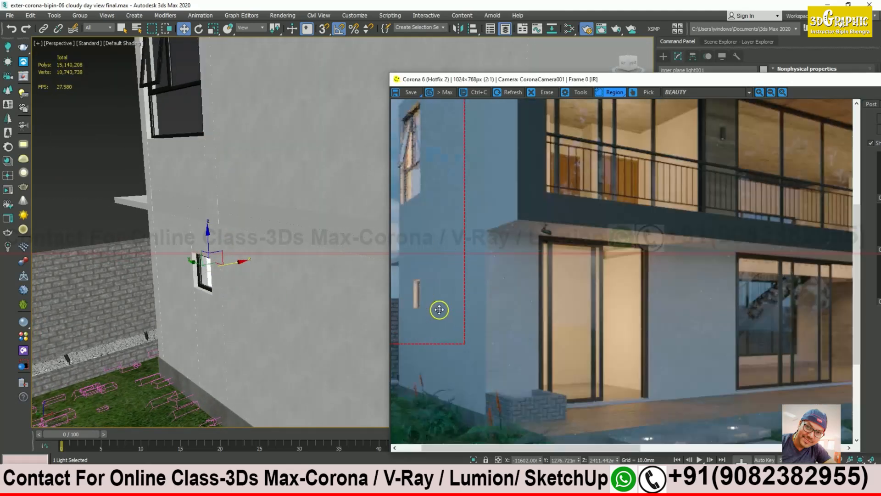
pyautogui.scroll(-1, 437, 300)
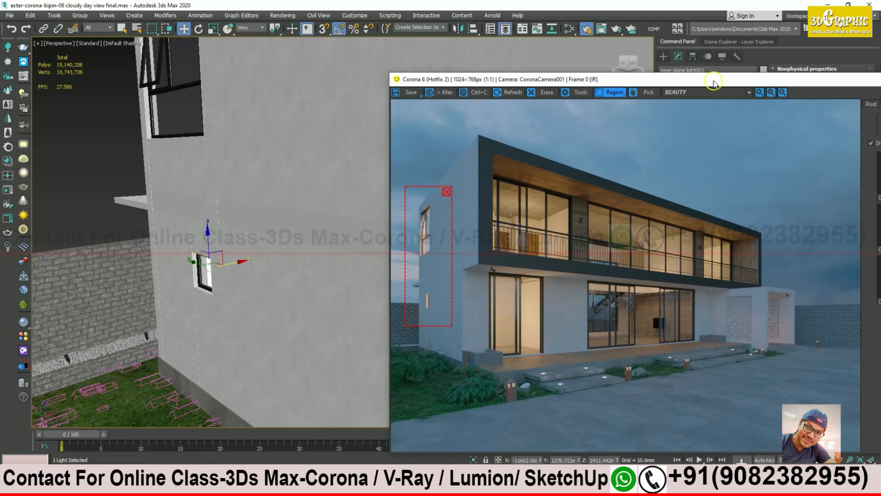
# Step: Stop the interactive render and clear the render region box
pyautogui.moveTo(713, 79); pyautogui.dragTo(450, 80)
pyautogui.click(656, 92)
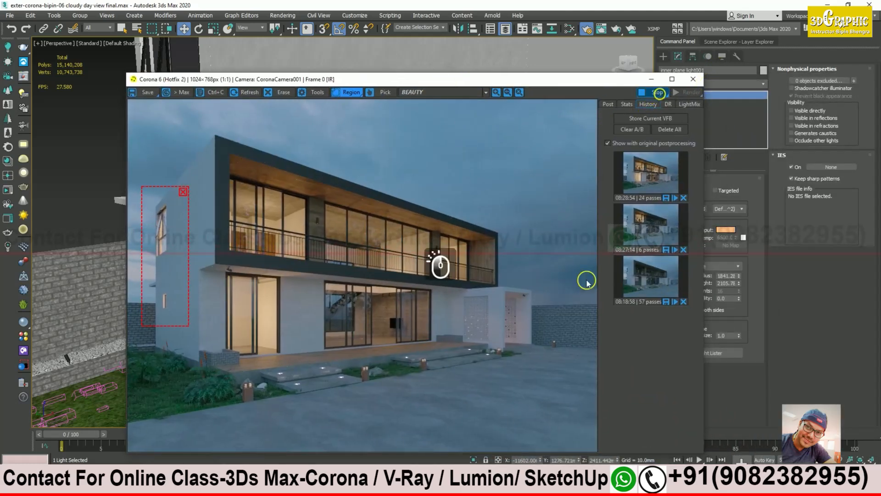
pyautogui.click(183, 192)
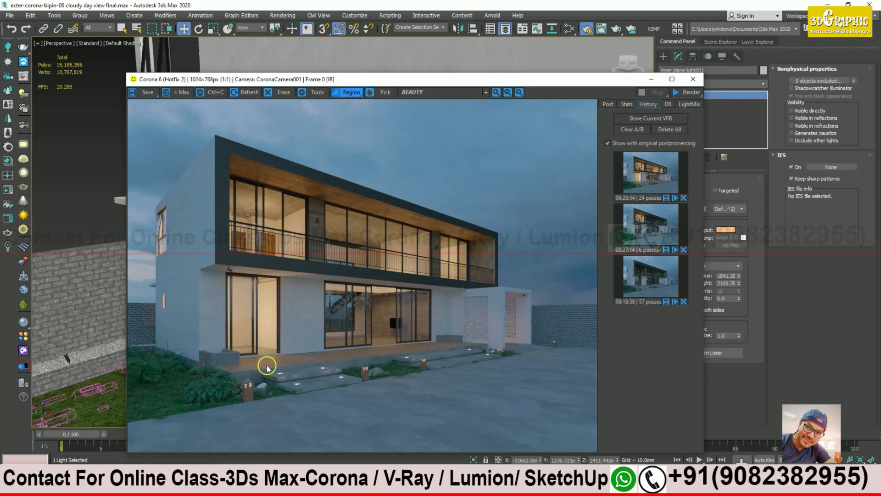
# Step: Run a full-frame interactive render of the dusk view, stop it, and store it in history
pyautogui.click(519, 82)
pyautogui.moveTo(518, 82); pyautogui.dragTo(514, 69)
pyautogui.click(688, 79)
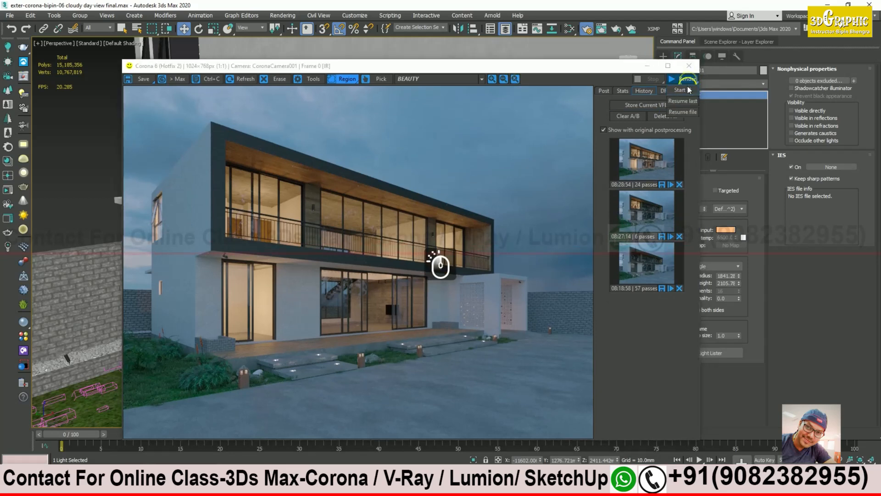
pyautogui.click(684, 90)
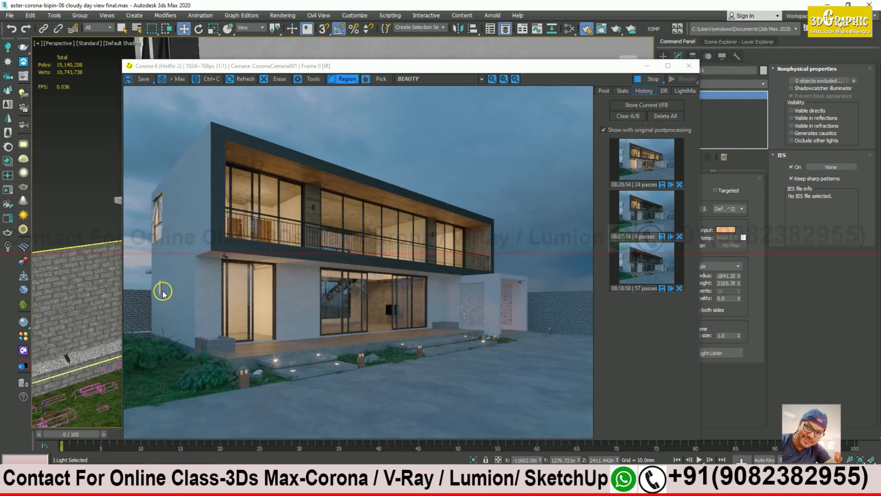
pyautogui.click(654, 81)
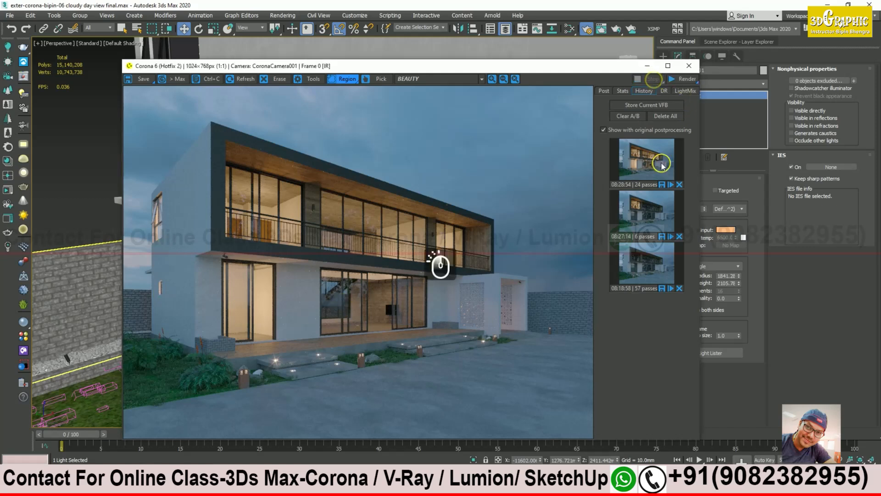
pyautogui.click(647, 105)
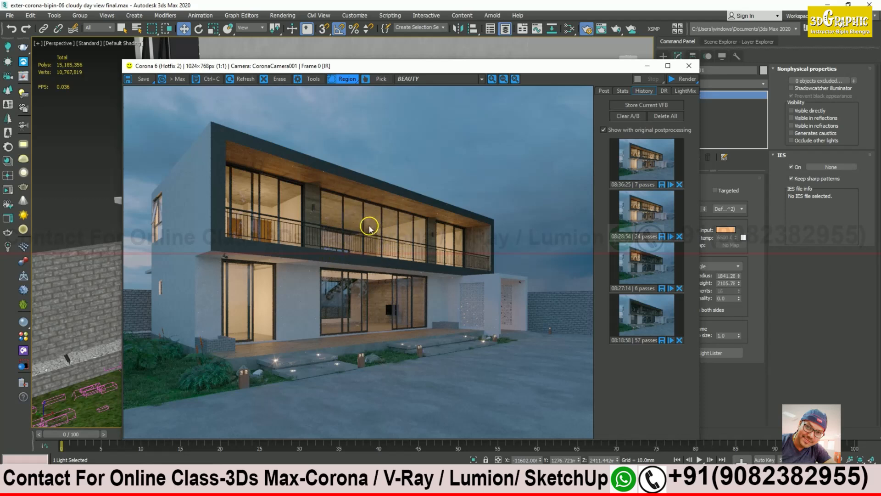
pyautogui.click(647, 66)
pyautogui.moveTo(325, 211); pyautogui.dragTo(333, 230, button='middle')
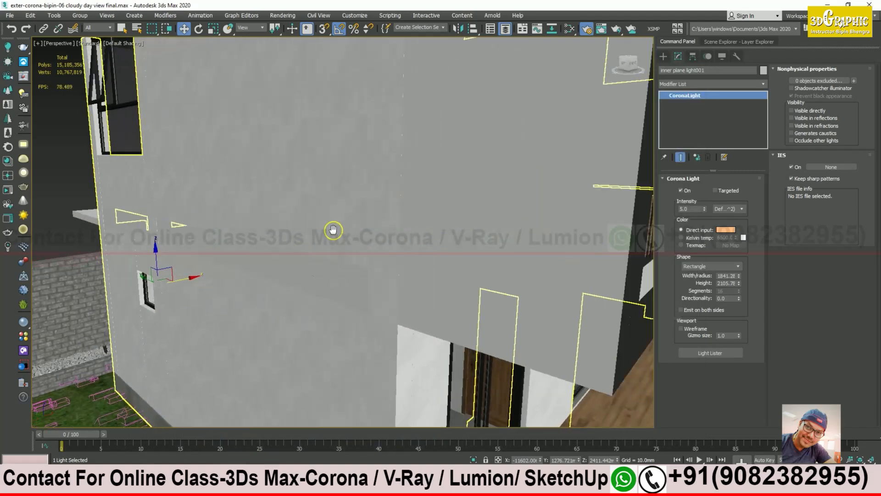
pyautogui.scroll(-5, 334, 230)
pyautogui.keyDown('alt'); pyautogui.moveTo(399, 234); pyautogui.dragTo(364, 243, button='middle'); pyautogui.keyUp('alt')
pyautogui.scroll(5, 202, 246)
pyautogui.keyDown('alt'); pyautogui.moveTo(201, 244); pyautogui.dragTo(408, 199, button='middle'); pyautogui.keyUp('alt')
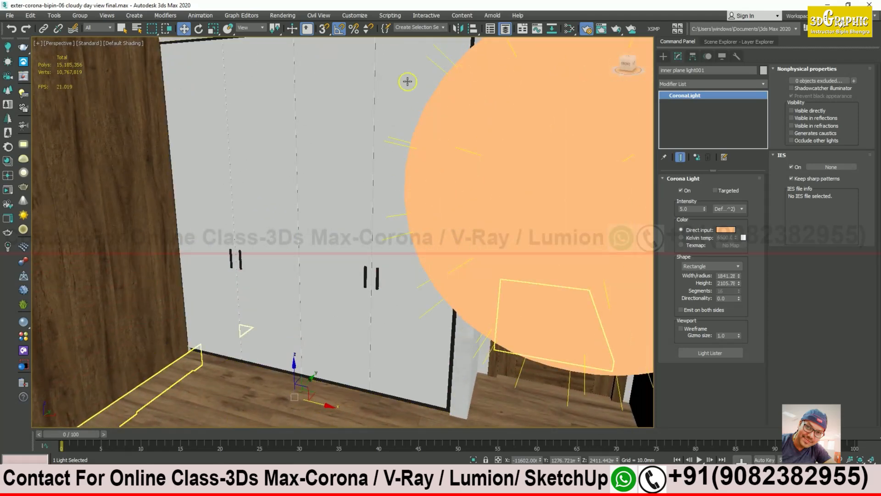
pyautogui.keyDown('alt'); pyautogui.moveTo(504, 195); pyautogui.dragTo(470, 234, button='middle'); pyautogui.keyUp('alt')
pyautogui.scroll(-6, 487, 246)
pyautogui.moveTo(470, 234); pyautogui.dragTo(410, 246, button='middle')
pyautogui.scroll(3, 362, 216)
pyautogui.keyDown('alt'); pyautogui.moveTo(363, 218); pyautogui.dragTo(313, 185, button='middle'); pyautogui.keyUp('alt')
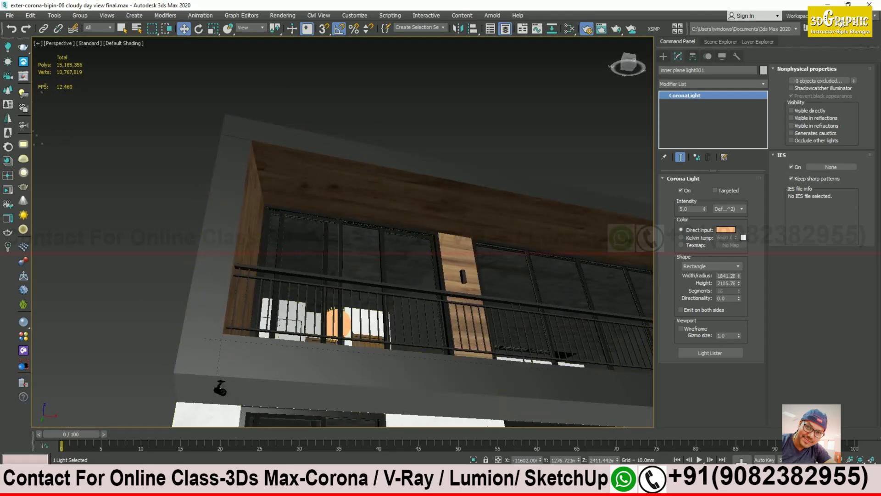
pyautogui.click(239, 472)
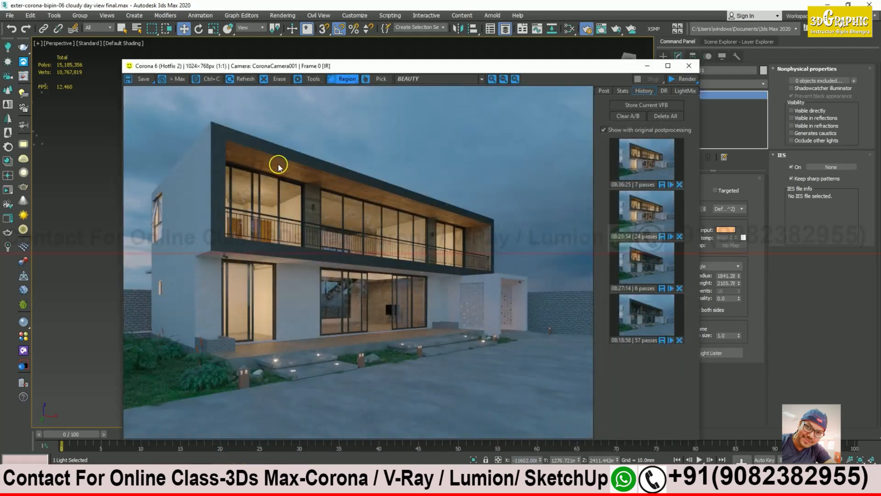
pyautogui.scroll(1, 278, 164)
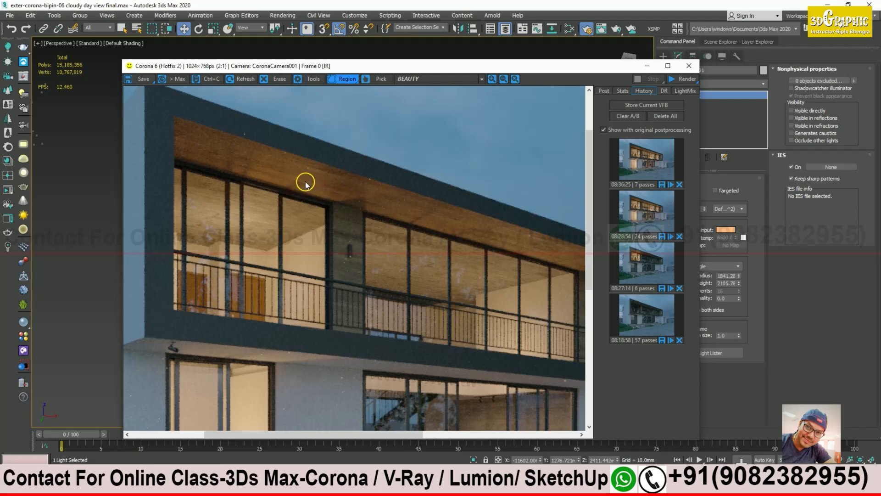
pyautogui.moveTo(429, 216); pyautogui.dragTo(329, 223, button='middle')
pyautogui.scroll(1, 367, 234)
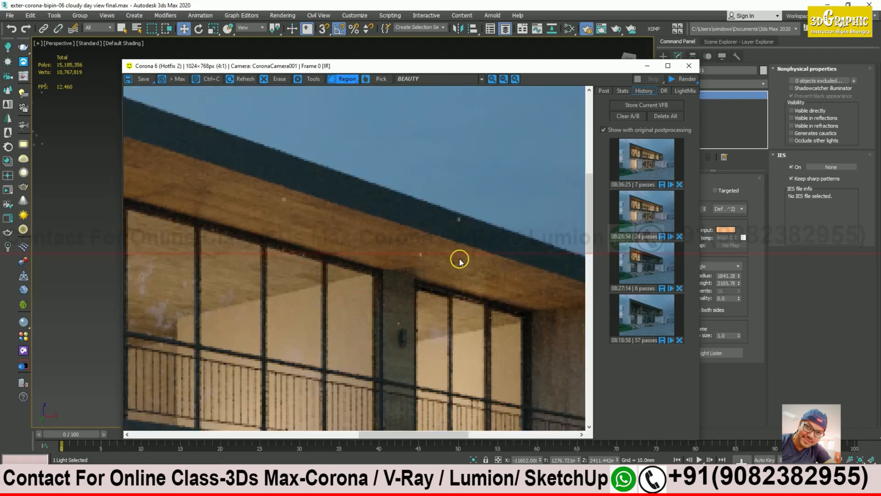
pyautogui.moveTo(511, 289); pyautogui.dragTo(394, 246, button='middle')
pyautogui.moveTo(417, 364); pyautogui.dragTo(395, 218, button='middle')
pyautogui.moveTo(472, 422); pyautogui.dragTo(405, 248, button='middle')
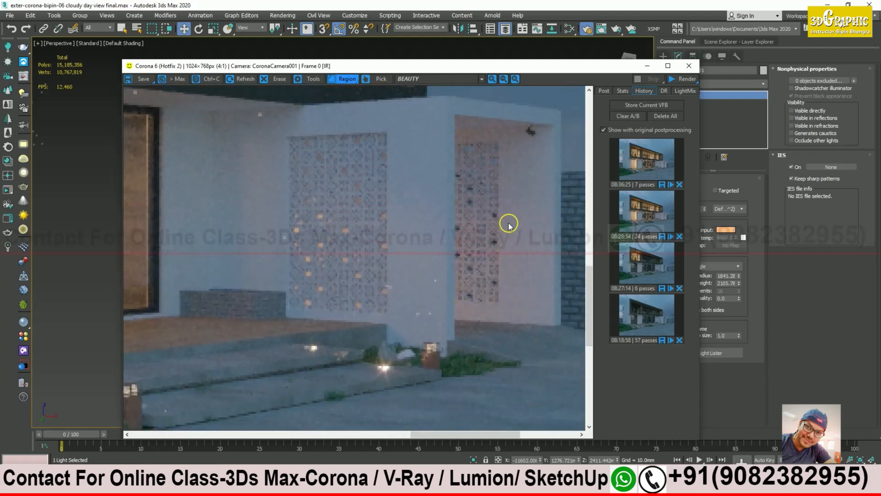
pyautogui.moveTo(351, 264); pyautogui.dragTo(462, 283, button='middle')
pyautogui.moveTo(373, 287); pyautogui.dragTo(465, 287, button='middle')
pyautogui.moveTo(324, 291); pyautogui.dragTo(486, 293, button='middle')
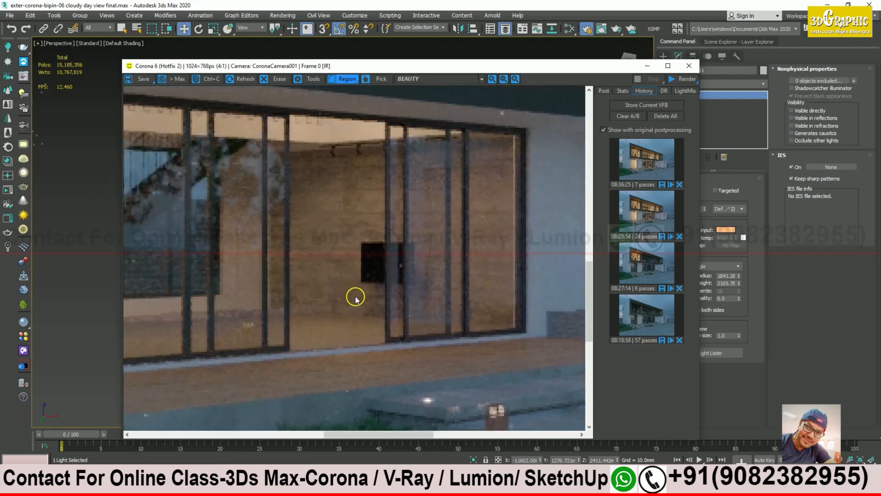
pyautogui.moveTo(356, 298); pyautogui.dragTo(493, 299, button='middle')
pyautogui.moveTo(358, 278); pyautogui.dragTo(488, 249, button='middle')
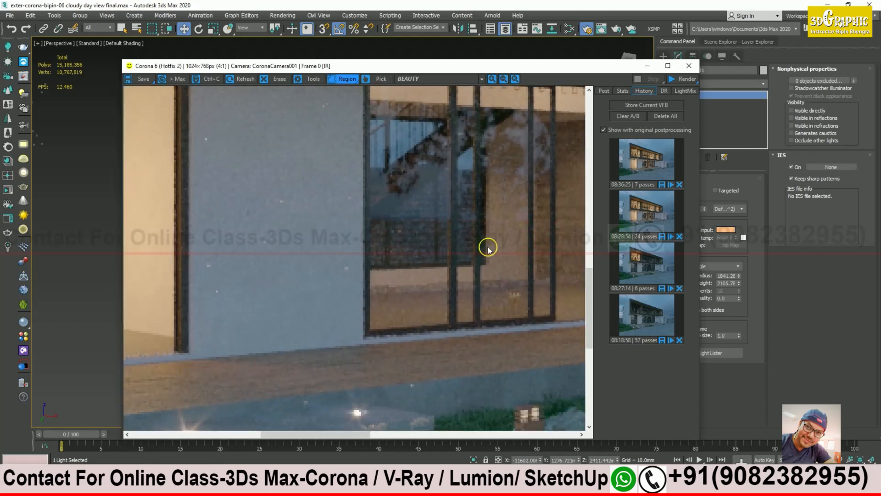
pyautogui.scroll(-2, 396, 279)
pyautogui.scroll(1, 293, 358)
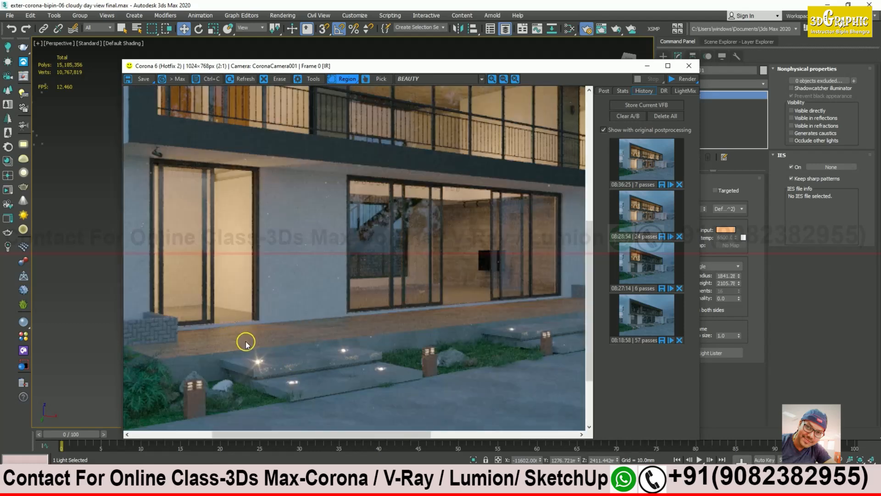
pyautogui.scroll(1, 226, 330)
pyautogui.moveTo(226, 325); pyautogui.dragTo(271, 289, button='middle')
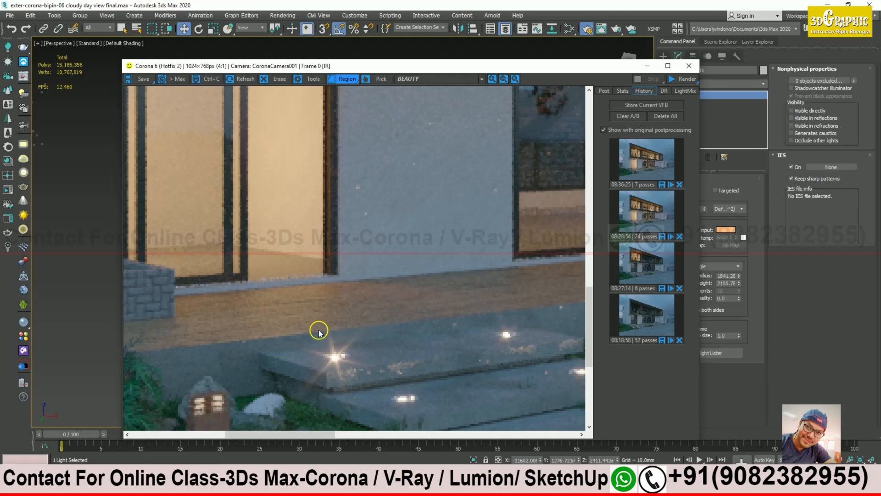
pyautogui.scroll(-1, 319, 333)
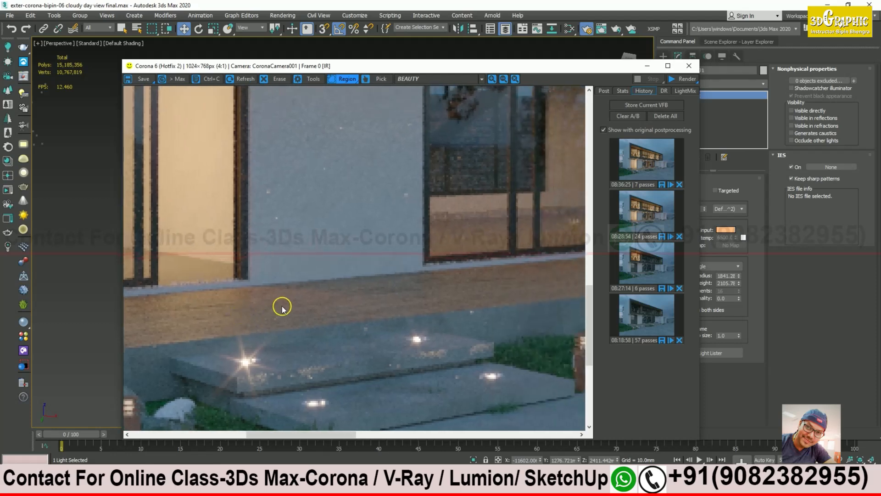
pyautogui.moveTo(470, 303); pyautogui.dragTo(398, 306, button='middle')
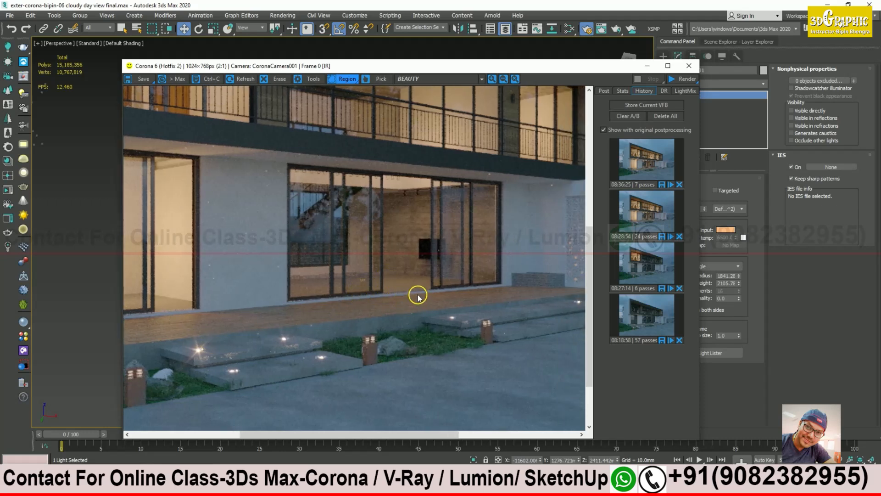
pyautogui.scroll(1, 400, 257)
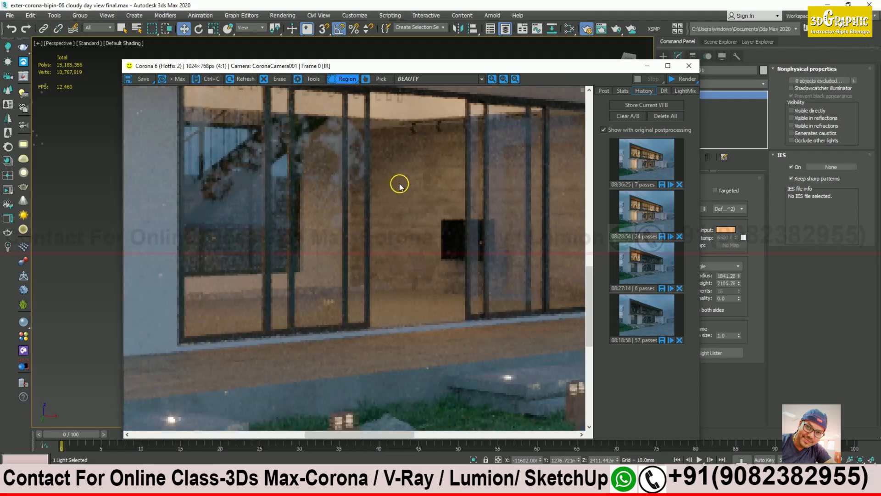
pyautogui.moveTo(404, 179); pyautogui.dragTo(374, 202, button='middle')
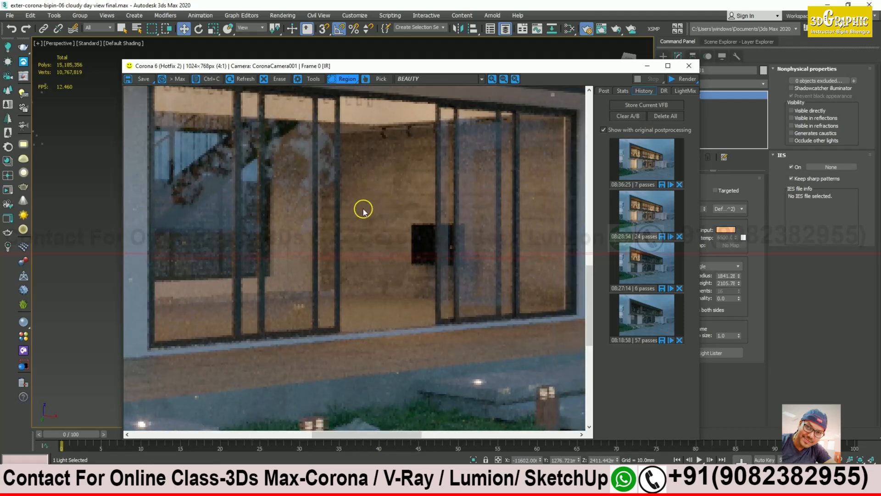
pyautogui.moveTo(410, 236); pyautogui.dragTo(391, 158, button='middle')
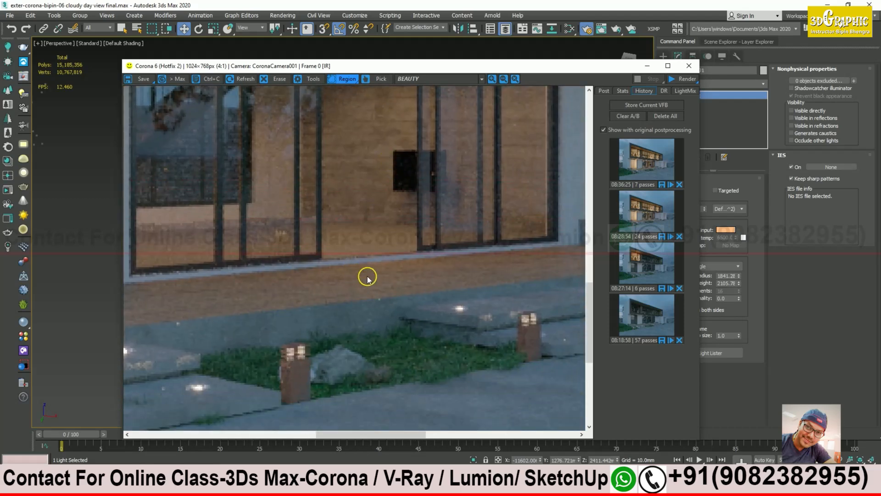
pyautogui.moveTo(262, 292); pyautogui.dragTo(436, 264, button='middle')
pyautogui.moveTo(250, 291); pyautogui.dragTo(438, 264, button='middle')
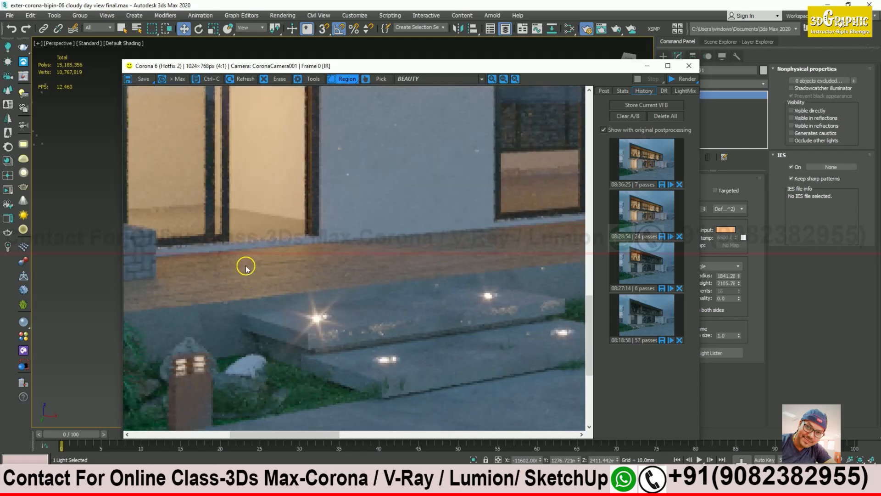
pyautogui.moveTo(287, 267); pyautogui.dragTo(256, 259, button='middle')
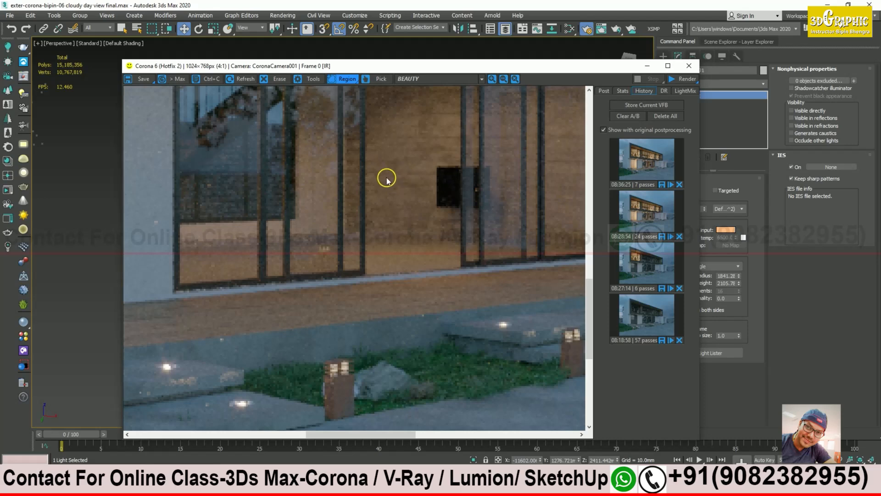
pyautogui.moveTo(431, 221); pyautogui.dragTo(393, 250, button='middle')
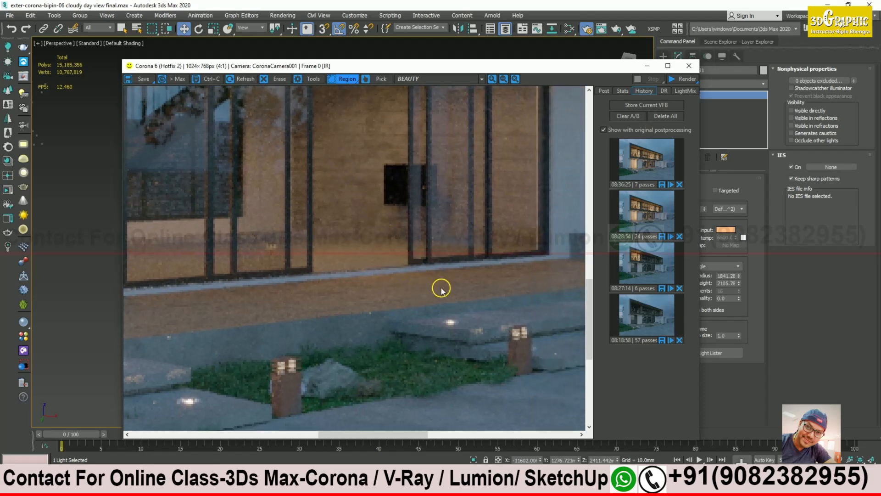
pyautogui.scroll(-3, 439, 281)
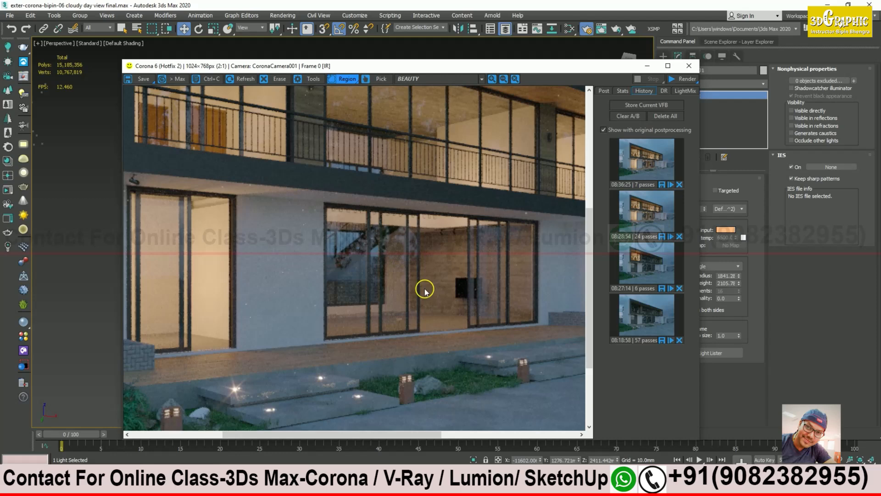
pyautogui.scroll(-1, 469, 335)
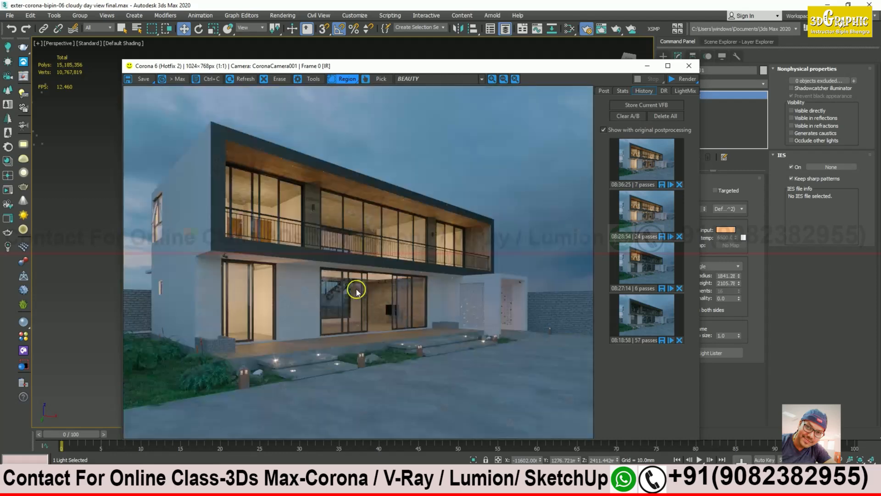
pyautogui.scroll(1, 240, 225)
pyautogui.moveTo(246, 223); pyautogui.dragTo(338, 224, button='middle')
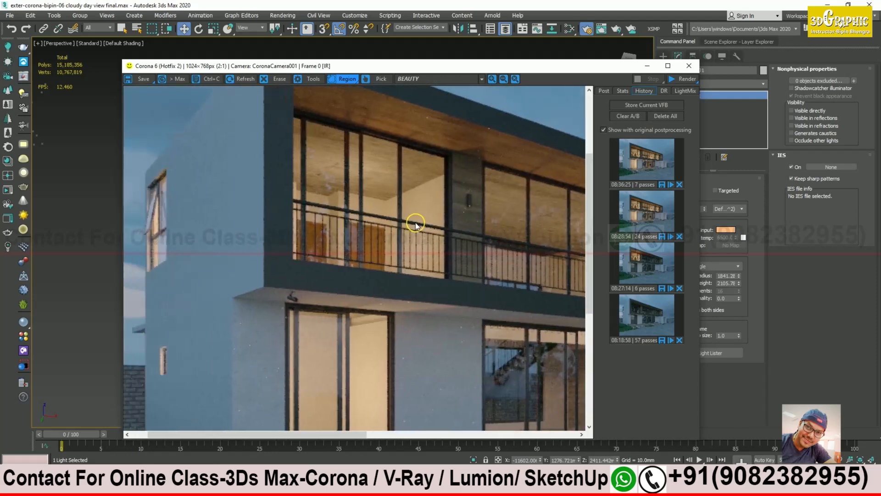
pyautogui.scroll(-1, 447, 253)
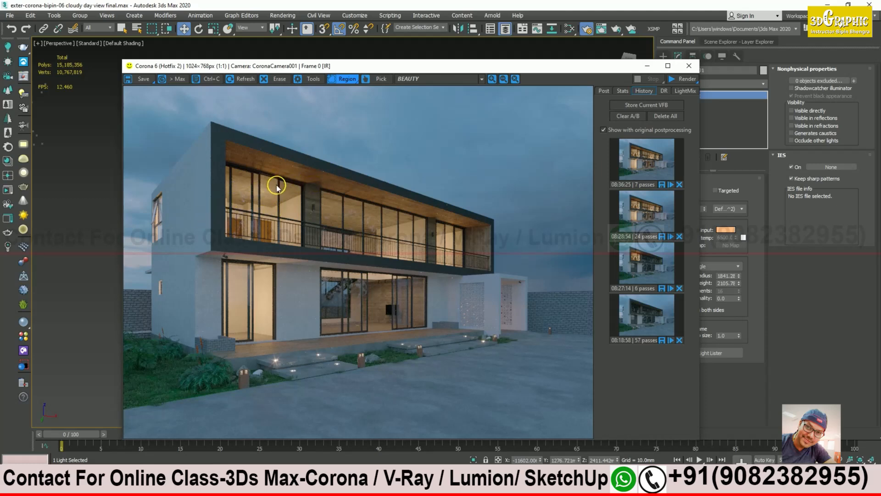
pyautogui.scroll(1, 286, 184)
pyautogui.moveTo(274, 177); pyautogui.dragTo(340, 206, button='middle')
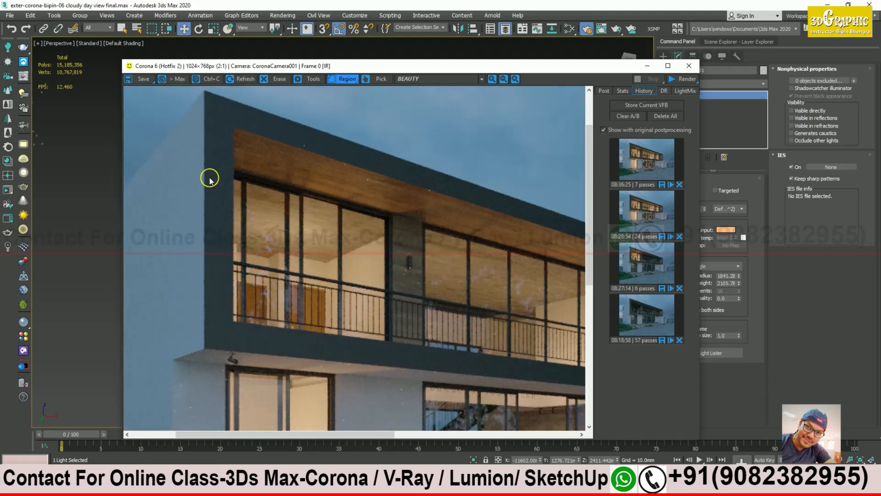
pyautogui.moveTo(210, 178); pyautogui.dragTo(401, 167, button='middle')
pyautogui.scroll(1, 168, 266)
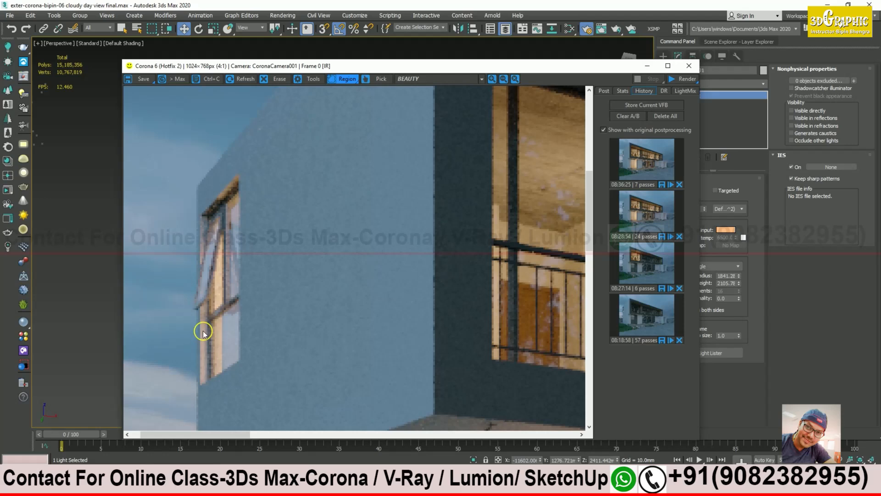
pyautogui.moveTo(202, 370); pyautogui.dragTo(226, 277, button='middle')
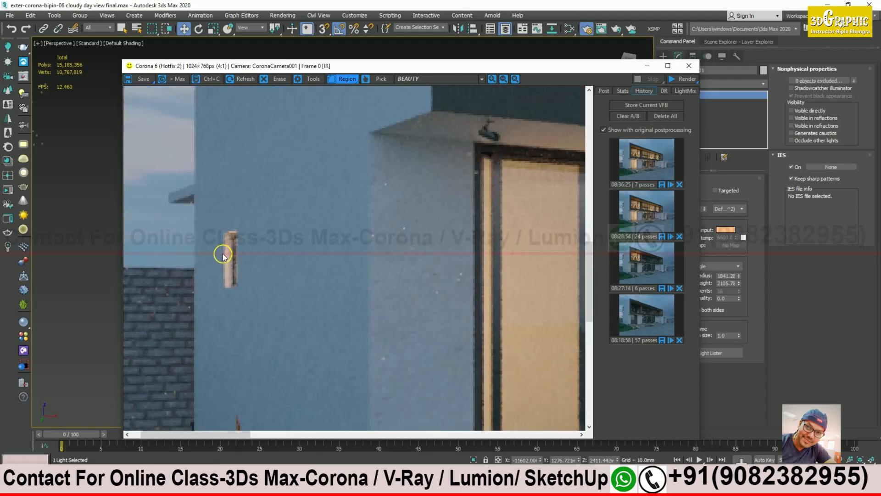
pyautogui.scroll(-2, 258, 265)
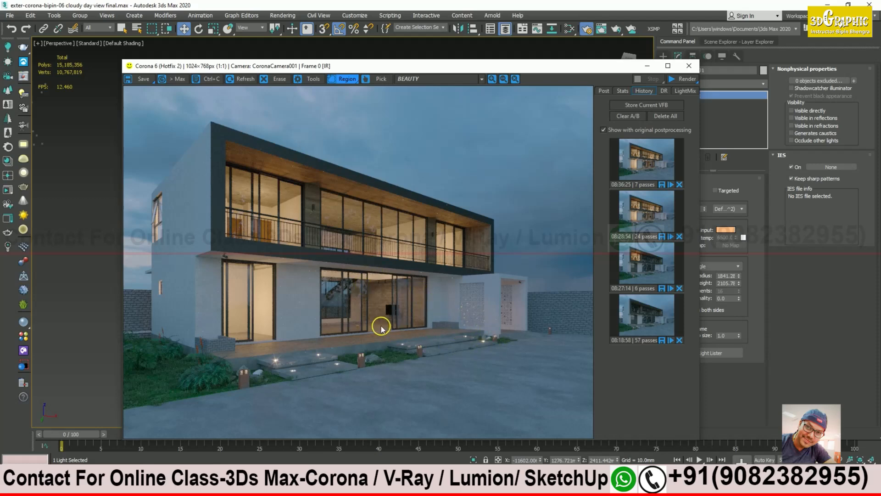
pyautogui.scroll(1, 381, 327)
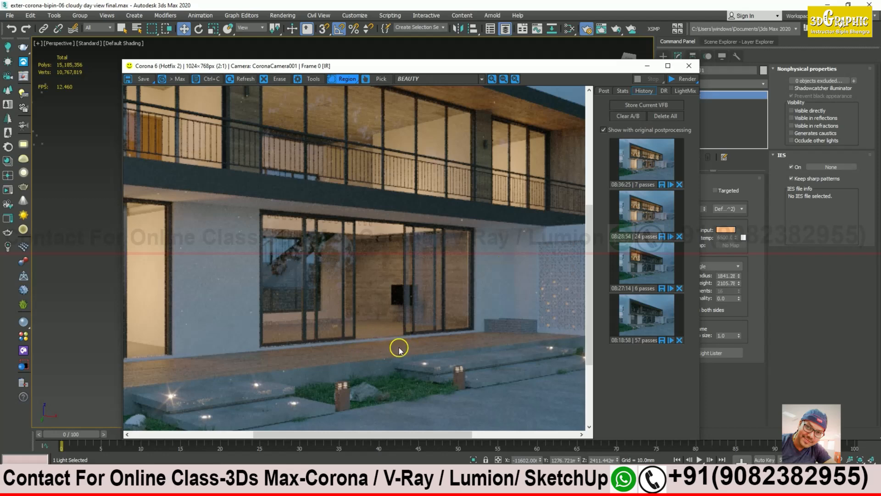
pyautogui.scroll(-1, 357, 330)
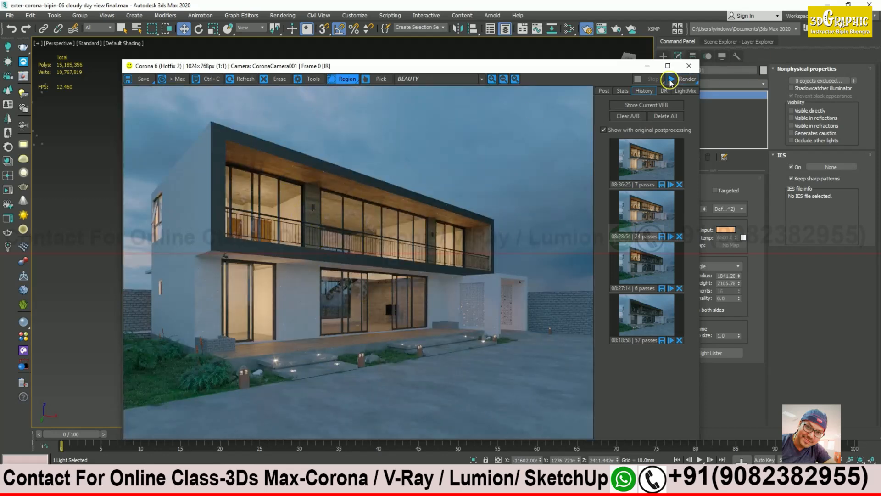
pyautogui.click(648, 68)
# Step: Orbit and zoom the Perspective view around the ground floor and deck, then bring up the photo viewer
pyautogui.keyDown('alt'); pyautogui.moveTo(467, 282); pyautogui.dragTo(329, 280, button='middle'); pyautogui.keyUp('alt')
pyautogui.keyDown('alt'); pyautogui.moveTo(223, 280); pyautogui.dragTo(254, 303, button='middle'); pyautogui.keyUp('alt')
pyautogui.scroll(-5, 299, 310)
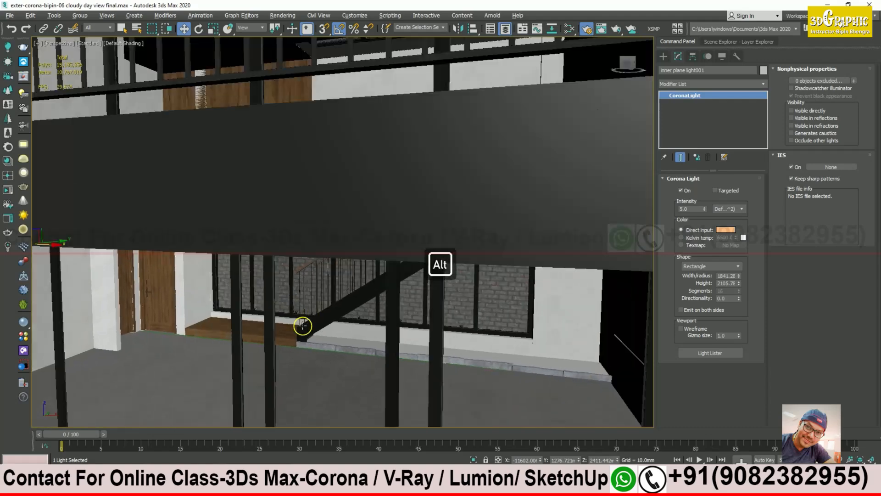
pyautogui.keyDown('alt'); pyautogui.moveTo(301, 327); pyautogui.dragTo(345, 314); pyautogui.keyUp('alt')
pyautogui.keyDown('alt'); pyautogui.moveTo(350, 299); pyautogui.dragTo(390, 309, button='middle'); pyautogui.keyUp('alt')
pyautogui.scroll(3, 363, 294)
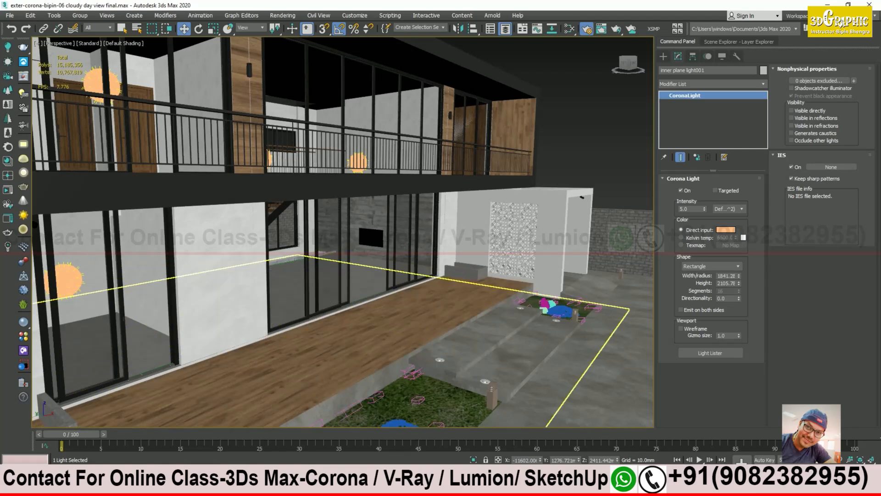
pyautogui.click(258, 486)
# Step: Zoom into night final_Low-1.jpg's balcony and ground-floor lighting, then return to 3ds Max
pyautogui.click(310, 453)
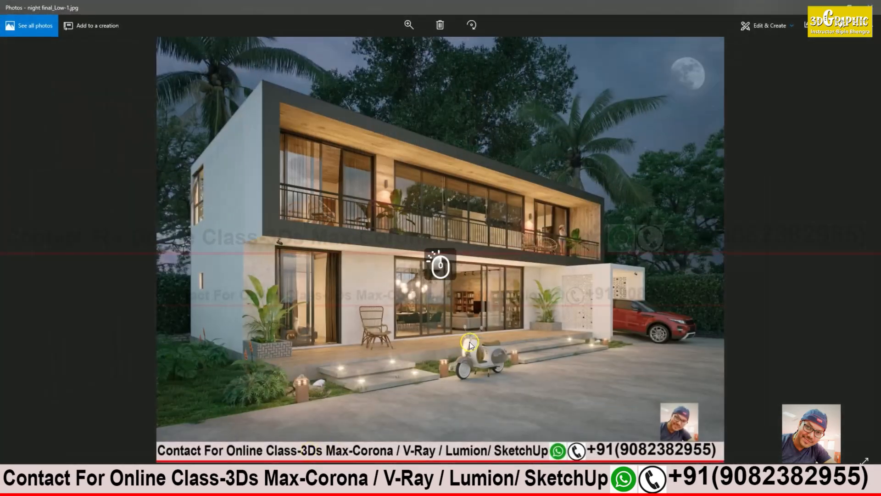
pyautogui.doubleClick(469, 341)
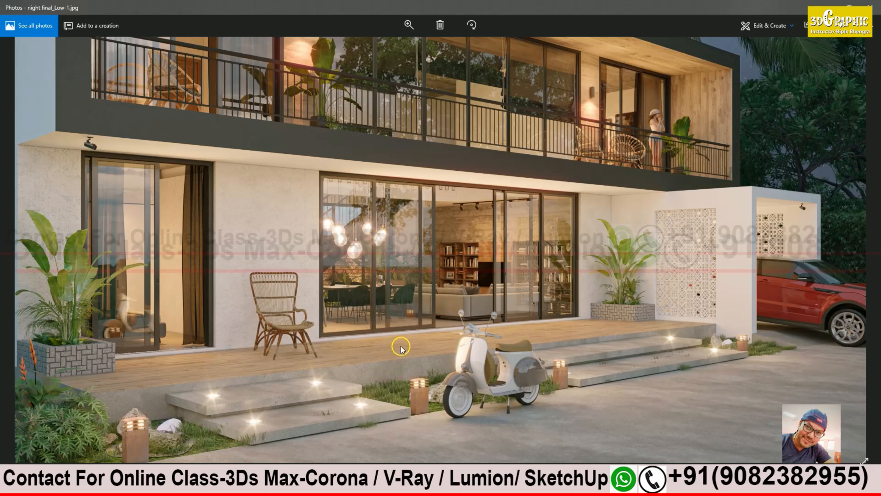
pyautogui.scroll(3, 580, 197)
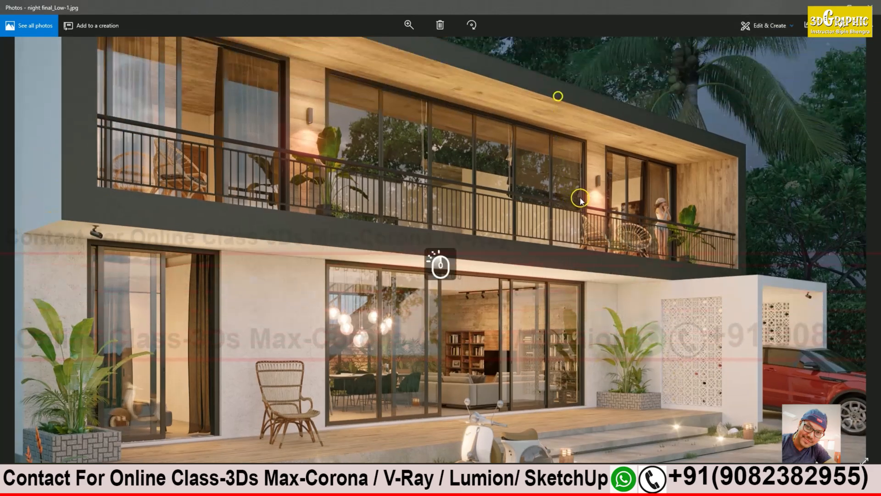
pyautogui.scroll(-2, 360, 87)
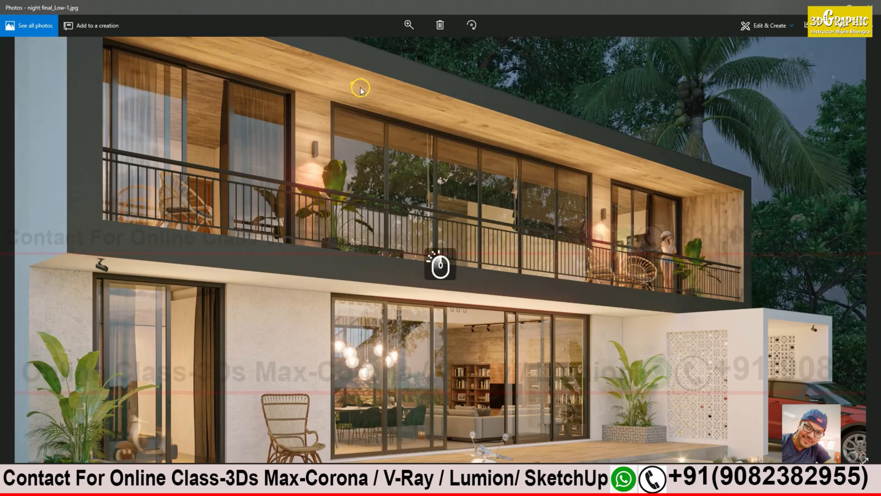
pyautogui.scroll(2, 352, 86)
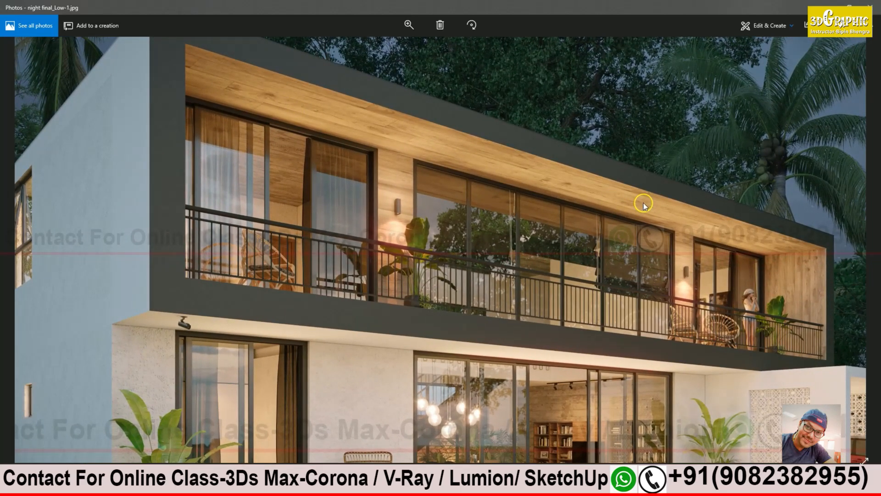
pyautogui.scroll(-2, 644, 204)
pyautogui.scroll(2, 582, 272)
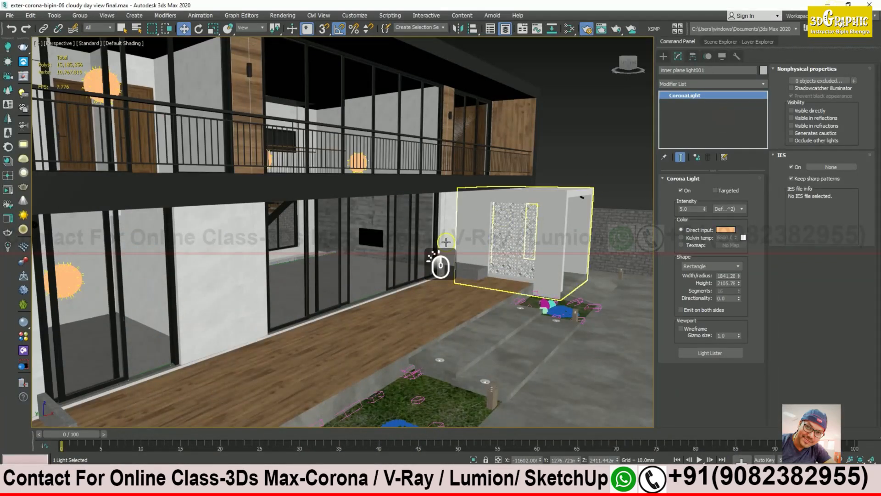
pyautogui.click(442, 266)
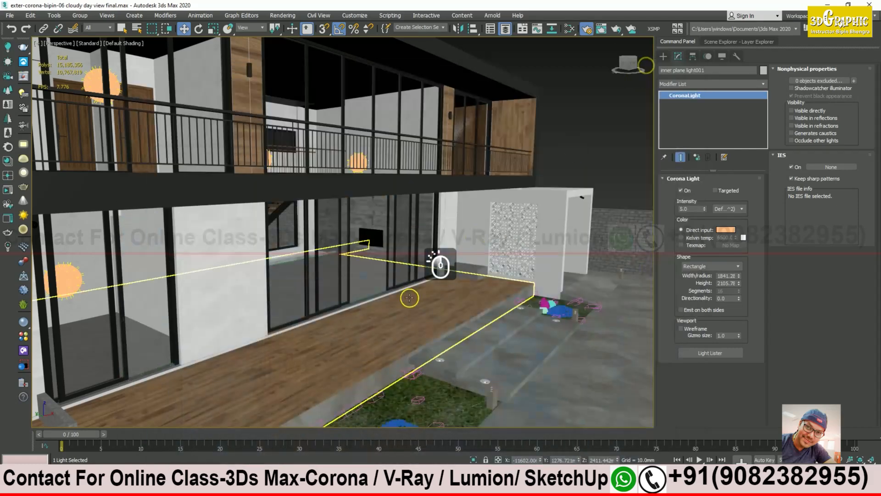
# Step: Frame the ground-floor deck and glass doors in the viewport and open the Create panel
pyautogui.moveTo(409, 298)
pyautogui.keyDown('alt'); pyautogui.mouseDown(button='middle')
pyautogui.moveTo(395, 275)
pyautogui.moveTo(371, 295)
pyautogui.moveTo(402, 289)
pyautogui.mouseUp(button='middle'); pyautogui.keyUp('alt')
pyautogui.scroll(-10, 338, 278)
pyautogui.keyDown('alt'); pyautogui.moveTo(339, 277); pyautogui.dragTo(151, 193, button='middle'); pyautogui.keyUp('alt')
pyautogui.scroll(8, 152, 192)
pyautogui.keyDown('alt'); pyautogui.moveTo(200, 220); pyautogui.dragTo(223, 214, button='middle'); pyautogui.keyUp('alt')
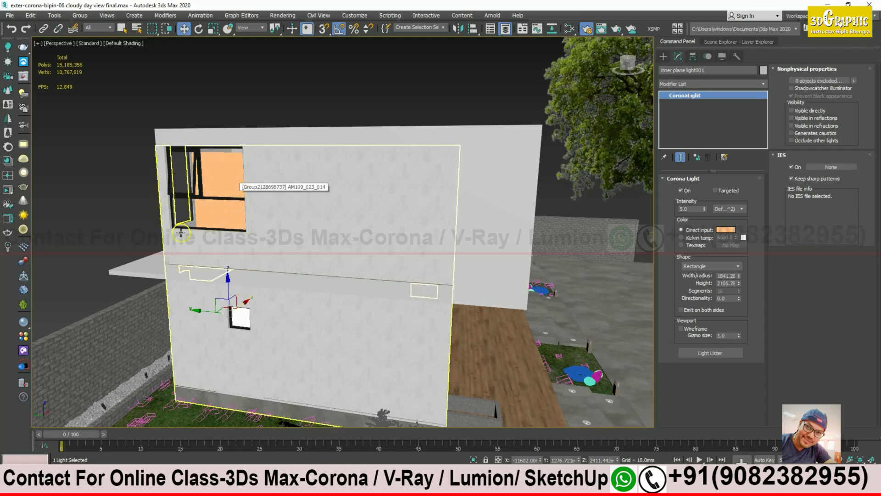
pyautogui.keyDown('alt'); pyautogui.moveTo(246, 207); pyautogui.dragTo(222, 208, button='middle'); pyautogui.keyUp('alt')
pyautogui.keyDown('alt'); pyautogui.scroll(6, 220, 208); pyautogui.keyUp('alt')
pyautogui.keyDown('alt'); pyautogui.moveTo(404, 279); pyautogui.dragTo(313, 282, button='middle'); pyautogui.keyUp('alt')
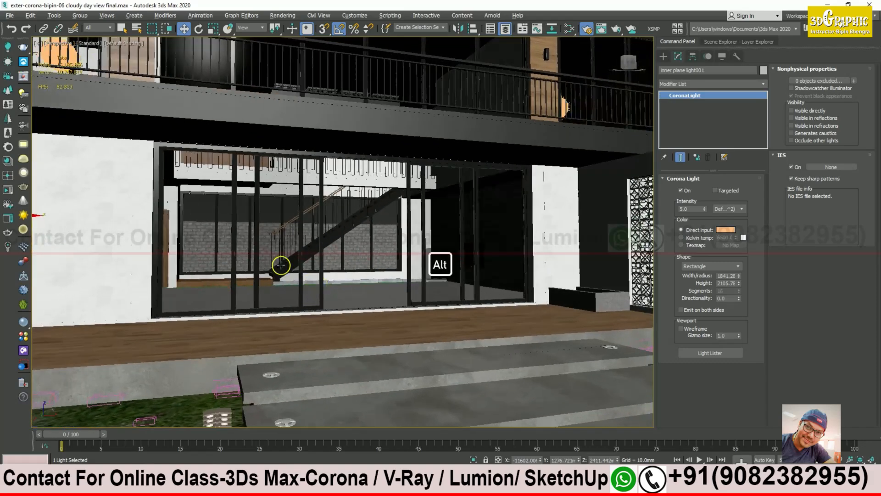
pyautogui.keyDown('alt'); pyautogui.moveTo(146, 151); pyautogui.dragTo(353, 270, button='middle'); pyautogui.keyUp('alt')
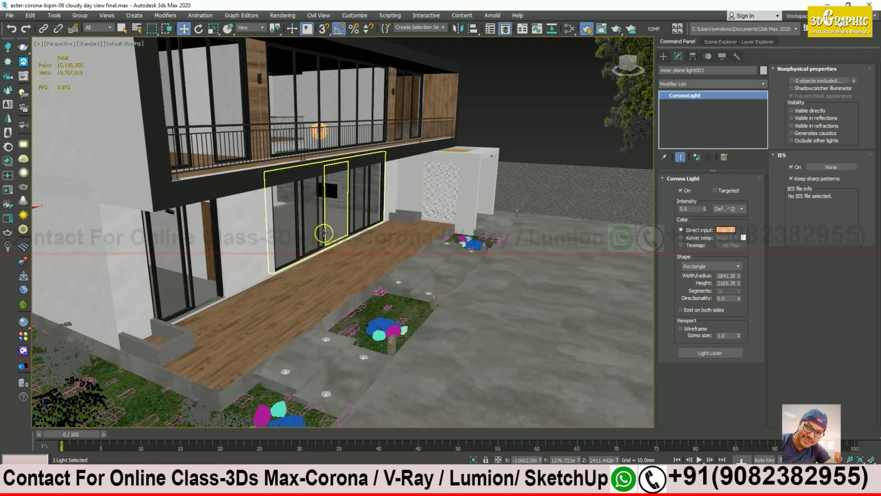
pyautogui.keyDown('alt'); pyautogui.scroll(3, 336, 220); pyautogui.keyUp('alt')
pyautogui.keyDown('alt'); pyautogui.moveTo(307, 169); pyautogui.dragTo(336, 227, button='middle'); pyautogui.keyUp('alt')
pyautogui.scroll(2, 336, 227)
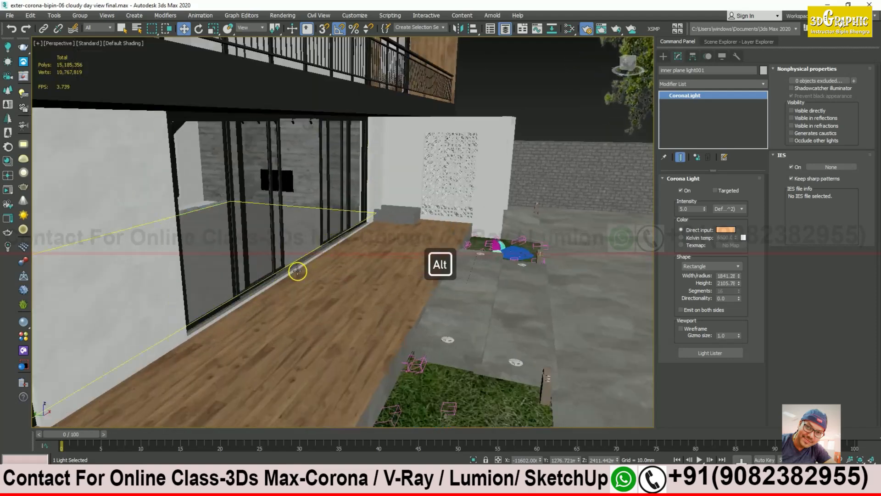
pyautogui.moveTo(386, 293); pyautogui.dragTo(481, 267, button='middle')
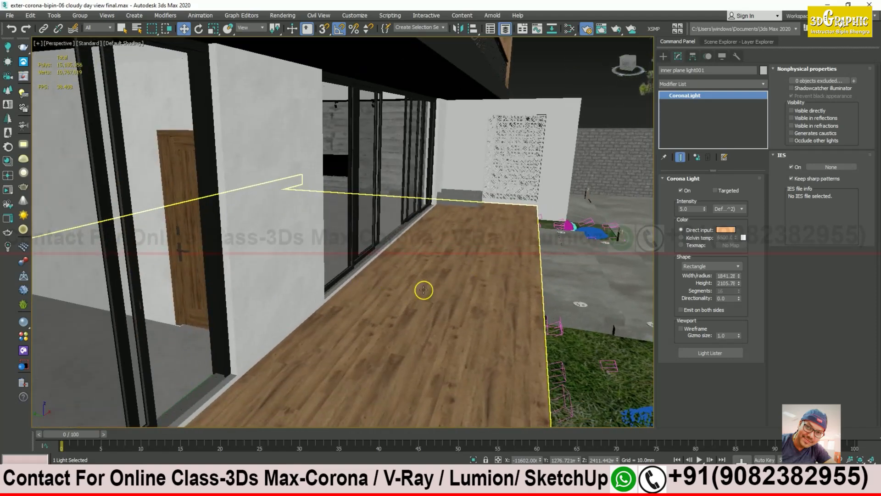
pyautogui.moveTo(439, 279); pyautogui.dragTo(429, 289, button='middle')
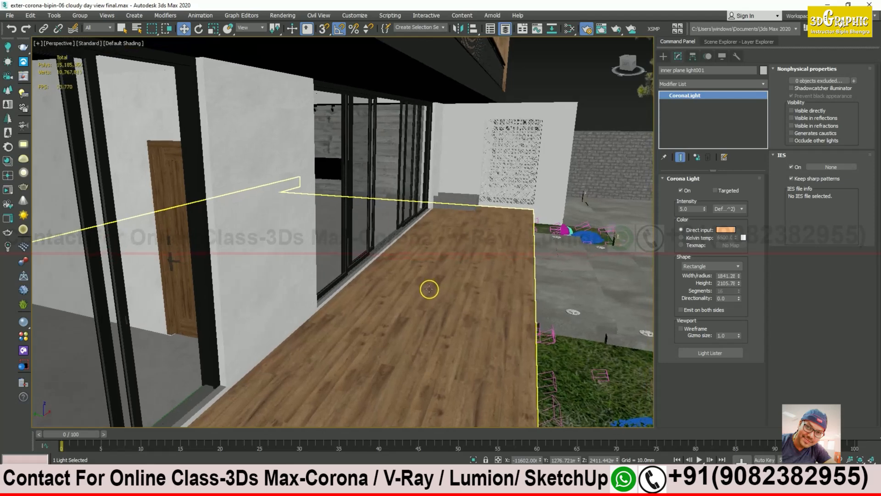
pyautogui.click(664, 57)
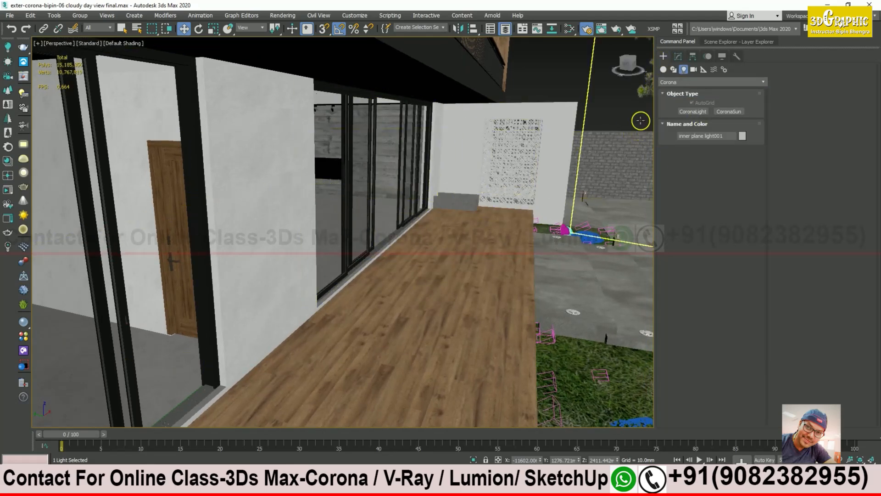
# Step: Draw rectangular CoronaLight057 across the ground-floor glass facade and zoom in on it
pyautogui.click(663, 57)
pyautogui.click(703, 115)
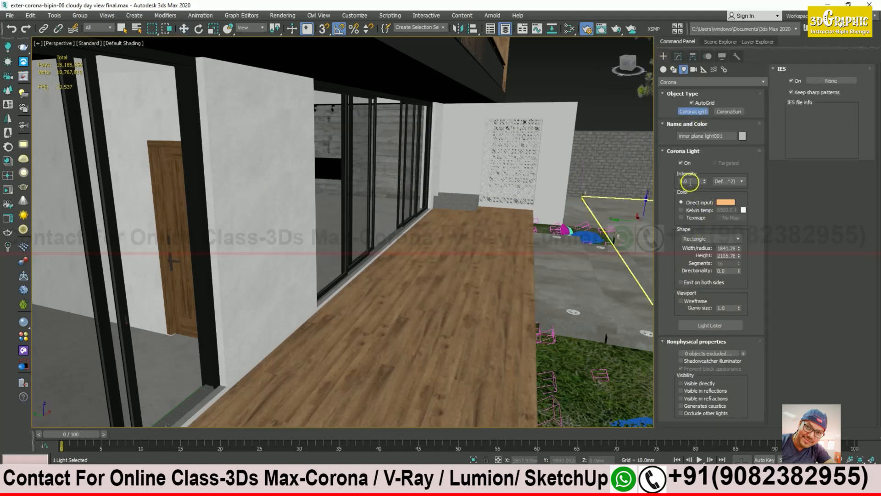
pyautogui.keyDown('alt'); pyautogui.moveTo(498, 238); pyautogui.dragTo(352, 223, button='middle'); pyautogui.keyUp('alt')
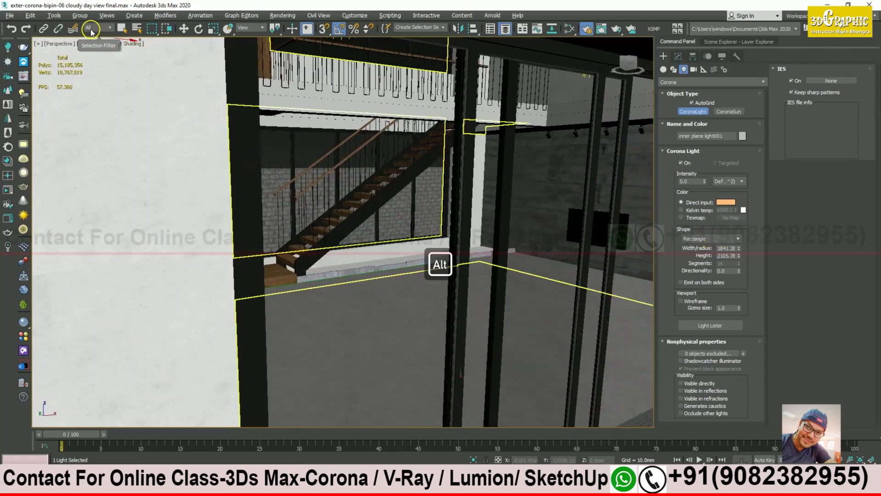
pyautogui.scroll(-12, 453, 241)
pyautogui.keyDown('alt'); pyautogui.moveTo(450, 244); pyautogui.dragTo(454, 240, button='middle'); pyautogui.keyUp('alt')
pyautogui.scroll(3, 451, 241)
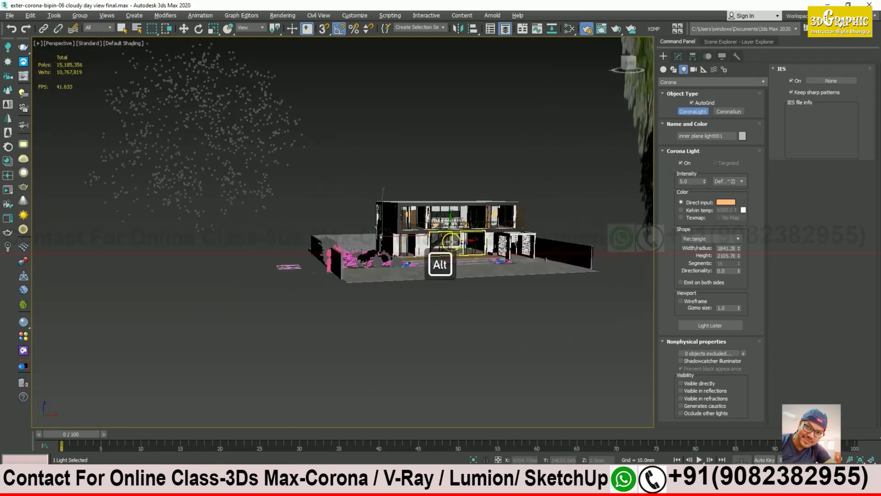
pyautogui.keyDown('alt'); pyautogui.scroll(10, 453, 242); pyautogui.keyUp('alt')
pyautogui.keyDown('alt'); pyautogui.moveTo(429, 238); pyautogui.dragTo(353, 210, button='middle'); pyautogui.keyUp('alt')
pyautogui.moveTo(353, 201); pyautogui.dragTo(573, 279)
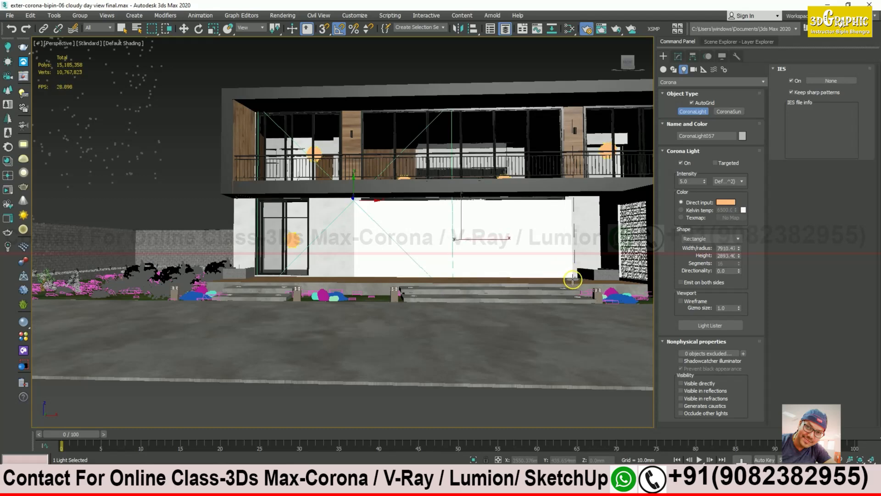
pyautogui.rightClick(389, 308)
pyautogui.keyDown('alt'); pyautogui.moveTo(414, 243); pyautogui.dragTo(422, 271, button='middle'); pyautogui.keyUp('alt')
pyautogui.scroll(4, 458, 252)
pyautogui.keyDown('alt'); pyautogui.moveTo(447, 243); pyautogui.dragTo(531, 311, button='middle'); pyautogui.keyUp('alt')
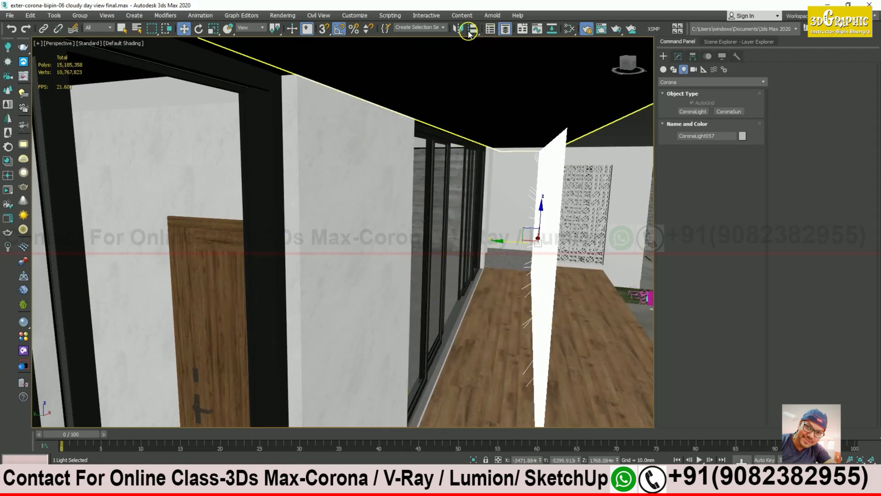
# Step: Mirror CoronaLight057 on the Y axis without cloning so it faces the other way
pyautogui.click(458, 29)
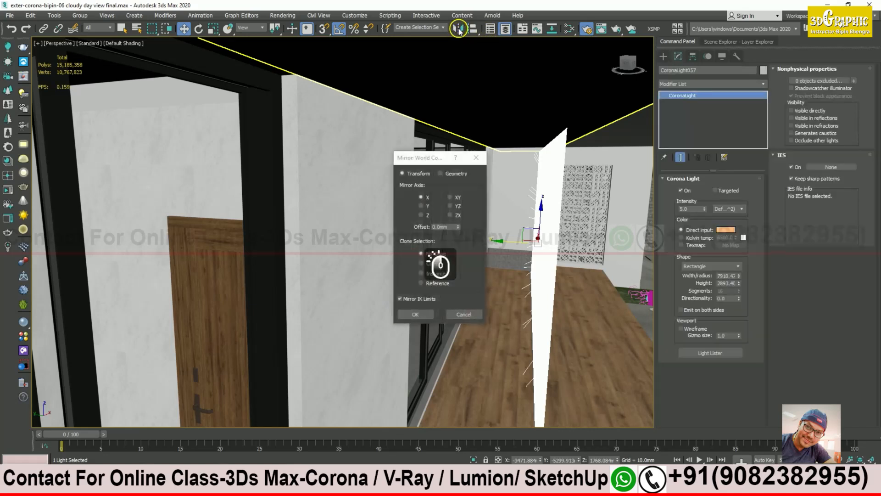
pyautogui.click(423, 205)
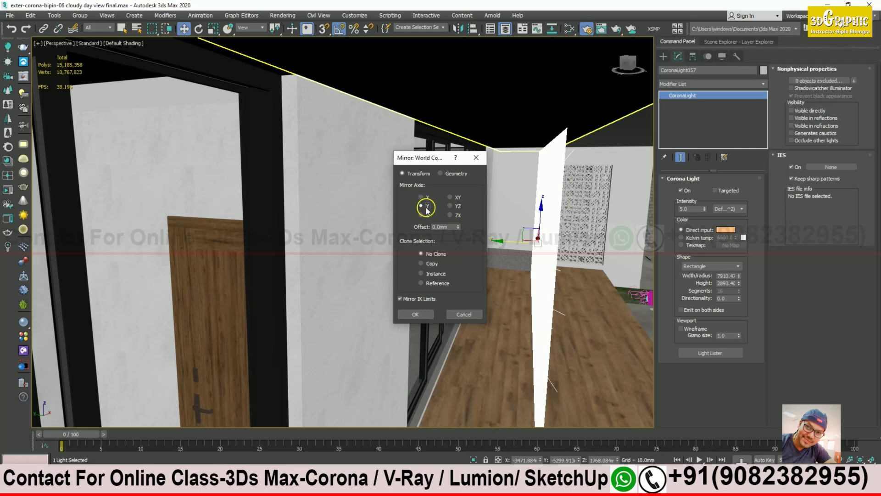
pyautogui.click(419, 321)
# Step: Move the light onto the interior wall so it covers the window beside the glass doors
pyautogui.keyDown('alt'); pyautogui.moveTo(553, 303); pyautogui.dragTo(551, 305, button='middle'); pyautogui.keyUp('alt')
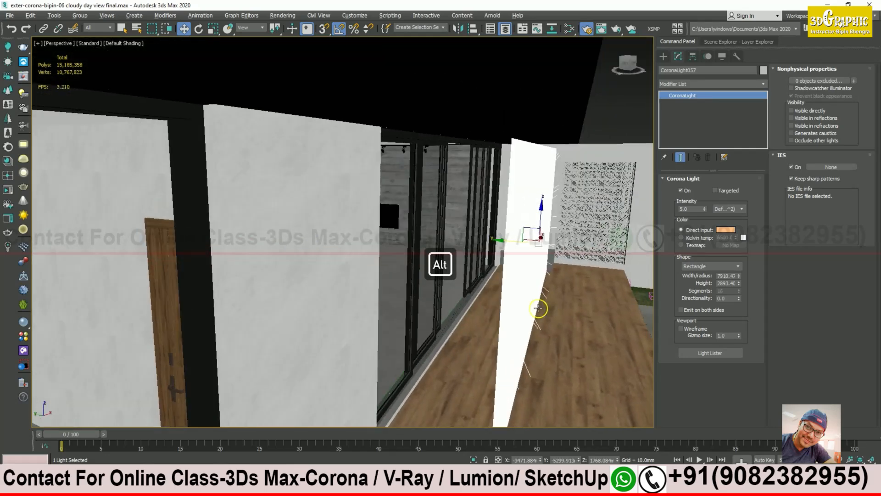
pyautogui.moveTo(502, 240); pyautogui.dragTo(471, 245)
pyautogui.moveTo(532, 322); pyautogui.dragTo(576, 260, button='middle')
pyautogui.keyDown('alt'); pyautogui.moveTo(477, 307); pyautogui.dragTo(524, 281, button='middle'); pyautogui.keyUp('alt')
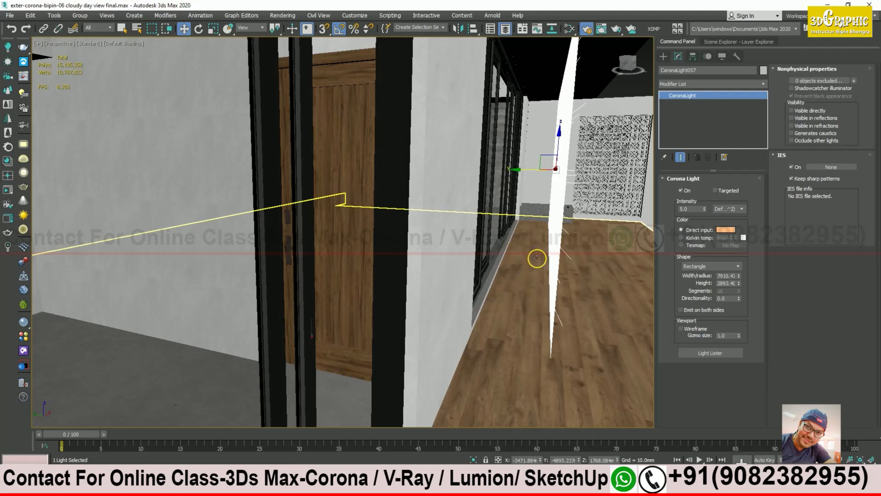
pyautogui.moveTo(517, 169); pyautogui.dragTo(458, 163)
pyautogui.keyDown('alt'); pyautogui.moveTo(453, 162); pyautogui.dragTo(494, 109, button='middle'); pyautogui.keyUp('alt')
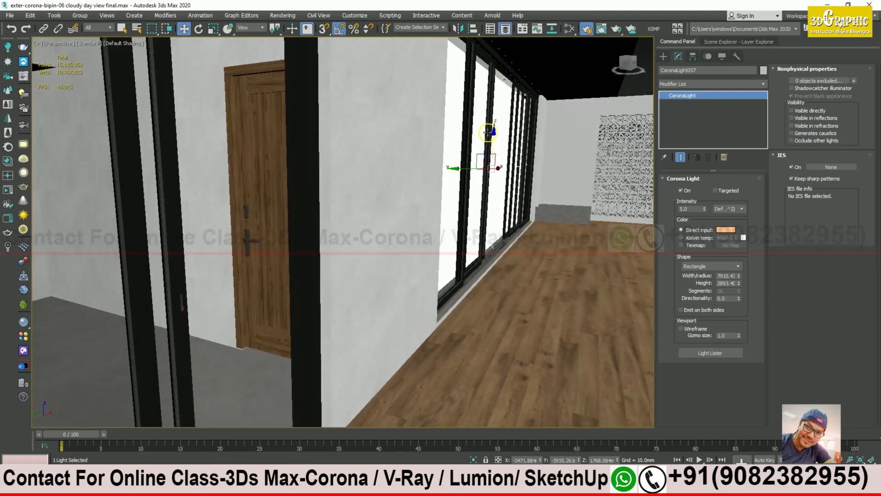
pyautogui.moveTo(457, 169); pyautogui.dragTo(477, 167)
pyautogui.keyDown('alt'); pyautogui.moveTo(476, 168); pyautogui.dragTo(415, 331, button='middle'); pyautogui.keyUp('alt')
pyautogui.keyDown('alt'); pyautogui.moveTo(459, 310); pyautogui.dragTo(397, 326, button='middle'); pyautogui.keyUp('alt')
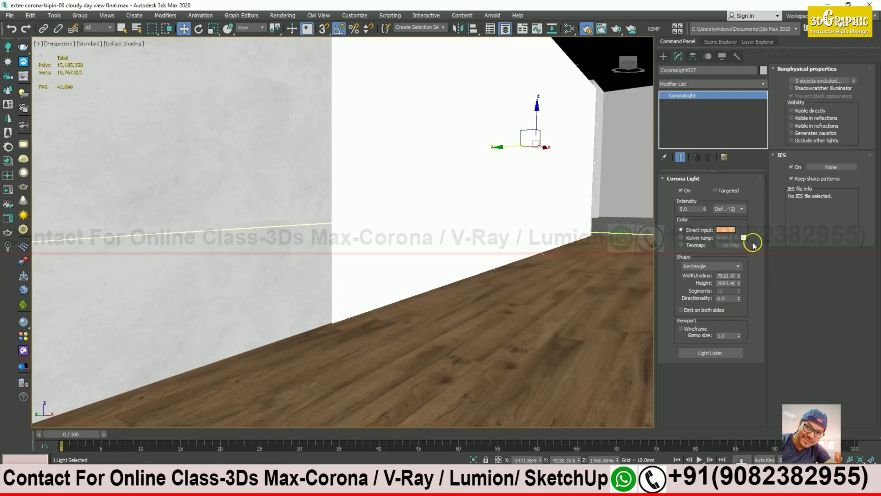
# Step: Resize CoronaLight057 to width 7287.87 and height about 2737 mm
pyautogui.moveTo(739, 278); pyautogui.dragTo(740, 287)
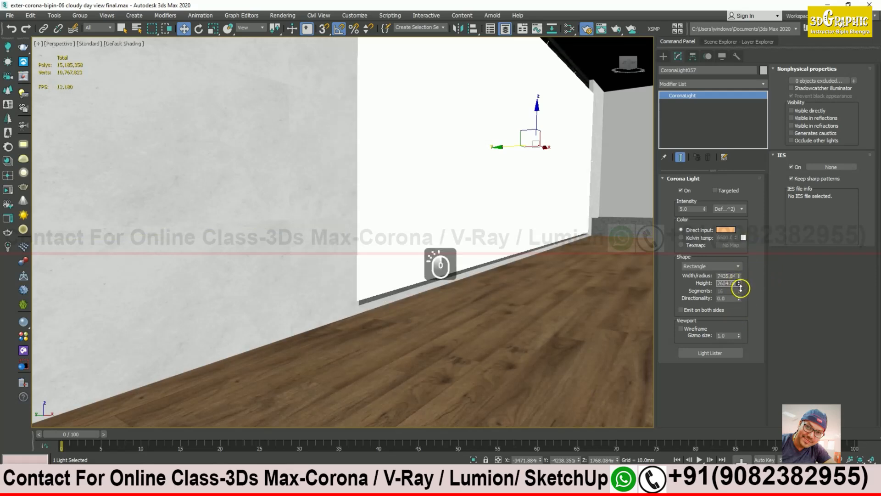
pyautogui.keyDown('alt'); pyautogui.moveTo(401, 315); pyautogui.dragTo(498, 136, button='middle'); pyautogui.keyUp('alt')
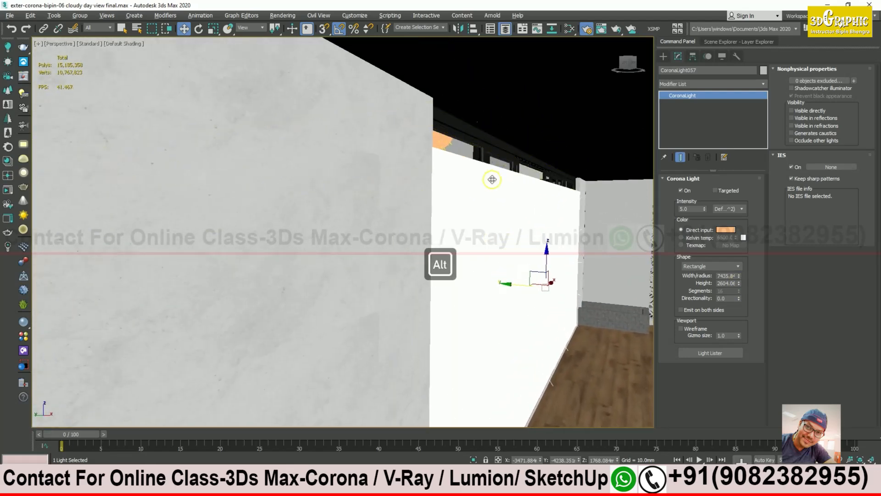
pyautogui.keyDown('alt'); pyautogui.moveTo(549, 248); pyautogui.dragTo(486, 205, button='middle'); pyautogui.keyUp('alt')
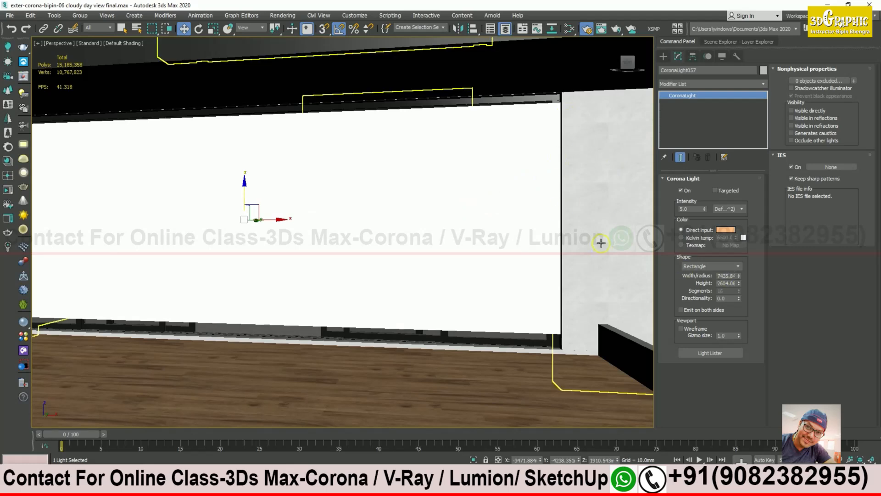
pyautogui.click(740, 277)
pyautogui.click(739, 277)
pyautogui.moveTo(336, 226); pyautogui.dragTo(588, 244, button='middle')
pyautogui.keyDown('alt'); pyautogui.moveTo(362, 236); pyautogui.dragTo(344, 232, button='middle'); pyautogui.keyUp('alt')
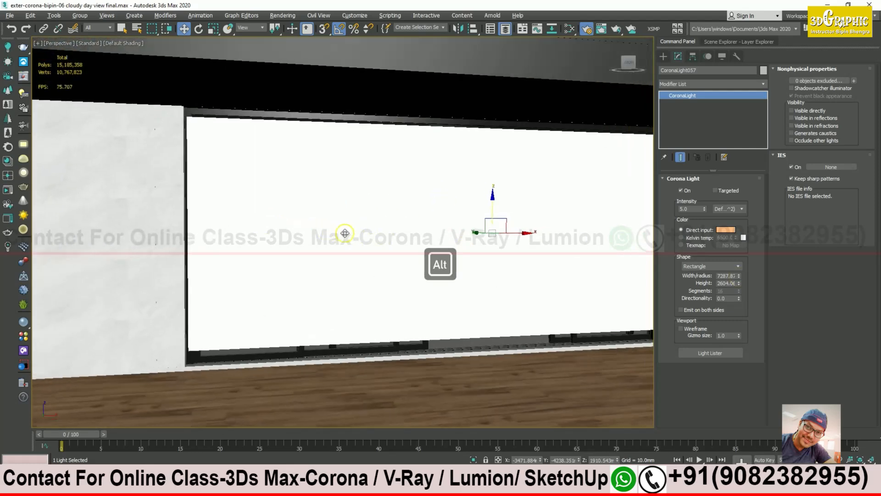
pyautogui.moveTo(394, 205); pyautogui.dragTo(279, 194, button='middle')
pyautogui.scroll(-3, 369, 217)
pyautogui.keyDown('alt'); pyautogui.moveTo(369, 218); pyautogui.dragTo(342, 221, button='middle'); pyautogui.keyUp('alt')
pyautogui.click(740, 281)
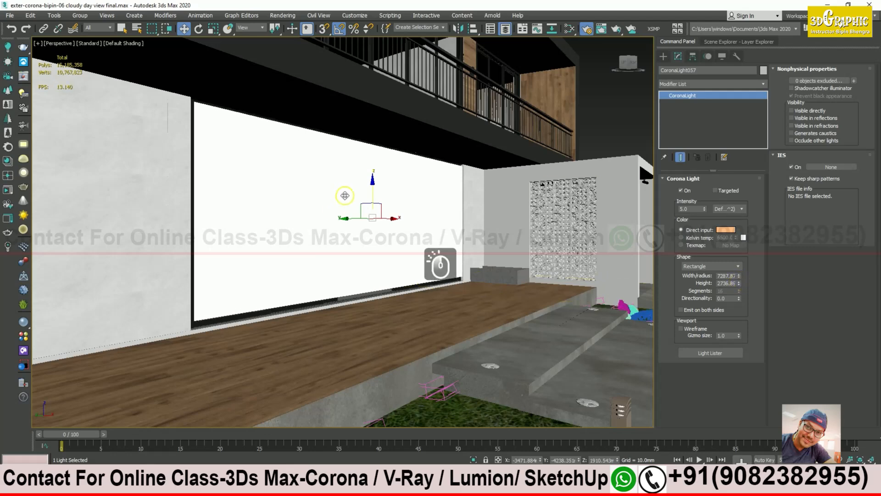
# Step: Lower the light slightly on Z to fit the white wall
pyautogui.moveTo(367, 188); pyautogui.dragTo(368, 194)
pyautogui.keyDown('alt'); pyautogui.moveTo(369, 194); pyautogui.dragTo(439, 291, button='middle'); pyautogui.keyUp('alt')
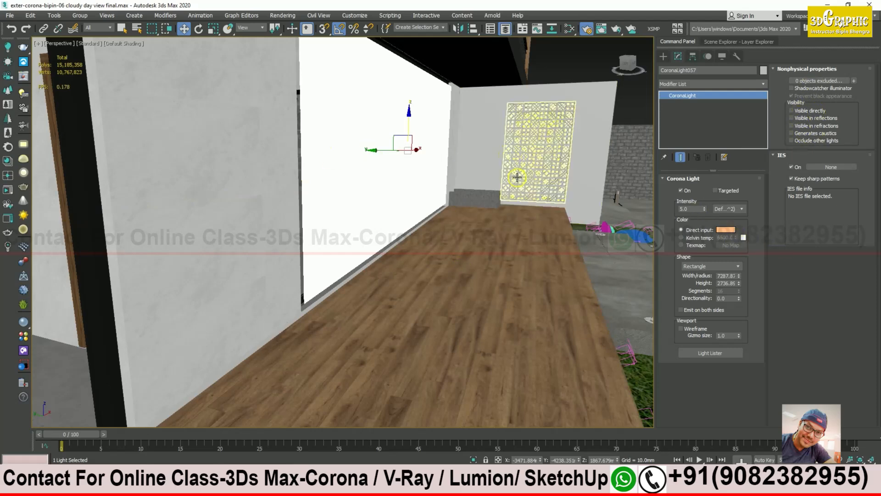
pyautogui.moveTo(553, 258); pyautogui.dragTo(594, 254, button='middle')
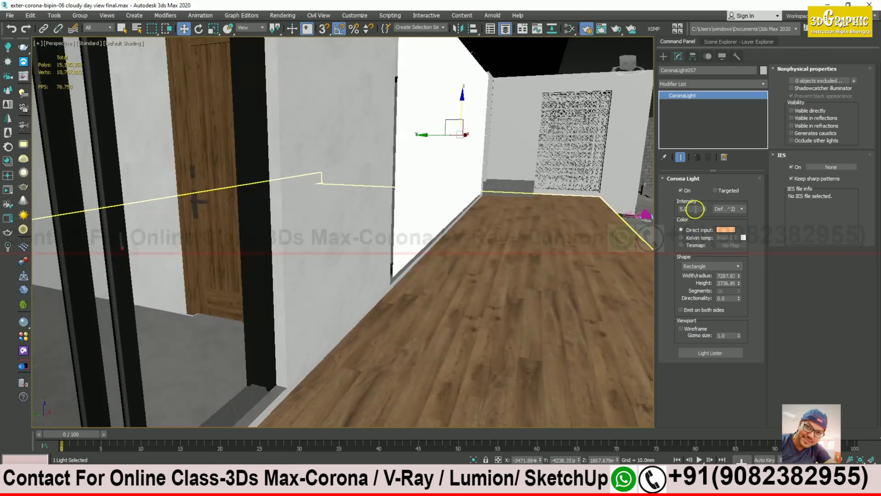
pyautogui.keyDown('alt'); pyautogui.moveTo(660, 220); pyautogui.dragTo(492, 237, button='middle'); pyautogui.keyUp('alt')
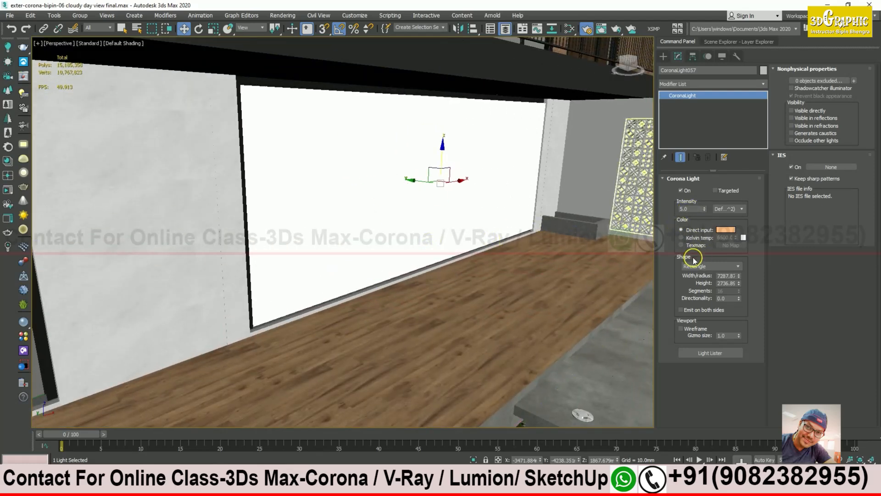
# Step: Restore the Corona VFB, draw a region over the ground-floor deck, and start interactive rendering
pyautogui.click(240, 469)
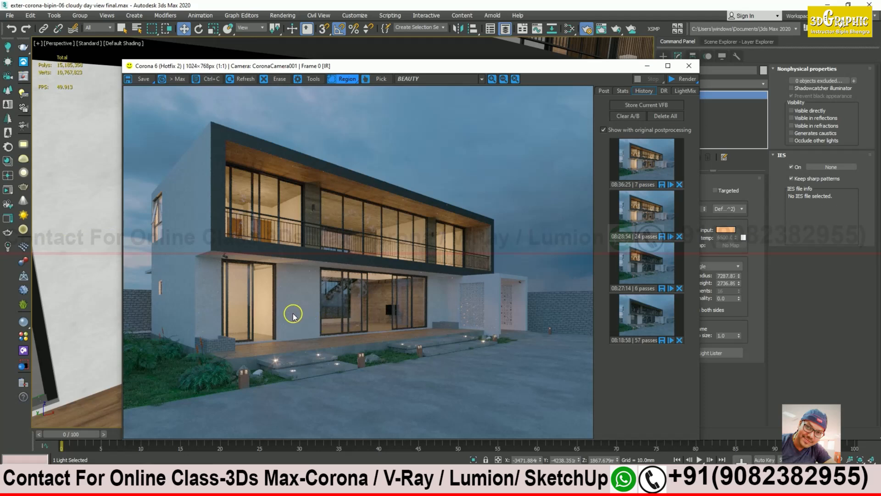
pyautogui.moveTo(293, 314); pyautogui.dragTo(323, 342)
pyautogui.moveTo(362, 355); pyautogui.dragTo(370, 354)
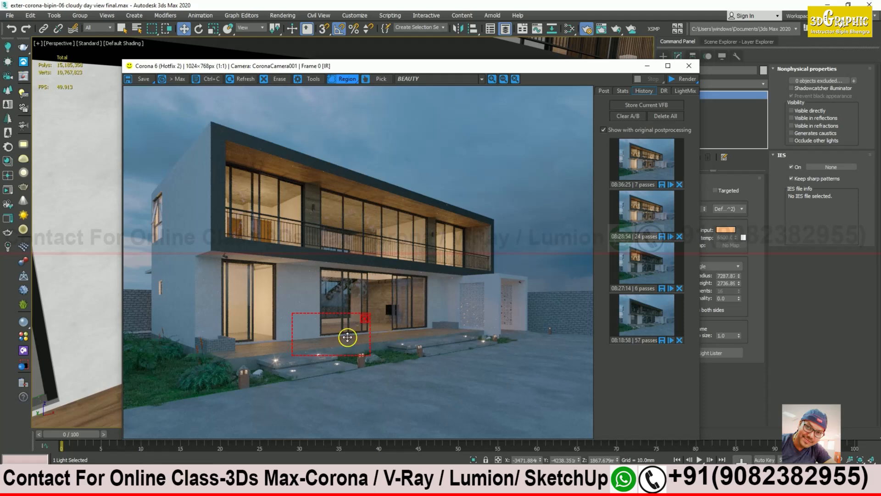
pyautogui.click(678, 86)
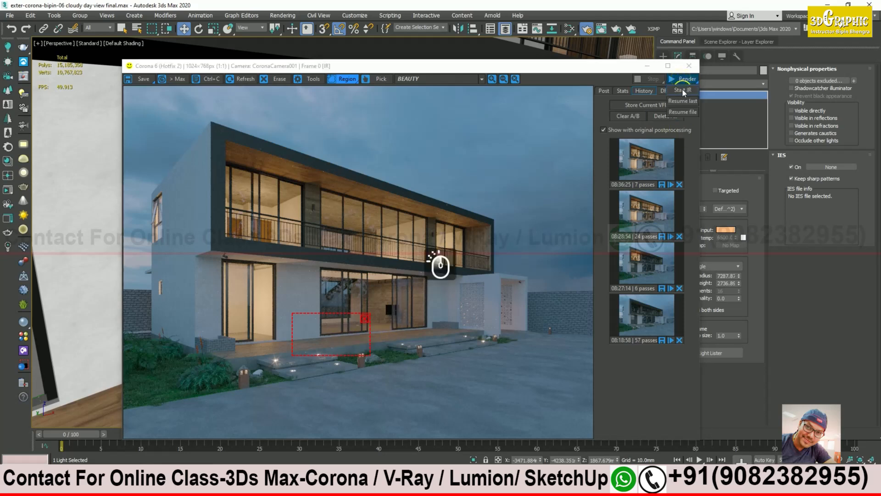
pyautogui.click(743, 351)
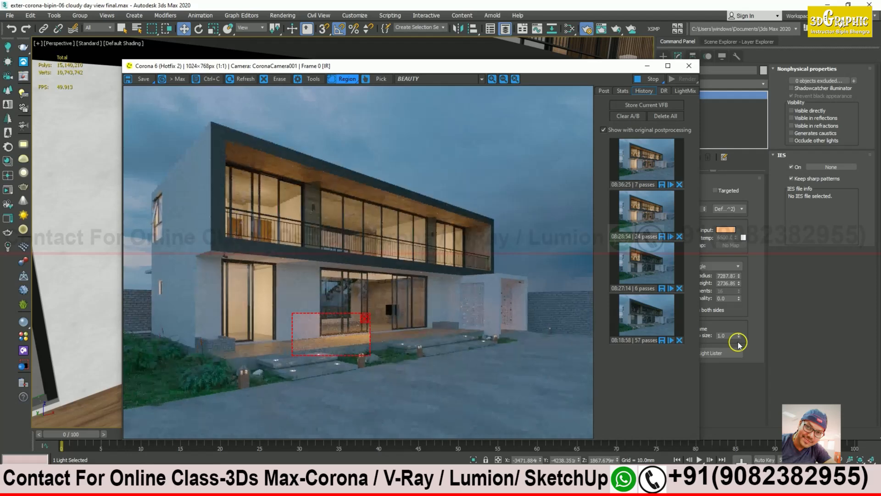
pyautogui.scroll(1, 330, 339)
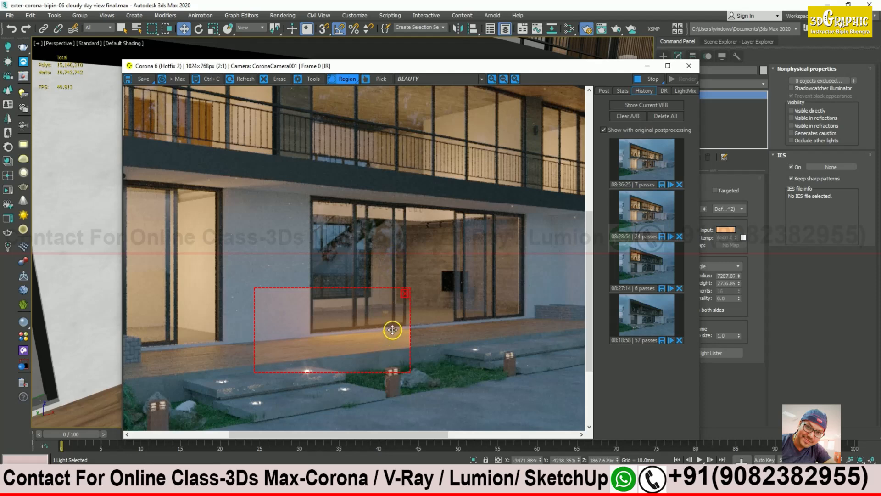
pyautogui.moveTo(606, 66); pyautogui.dragTo(551, 55)
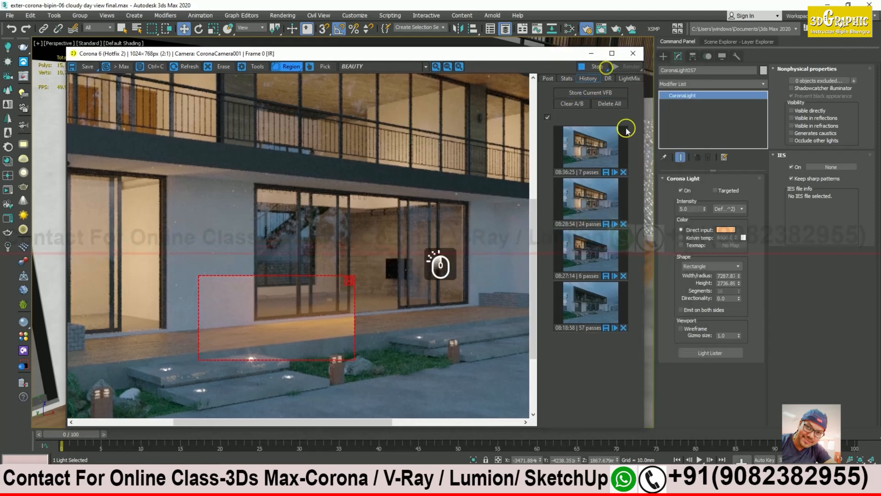
pyautogui.doubleClick(691, 209)
pyautogui.write('2')
pyautogui.press('Return')
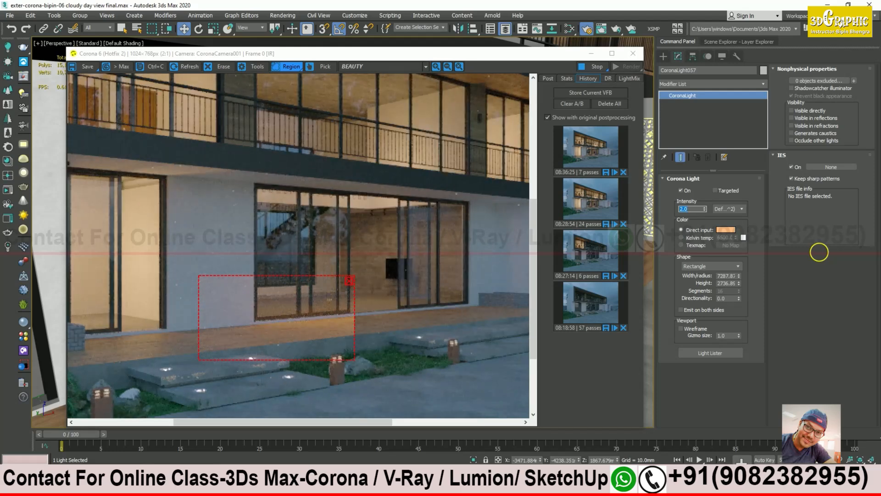
pyautogui.write('0')
pyautogui.press('Return')
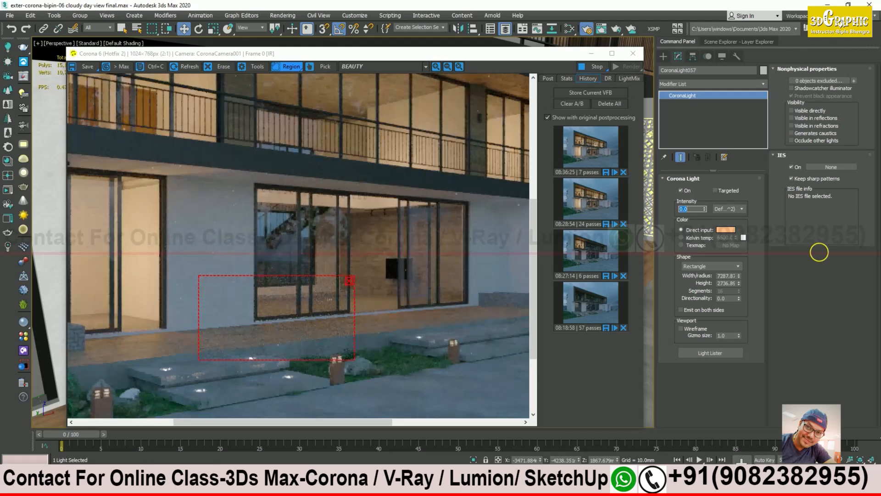
pyautogui.write('1')
pyautogui.press('Return')
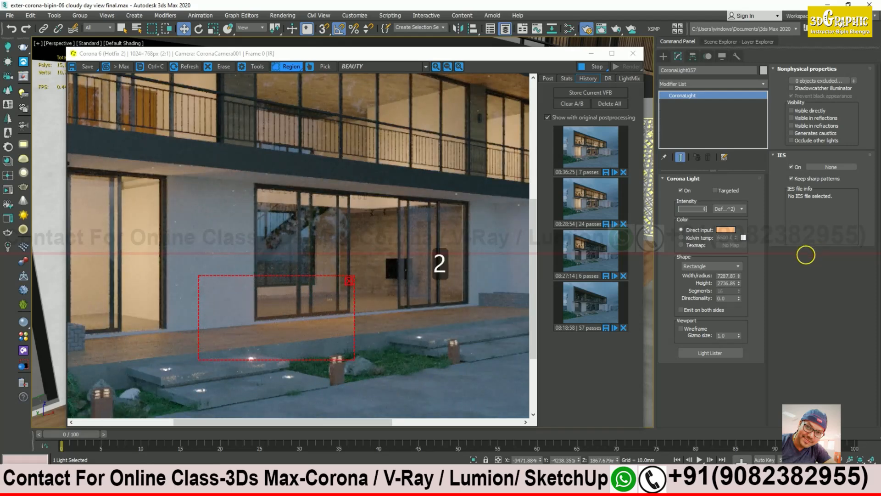
pyautogui.write('2')
pyautogui.press('Return')
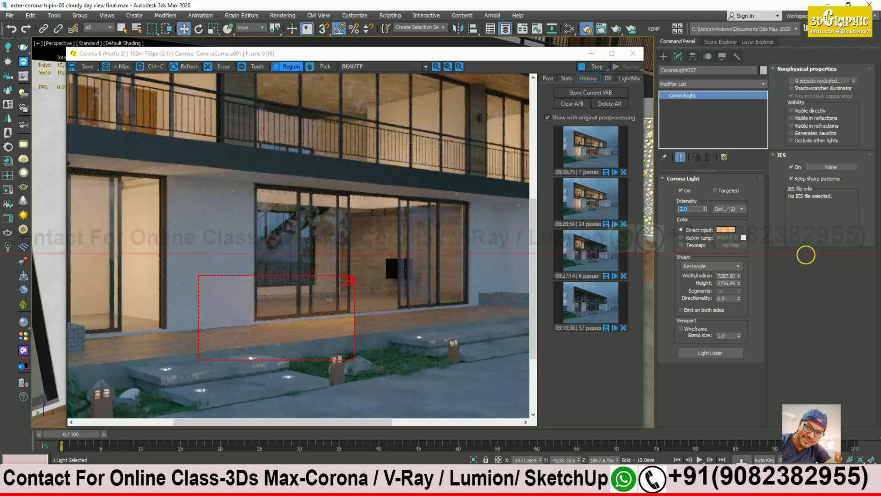
pyautogui.write('1.3')
pyautogui.press('Return')
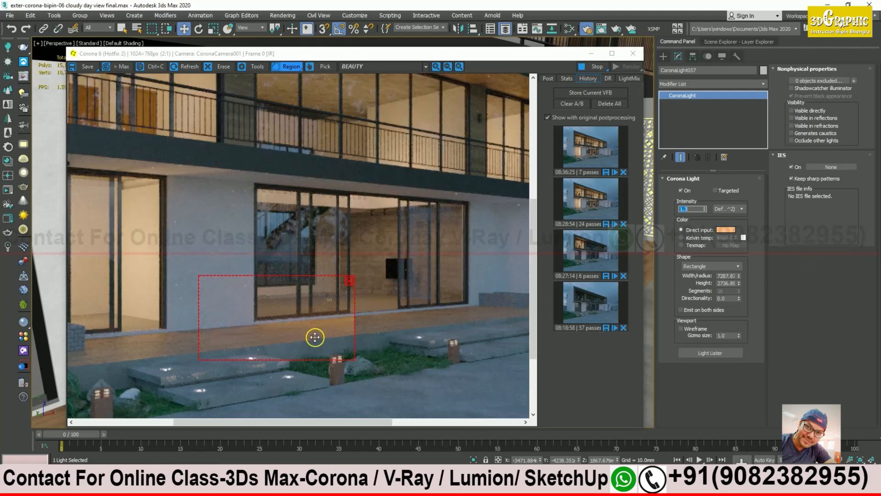
pyautogui.scroll(1, 315, 331)
pyautogui.scroll(-1, 361, 280)
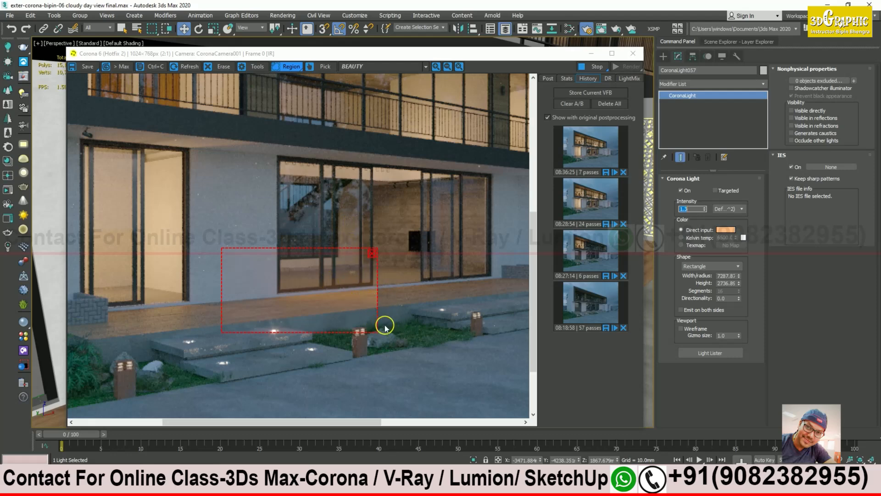
pyautogui.scroll(-1, 385, 327)
pyautogui.moveTo(313, 318); pyautogui.dragTo(460, 315)
pyautogui.moveTo(327, 298); pyautogui.dragTo(329, 244)
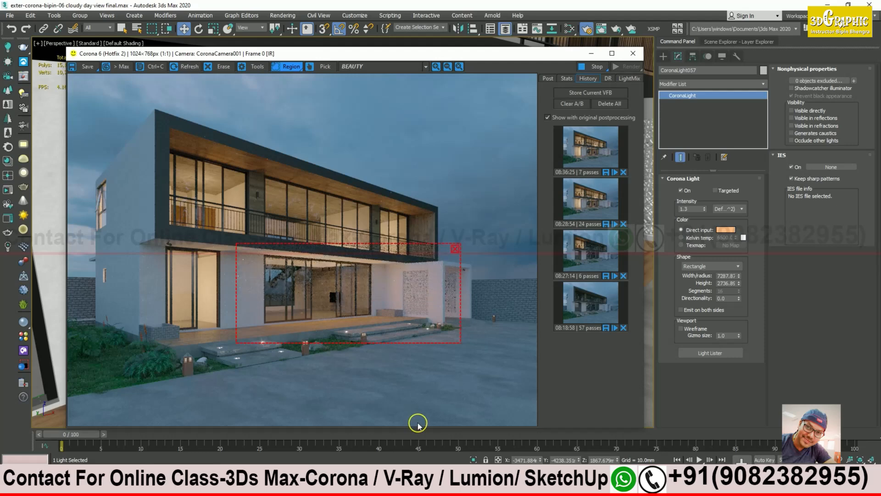
pyautogui.scroll(1, 262, 321)
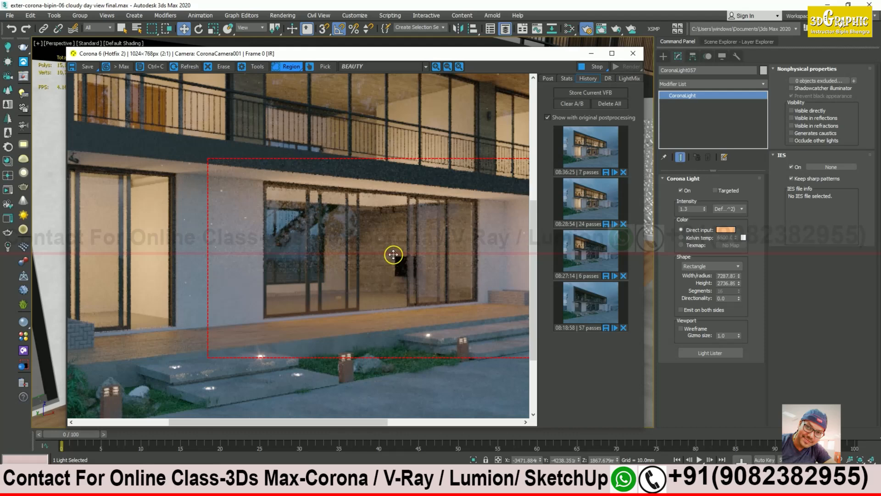
pyautogui.scroll(-2, 393, 254)
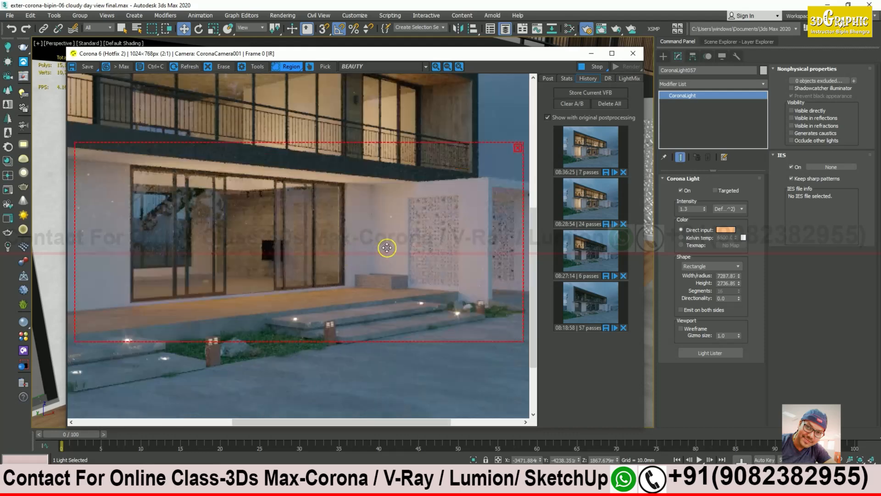
pyautogui.scroll(1, 296, 275)
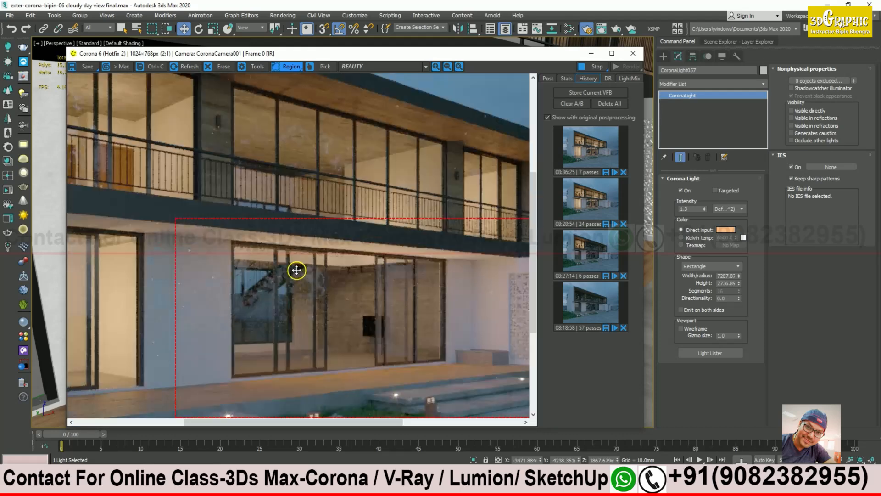
pyautogui.scroll(1, 255, 249)
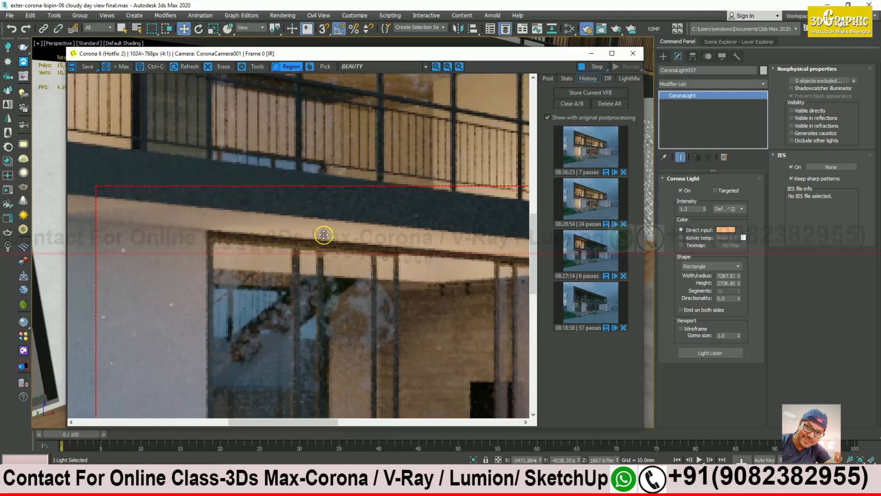
# Step: Widen the Corona render region over the left ground-floor doors, nudge it up, and stop the render
pyautogui.moveTo(445, 252); pyautogui.dragTo(351, 231, button='middle')
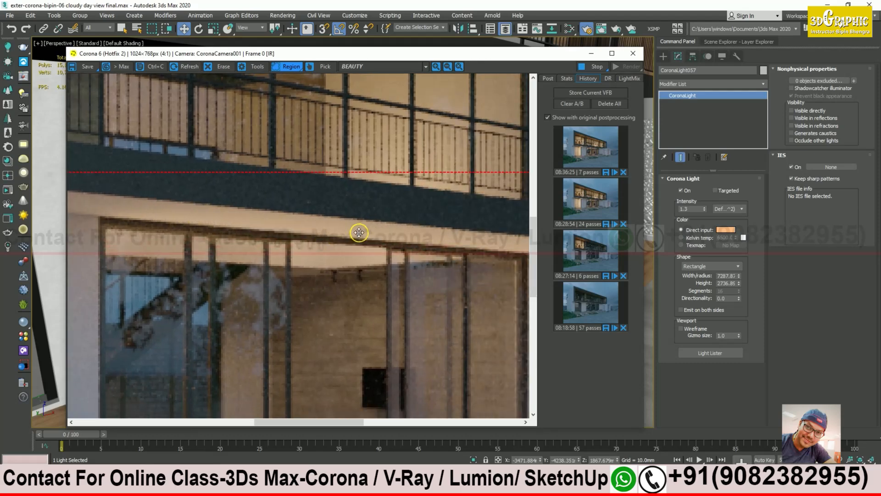
pyautogui.scroll(-1, 395, 237)
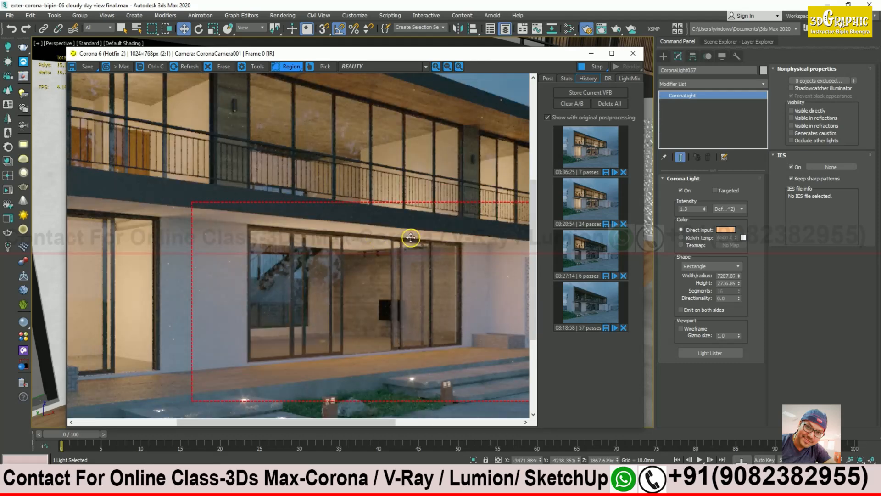
pyautogui.scroll(-1, 391, 253)
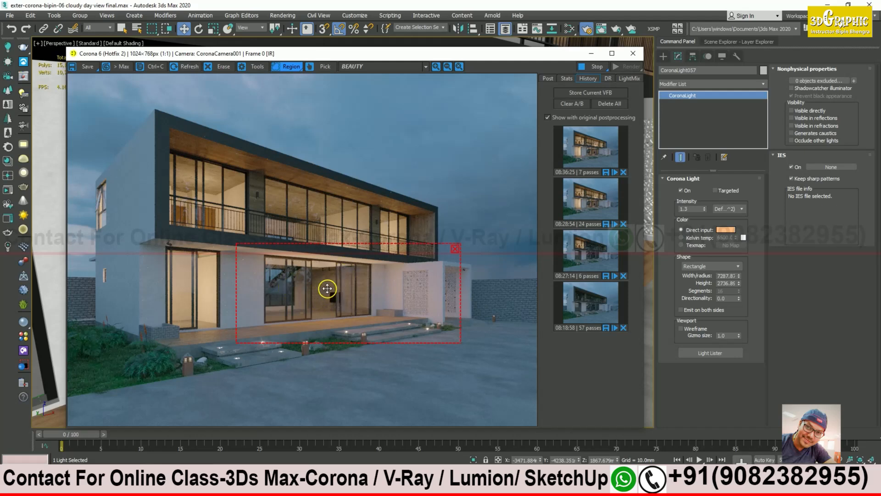
pyautogui.moveTo(234, 295); pyautogui.dragTo(140, 280)
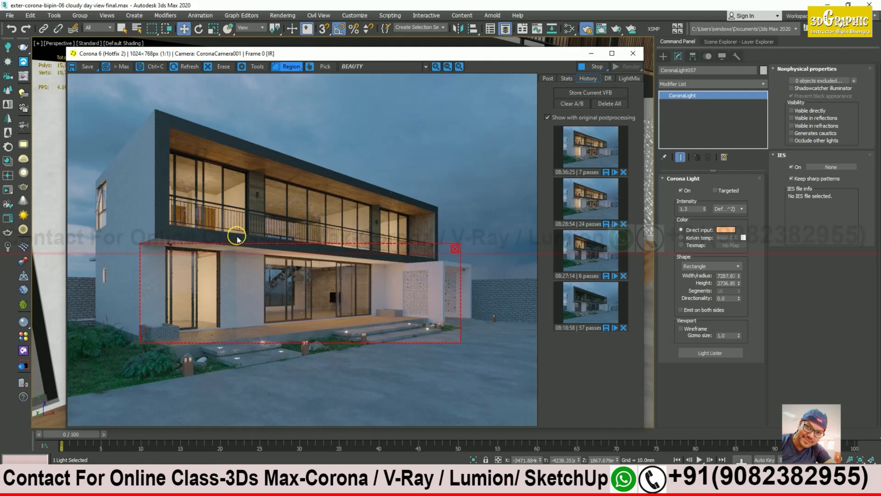
pyautogui.moveTo(238, 245); pyautogui.dragTo(236, 232)
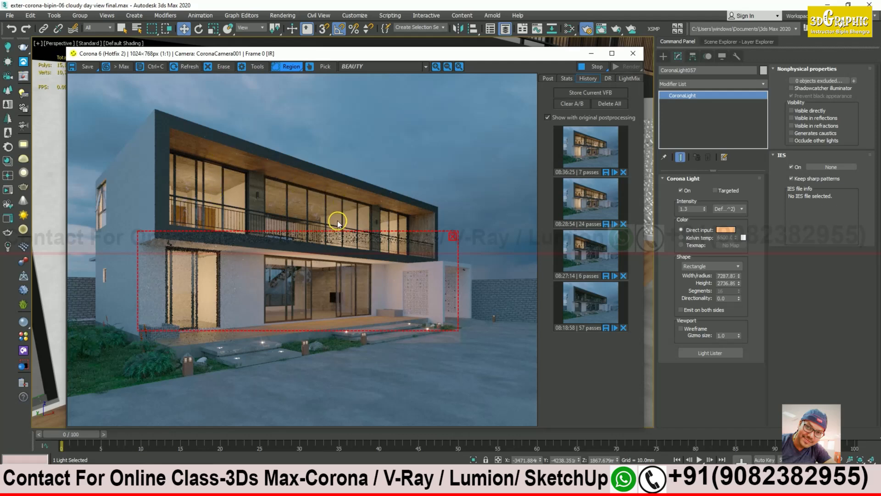
pyautogui.click(598, 67)
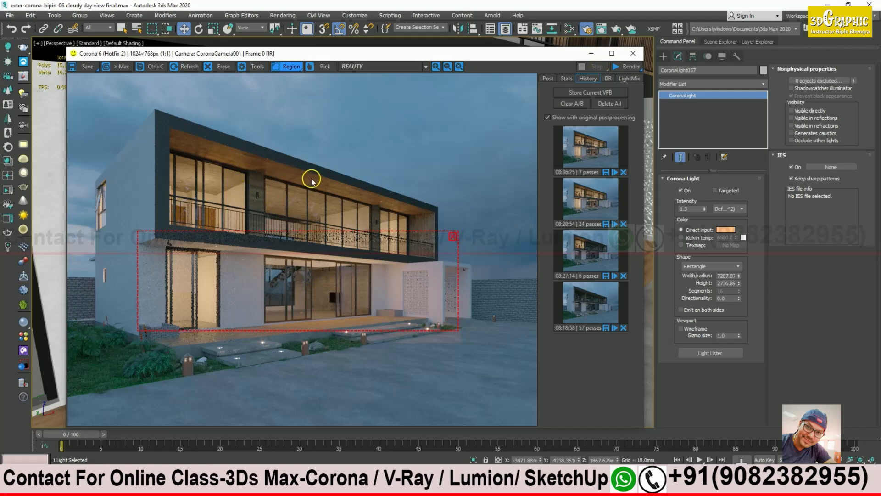
pyautogui.click(258, 486)
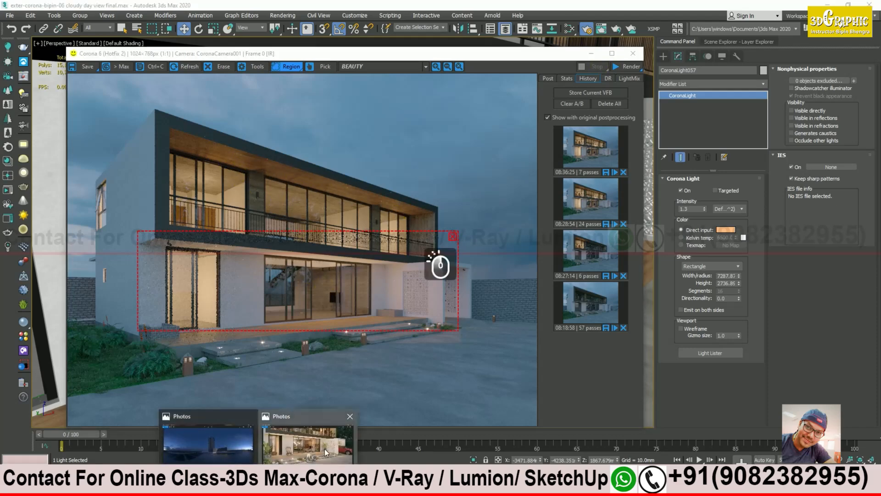
# Step: Clear the render region in the Corona frame buffer so the full dusk image renders
pyautogui.click(324, 453)
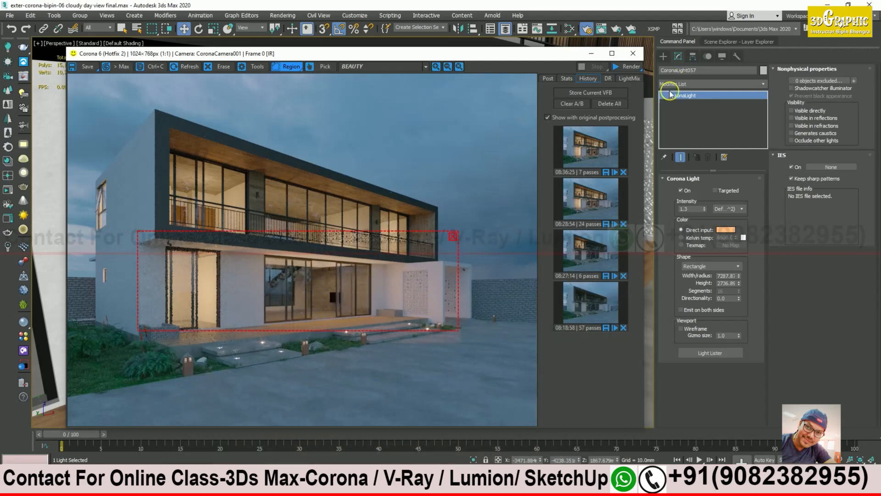
pyautogui.click(453, 236)
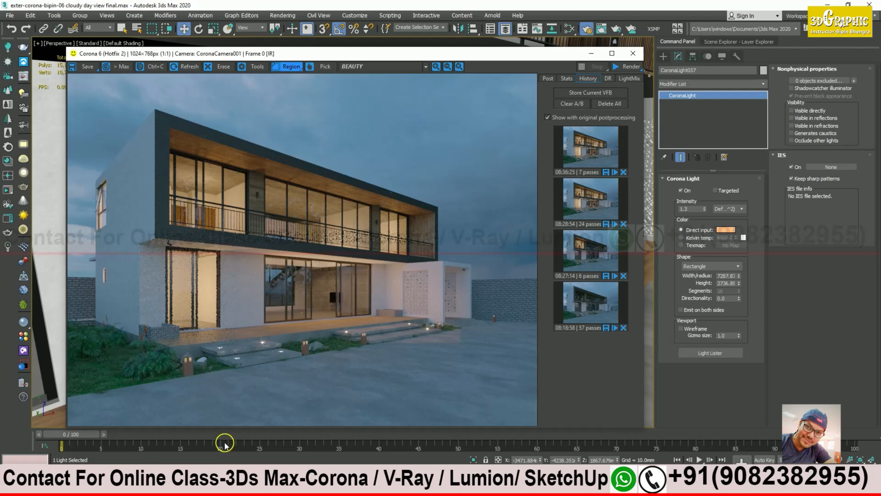
pyautogui.click(258, 486)
# Step: Zoom and pan around night final_Low-1.jpg to check the upper floor and balcony wall lights, then minimize it
pyautogui.click(324, 452)
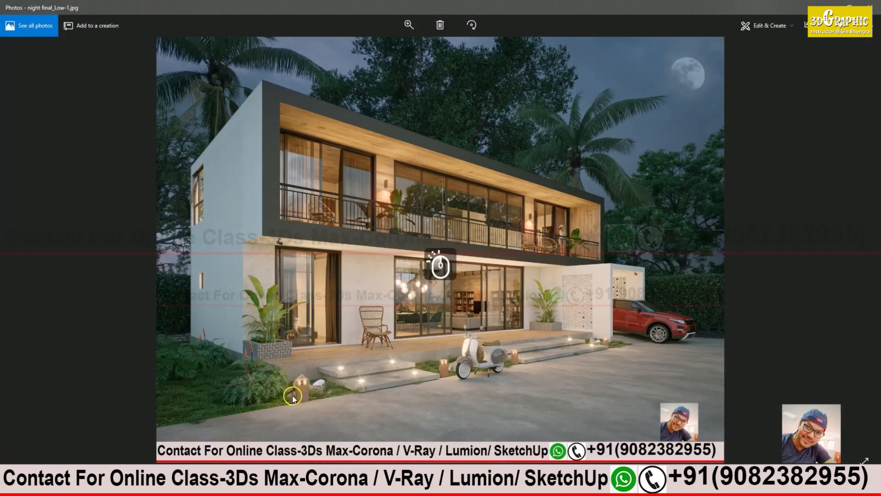
pyautogui.scroll(4, 301, 396)
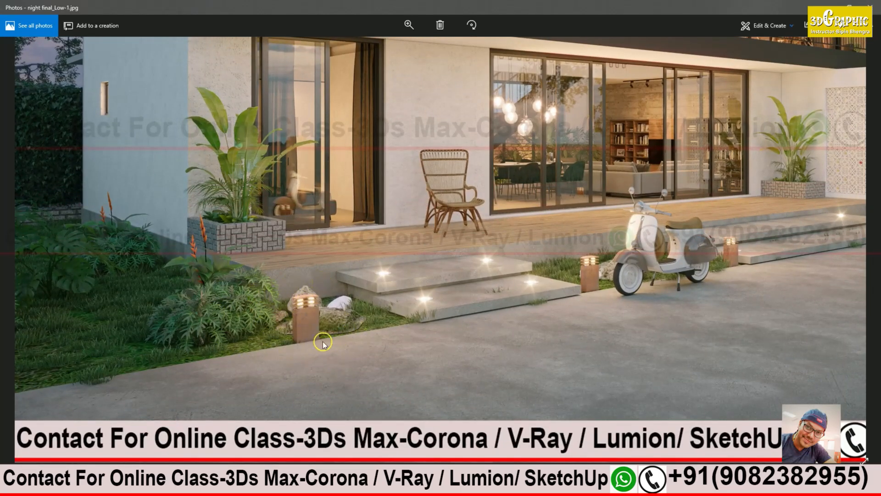
pyautogui.scroll(1, 290, 304)
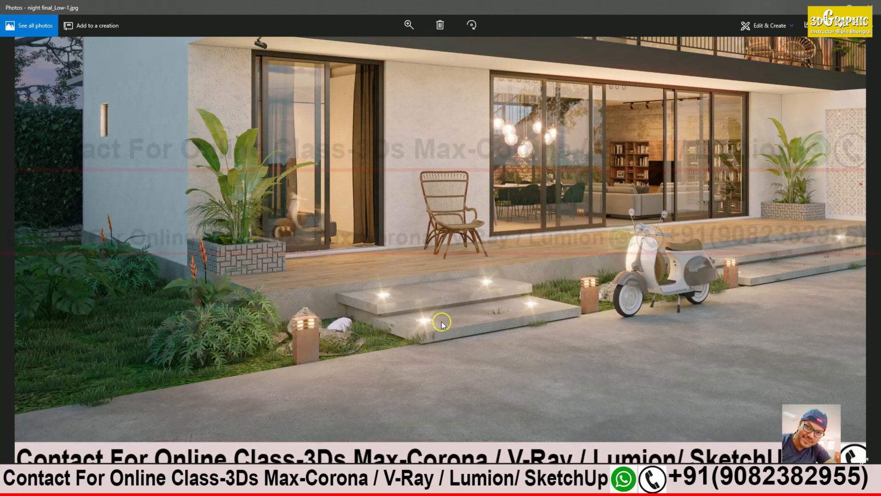
pyautogui.scroll(-3, 446, 323)
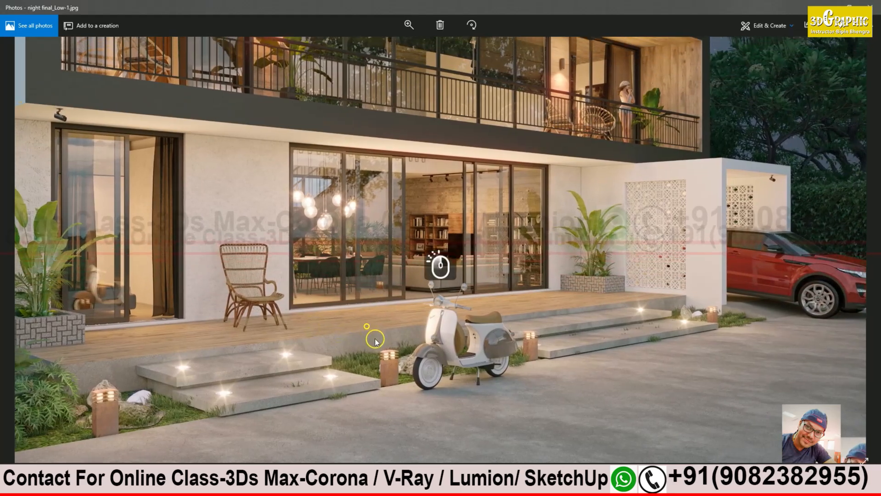
pyautogui.moveTo(375, 340); pyautogui.dragTo(378, 359)
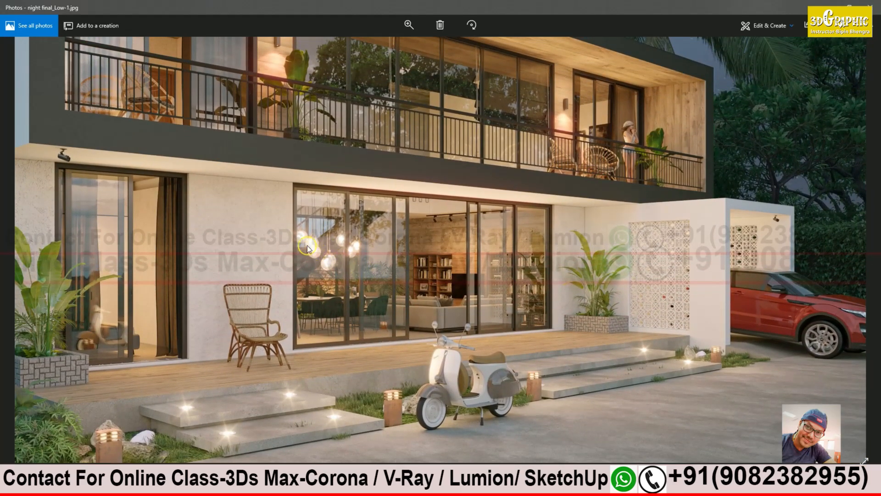
pyautogui.moveTo(323, 261); pyautogui.dragTo(333, 294)
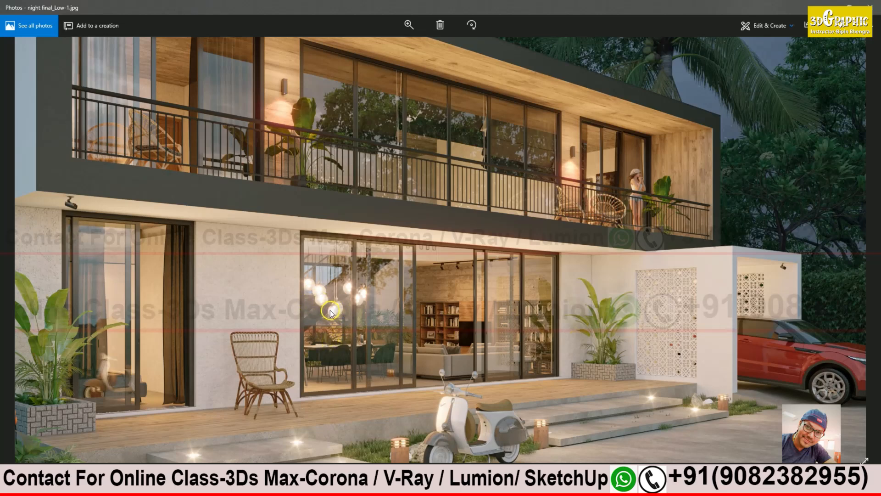
pyautogui.scroll(3, 439, 262)
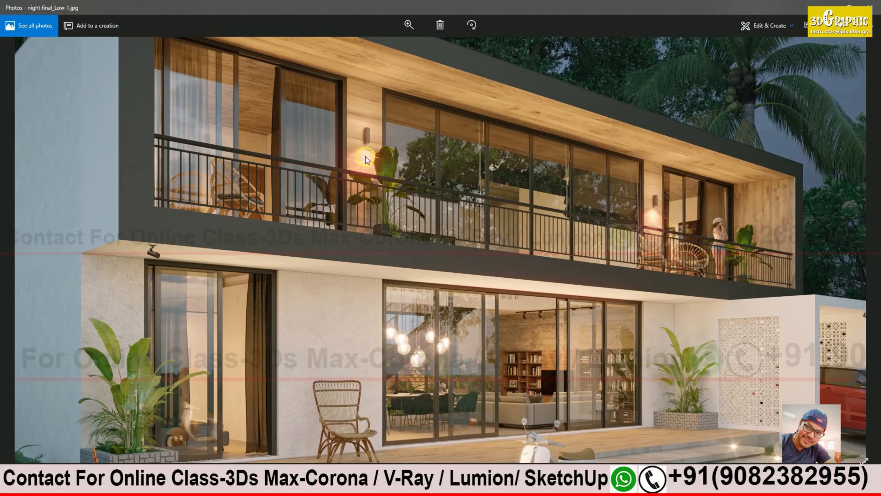
pyautogui.click(829, 6)
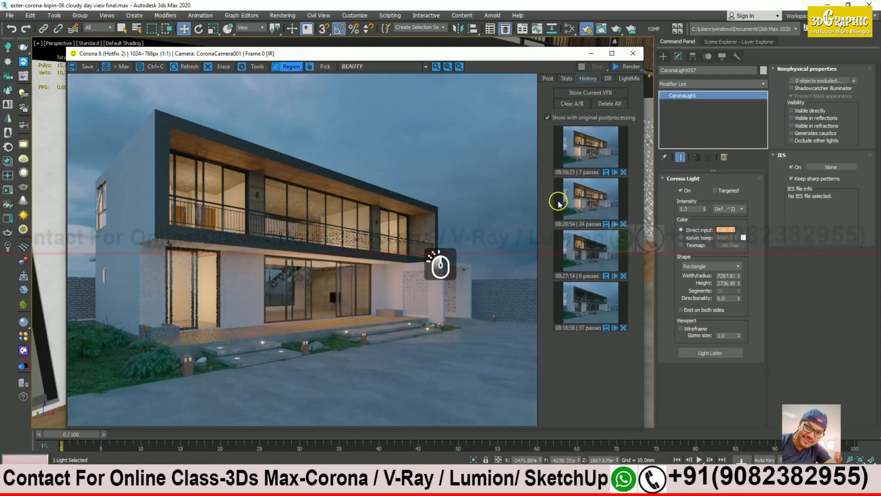
# Step: Select the wall lamp on the upper-floor wooden column and begin a new CoronaLight
pyautogui.click(592, 54)
pyautogui.scroll(-5, 512, 279)
pyautogui.keyDown('alt'); pyautogui.moveTo(512, 279); pyautogui.dragTo(478, 264, button='middle'); pyautogui.keyUp('alt')
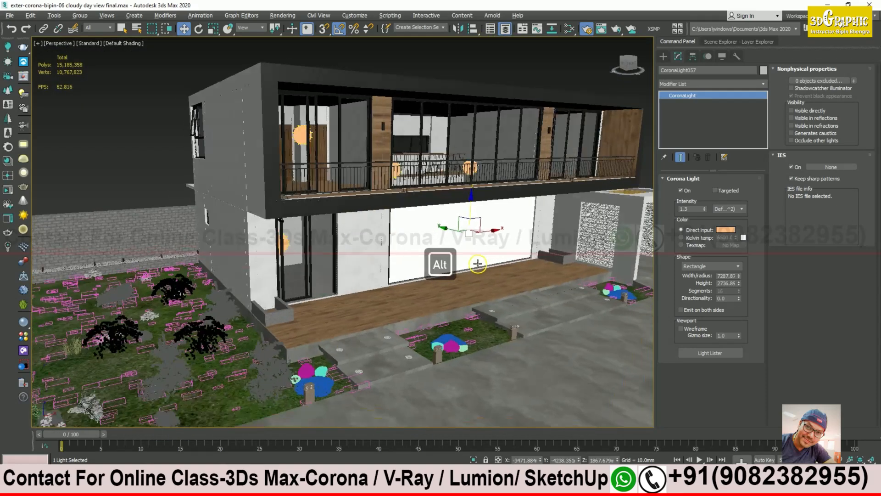
pyautogui.scroll(8, 379, 100)
pyautogui.click(399, 132)
pyautogui.keyDown('alt'); pyautogui.moveTo(400, 138); pyautogui.dragTo(352, 144, button='middle'); pyautogui.keyUp('alt')
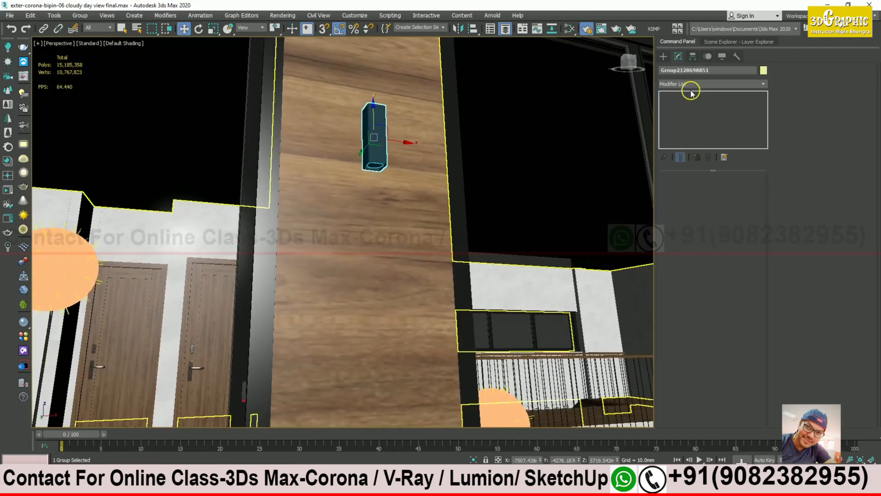
pyautogui.click(663, 56)
pyautogui.click(695, 109)
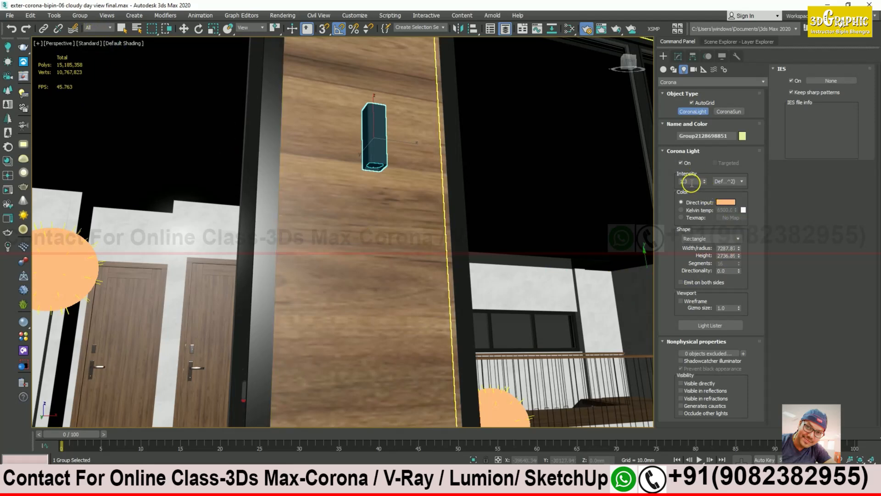
# Step: Create CoronaLight038 as a small sphere light under the wall lamp and move it into place
pyautogui.click(702, 239)
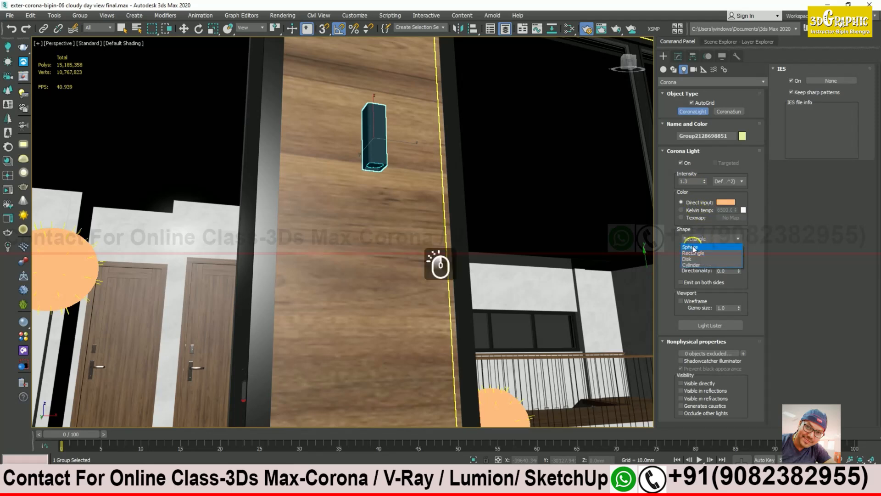
pyautogui.click(691, 247)
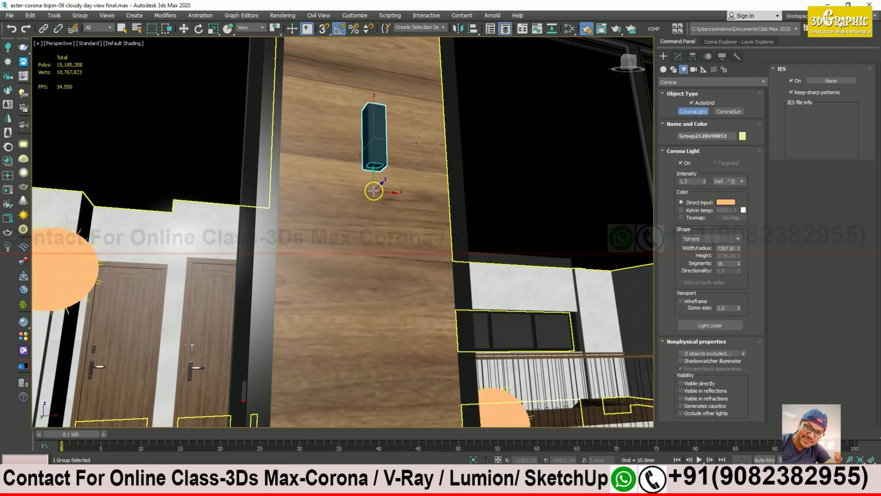
pyautogui.moveTo(372, 197); pyautogui.dragTo(380, 210)
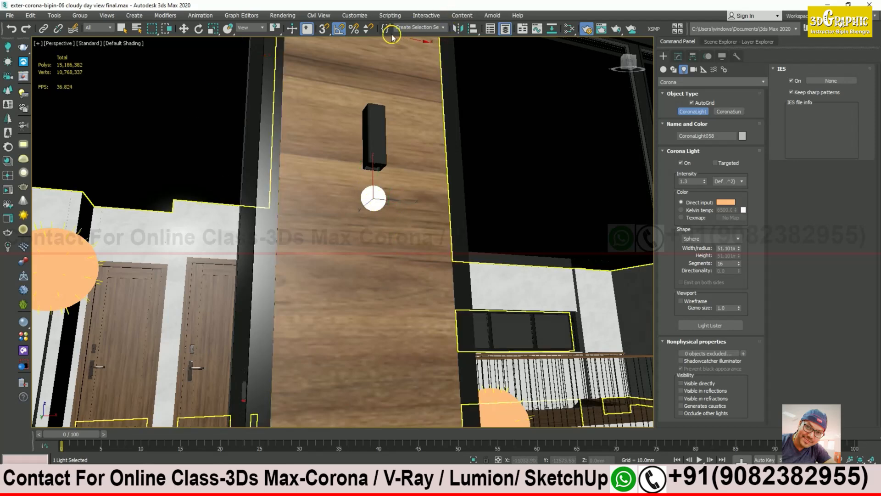
pyautogui.click(186, 29)
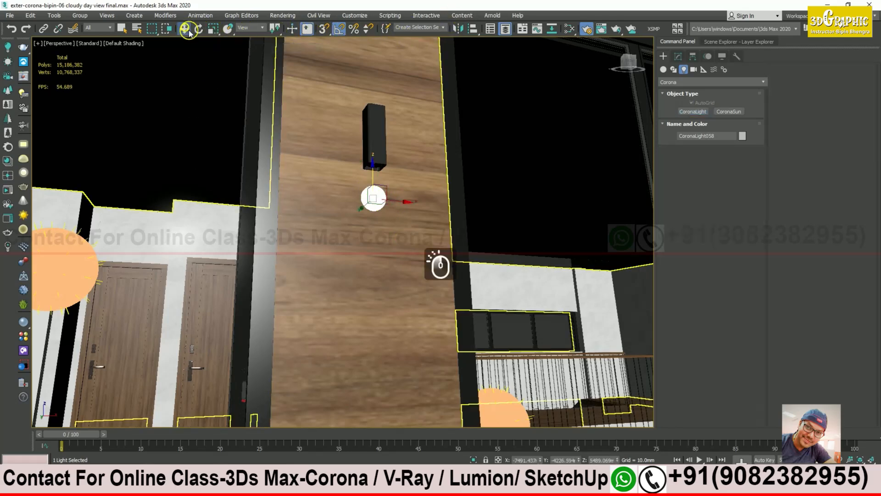
pyautogui.keyDown('alt'); pyautogui.moveTo(374, 212); pyautogui.dragTo(376, 217, button='middle'); pyautogui.keyUp('alt')
pyautogui.keyDown('alt'); pyautogui.scroll(-4, 377, 212); pyautogui.keyUp('alt')
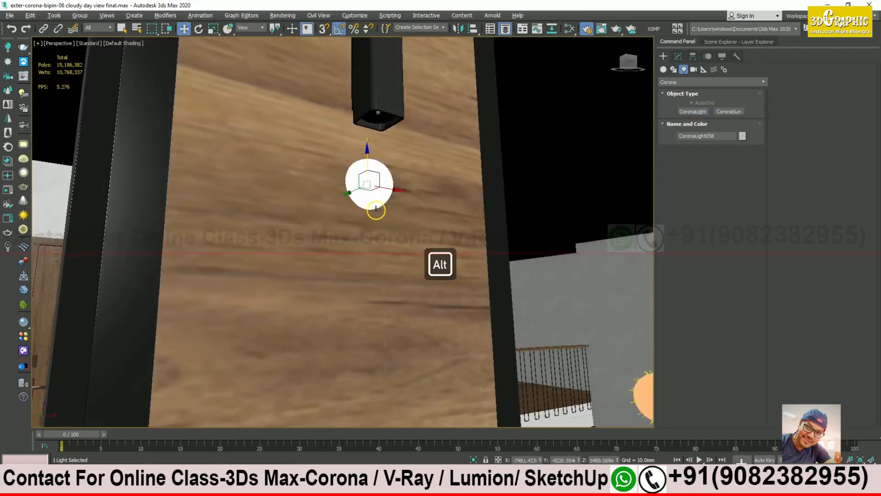
pyautogui.moveTo(346, 194); pyautogui.dragTo(355, 192)
pyautogui.click(679, 56)
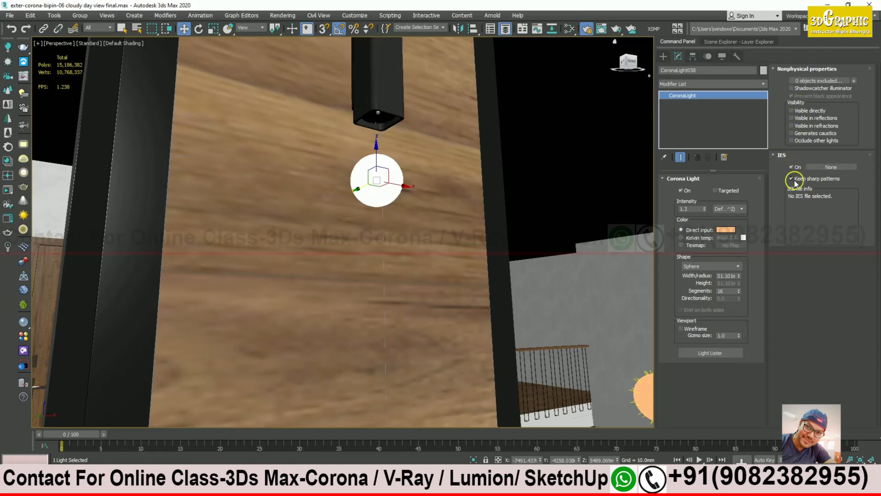
pyautogui.click(372, 196)
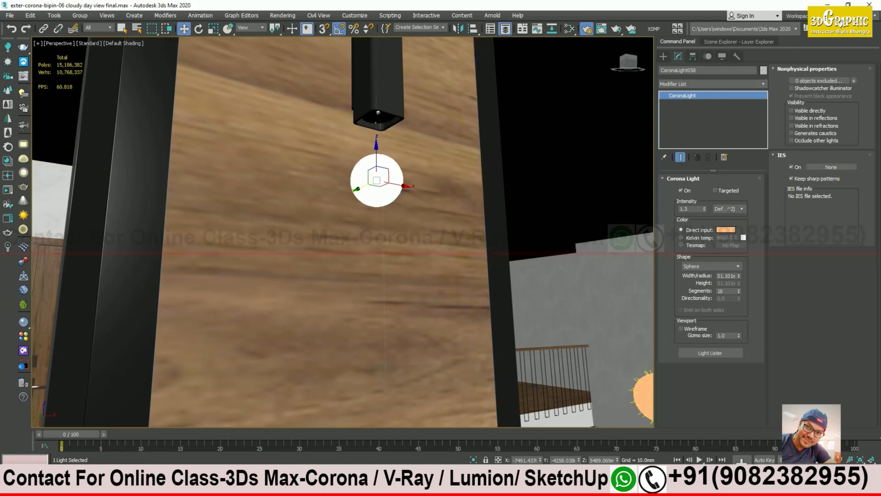
pyautogui.click(146, 486)
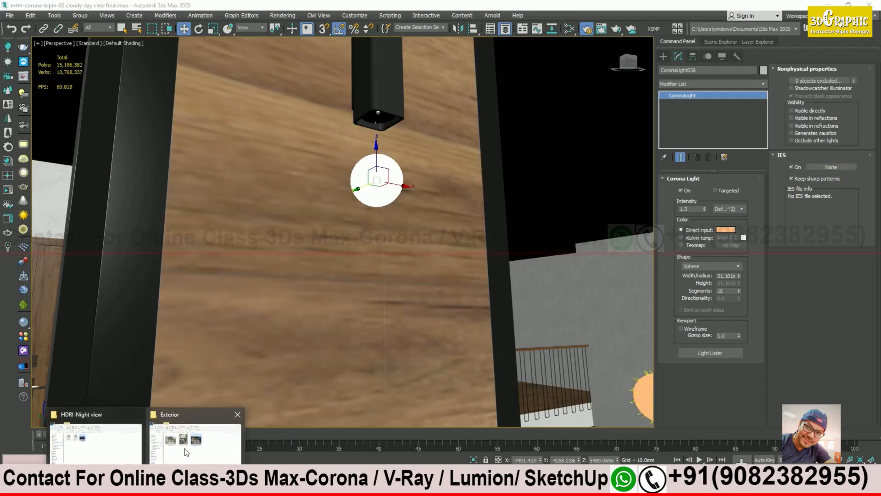
# Step: Open the house scene model folder, sort it by type, and select the 16.ies profile
pyautogui.click(127, 453)
pyautogui.click(474, 178)
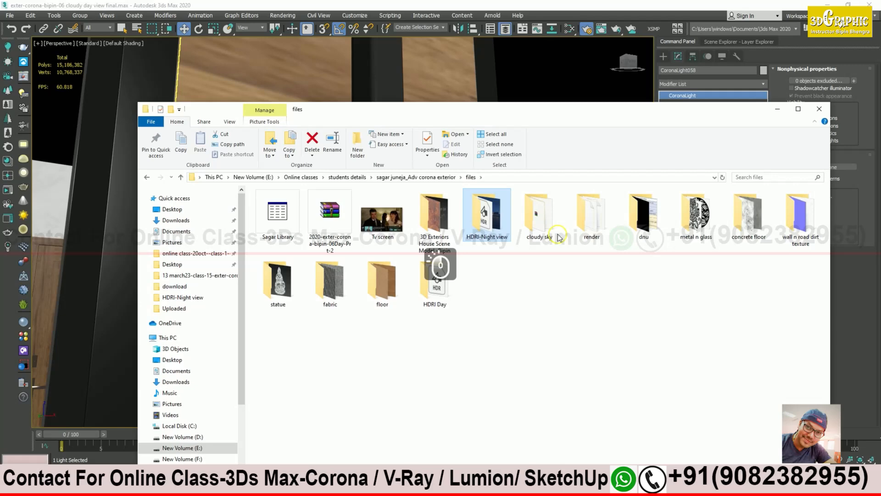
pyautogui.doubleClick(434, 215)
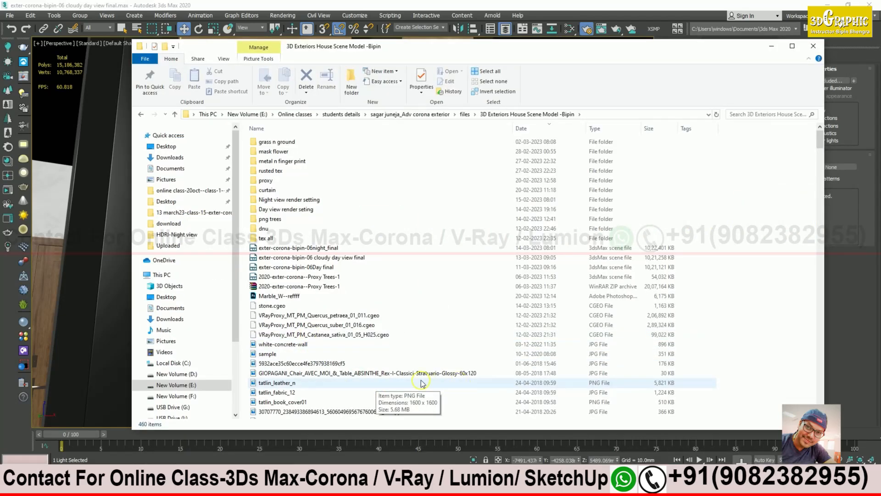
pyautogui.scroll(-15, 423, 383)
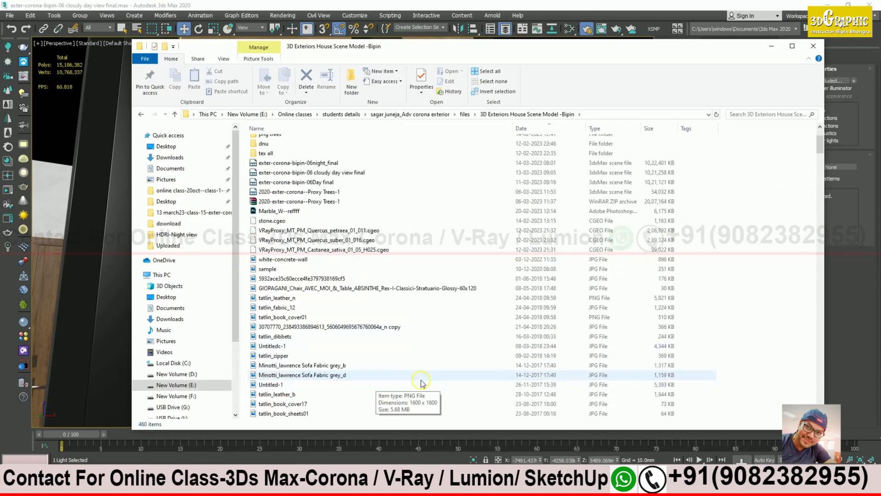
pyautogui.scroll(15, 419, 382)
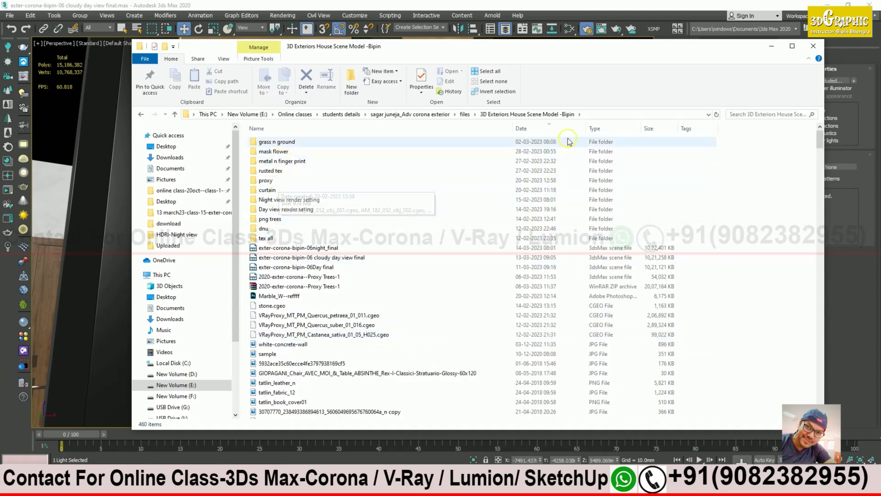
pyautogui.click(596, 129)
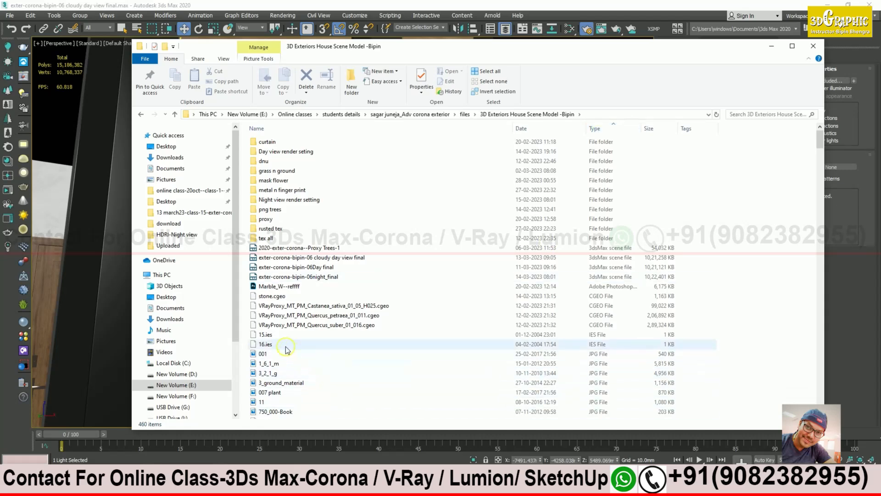
pyautogui.click(267, 344)
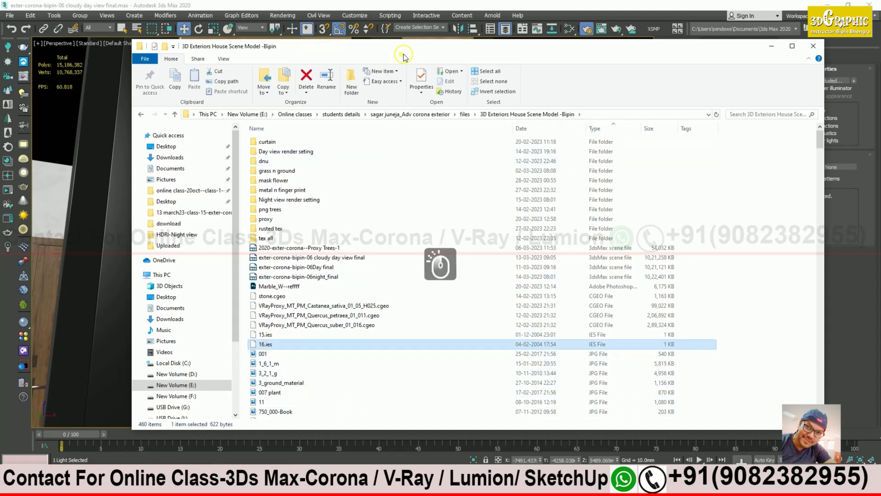
pyautogui.moveTo(453, 43); pyautogui.dragTo(519, 41)
pyautogui.click(334, 333)
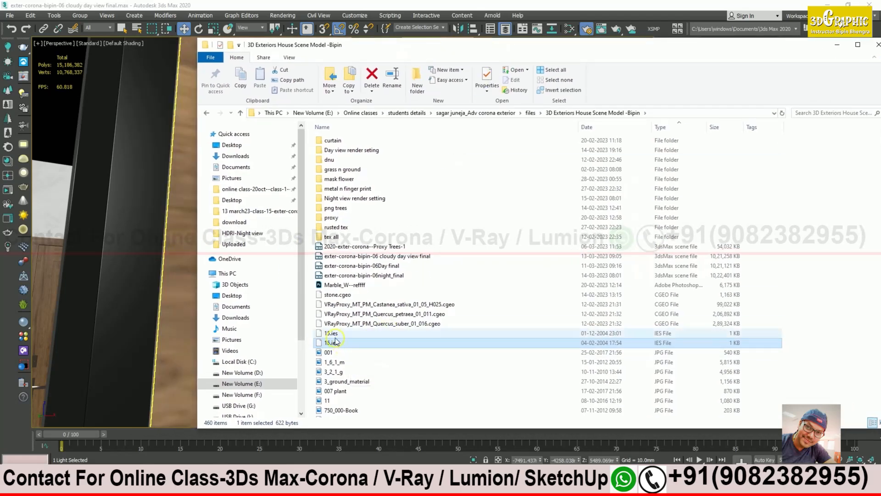
pyautogui.click(334, 343)
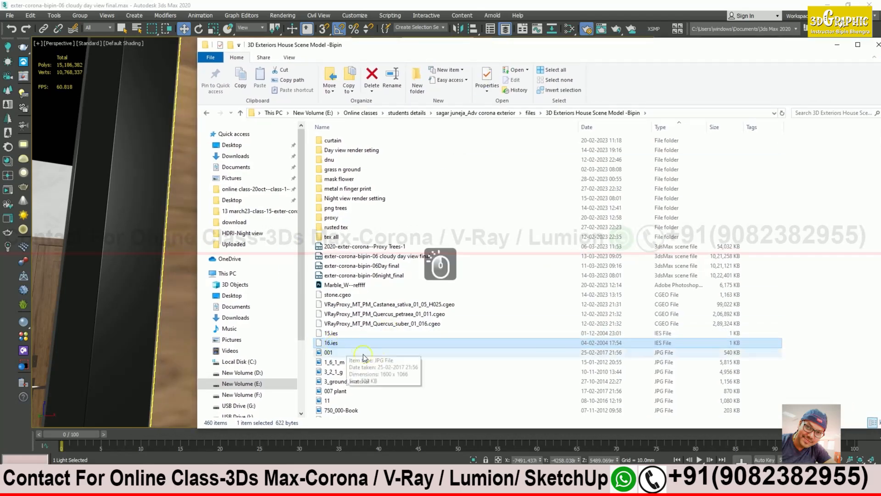
# Step: Move the folder window aside, check the selected light, and open a new This PC window
pyautogui.moveTo(403, 47); pyautogui.dragTo(669, 198)
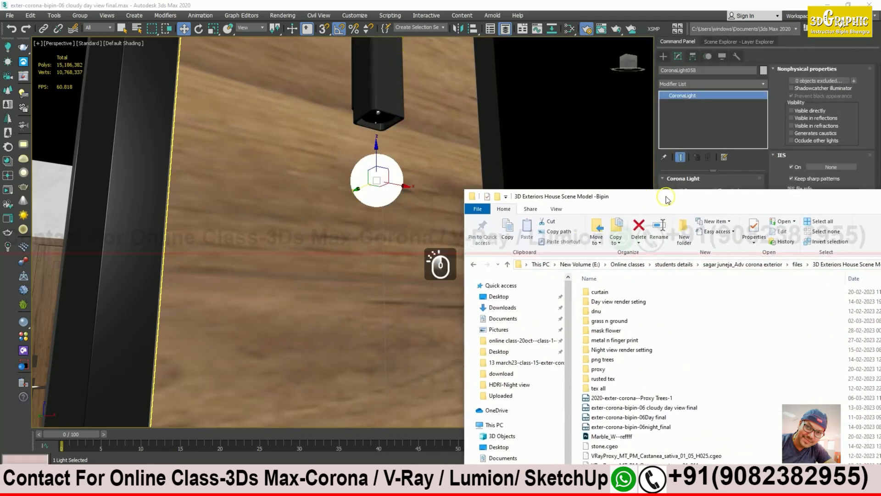
pyautogui.scroll(-6, 378, 220)
pyautogui.moveTo(388, 257); pyautogui.dragTo(392, 326, button='middle')
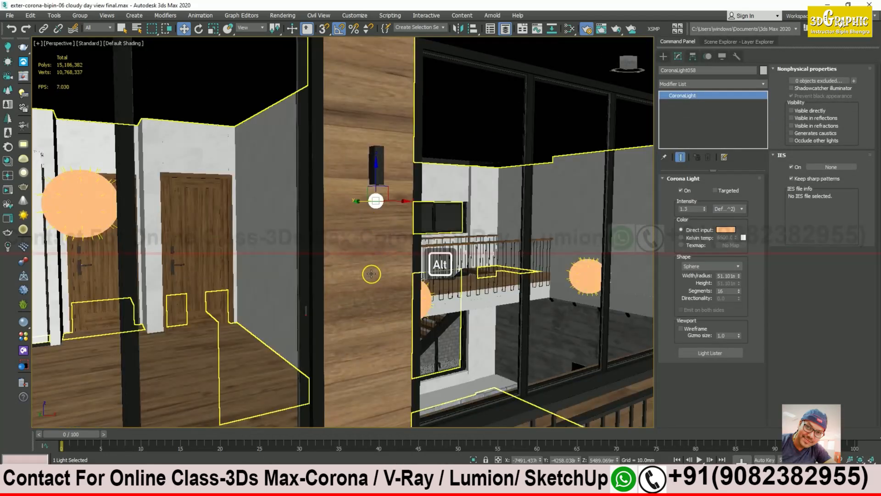
pyautogui.hotkey('alt', 'Tab')
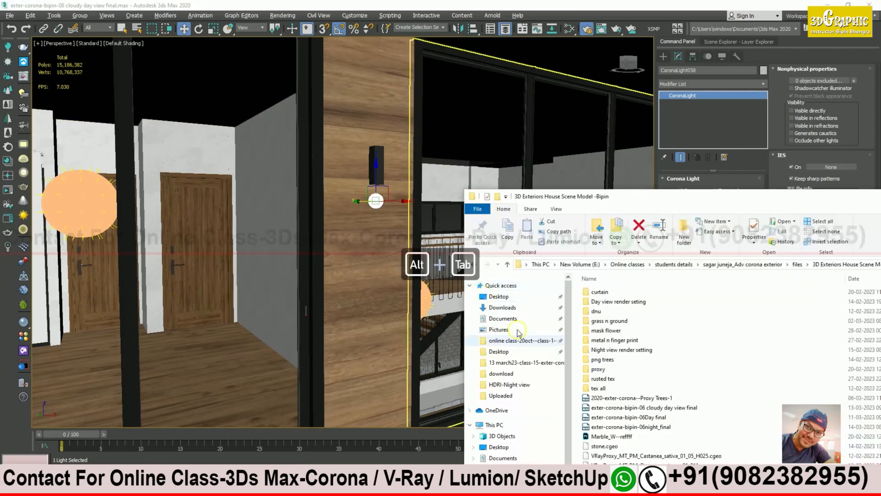
pyautogui.moveTo(673, 197); pyautogui.dragTo(593, 144)
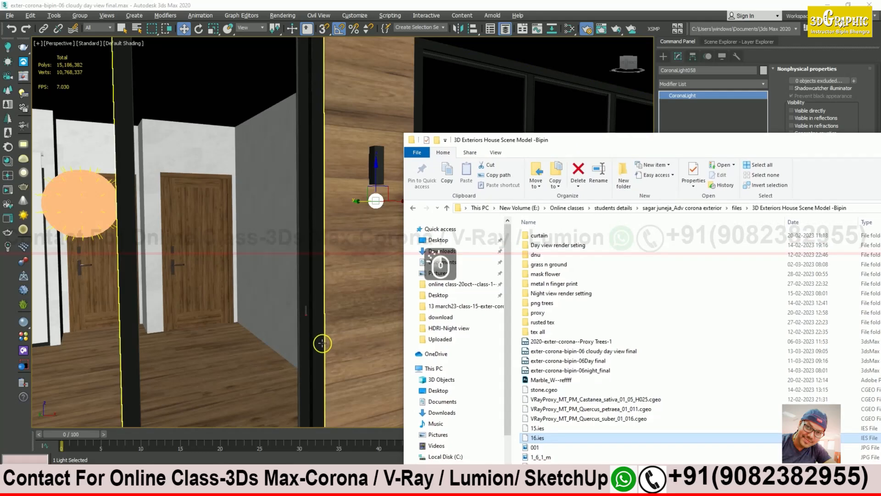
pyautogui.press('super')
pyautogui.click(226, 344)
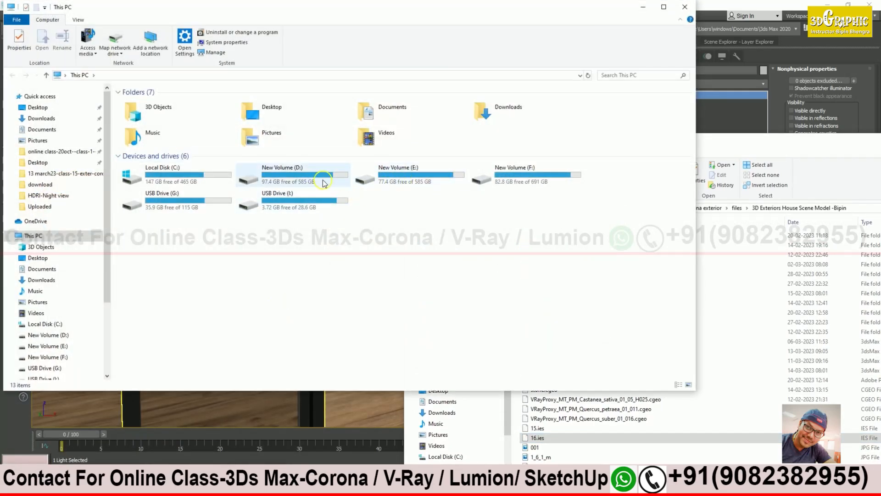
# Step: Browse D: > 3ds max > Materials n tex > ies-lights > NICE_IES and open iesguide.jpg
pyautogui.doubleClick(310, 181)
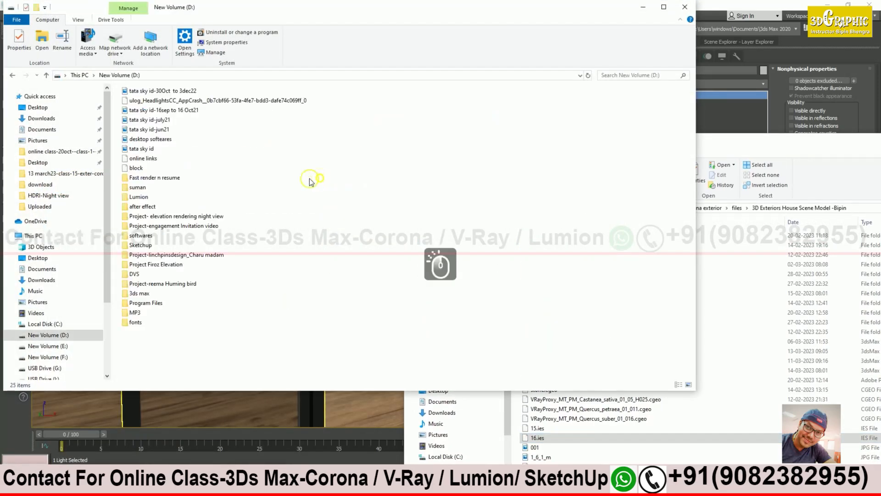
pyautogui.doubleClick(136, 296)
pyautogui.doubleClick(143, 128)
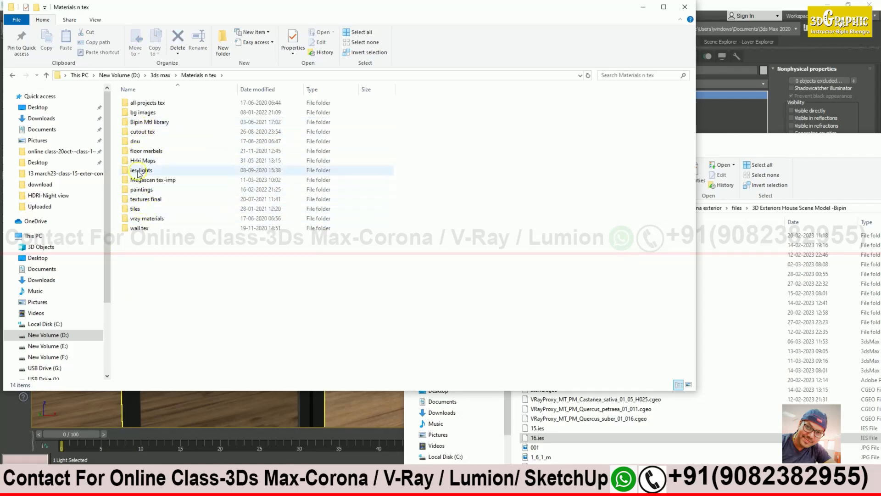
pyautogui.doubleClick(136, 173)
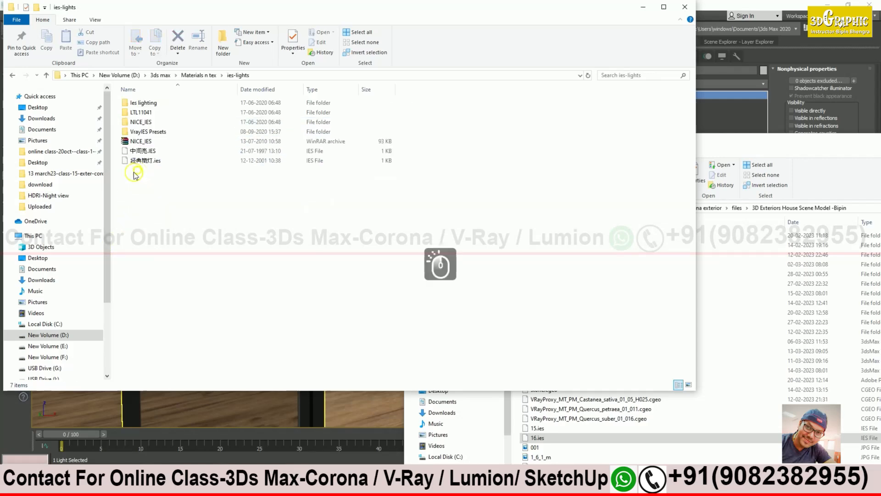
pyautogui.doubleClick(140, 122)
pyautogui.doubleClick(222, 135)
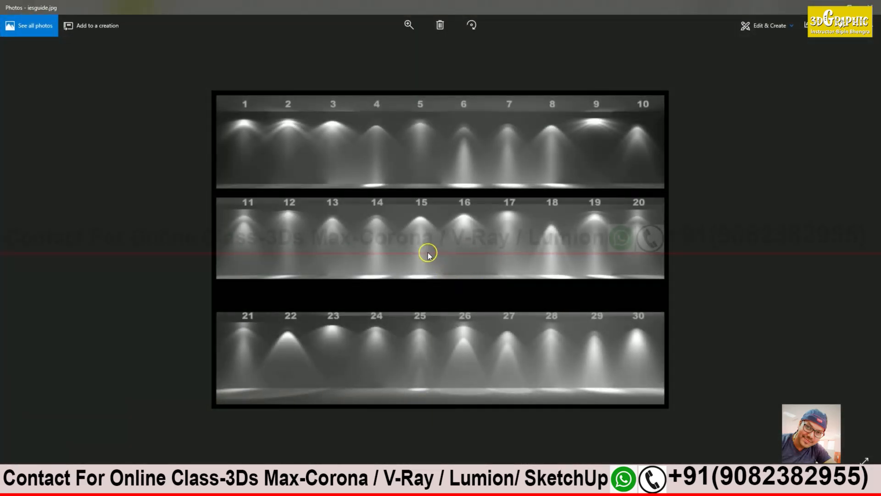
# Step: Zoom into the IES guide, close it, then select the rectangle wall light in the ground-floor interior
pyautogui.scroll(2, 428, 255)
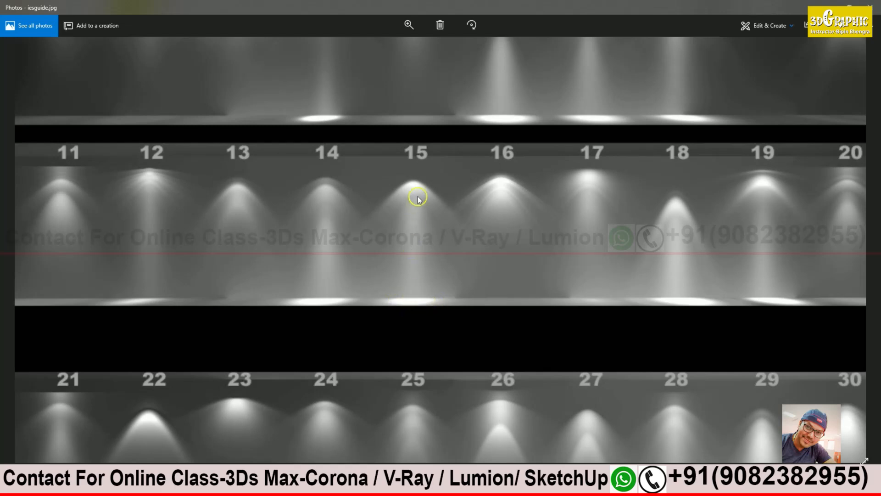
pyautogui.click(829, 6)
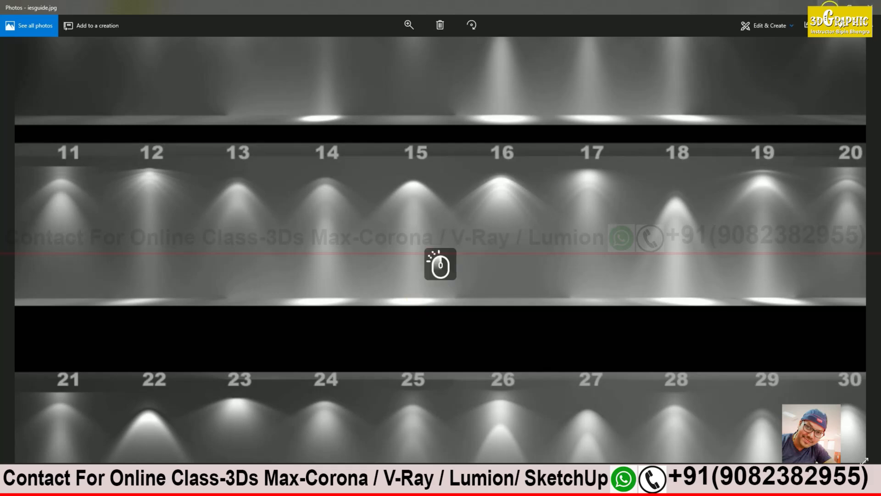
pyautogui.click(643, 8)
pyautogui.moveTo(659, 143); pyautogui.dragTo(730, 166)
pyautogui.moveTo(527, 214); pyautogui.dragTo(340, 227, button='middle')
pyautogui.scroll(-5, 476, 179)
pyautogui.click(494, 298)
# Step: Pan the viewport across the interior wall, balcony and brick wall, then bring iesguide.jpg back up
pyautogui.moveTo(396, 347); pyautogui.dragTo(385, 215, button='middle')
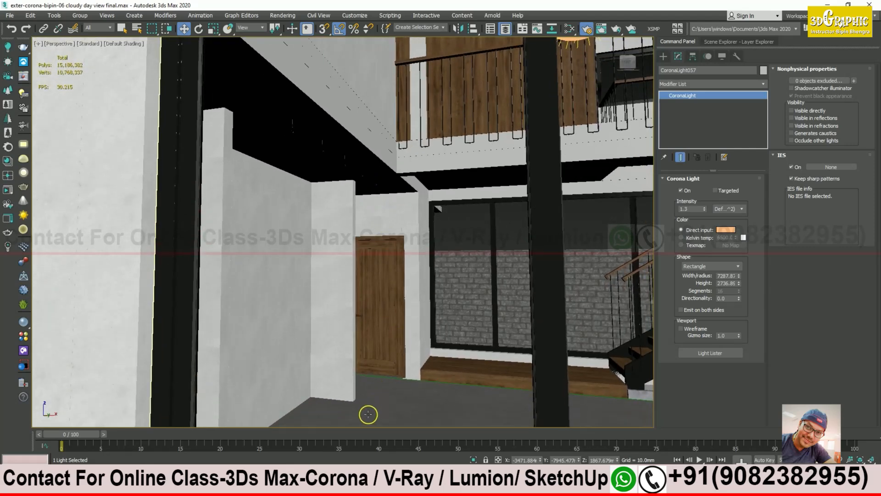
pyautogui.moveTo(373, 413); pyautogui.dragTo(364, 342, button='middle')
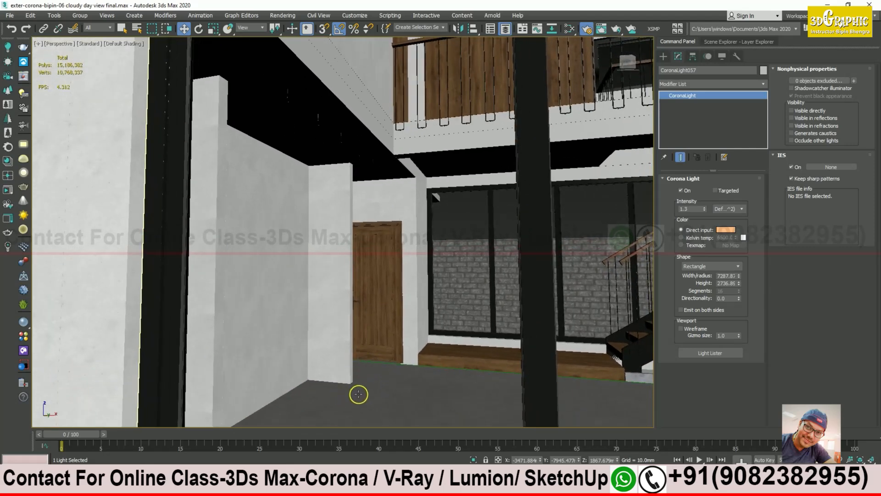
pyautogui.moveTo(423, 311); pyautogui.dragTo(422, 281, button='middle')
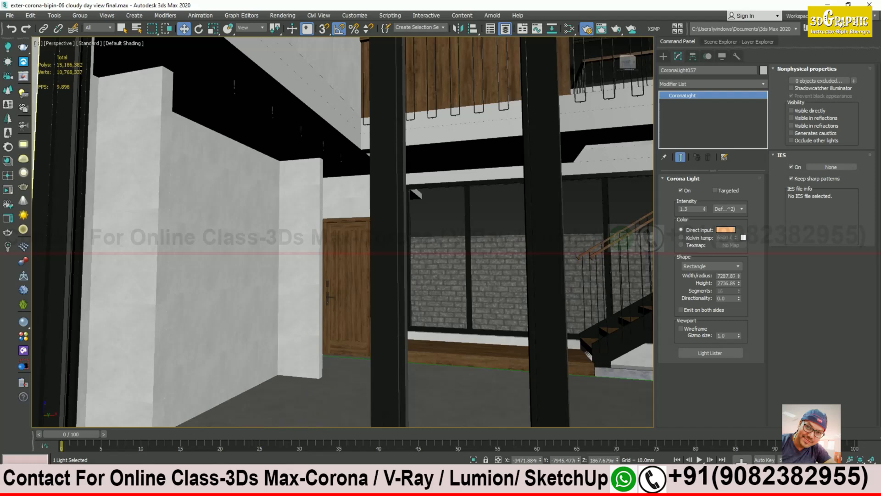
pyautogui.click(260, 486)
pyautogui.click(344, 445)
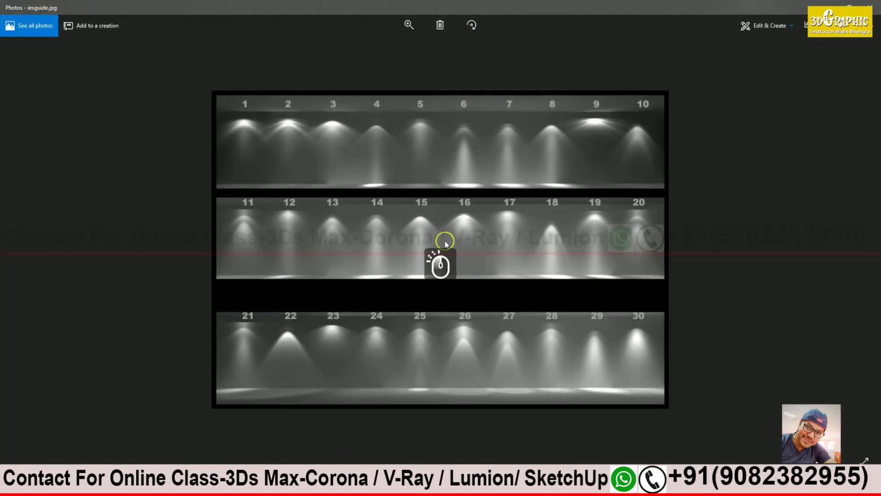
# Step: Zoom into the IES guide, pan across patterns 1 to 20, then return to 3ds Max
pyautogui.scroll(2, 431, 225)
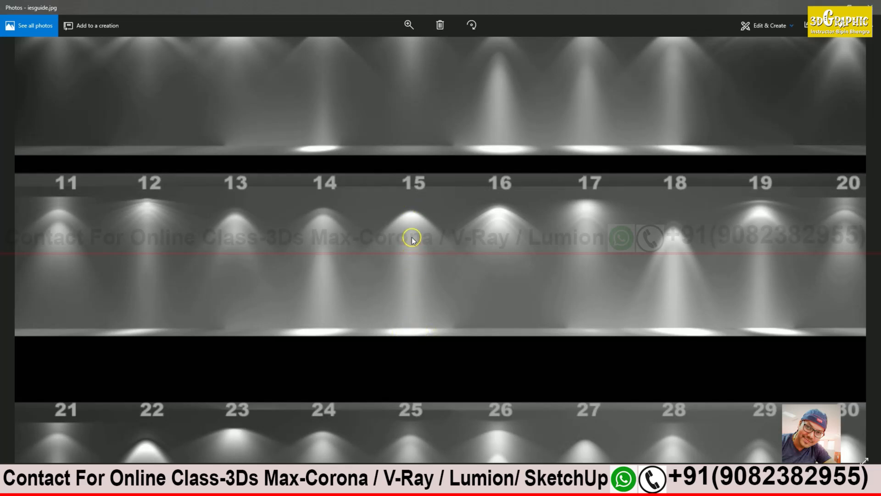
pyautogui.moveTo(301, 312)
pyautogui.mouseDown()
pyautogui.moveTo(311, 312)
pyautogui.moveTo(295, 304)
pyautogui.mouseUp()
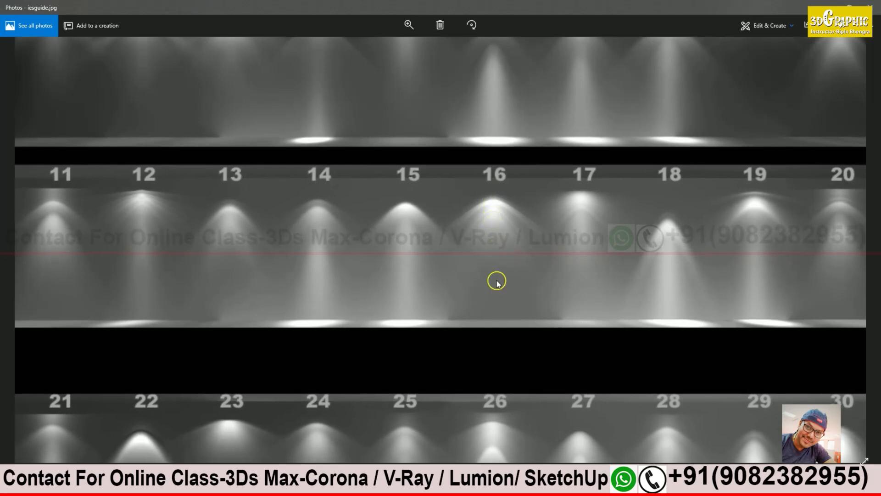
pyautogui.moveTo(333, 272); pyautogui.dragTo(464, 330)
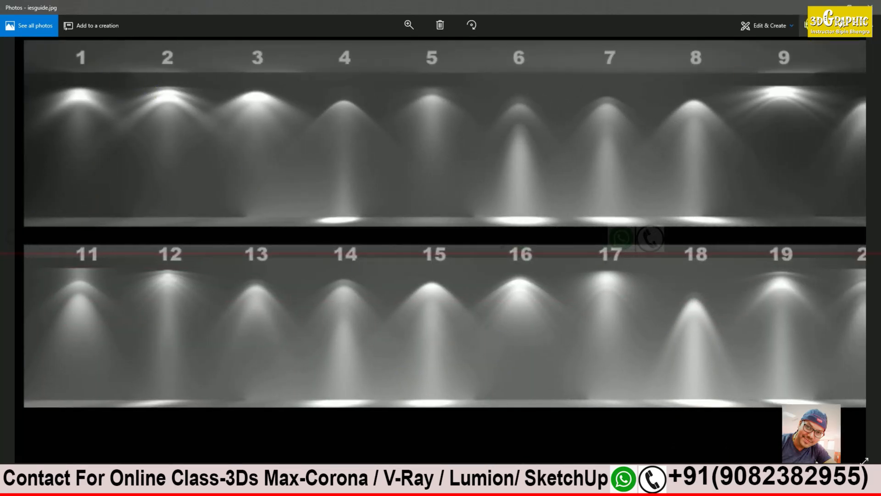
pyautogui.click(828, 7)
# Step: Select the small sphere wall light beside the balcony glass wall and open its IES profile chooser
pyautogui.moveTo(494, 198); pyautogui.dragTo(467, 241, button='middle')
pyautogui.scroll(-3, 432, 236)
pyautogui.scroll(-8, 489, 247)
pyautogui.scroll(5, 506, 261)
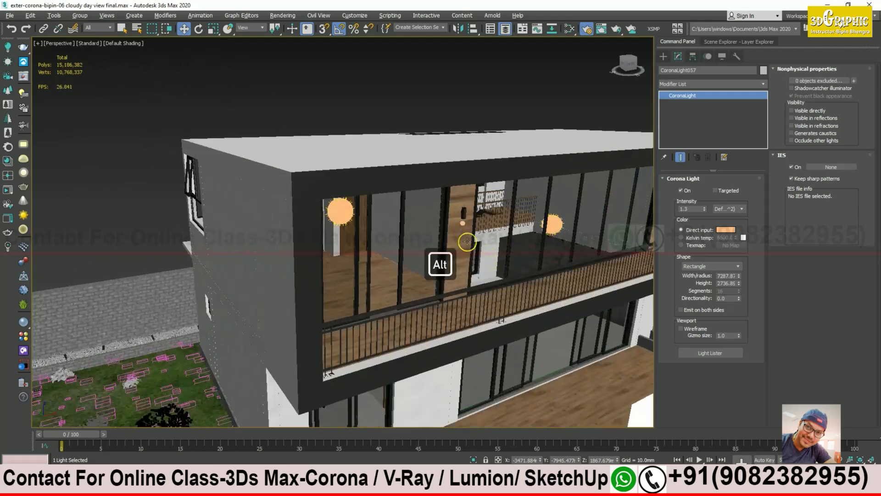
pyautogui.scroll(5, 468, 242)
pyautogui.keyDown('alt'); pyautogui.moveTo(460, 201); pyautogui.dragTo(469, 255, button='middle'); pyautogui.keyUp('alt')
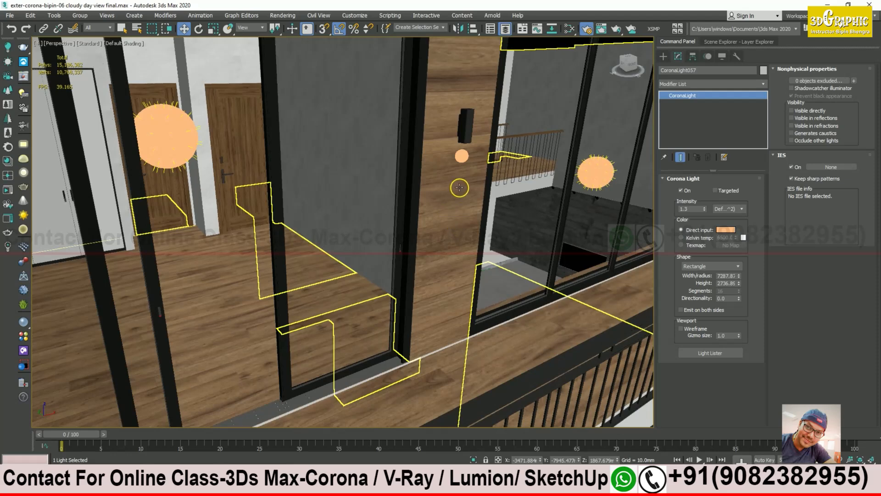
pyautogui.click(462, 155)
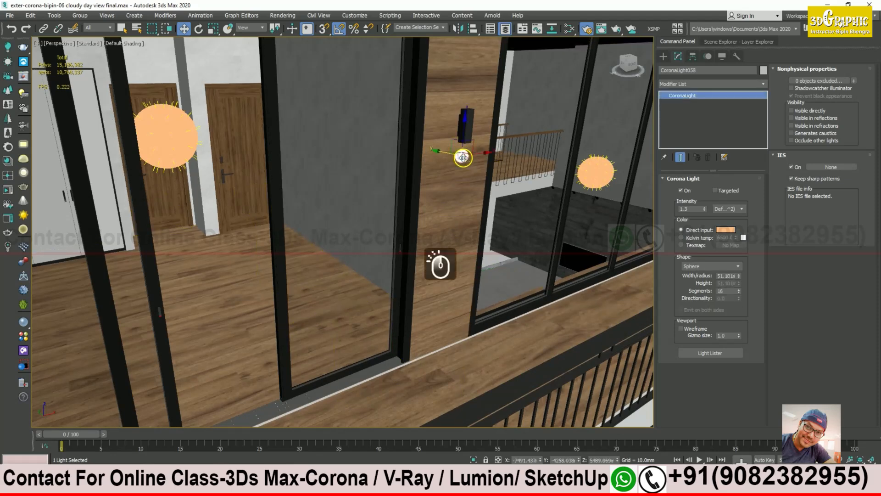
pyautogui.click(835, 167)
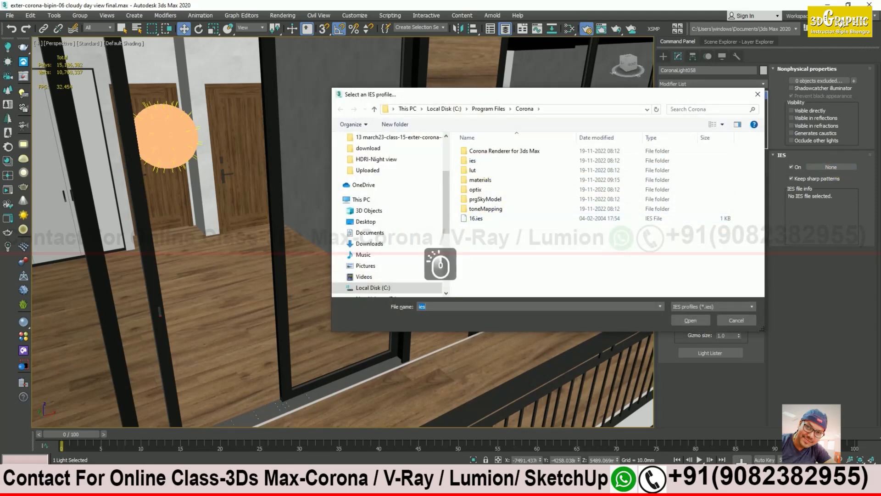
# Step: Copy the house scene model folder path containing 16.ies from File Explorer
pyautogui.click(142, 486)
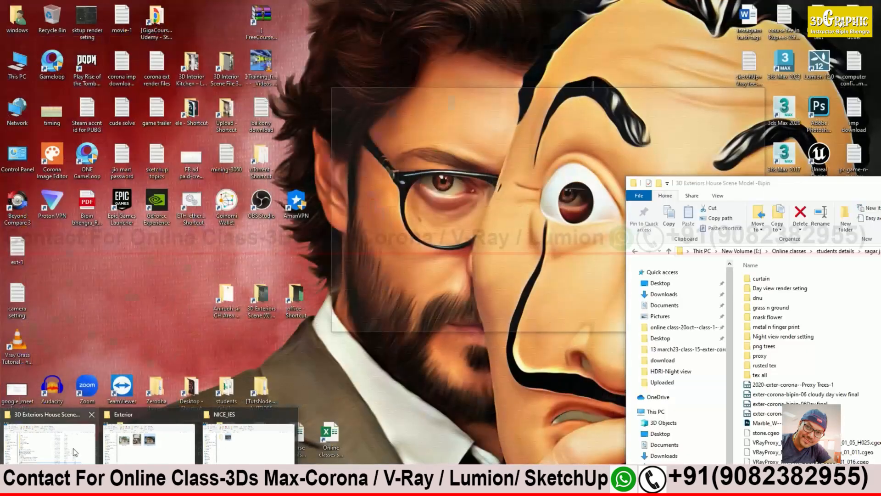
pyautogui.click(73, 447)
pyautogui.moveTo(781, 185); pyautogui.dragTo(421, 97)
pyautogui.click(412, 388)
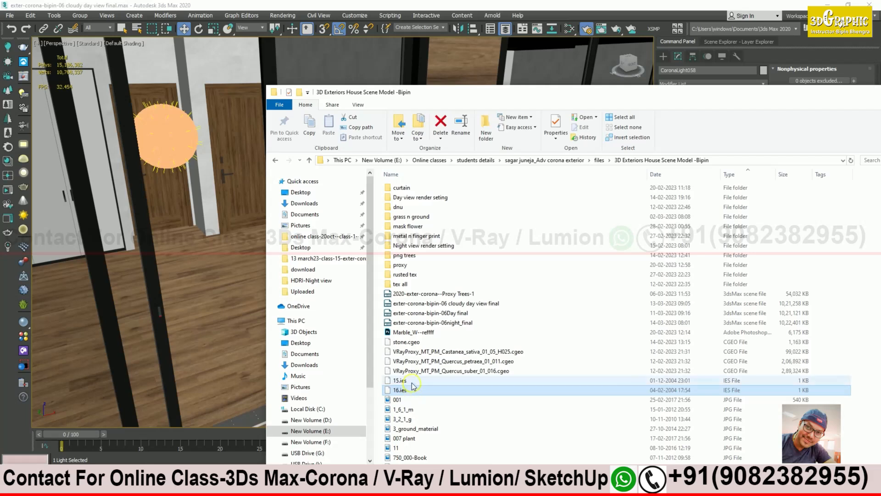
pyautogui.click(731, 161)
pyautogui.hotkey('ctrl', 'c')
pyautogui.moveTo(838, 95); pyautogui.dragTo(601, 127)
pyautogui.click(672, 124)
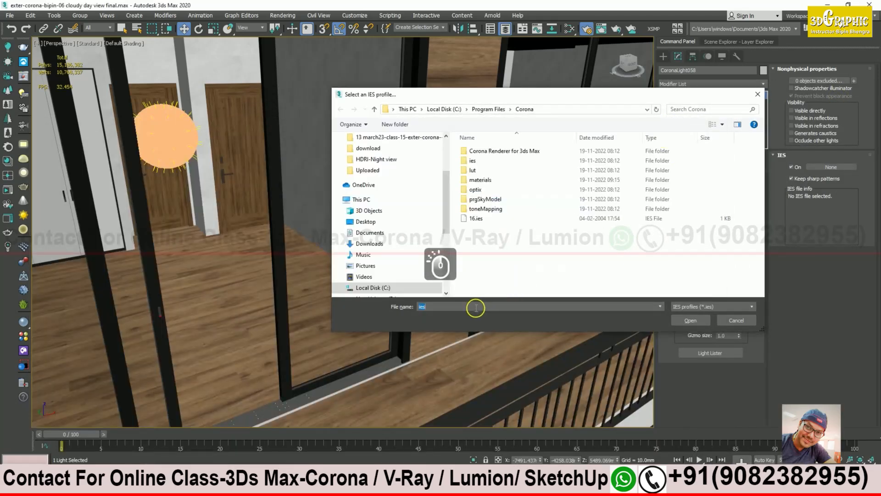
# Step: Load 16.ies from the pasted house scene folder into the sphere light's IES slot
pyautogui.hotkey('ctrl', 'v')
pyautogui.press('Return')
pyautogui.click(491, 279)
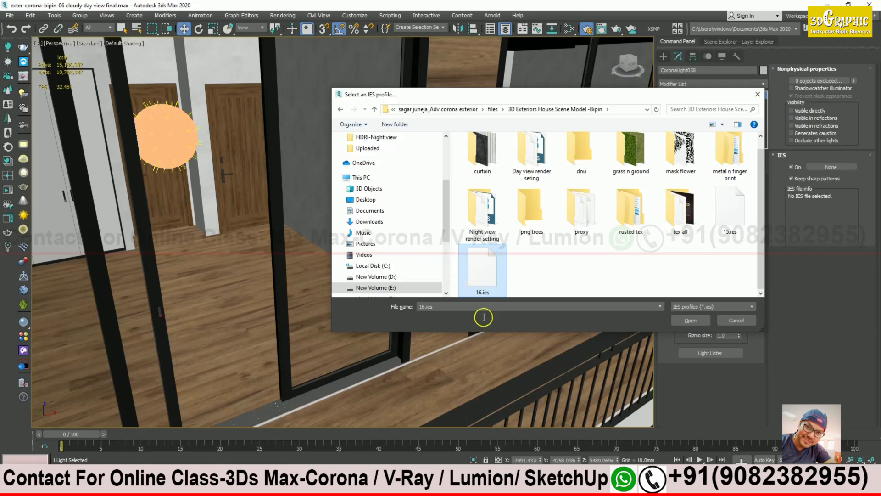
pyautogui.click(697, 320)
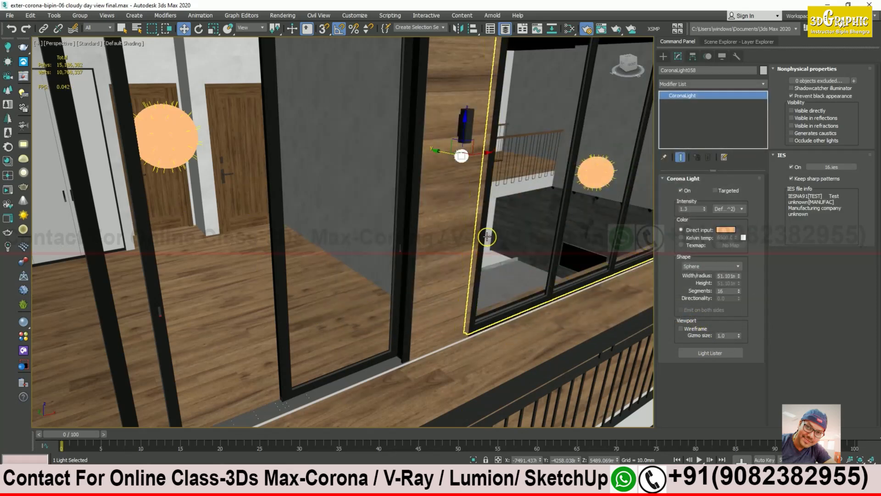
# Step: Nudge the IES sphere light slightly sideways along the wall beside the wall lamp
pyautogui.keyDown('alt'); pyautogui.moveTo(487, 234); pyautogui.dragTo(466, 166, button='middle'); pyautogui.keyUp('alt')
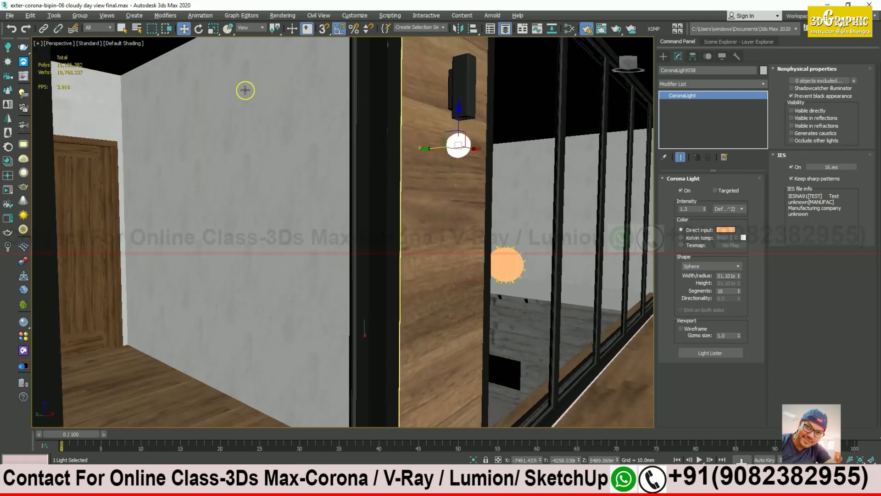
pyautogui.moveTo(432, 147); pyautogui.dragTo(493, 144)
pyautogui.keyDown('alt'); pyautogui.moveTo(484, 159); pyautogui.dragTo(465, 141, button='middle'); pyautogui.keyUp('alt')
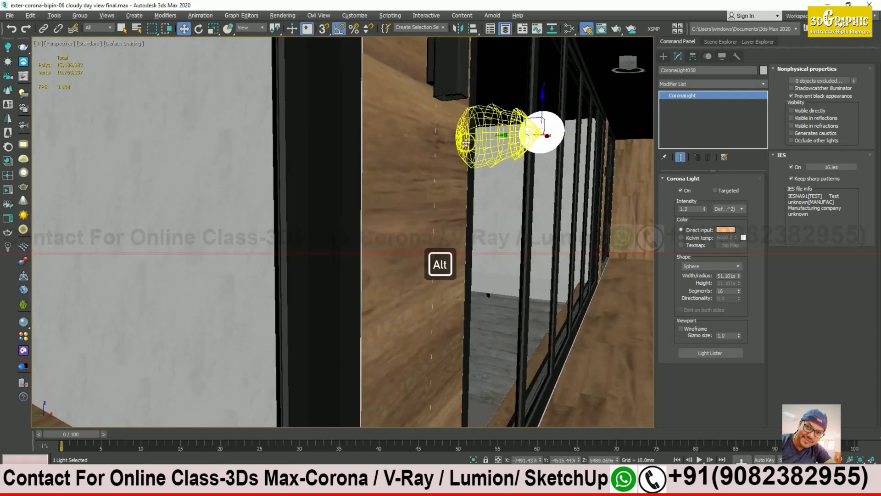
pyautogui.keyDown('alt'); pyautogui.moveTo(469, 142); pyautogui.dragTo(504, 137, button='middle'); pyautogui.keyUp('alt')
pyautogui.moveTo(506, 136); pyautogui.dragTo(509, 137)
pyautogui.keyDown('alt'); pyautogui.moveTo(525, 158); pyautogui.dragTo(500, 178, button='middle'); pyautogui.keyUp('alt')
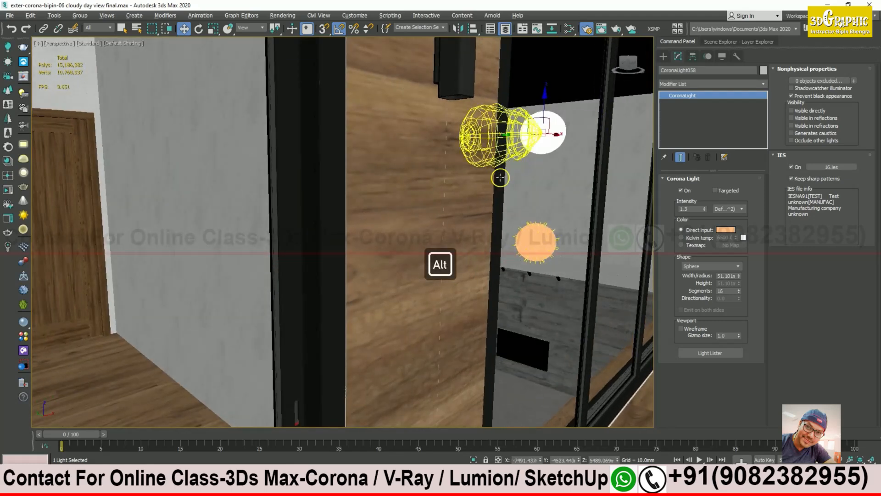
# Step: Check the iesguide.jpg chart in Photos, then close it and return to the light
pyautogui.click(260, 486)
pyautogui.click(371, 443)
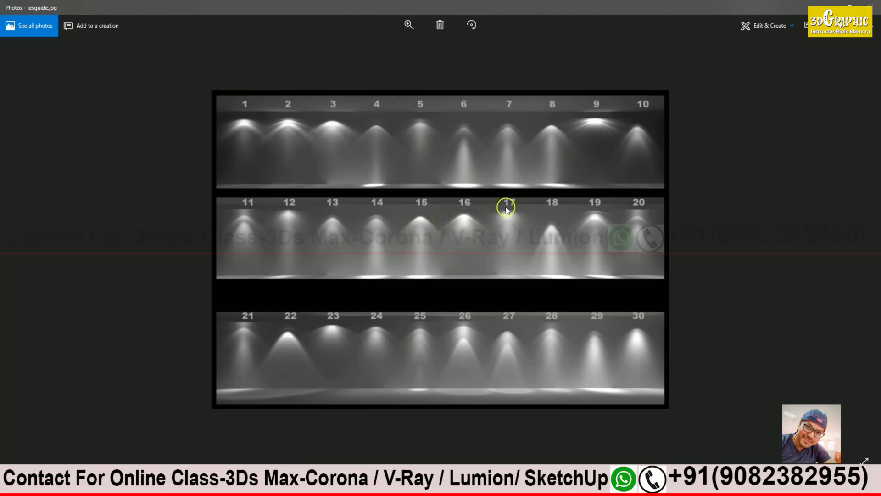
pyautogui.click(870, 5)
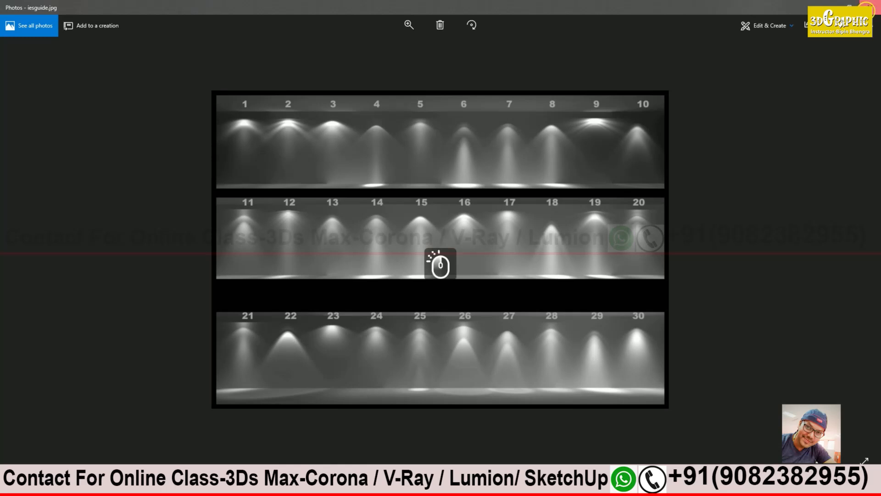
pyautogui.moveTo(525, 207)
pyautogui.keyDown('alt'); pyautogui.mouseDown(button='middle')
pyautogui.moveTo(508, 205)
pyautogui.moveTo(513, 210)
pyautogui.mouseUp(button='middle'); pyautogui.keyUp('alt')
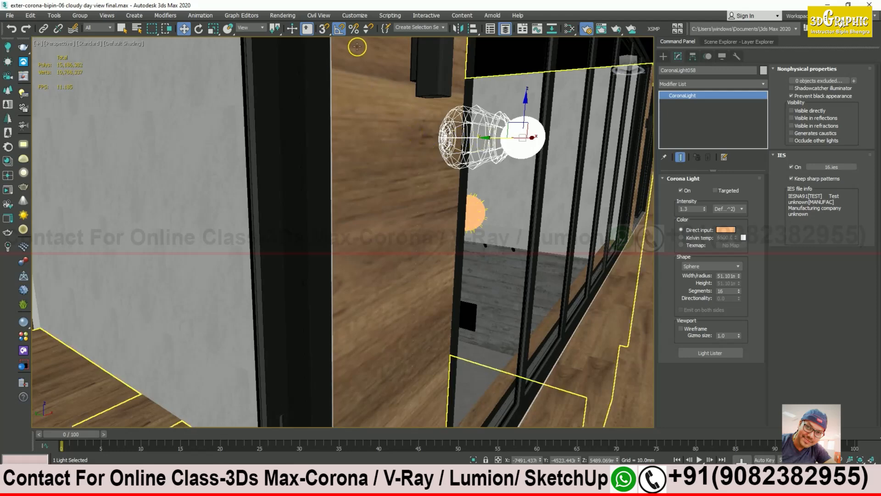
# Step: Make the sphere light targeted and slide it along the glass wall
pyautogui.keyDown('alt'); pyautogui.moveTo(552, 68); pyautogui.dragTo(438, 165, button='middle'); pyautogui.keyUp('alt')
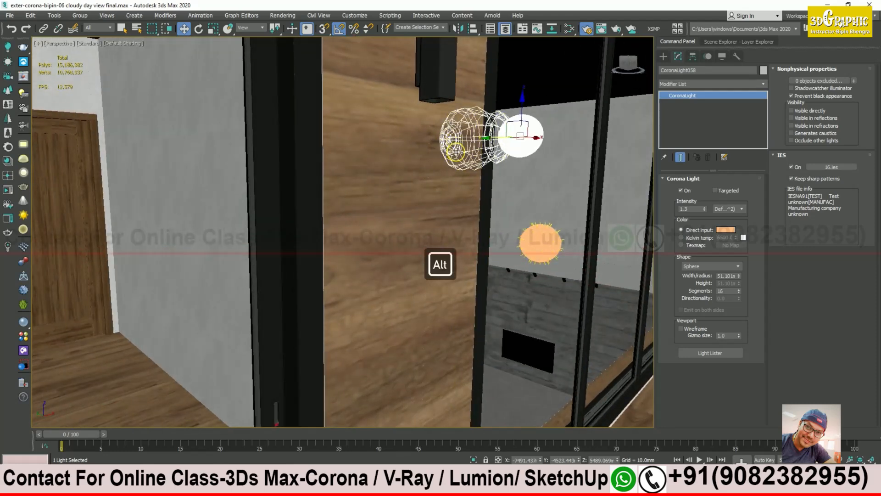
pyautogui.click(716, 190)
pyautogui.keyDown('alt'); pyautogui.moveTo(505, 137); pyautogui.dragTo(471, 149, button='middle'); pyautogui.keyUp('alt')
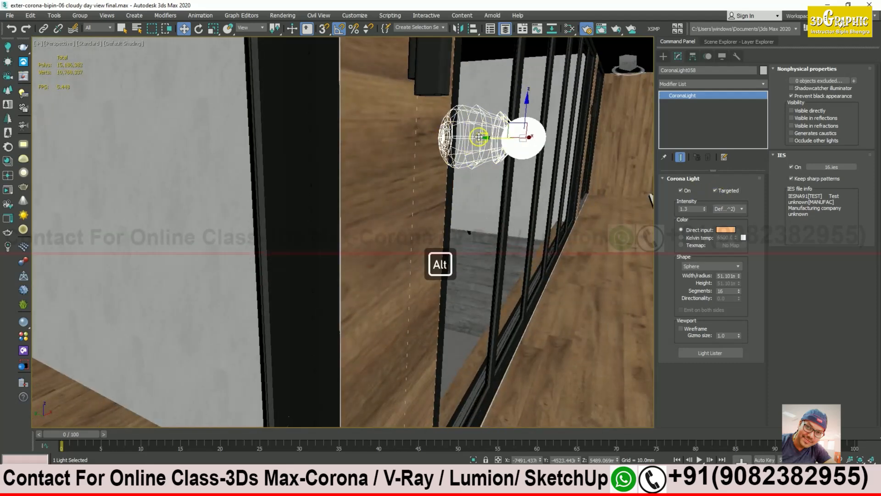
pyautogui.click(479, 137)
pyautogui.click(484, 139)
pyautogui.moveTo(492, 140); pyautogui.dragTo(480, 141)
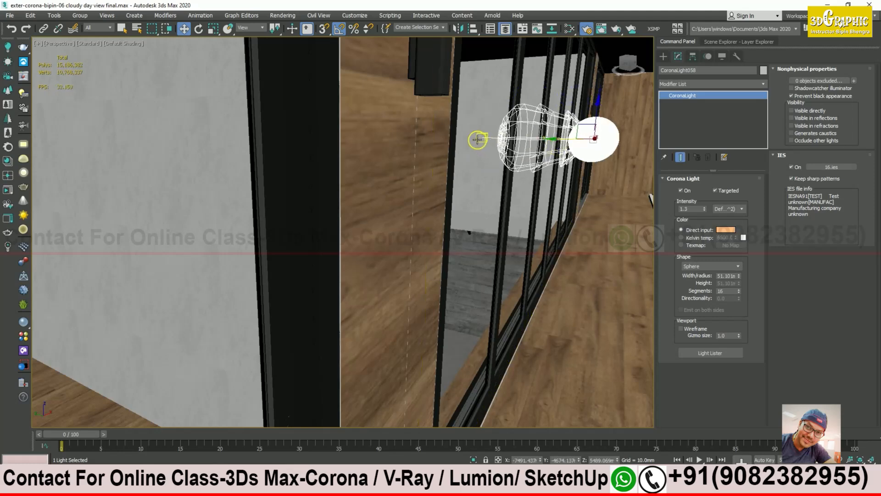
# Step: Pull the light's target down so the light aims straight downward
pyautogui.click(482, 135)
pyautogui.click(479, 138)
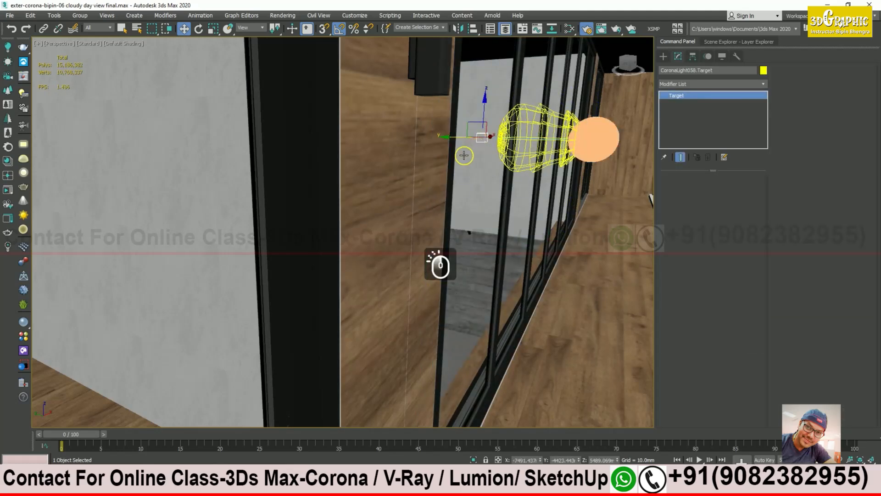
pyautogui.moveTo(480, 138); pyautogui.dragTo(511, 333)
pyautogui.keyDown('alt'); pyautogui.moveTo(510, 334); pyautogui.dragTo(501, 302, button='middle'); pyautogui.keyUp('alt')
# Step: Refine the sphere light's sideways position and reposition its target beneath the wall lamp
pyautogui.click(602, 156)
pyautogui.moveTo(602, 156)
pyautogui.keyDown('alt'); pyautogui.mouseDown(button='middle')
pyautogui.moveTo(592, 148)
pyautogui.moveTo(605, 148)
pyautogui.mouseUp(button='middle'); pyautogui.keyUp('alt')
pyautogui.moveTo(466, 142)
pyautogui.mouseDown()
pyautogui.moveTo(419, 134)
pyautogui.moveTo(471, 134)
pyautogui.mouseUp()
pyautogui.keyDown('alt'); pyautogui.moveTo(531, 226); pyautogui.dragTo(486, 276, button='middle'); pyautogui.keyUp('alt')
pyautogui.click(476, 211)
pyautogui.moveTo(458, 291); pyautogui.dragTo(386, 266)
pyautogui.keyDown('alt'); pyautogui.moveTo(386, 266); pyautogui.dragTo(476, 231, button='middle'); pyautogui.keyUp('alt')
pyautogui.click(487, 130)
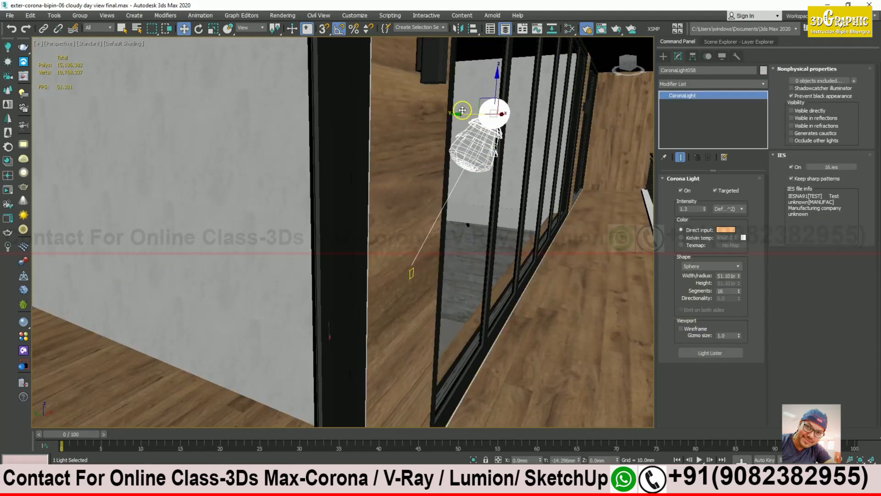
# Step: Set the Selection Filter to Lights and move the light and its target together leftward
pyautogui.keyDown('alt'); pyautogui.moveTo(454, 108); pyautogui.dragTo(458, 222, button='middle'); pyautogui.keyUp('alt')
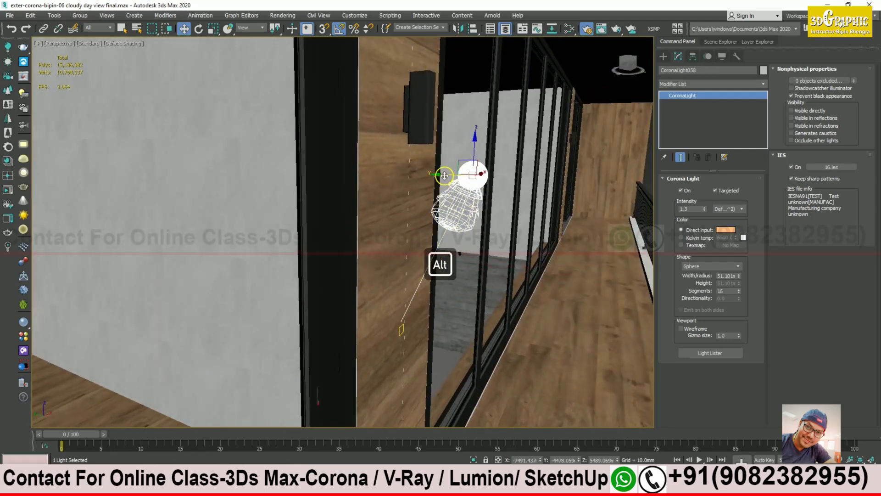
pyautogui.keyDown('alt'); pyautogui.moveTo(491, 214); pyautogui.dragTo(444, 295, button='middle'); pyautogui.keyUp('alt')
pyautogui.keyDown('ctrl'); pyautogui.click(436, 325); pyautogui.keyUp('ctrl')
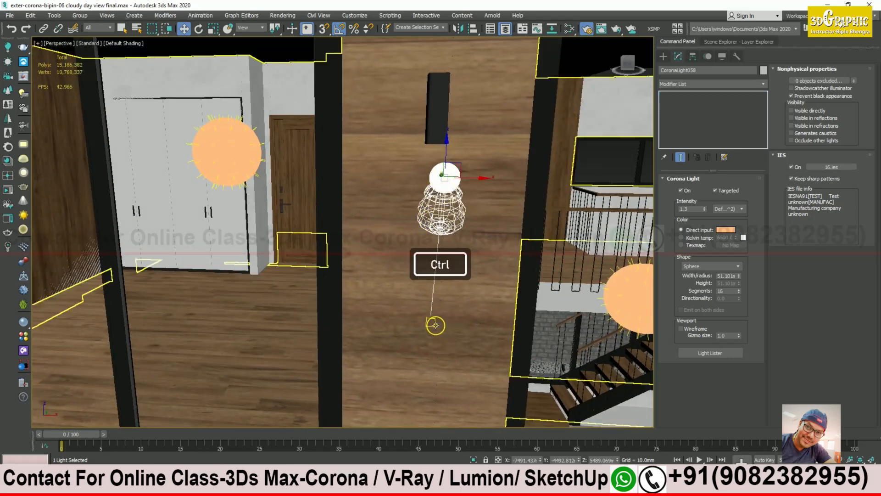
pyautogui.click(98, 27)
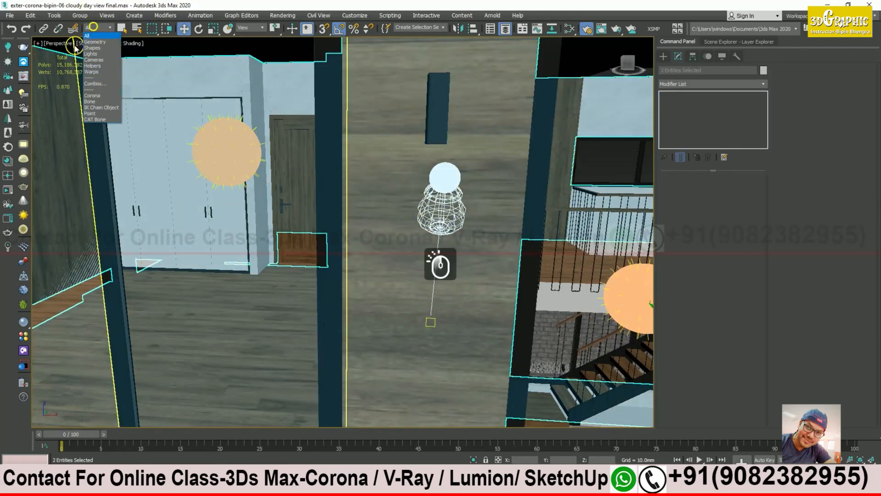
pyautogui.click(91, 54)
pyautogui.click(416, 275)
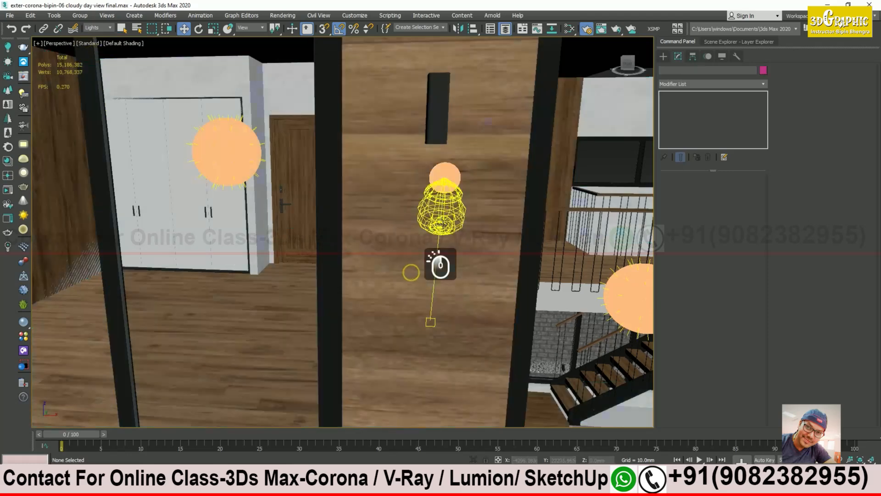
pyautogui.keyDown('ctrl'); pyautogui.click(431, 322); pyautogui.keyUp('ctrl')
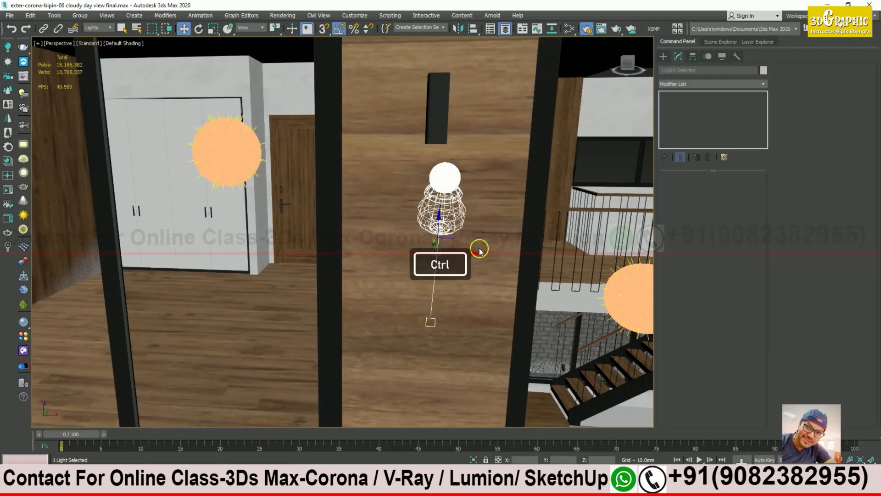
pyautogui.moveTo(476, 254); pyautogui.dragTo(406, 262)
# Step: Reselect only the sphere light and bring the Corona frame buffer back up
pyautogui.keyDown('alt'); pyautogui.moveTo(406, 263); pyautogui.dragTo(460, 248, button='middle'); pyautogui.keyUp('alt')
pyautogui.click(440, 108)
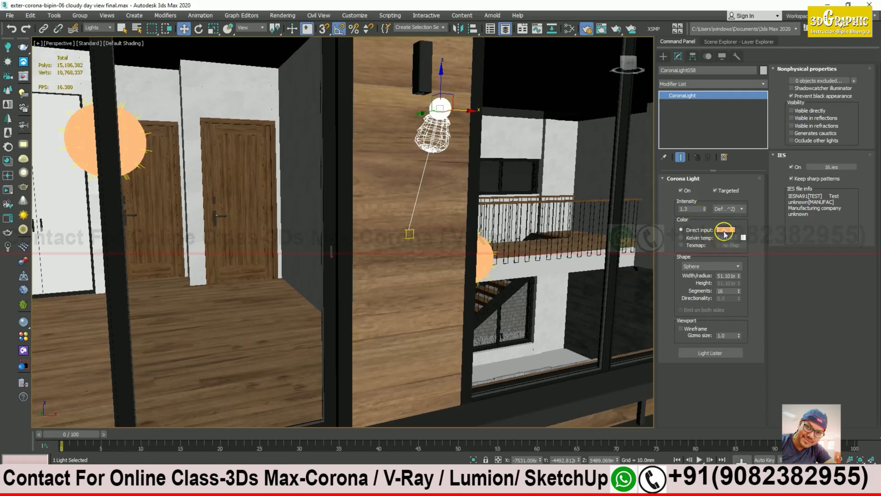
pyautogui.moveTo(448, 236); pyautogui.dragTo(414, 229, button='middle')
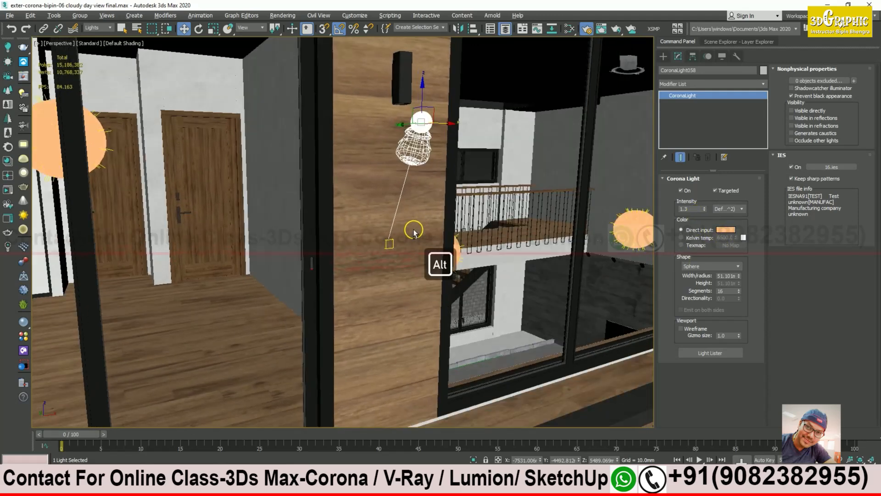
pyautogui.click(238, 469)
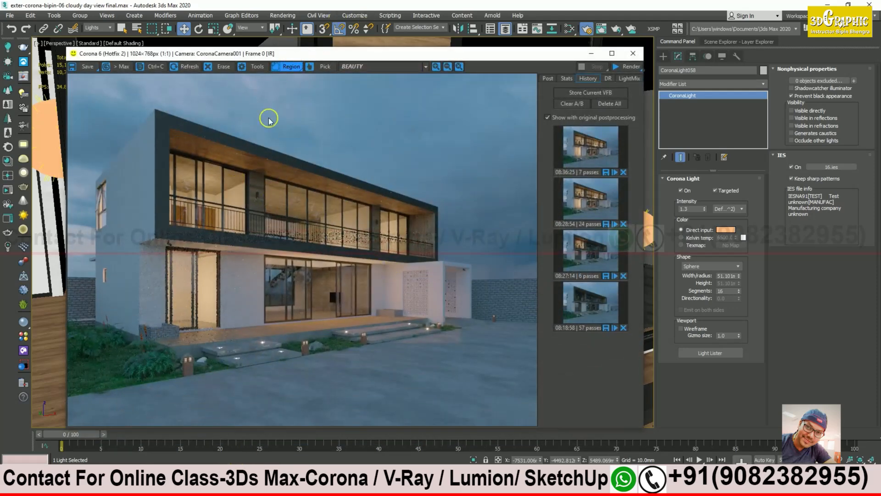
# Step: Mark a render region over the upper-floor balcony windows around the wall-lamp column
pyautogui.moveTo(277, 169); pyautogui.dragTo(236, 239)
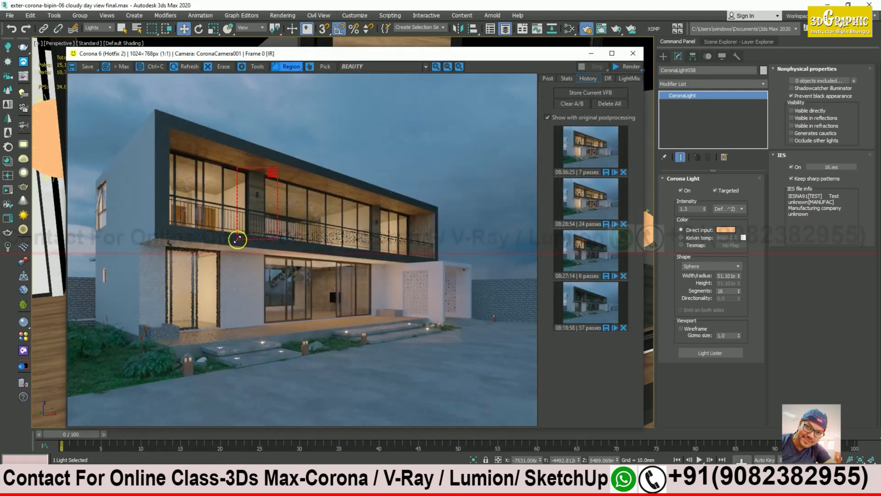
pyautogui.click(631, 68)
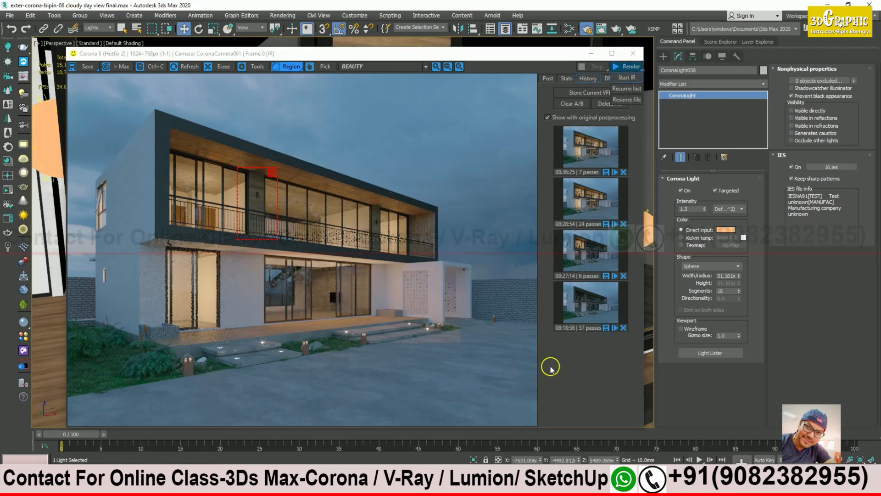
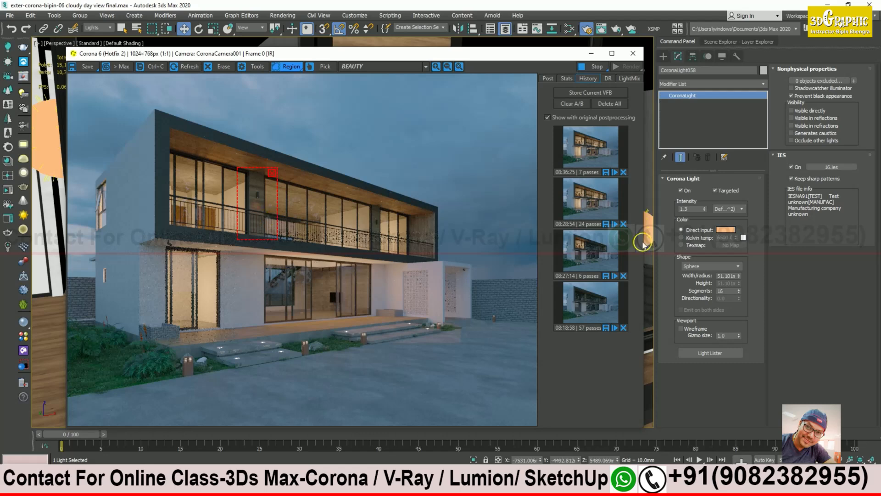
# Step: Change the wall light's intensity from 1.3 to 1000, then 500, and settle on 200
pyautogui.moveTo(539, 57); pyautogui.dragTo(514, 57)
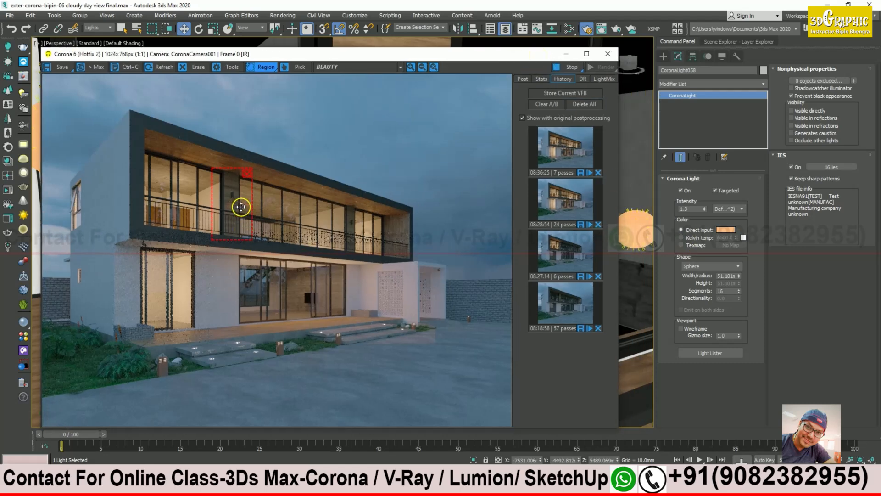
pyautogui.moveTo(518, 58); pyautogui.dragTo(534, 100)
pyautogui.click(682, 210)
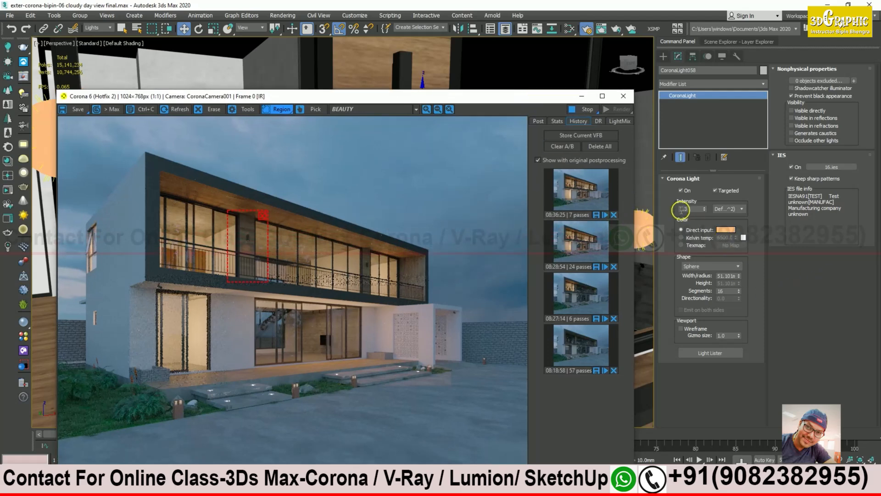
pyautogui.doubleClick(691, 210)
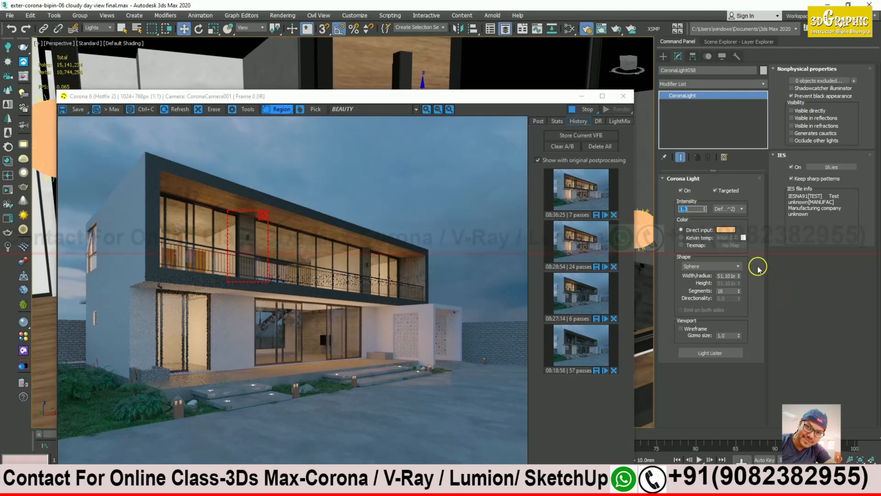
pyautogui.write('1000')
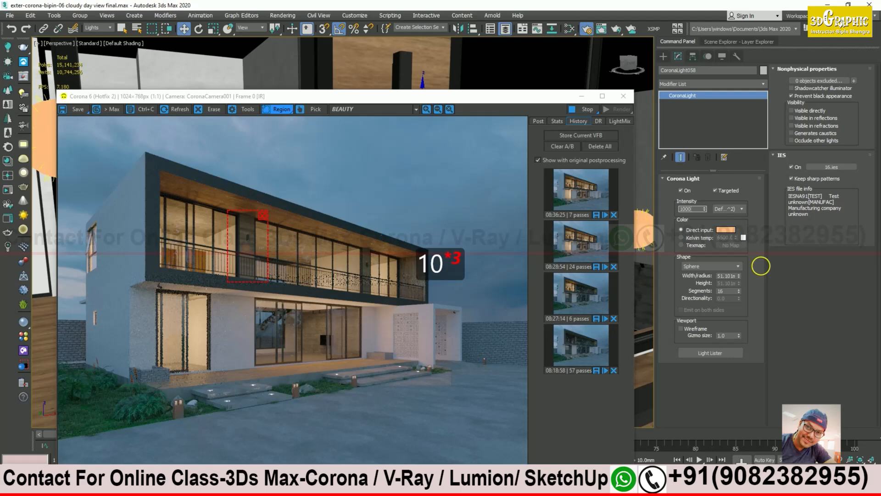
pyautogui.press('Return')
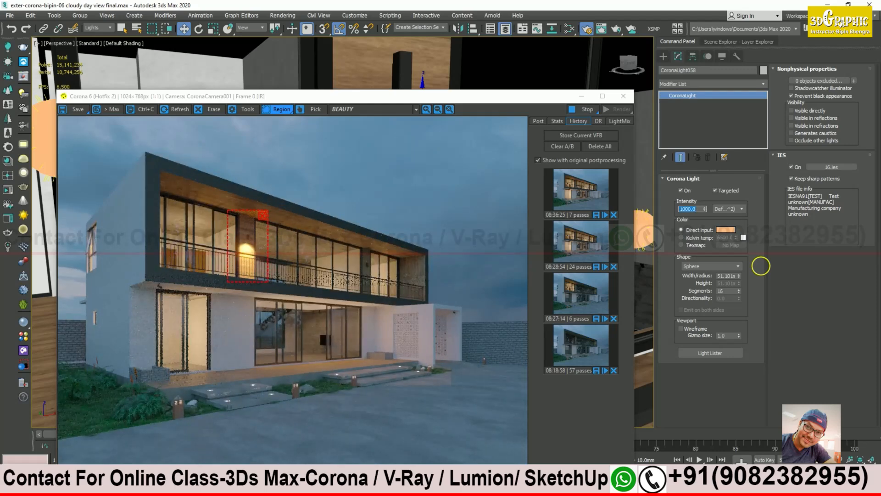
pyautogui.write('500')
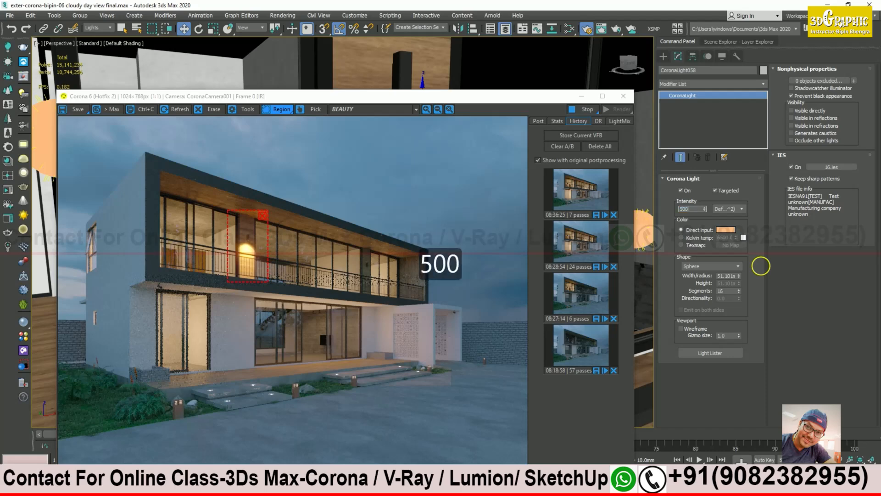
pyautogui.press('Return')
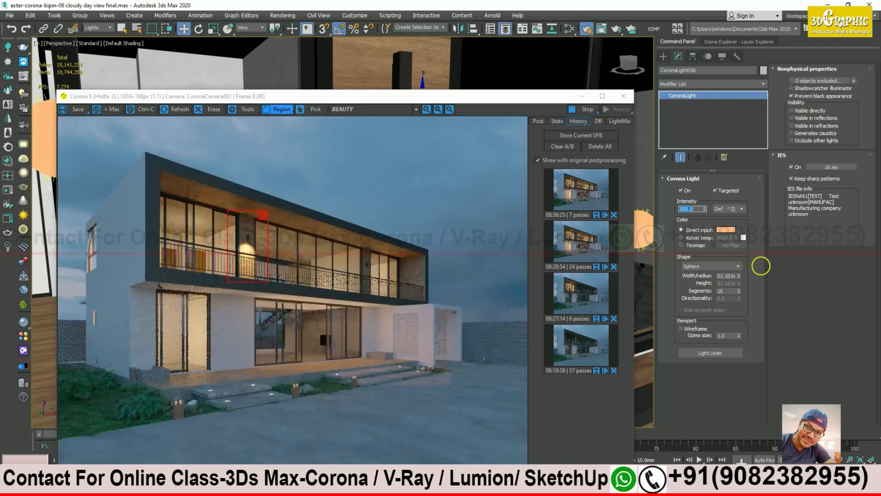
pyautogui.write('200')
pyautogui.press('Return')
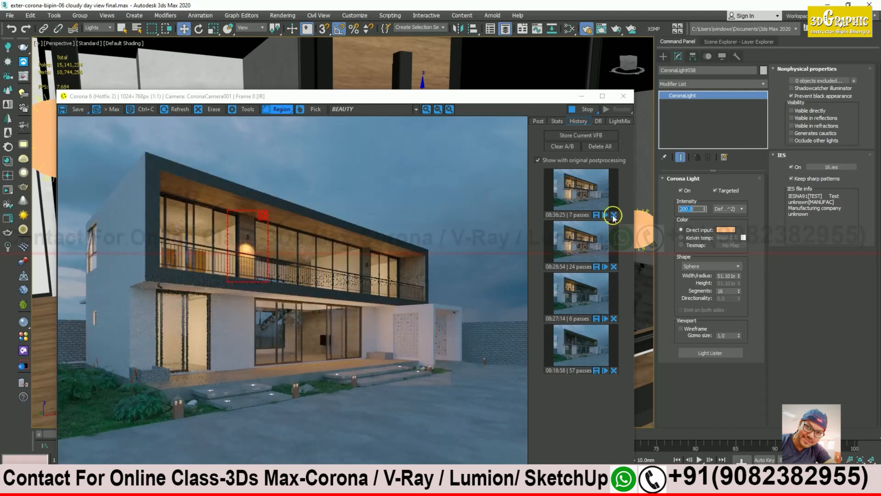
pyautogui.scroll(2, 256, 249)
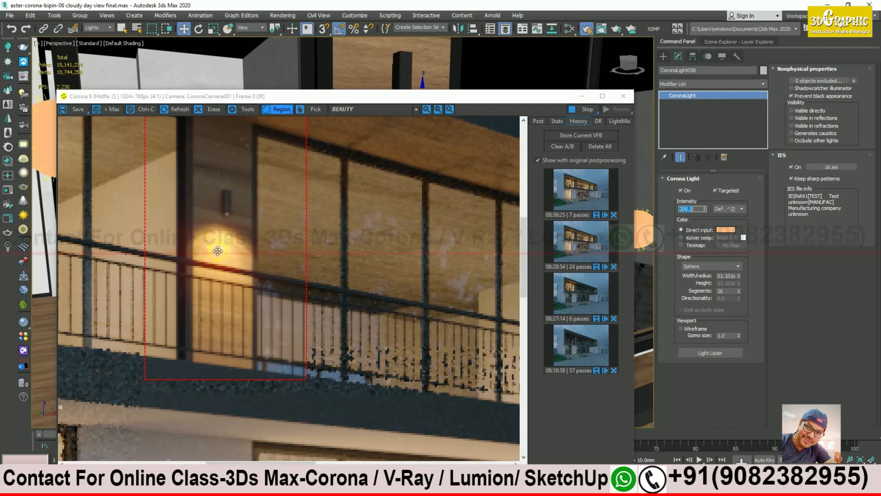
# Step: Nudge the balcony wall light slightly right in the viewport, then back left
pyautogui.moveTo(298, 95); pyautogui.dragTo(727, 108)
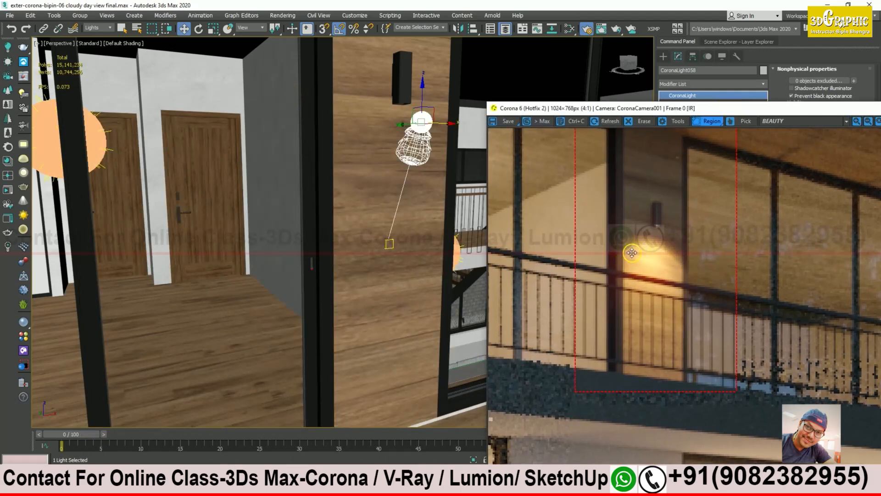
pyautogui.keyDown('alt'); pyautogui.moveTo(403, 252); pyautogui.dragTo(389, 123, button='middle'); pyautogui.keyUp('alt')
pyautogui.moveTo(397, 127); pyautogui.dragTo(409, 128)
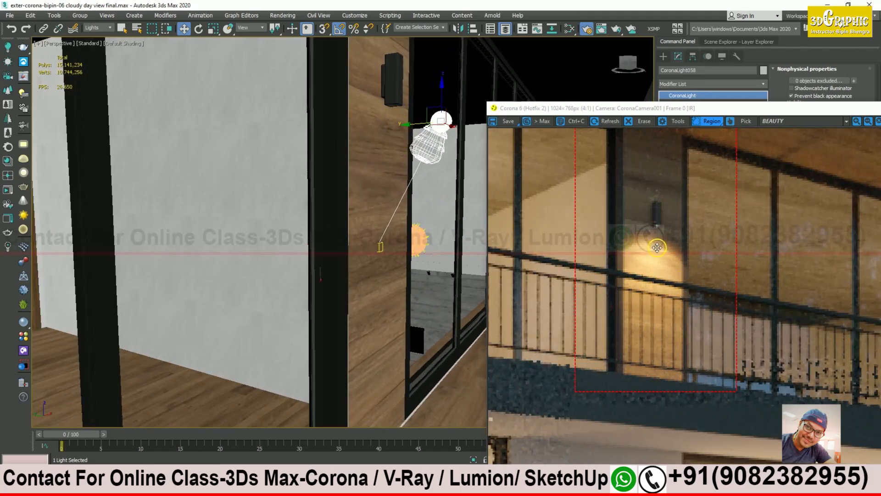
pyautogui.moveTo(413, 125); pyautogui.dragTo(386, 124)
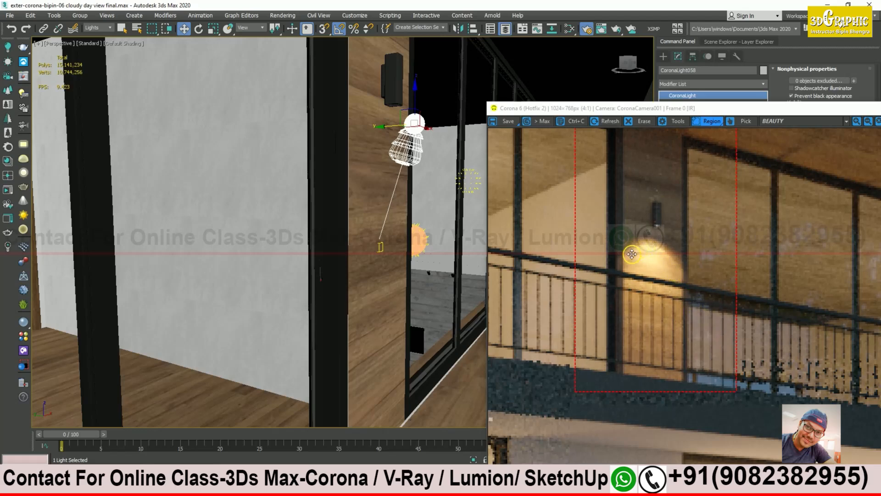
# Step: Lower the wall light's intensity from 200 to 100
pyautogui.moveTo(738, 112); pyautogui.dragTo(227, 158)
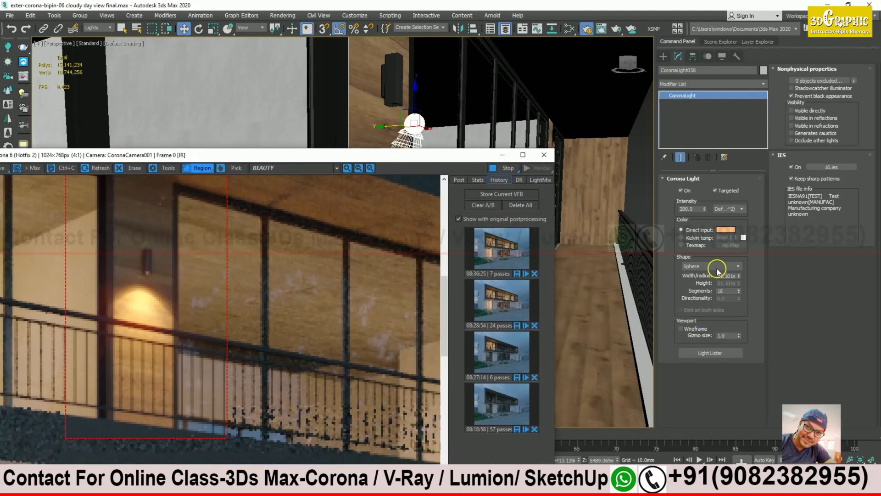
pyautogui.doubleClick(690, 209)
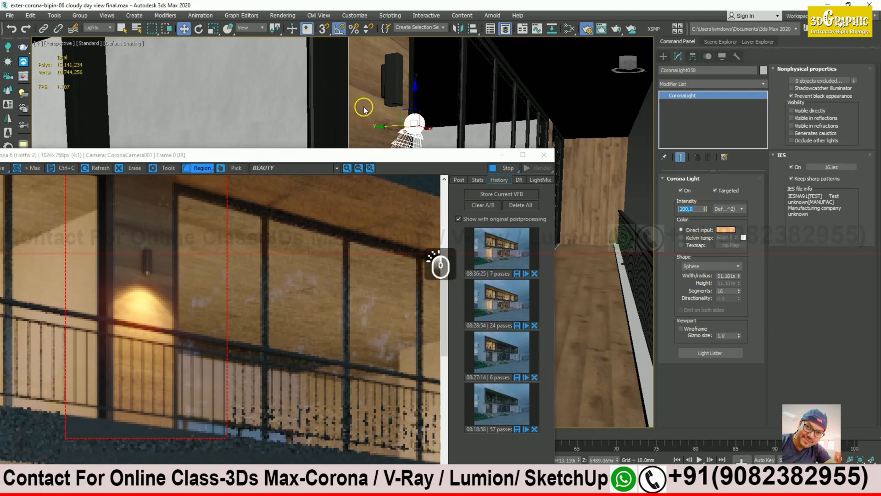
pyautogui.write('100')
pyautogui.press('Return')
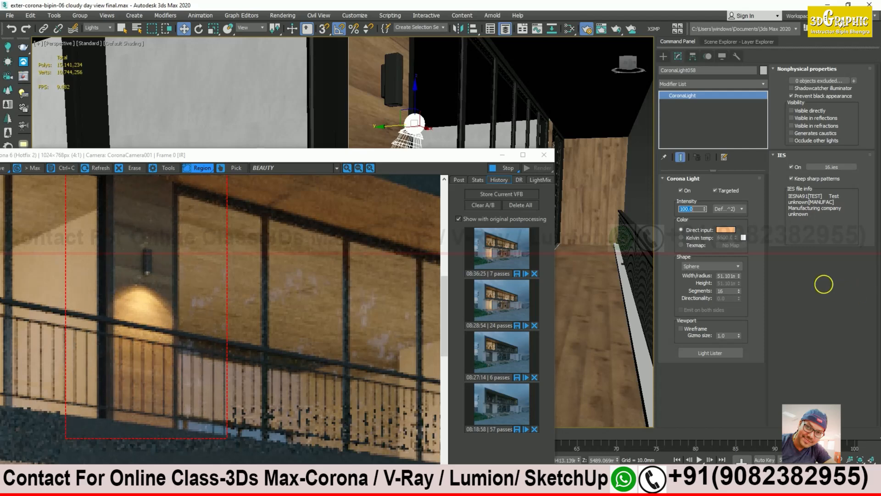
# Step: Shift the wall light slightly left and set its intensity to 70 after trying 50
pyautogui.moveTo(380, 159); pyautogui.dragTo(682, 186)
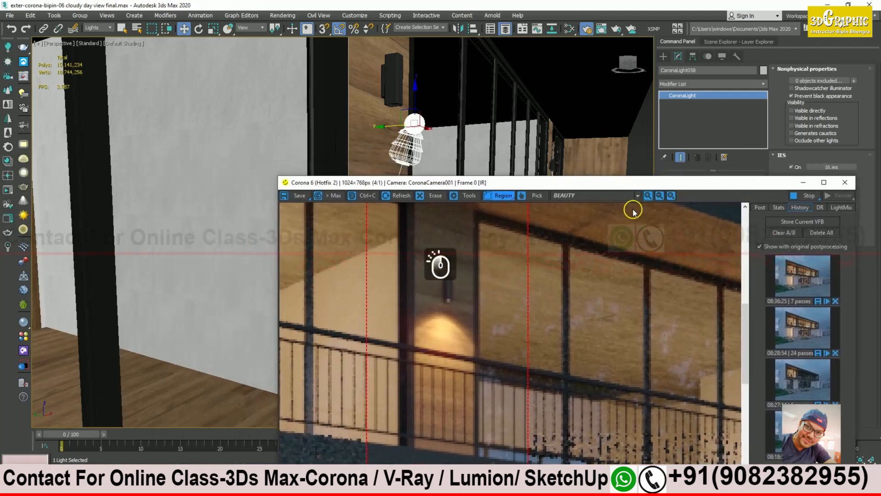
pyautogui.moveTo(382, 127); pyautogui.dragTo(375, 124)
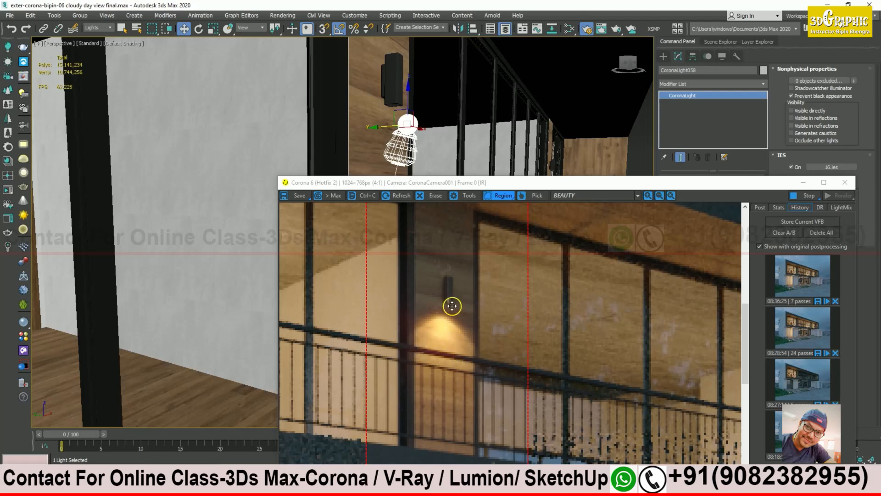
pyautogui.moveTo(651, 184); pyautogui.dragTo(402, 164)
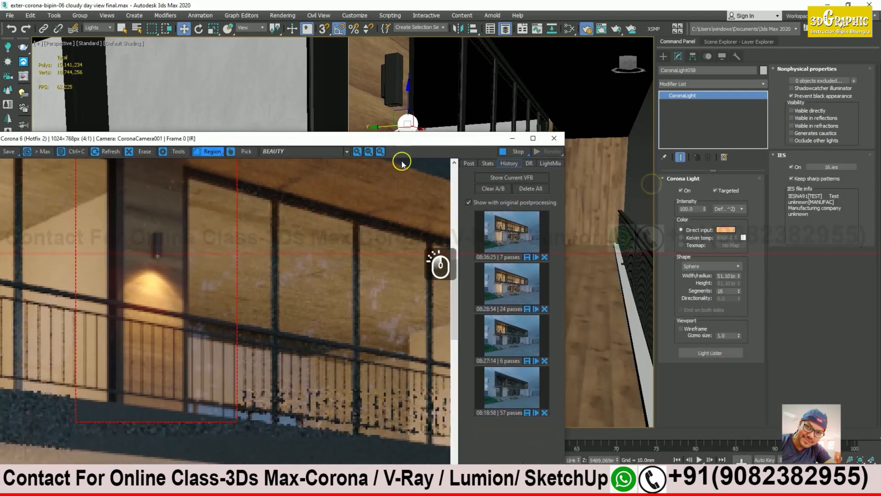
pyautogui.doubleClick(690, 210)
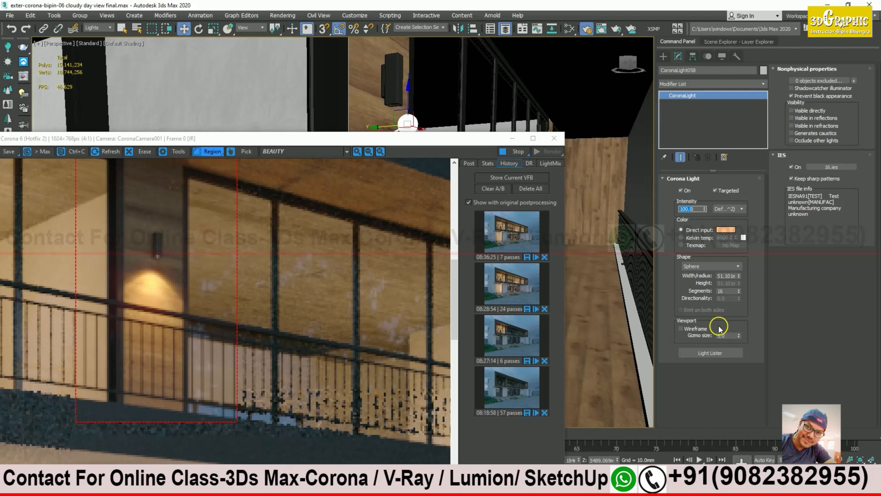
pyautogui.write('50')
pyautogui.press('Return')
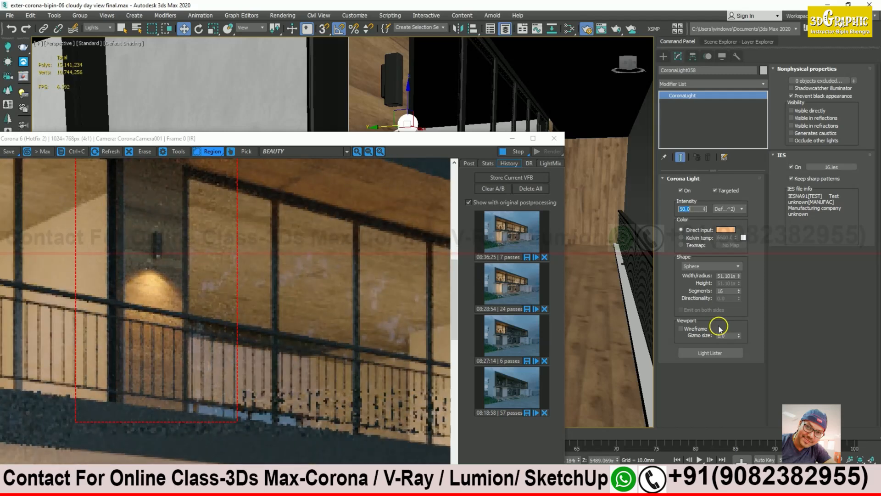
pyautogui.write('70')
pyautogui.press('Return')
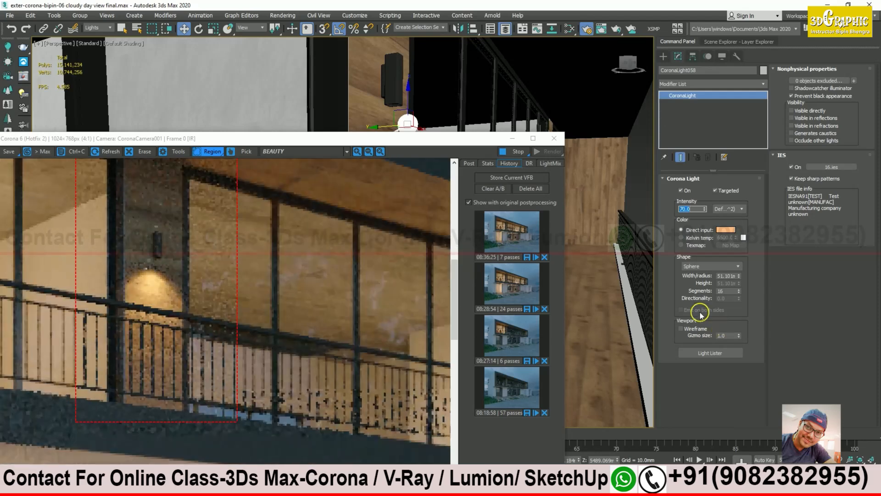
pyautogui.moveTo(311, 140); pyautogui.dragTo(485, 136)
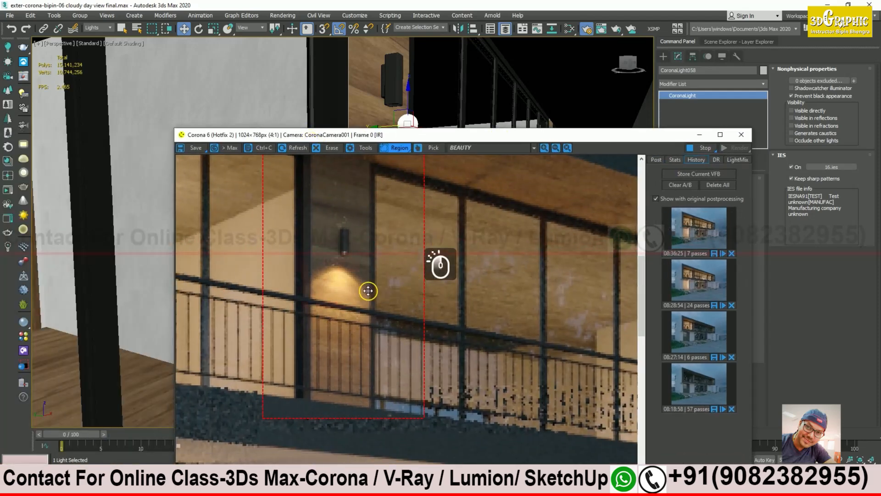
pyautogui.scroll(1, 330, 282)
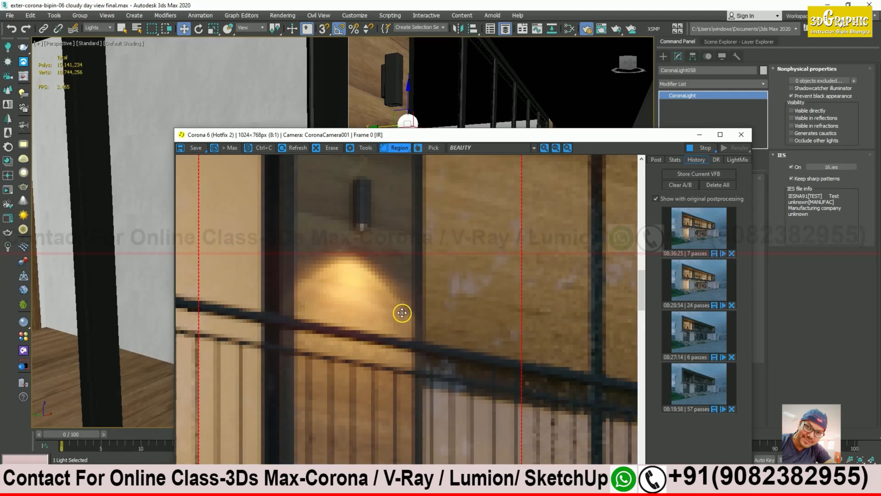
pyautogui.keyDown('ctrl'); pyautogui.scroll(-2, 385, 303); pyautogui.keyUp('ctrl')
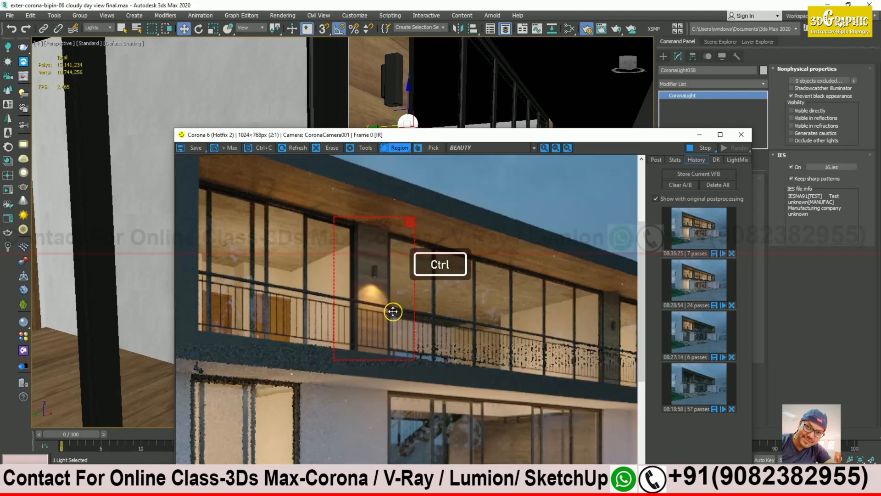
pyautogui.keyDown('ctrl'); pyautogui.scroll(-1, 393, 311); pyautogui.keyUp('ctrl')
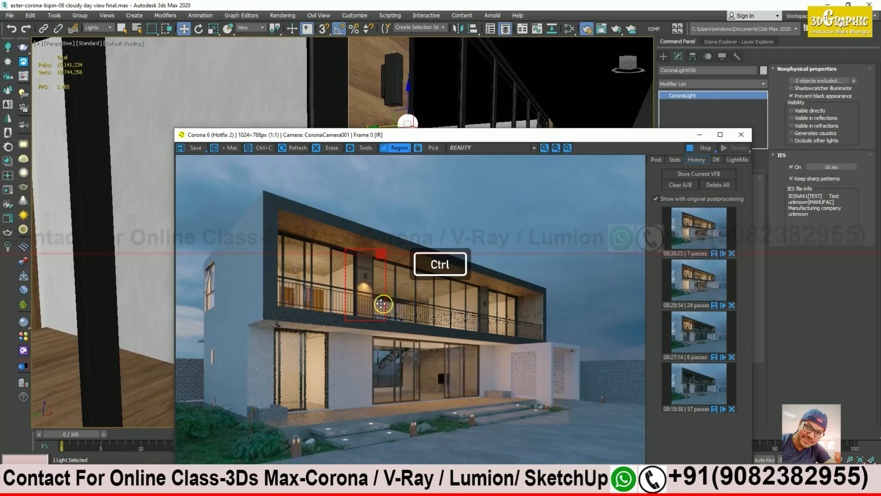
pyautogui.keyDown('ctrl'); pyautogui.scroll(1, 385, 302); pyautogui.keyUp('ctrl')
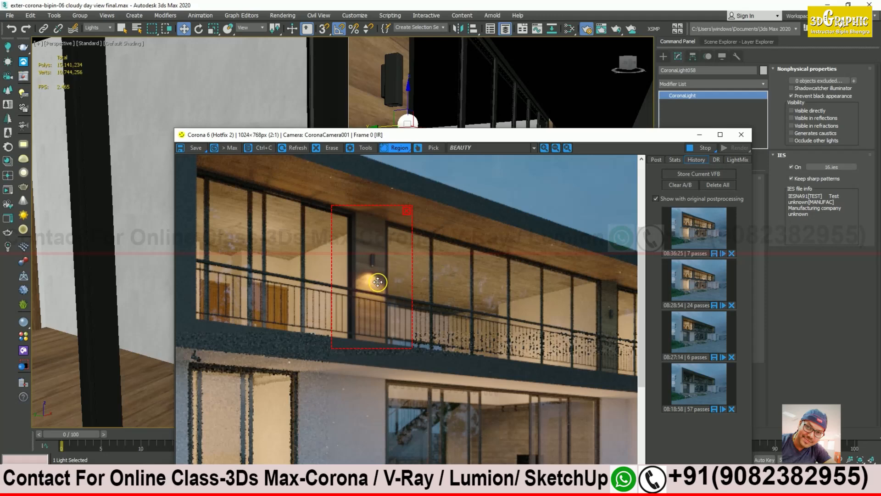
pyautogui.moveTo(648, 138); pyautogui.dragTo(564, 288)
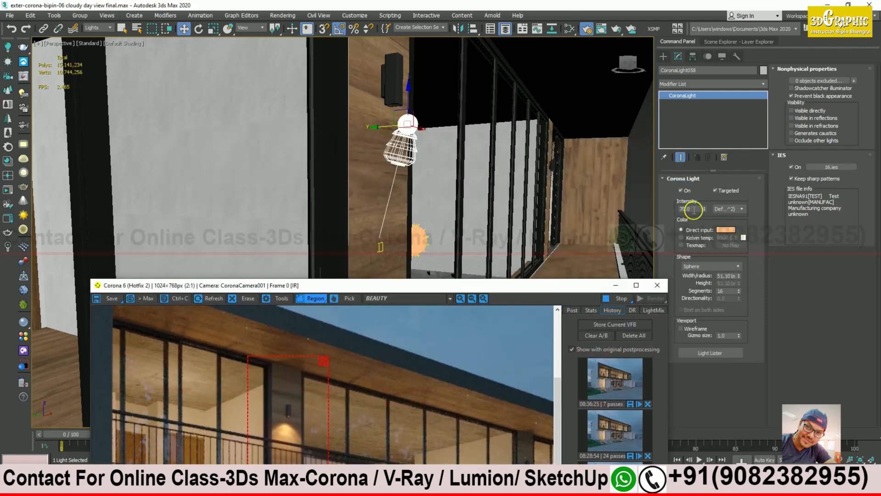
pyautogui.keyDown('alt'); pyautogui.moveTo(379, 161); pyautogui.dragTo(391, 162, button='middle'); pyautogui.keyUp('alt')
pyautogui.moveTo(403, 282); pyautogui.dragTo(506, 147)
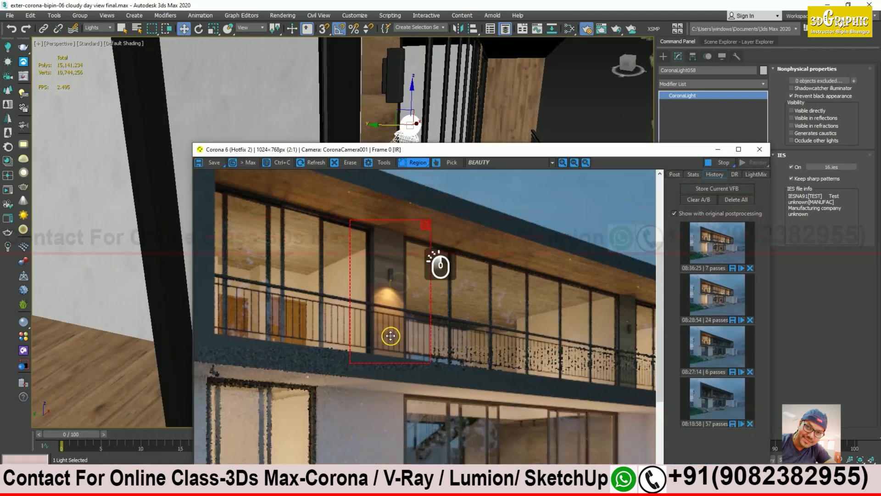
pyautogui.scroll(1, 392, 303)
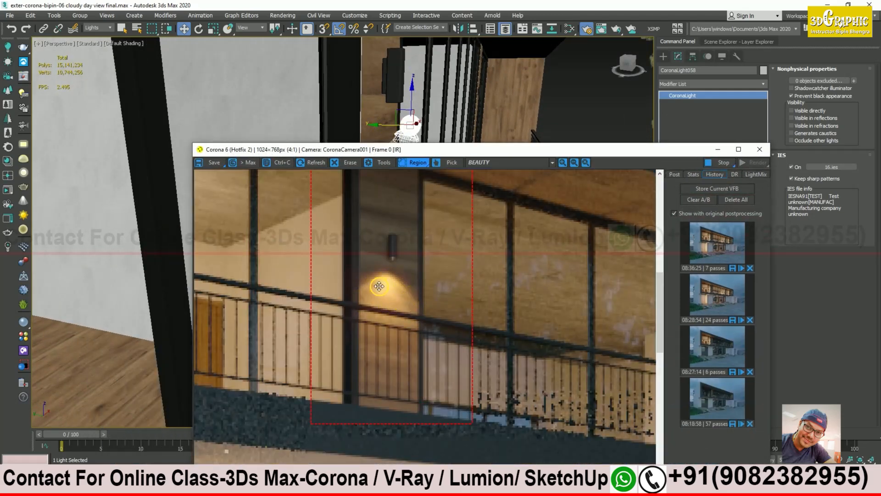
pyautogui.scroll(-1, 382, 296)
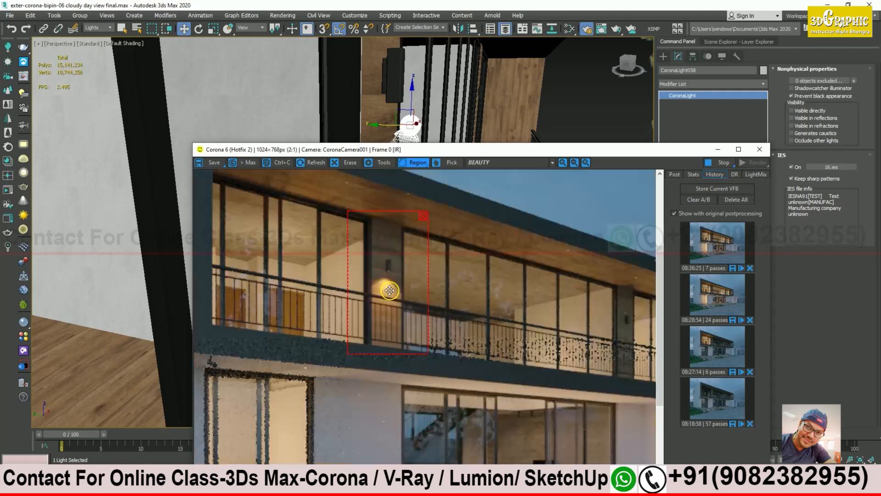
pyautogui.moveTo(634, 152); pyautogui.dragTo(562, 342)
pyautogui.keyDown('alt'); pyautogui.moveTo(421, 214); pyautogui.dragTo(386, 189, button='middle'); pyautogui.keyUp('alt')
# Step: Group the wall light and its target as 'ies1', then Shift-drag a copy upward
pyautogui.keyDown('alt'); pyautogui.moveTo(381, 238); pyautogui.dragTo(387, 248, button='middle'); pyautogui.keyUp('alt')
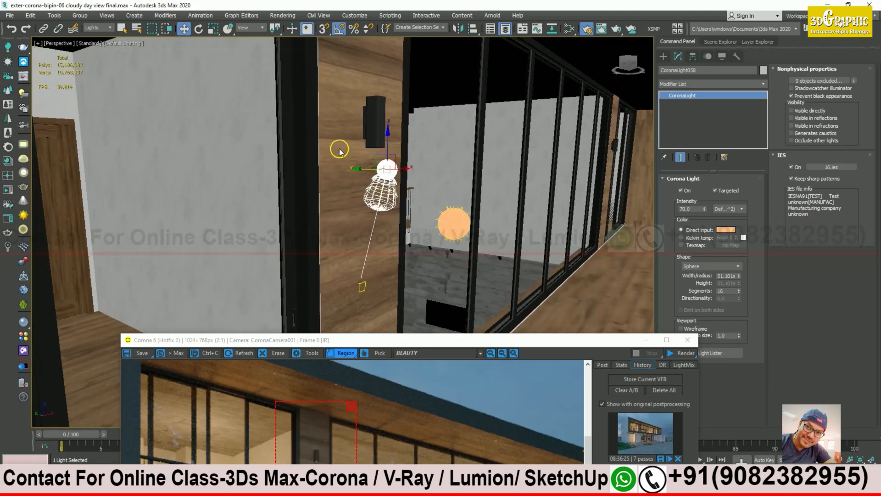
pyautogui.keyDown('ctrl'); pyautogui.click(366, 285); pyautogui.keyUp('ctrl')
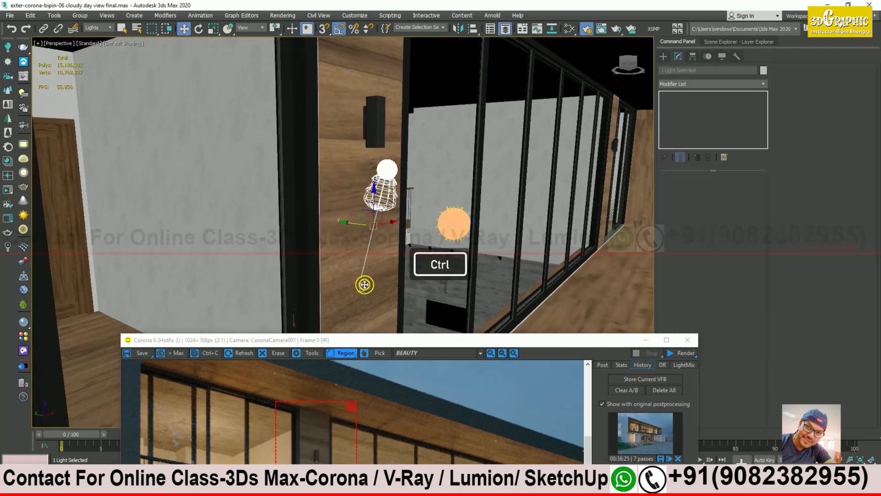
pyautogui.click(85, 20)
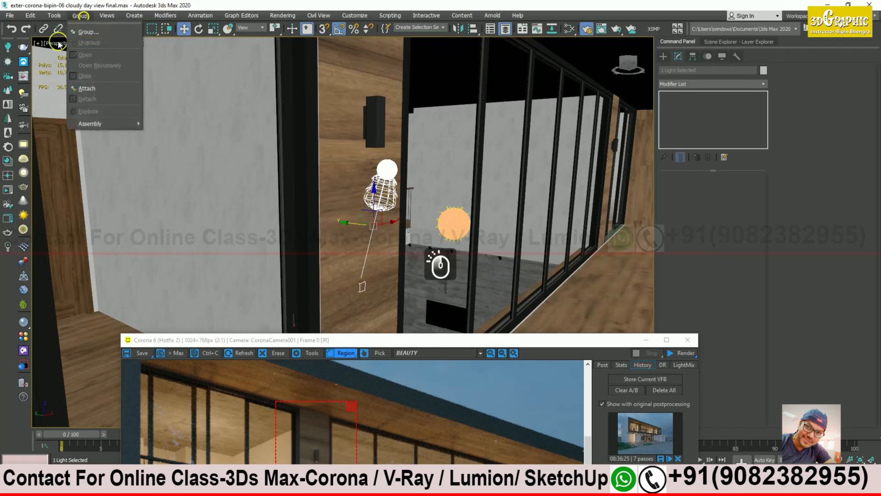
pyautogui.click(92, 28)
pyautogui.write('ies1')
pyautogui.press('Return')
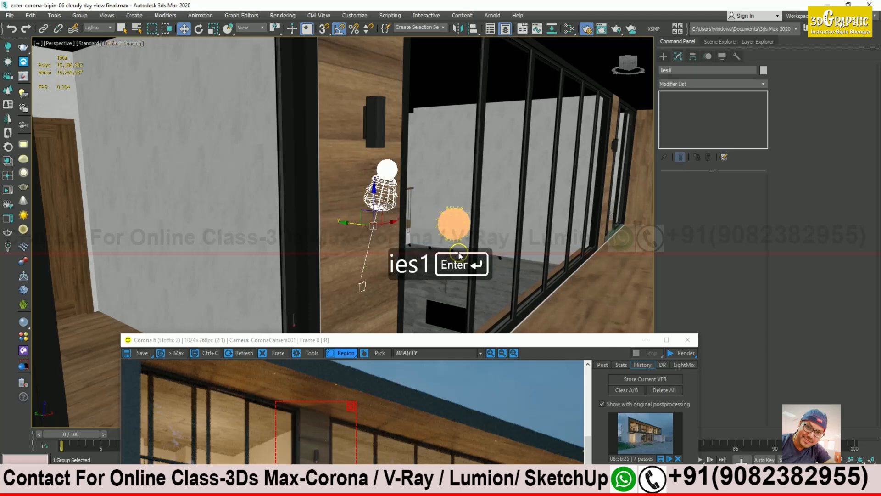
pyautogui.keyDown('alt'); pyautogui.moveTo(419, 256); pyautogui.dragTo(381, 203, button='middle'); pyautogui.keyUp('alt')
pyautogui.keyDown('shift'); pyautogui.moveTo(380, 203); pyautogui.dragTo(382, 102); pyautogui.keyUp('shift')
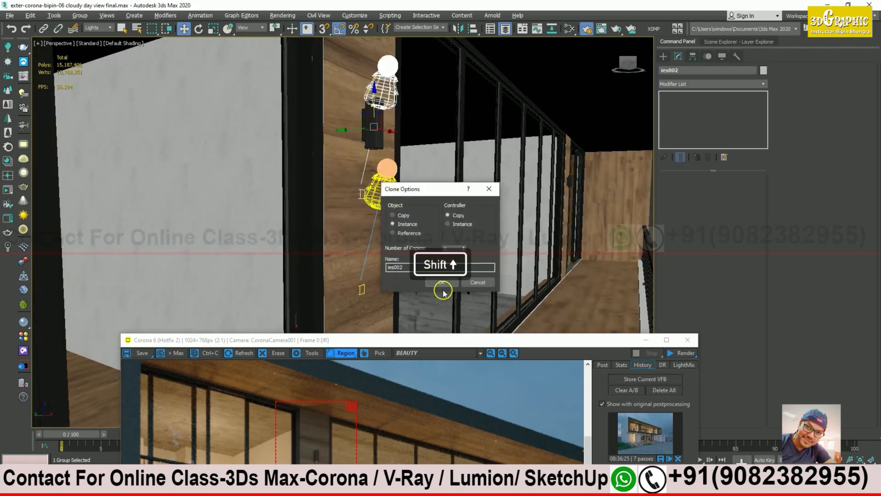
# Step: Create the copy ies002 and mirror it on the Z axis so it points upward
pyautogui.click(442, 282)
pyautogui.moveTo(412, 108); pyautogui.dragTo(403, 166, button='middle')
pyautogui.click(465, 29)
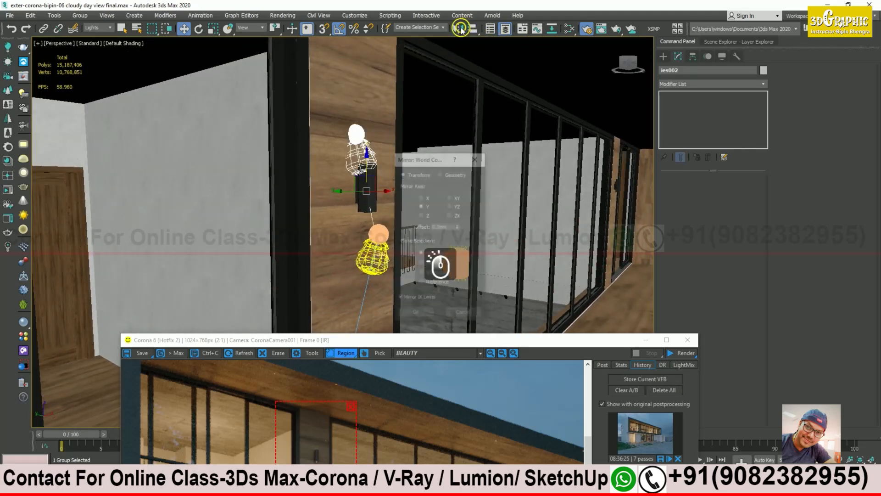
pyautogui.click(421, 198)
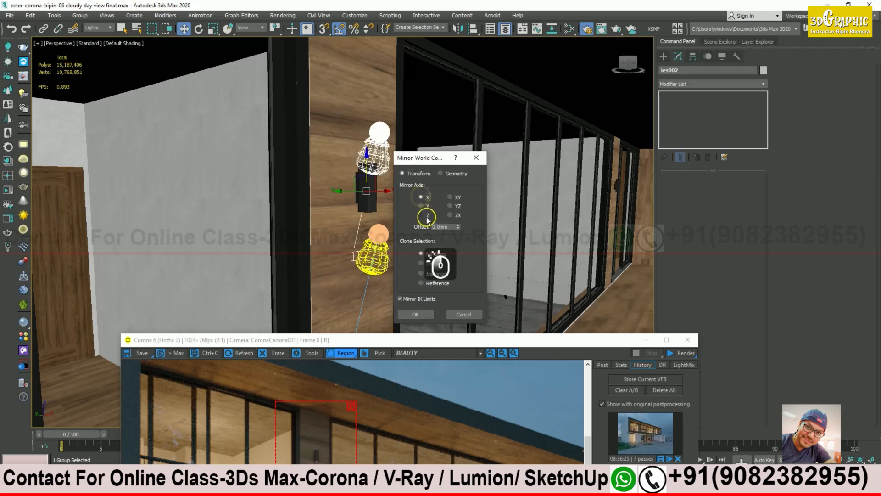
pyautogui.click(421, 215)
pyautogui.click(416, 314)
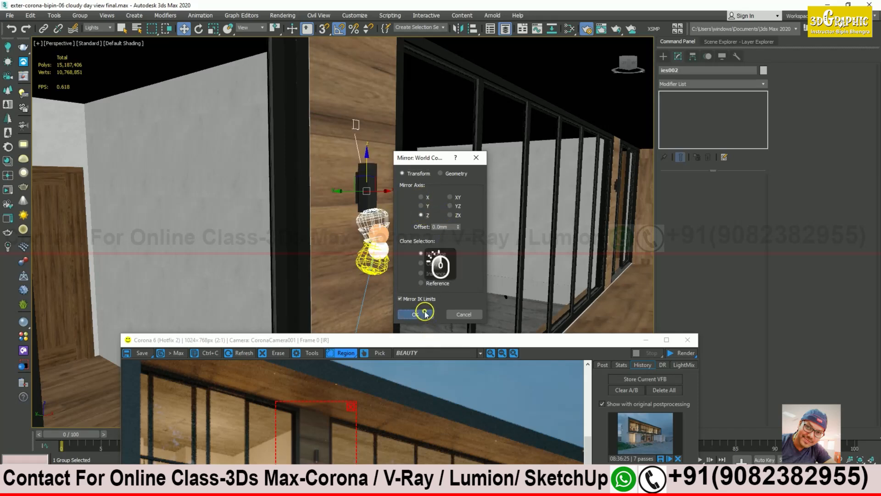
# Step: Raise the flipped light above the lamp and extend the render region upward
pyautogui.moveTo(368, 158); pyautogui.dragTo(368, 52)
pyautogui.moveTo(417, 141); pyautogui.dragTo(403, 199, button='middle')
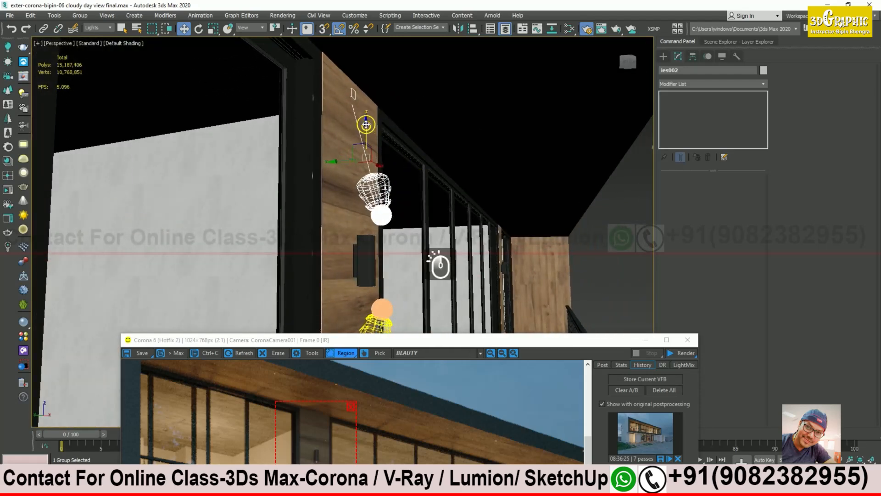
pyautogui.moveTo(436, 343); pyautogui.dragTo(589, 146)
pyautogui.moveTo(472, 201); pyautogui.dragTo(471, 186)
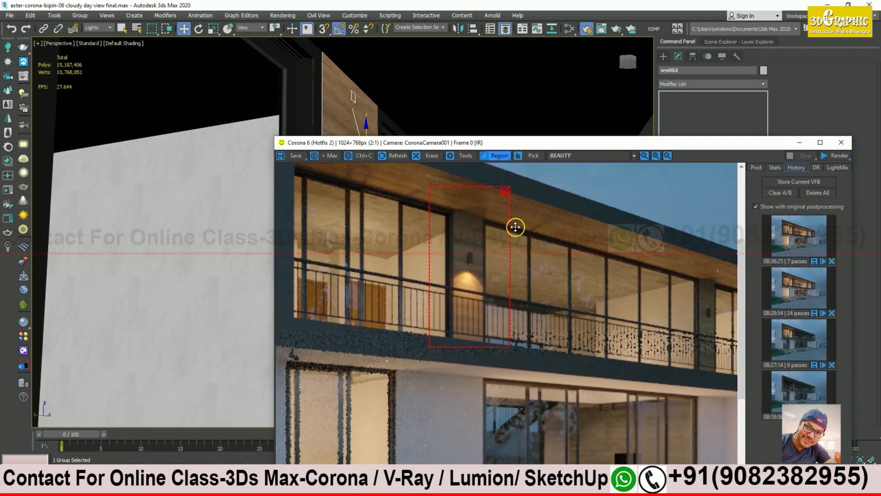
# Step: Run an interactive Corona render of the balcony region, zoom in on the glow, then stop
pyautogui.moveTo(753, 146); pyautogui.dragTo(698, 122)
pyautogui.click(786, 134)
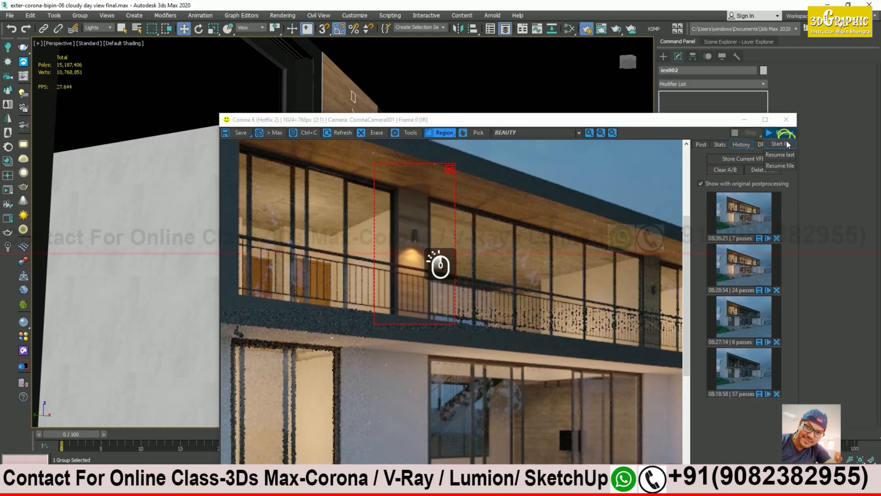
pyautogui.click(780, 144)
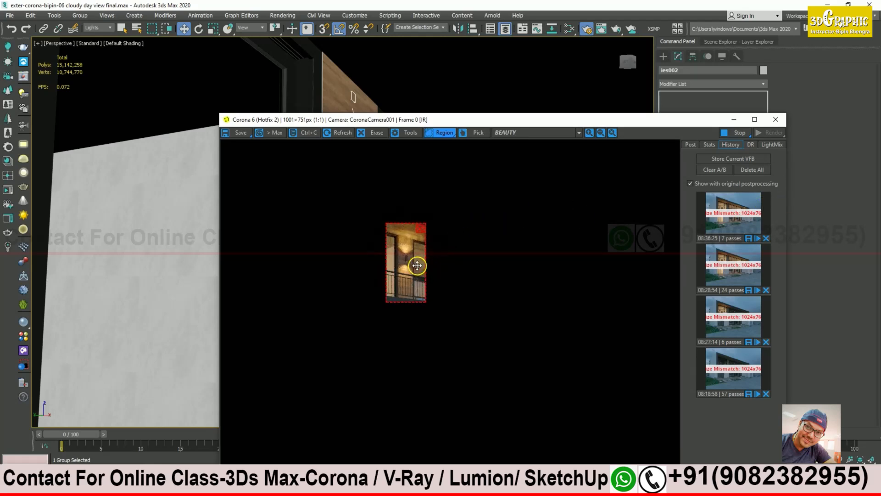
pyautogui.scroll(1, 415, 265)
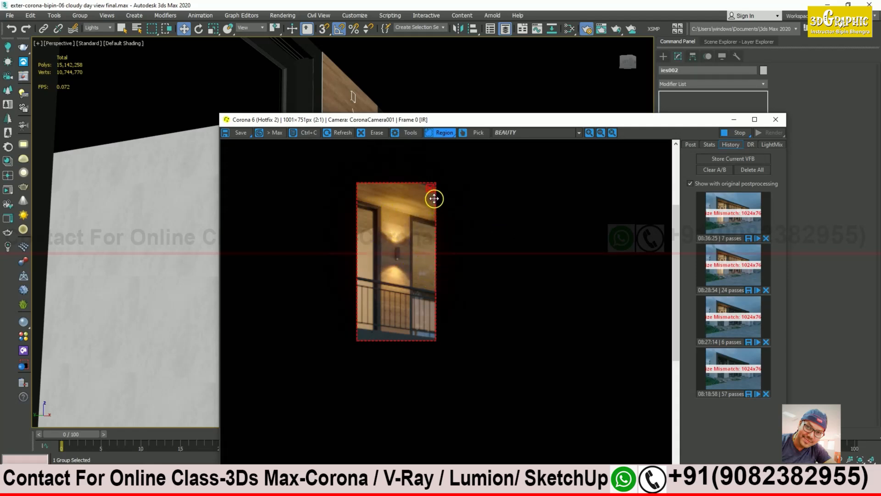
pyautogui.click(740, 134)
pyautogui.click(431, 188)
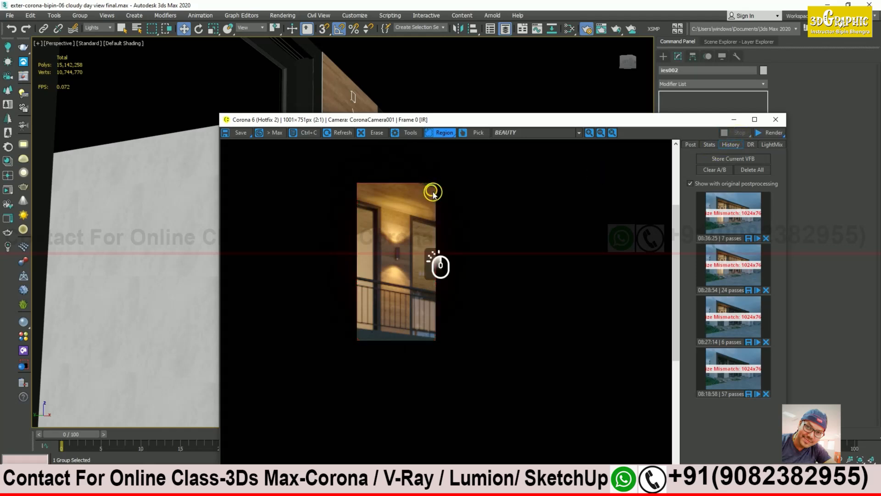
# Step: Turn off Region, render the full view interactively until clean, stop, and show LightMix
pyautogui.click(444, 133)
pyautogui.click(775, 133)
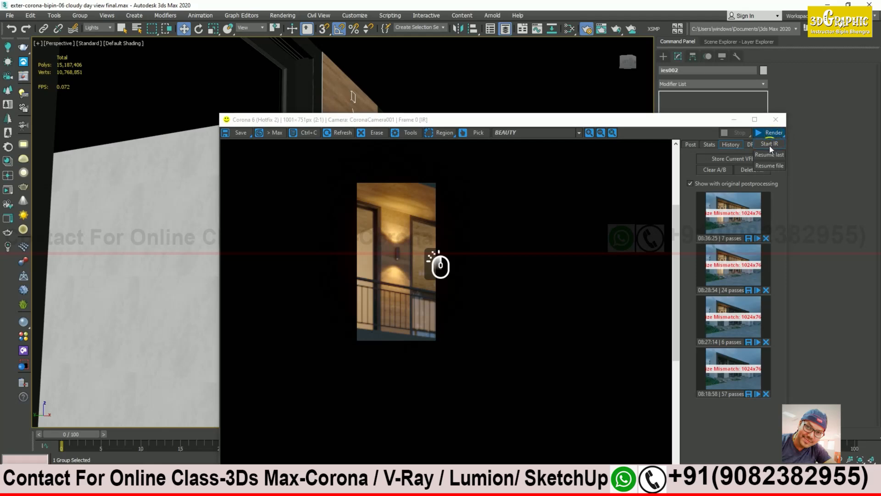
pyautogui.click(770, 144)
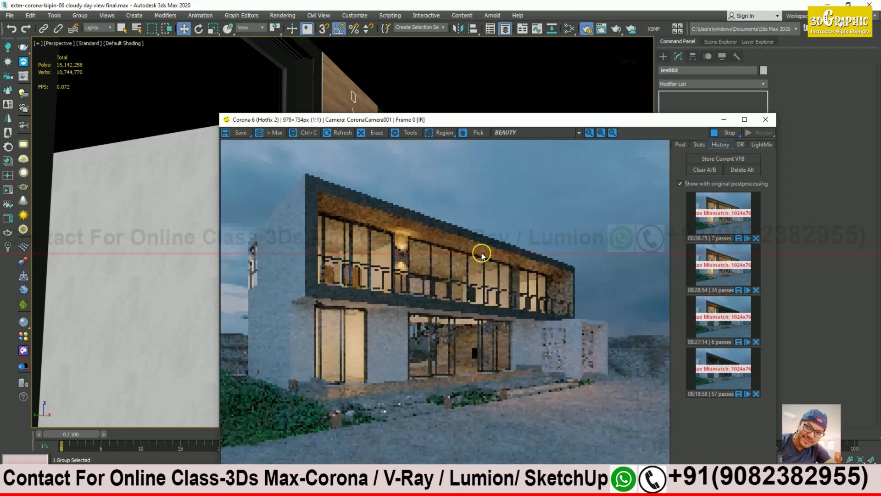
pyautogui.moveTo(555, 123); pyautogui.dragTo(503, 69)
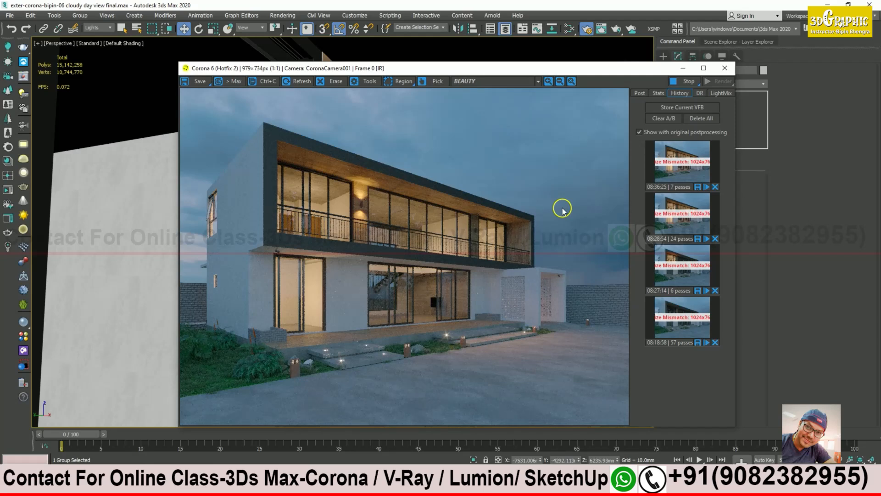
pyautogui.click(689, 83)
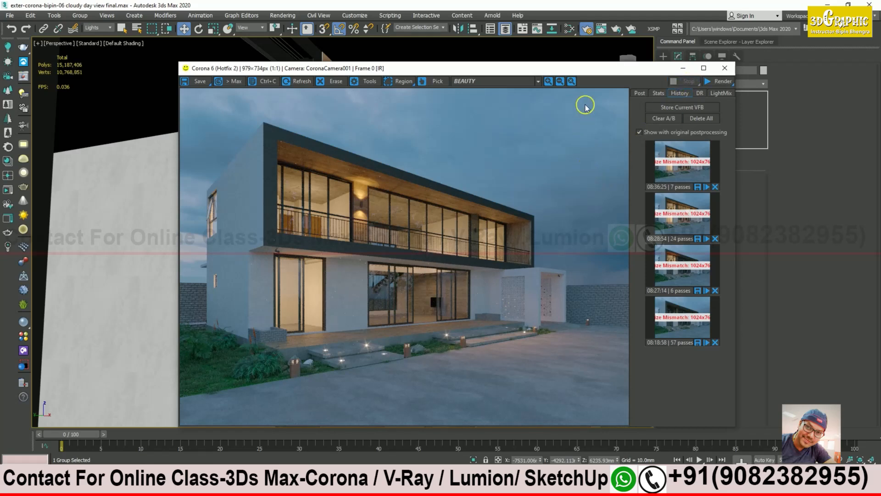
pyautogui.moveTo(597, 73); pyautogui.dragTo(503, 67)
pyautogui.click(625, 86)
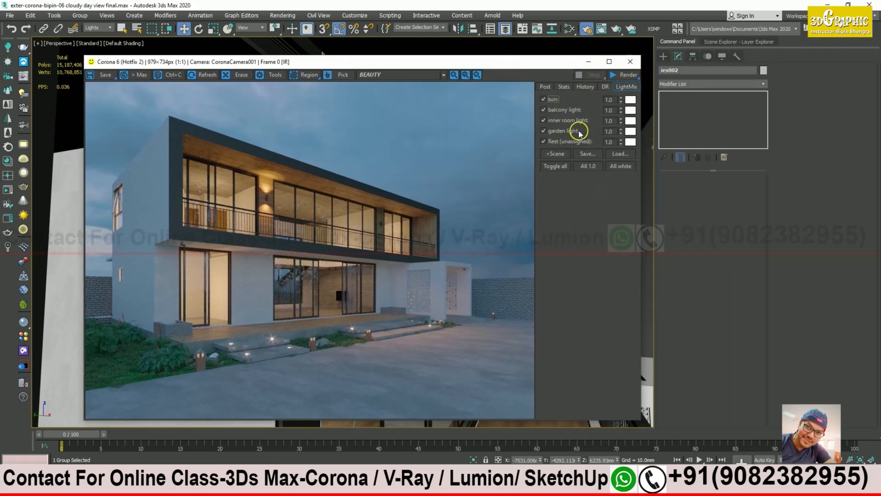
# Step: Show the VFB Post tone-mapping settings and collapse the lights layer in Layer Explorer
pyautogui.click(545, 86)
pyautogui.click(739, 41)
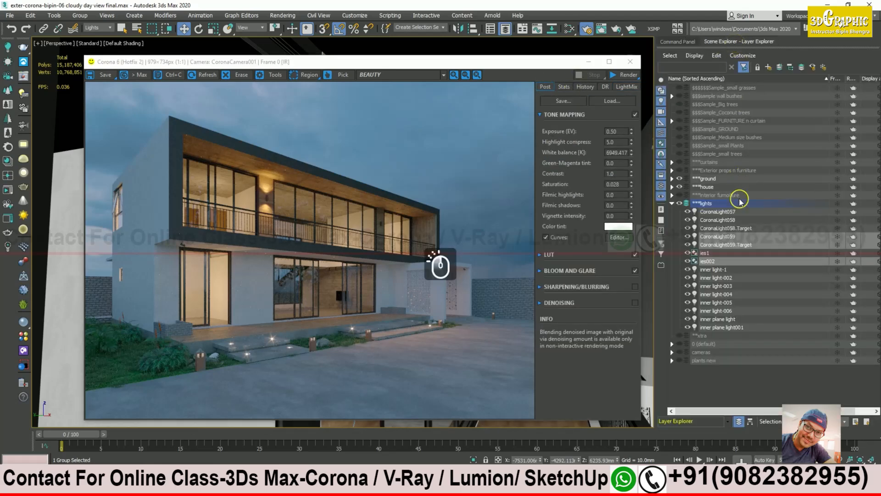
pyautogui.click(672, 203)
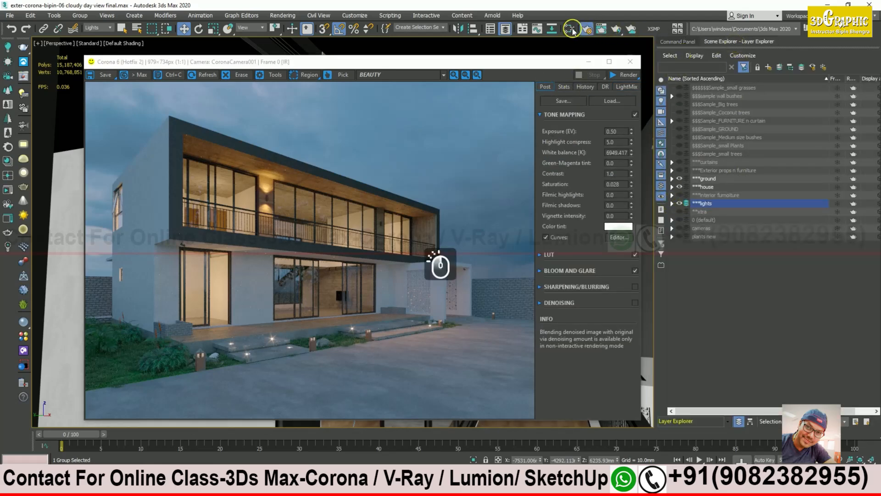
# Step: Open Render Setup's Render Elements list and select the CESSENTIAL_Direct element
pyautogui.click(587, 30)
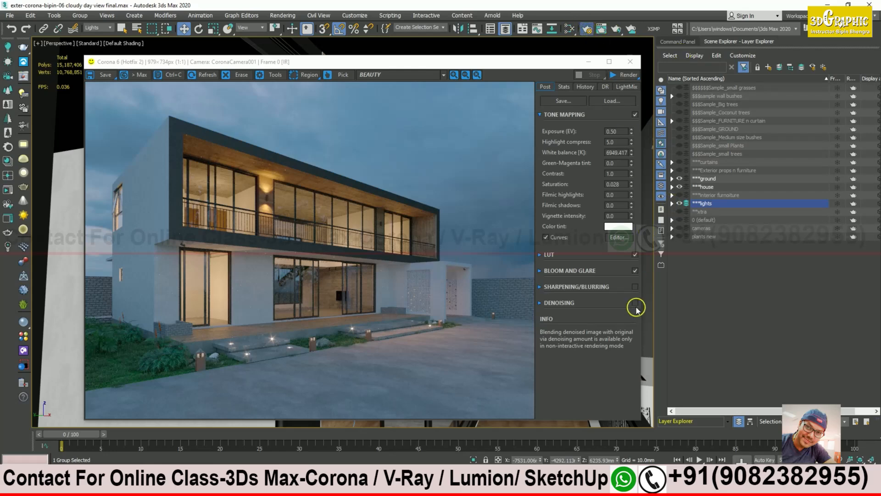
pyautogui.click(798, 137)
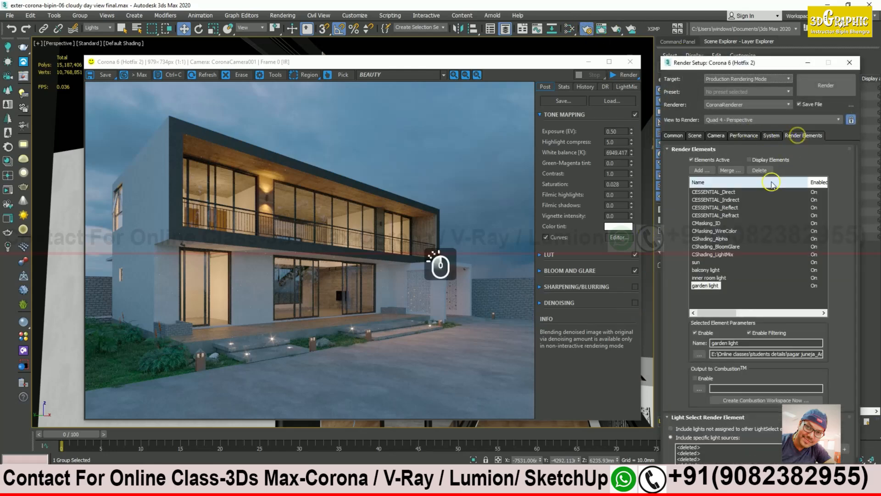
pyautogui.click(730, 193)
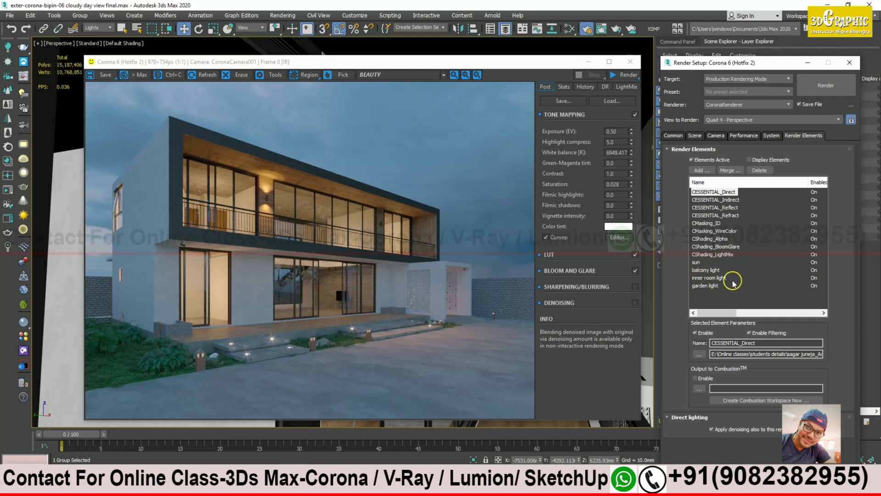
pyautogui.moveTo(546, 62); pyautogui.dragTo(592, 64)
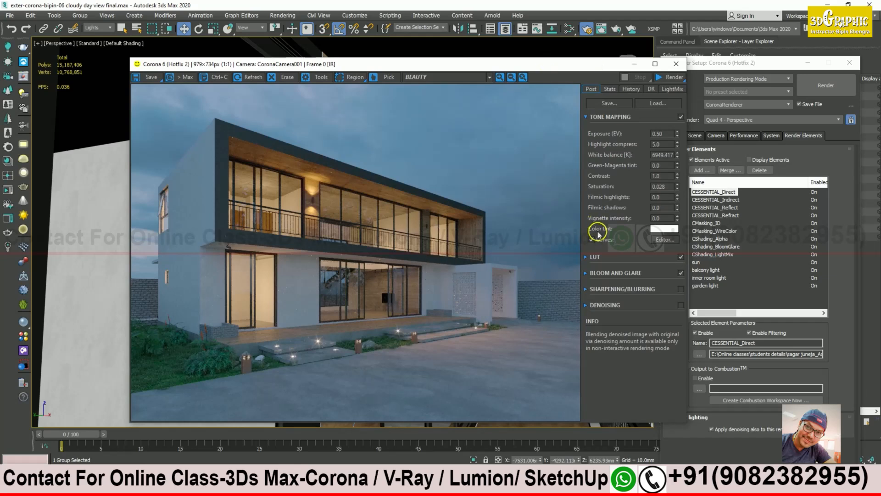
pyautogui.moveTo(588, 69); pyautogui.dragTo(525, 58)
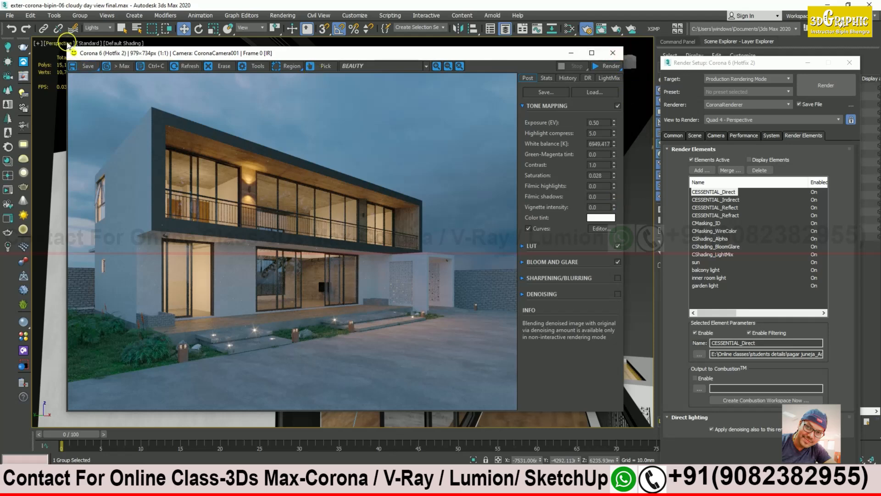
pyautogui.moveTo(101, 47); pyautogui.dragTo(139, 58)
pyautogui.click(9, 15)
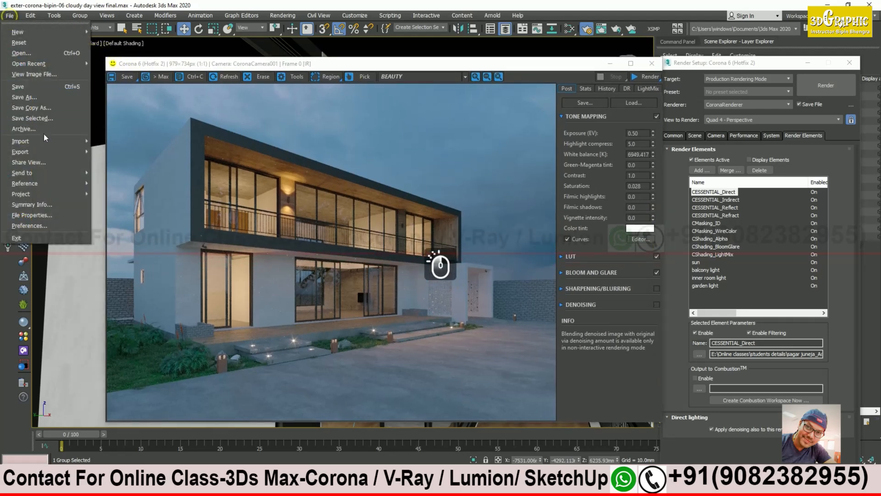
pyautogui.click(296, 68)
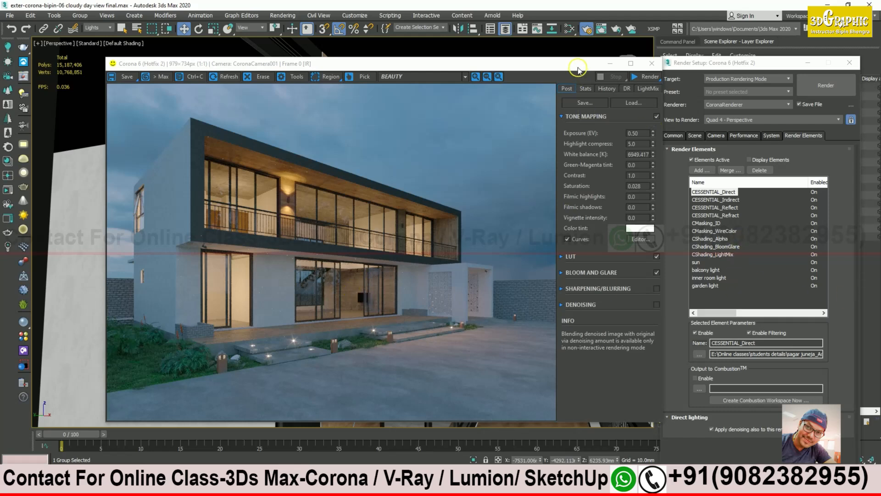
pyautogui.moveTo(578, 69); pyautogui.dragTo(523, 69)
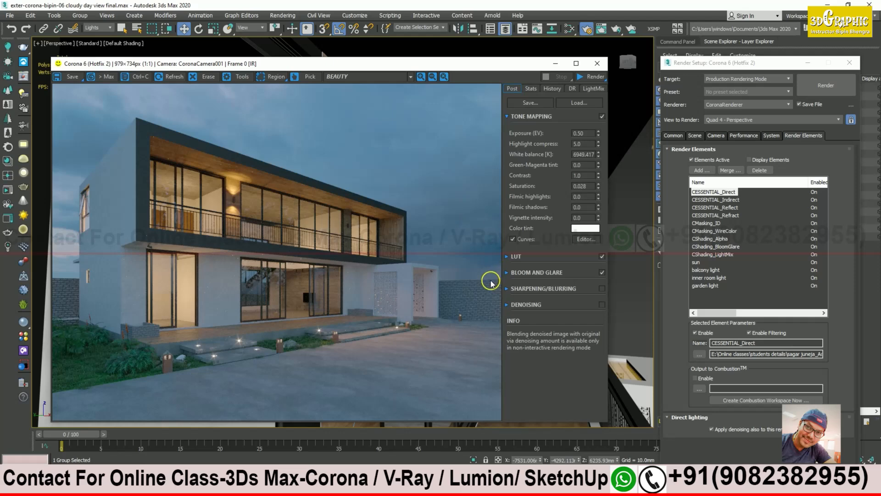
pyautogui.moveTo(397, 64); pyautogui.dragTo(533, 58)
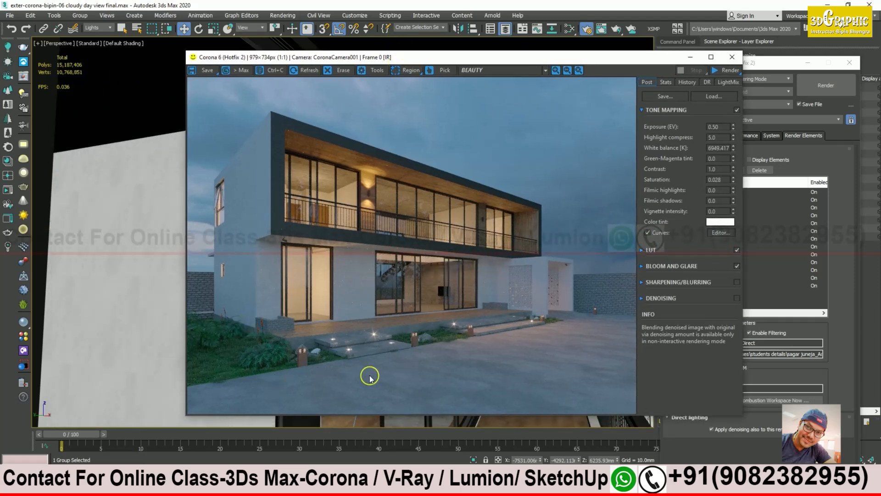